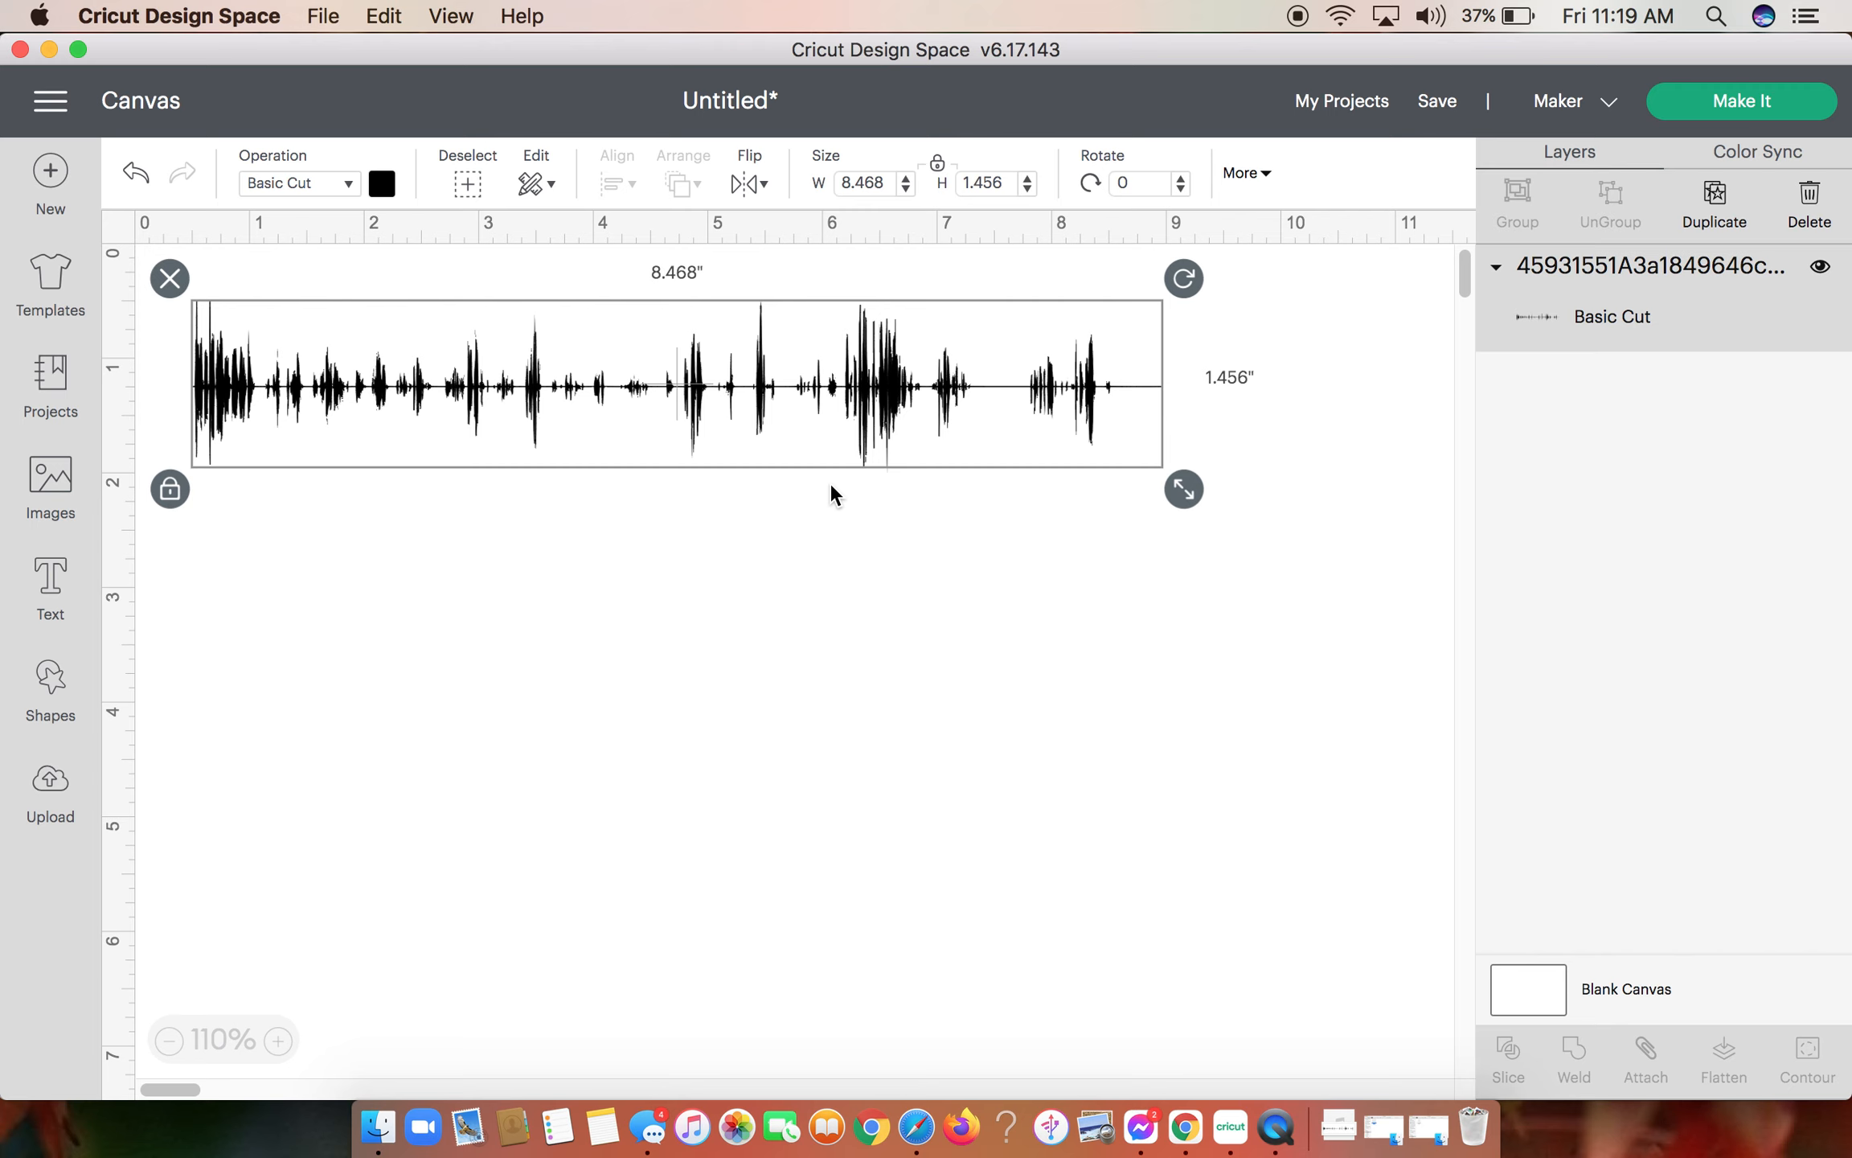
# - Recolor the waveform image light purple, set it back to black and deselect it
pyautogui.click(384, 185)
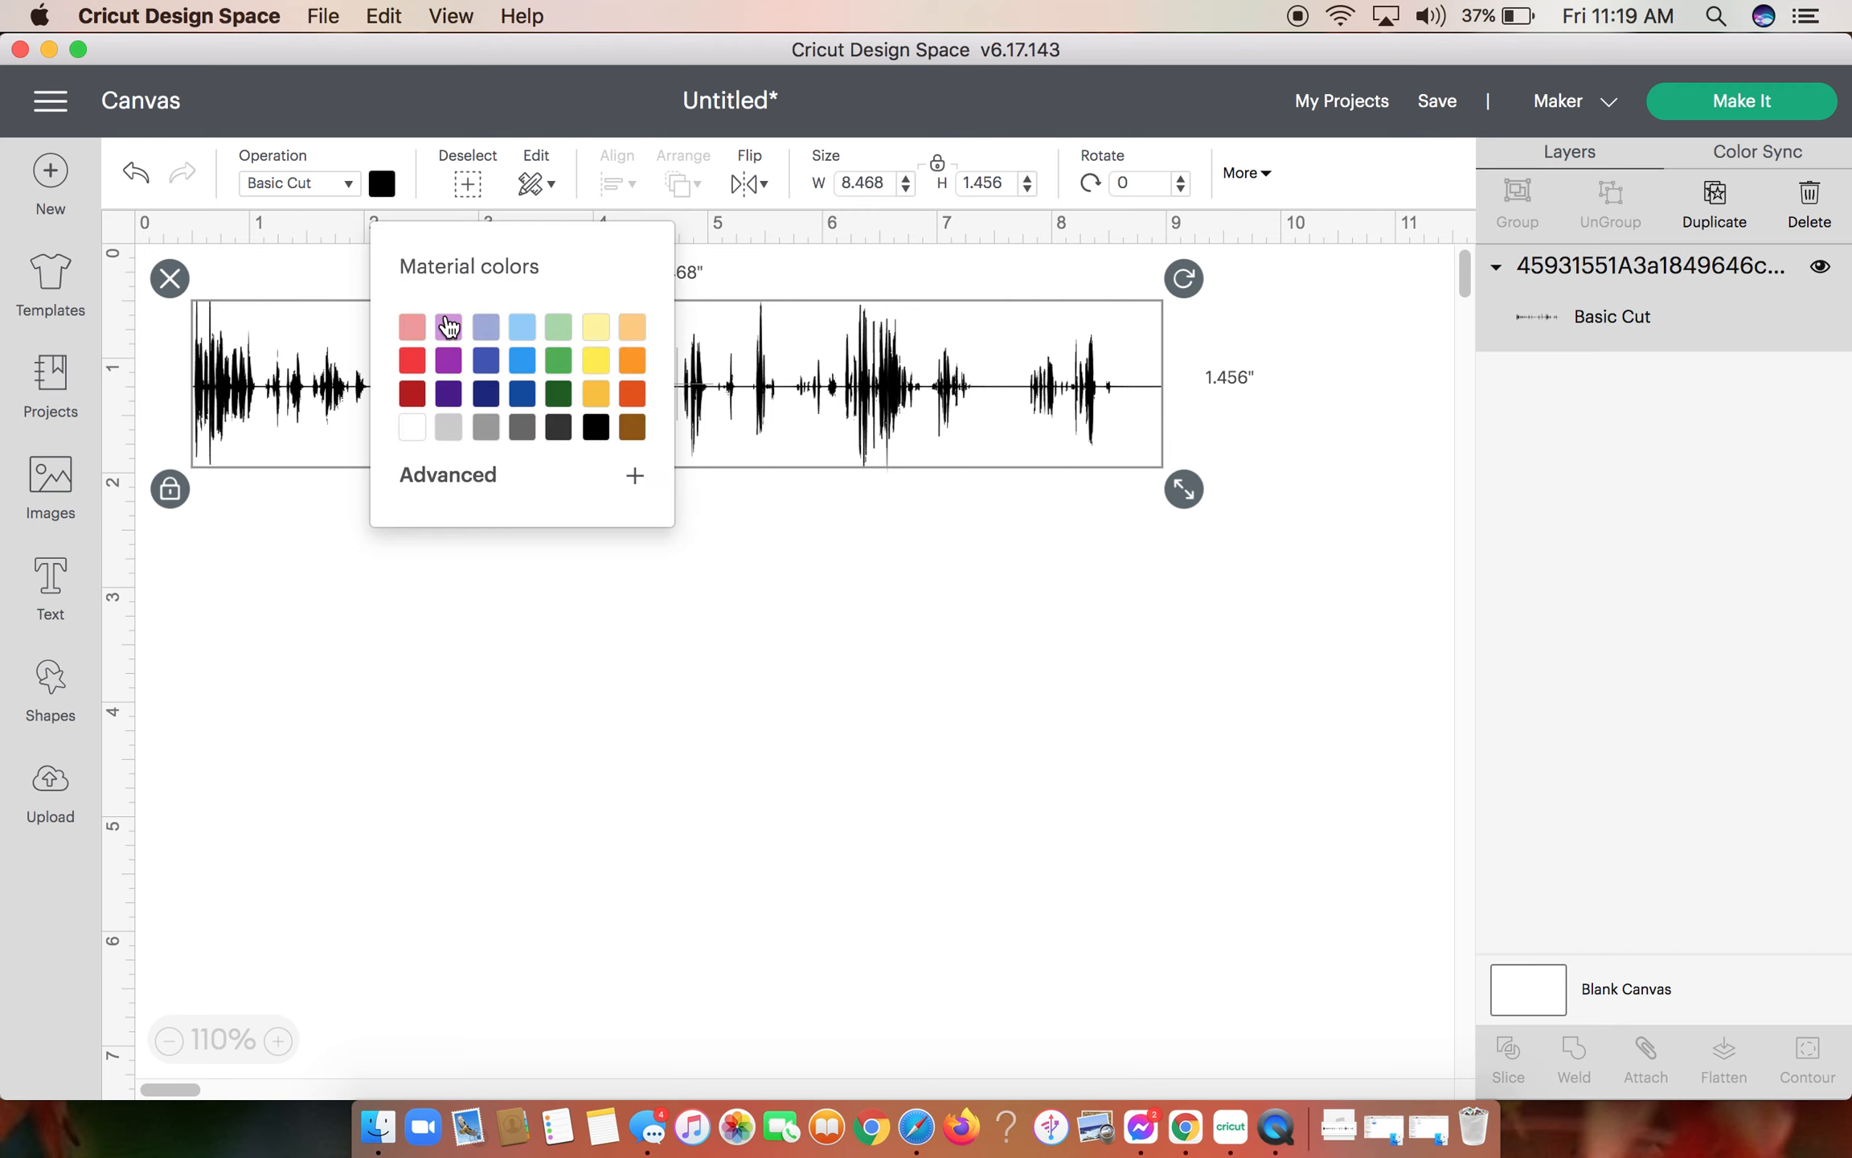
pyautogui.click(450, 330)
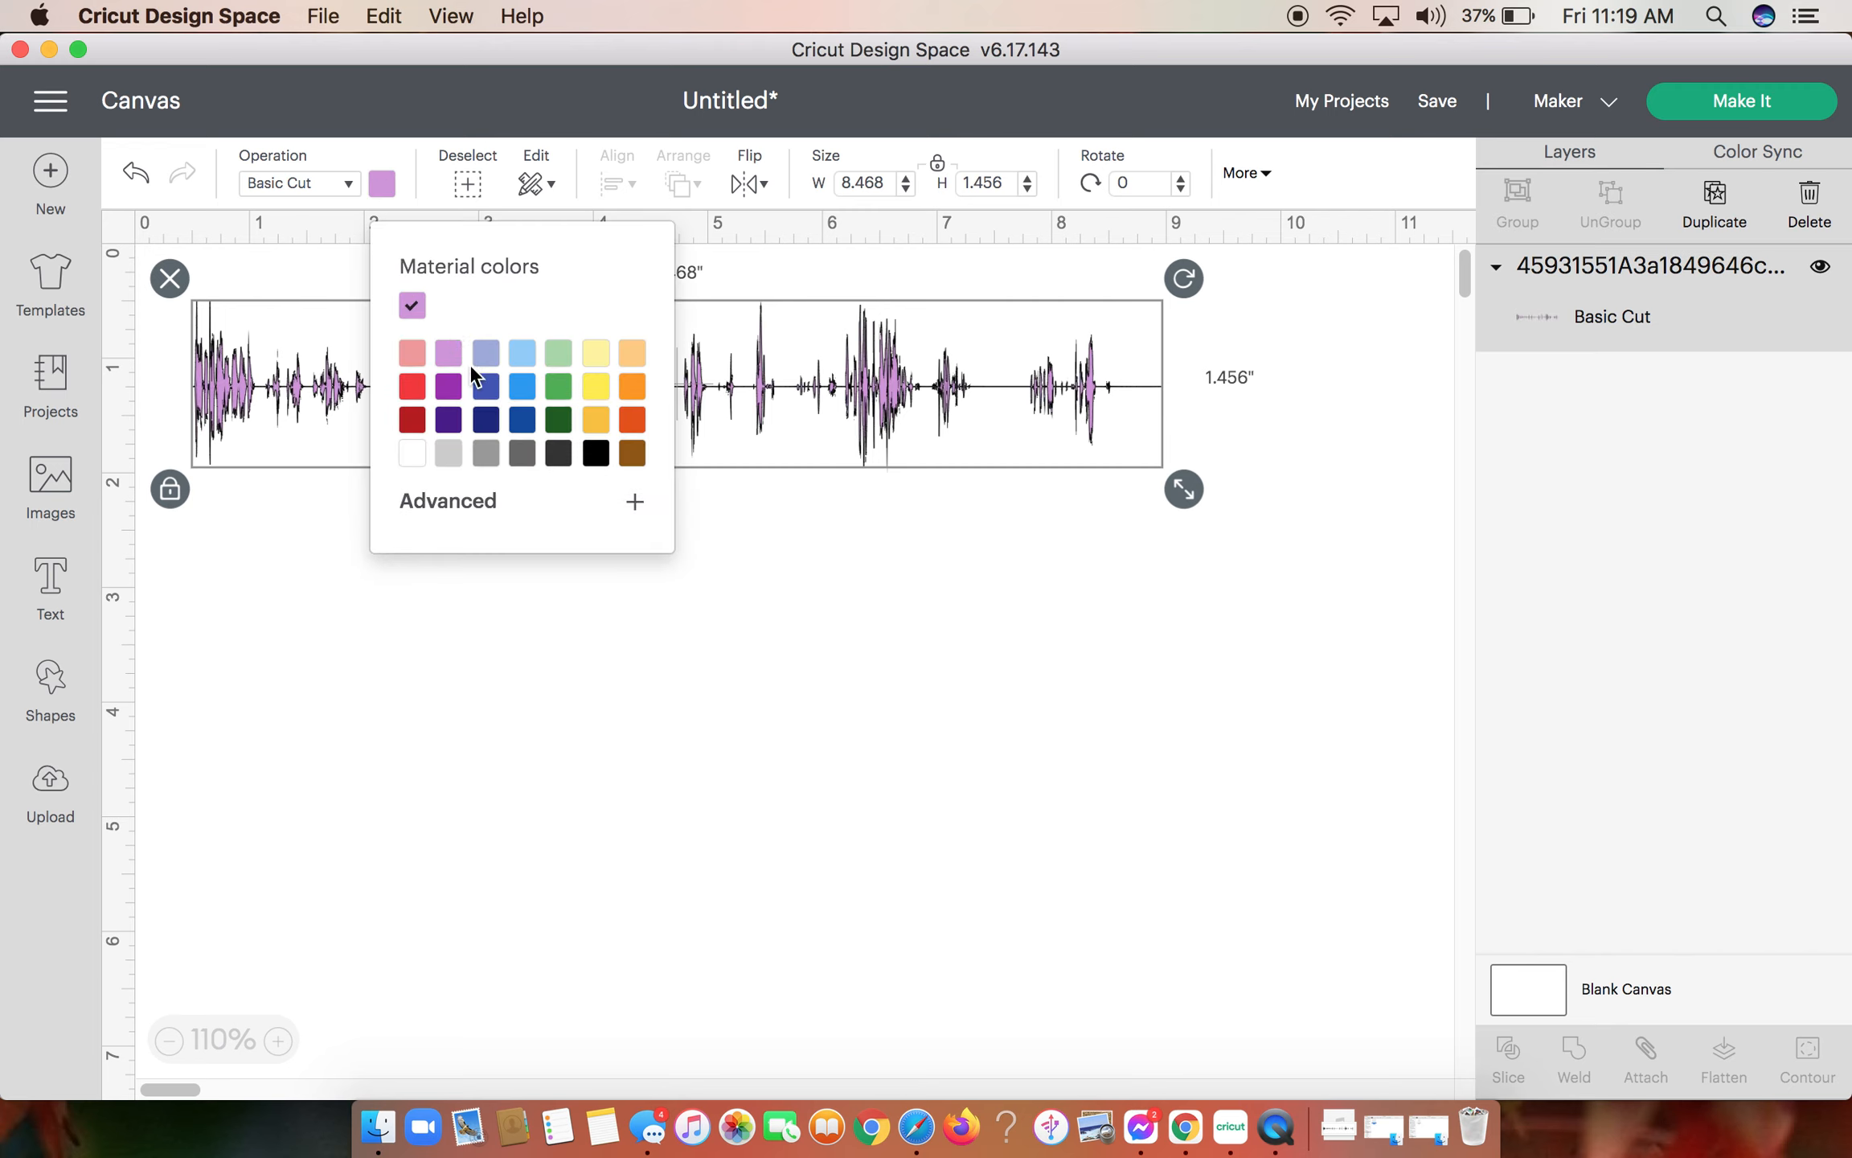
pyautogui.click(595, 455)
pyautogui.click(844, 547)
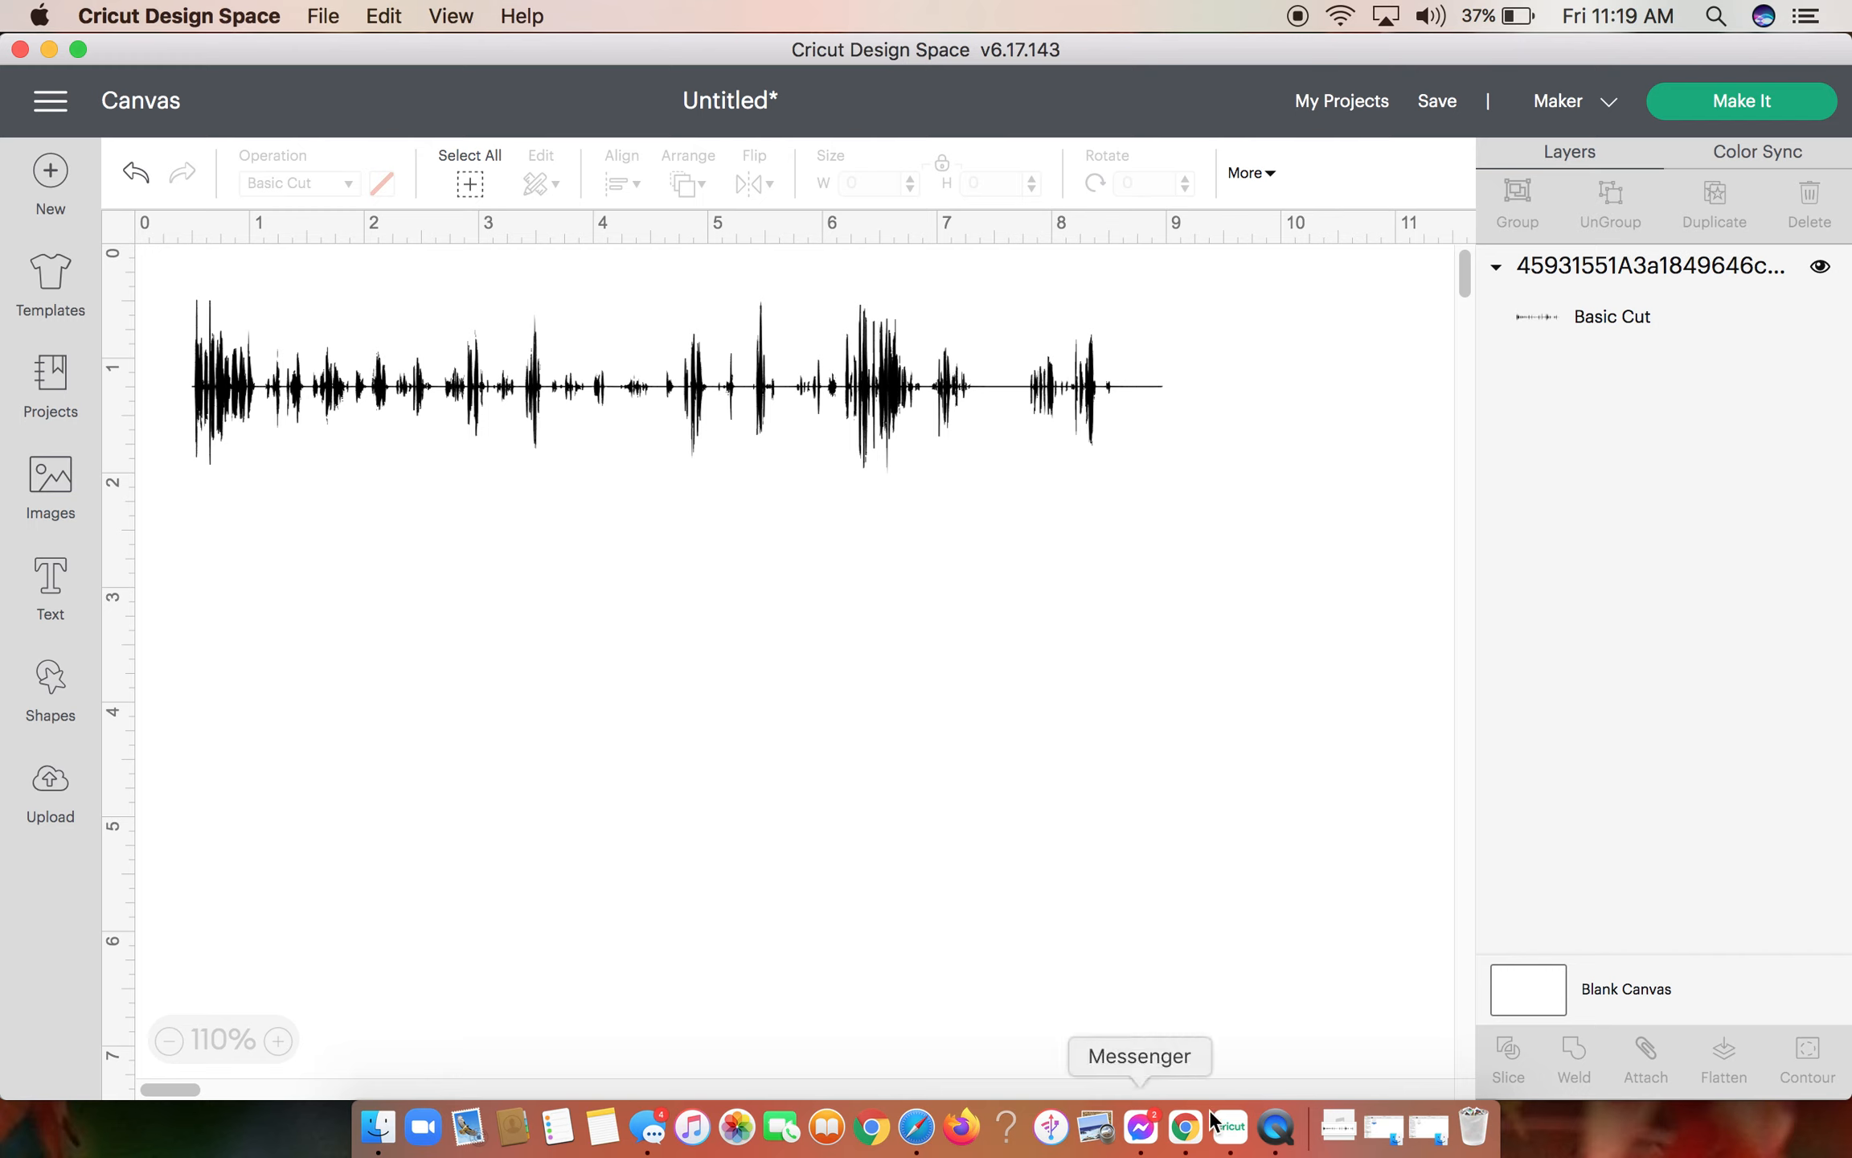
# - Minimize Cricut Design Space, switch to Safari and open the convertio.co website
pyautogui.click(50, 48)
pyautogui.press('BackSpace')
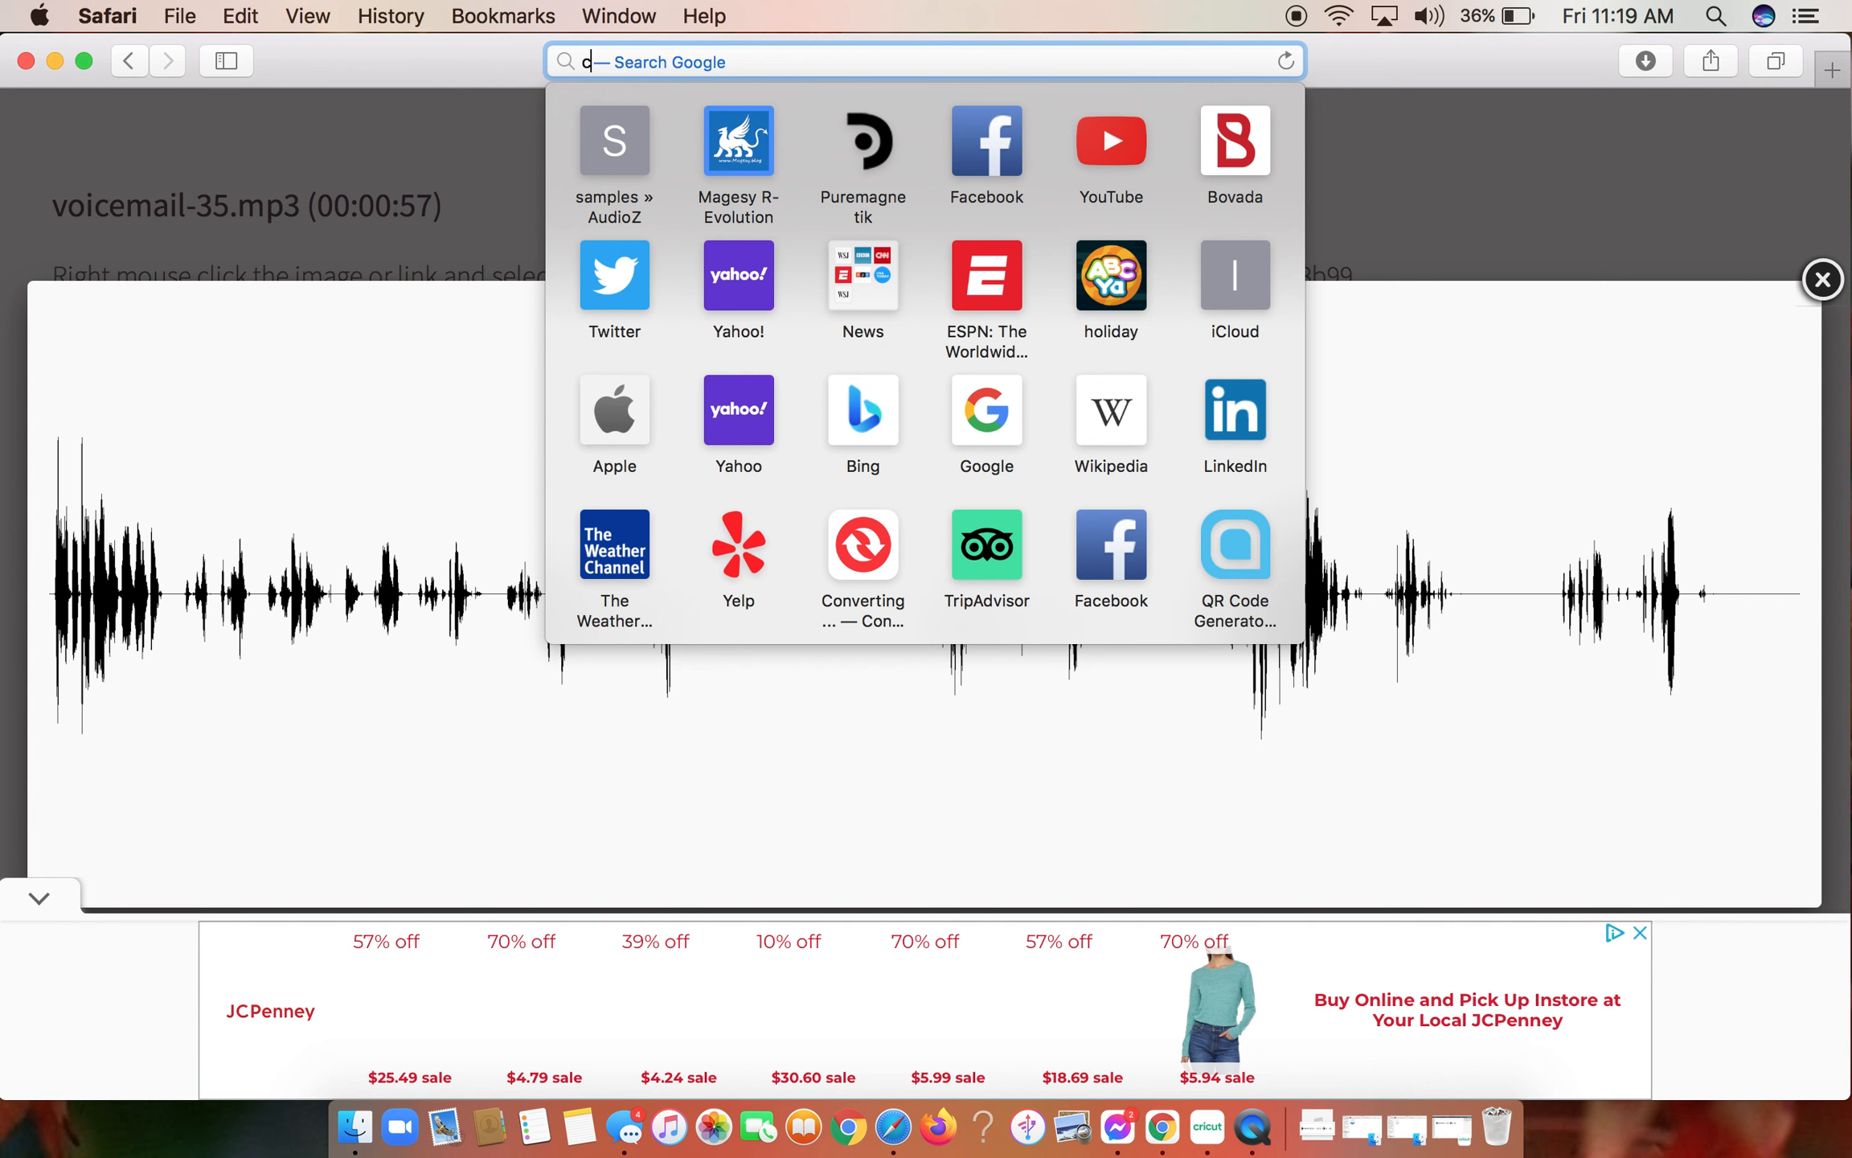
pyautogui.write('conv')
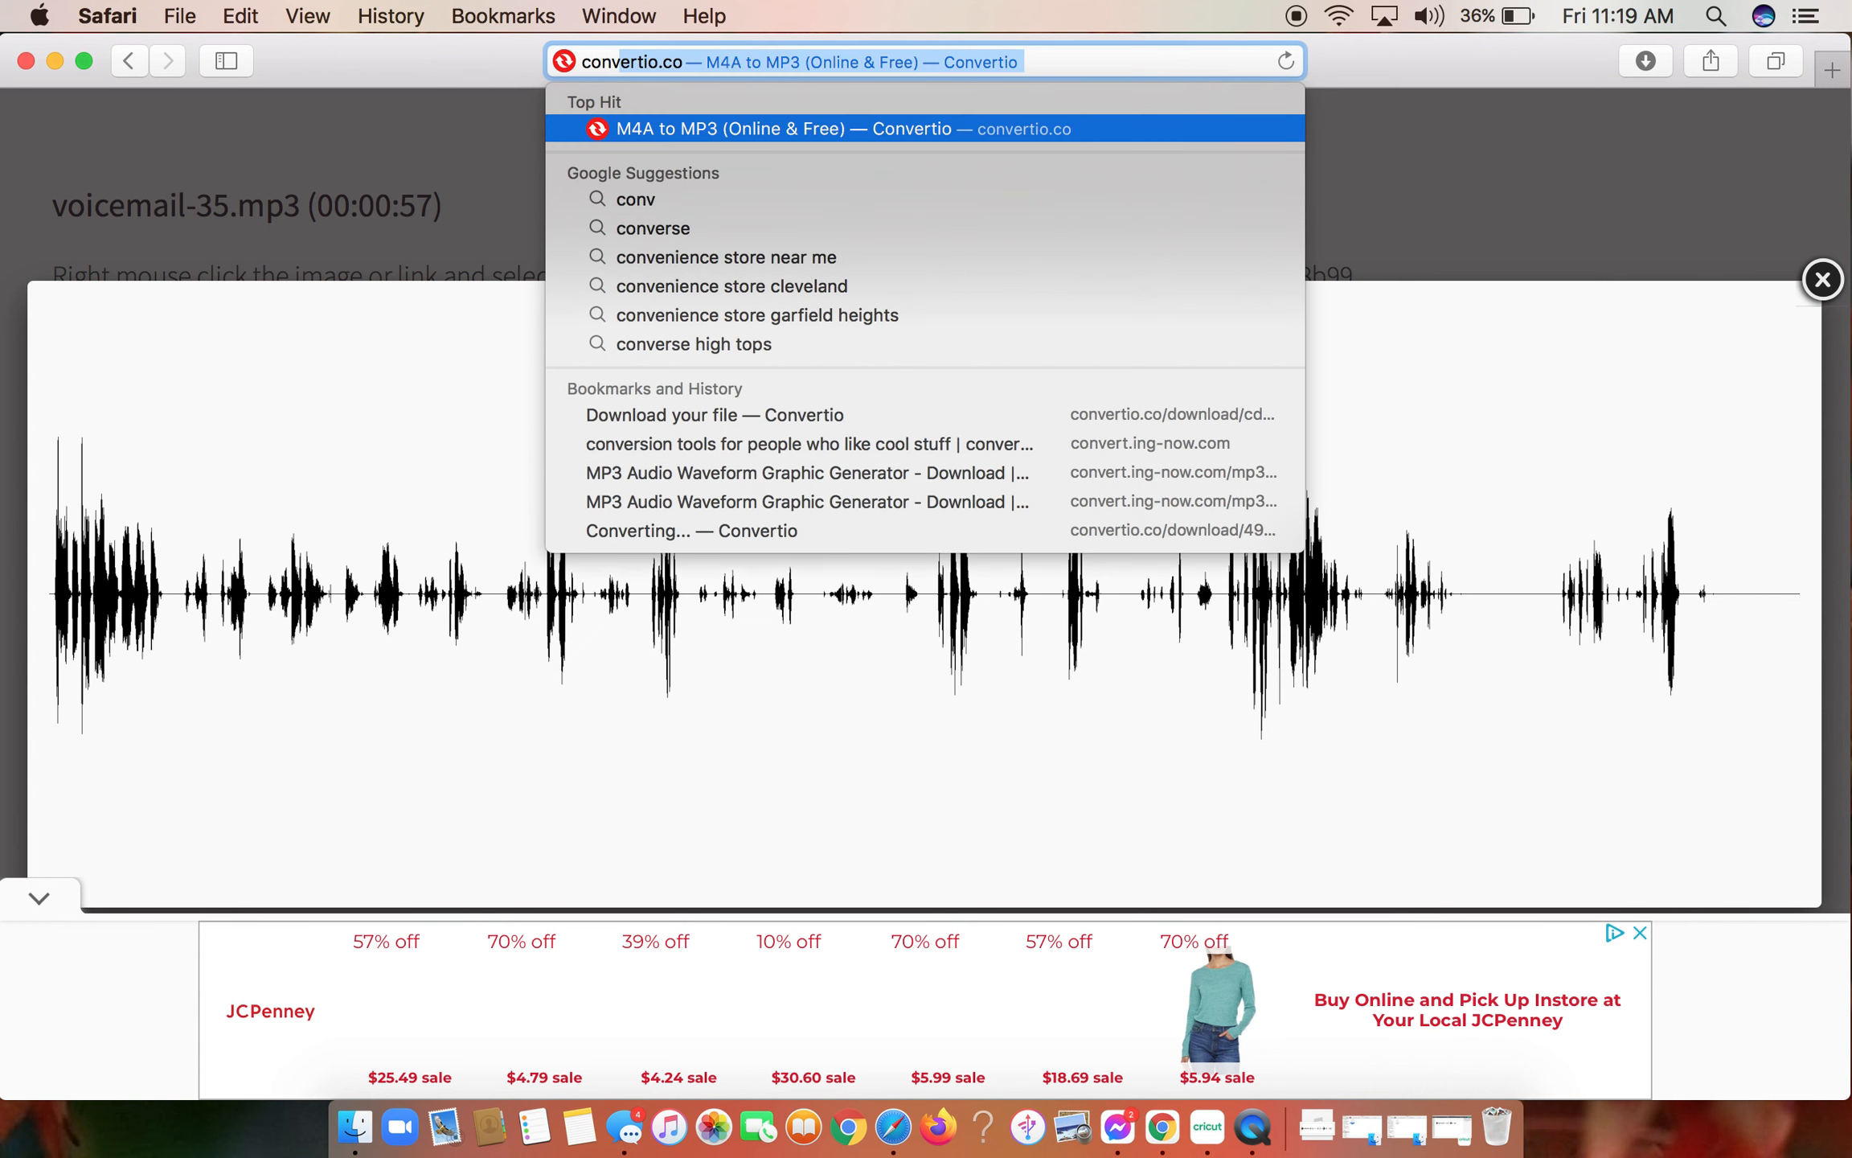
pyautogui.write('ert')
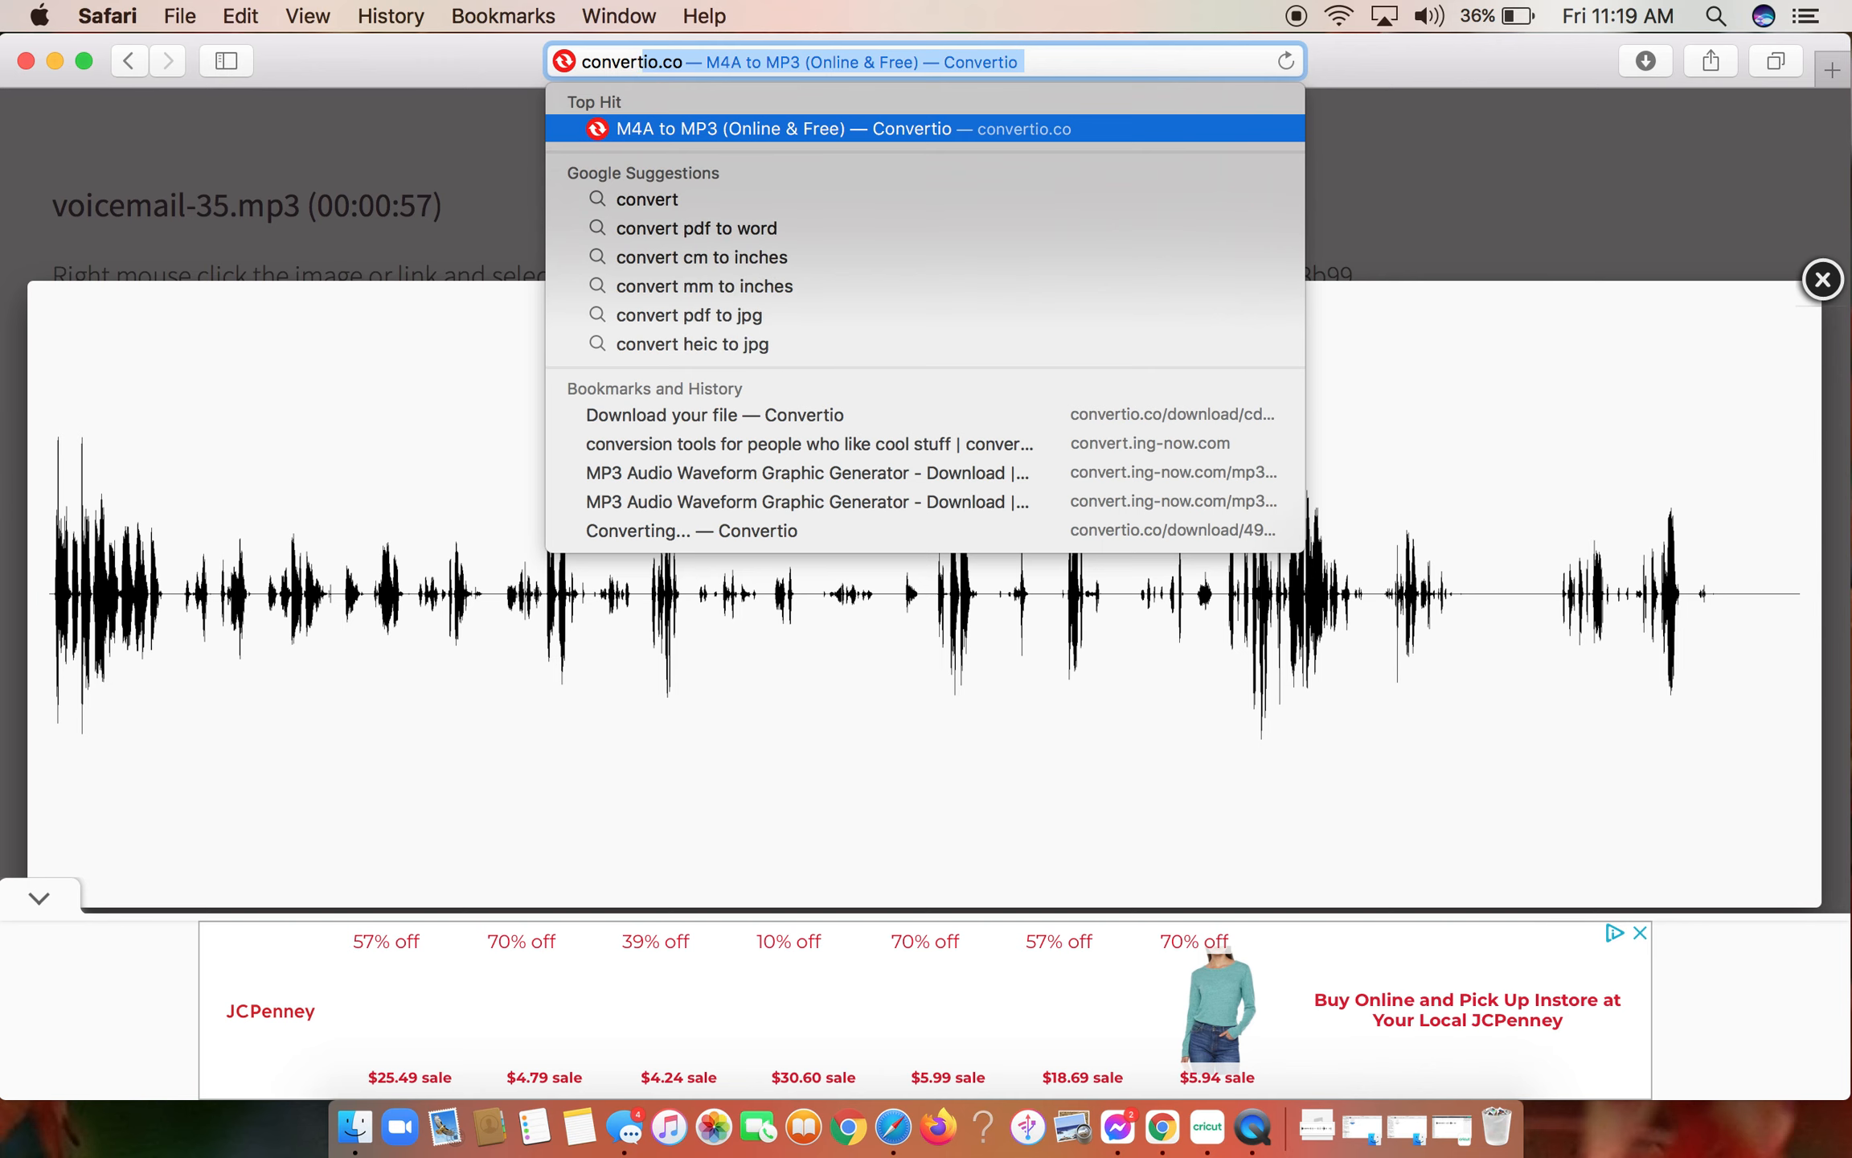
pyautogui.press('Return')
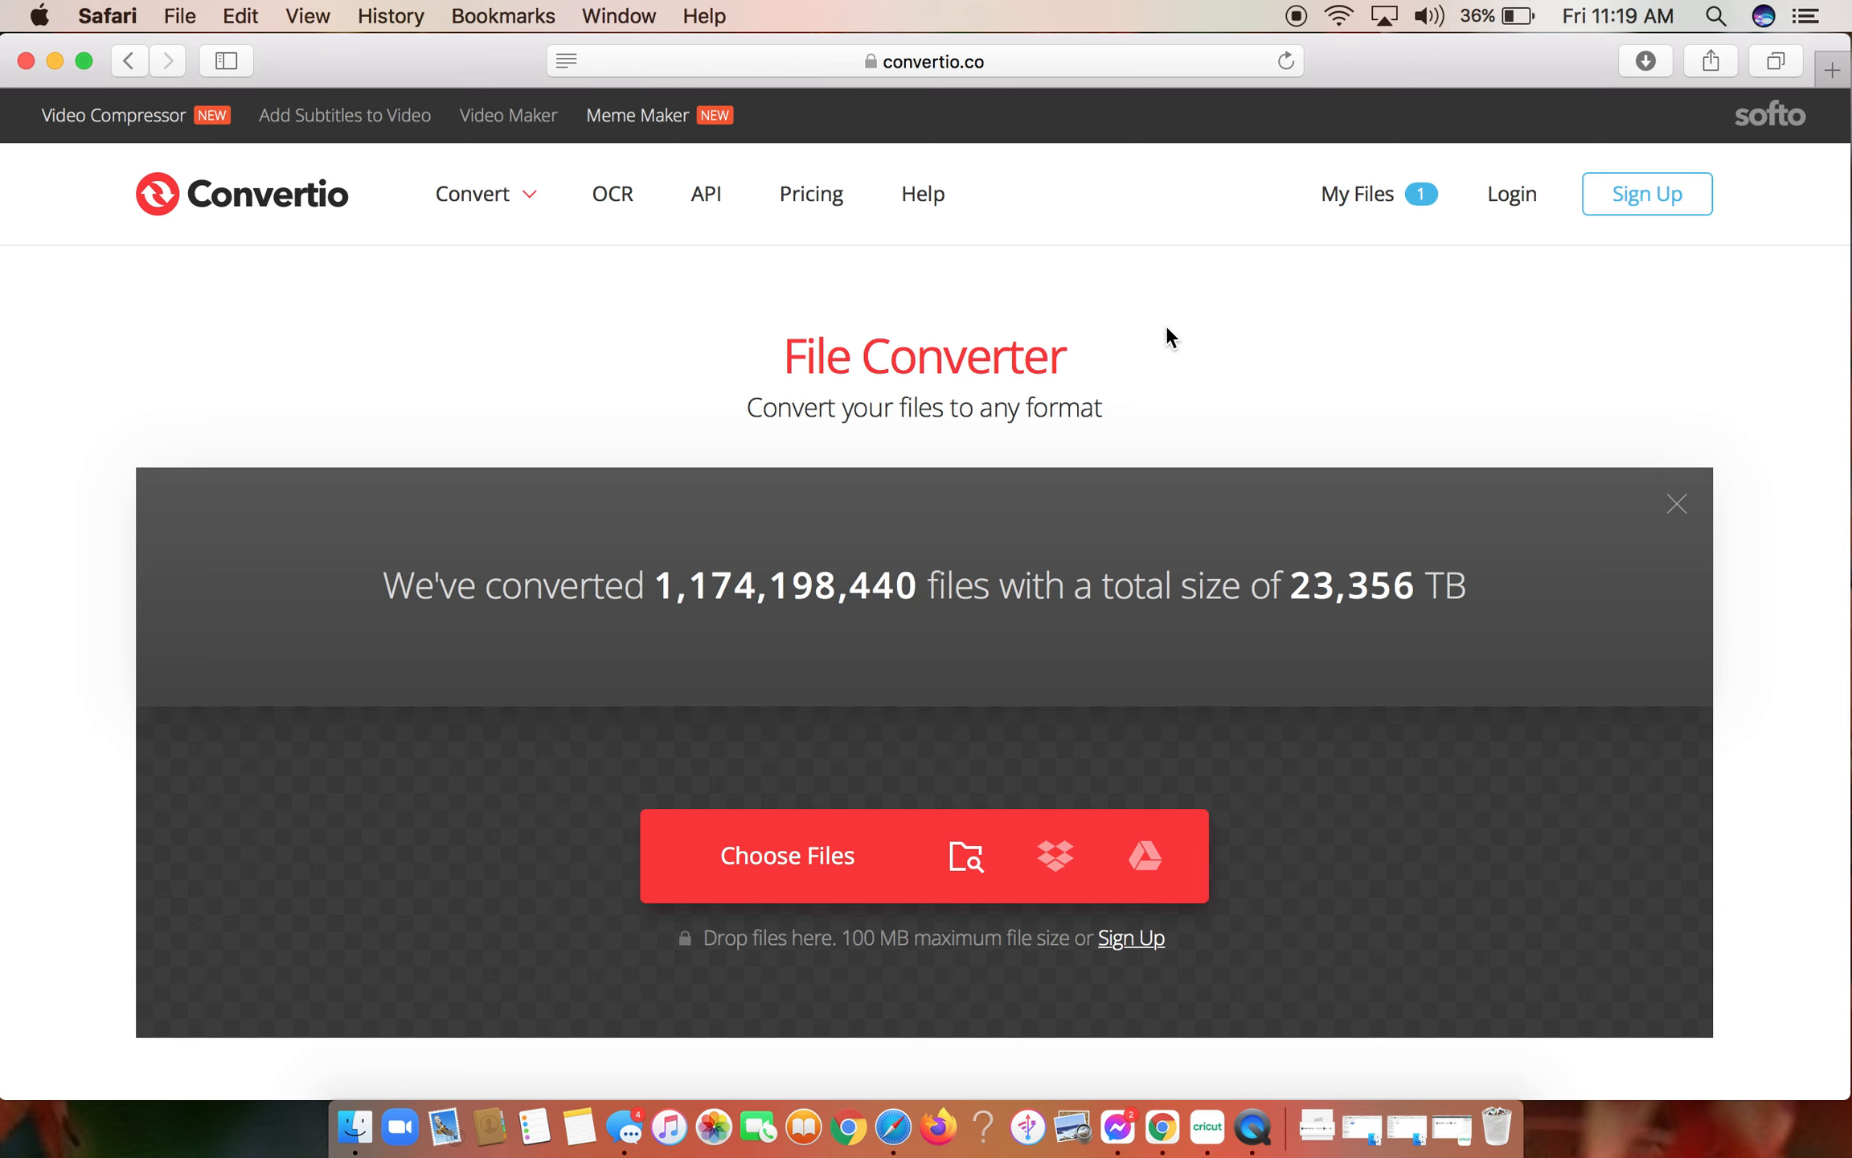
pyautogui.scroll(-3, 1170, 336)
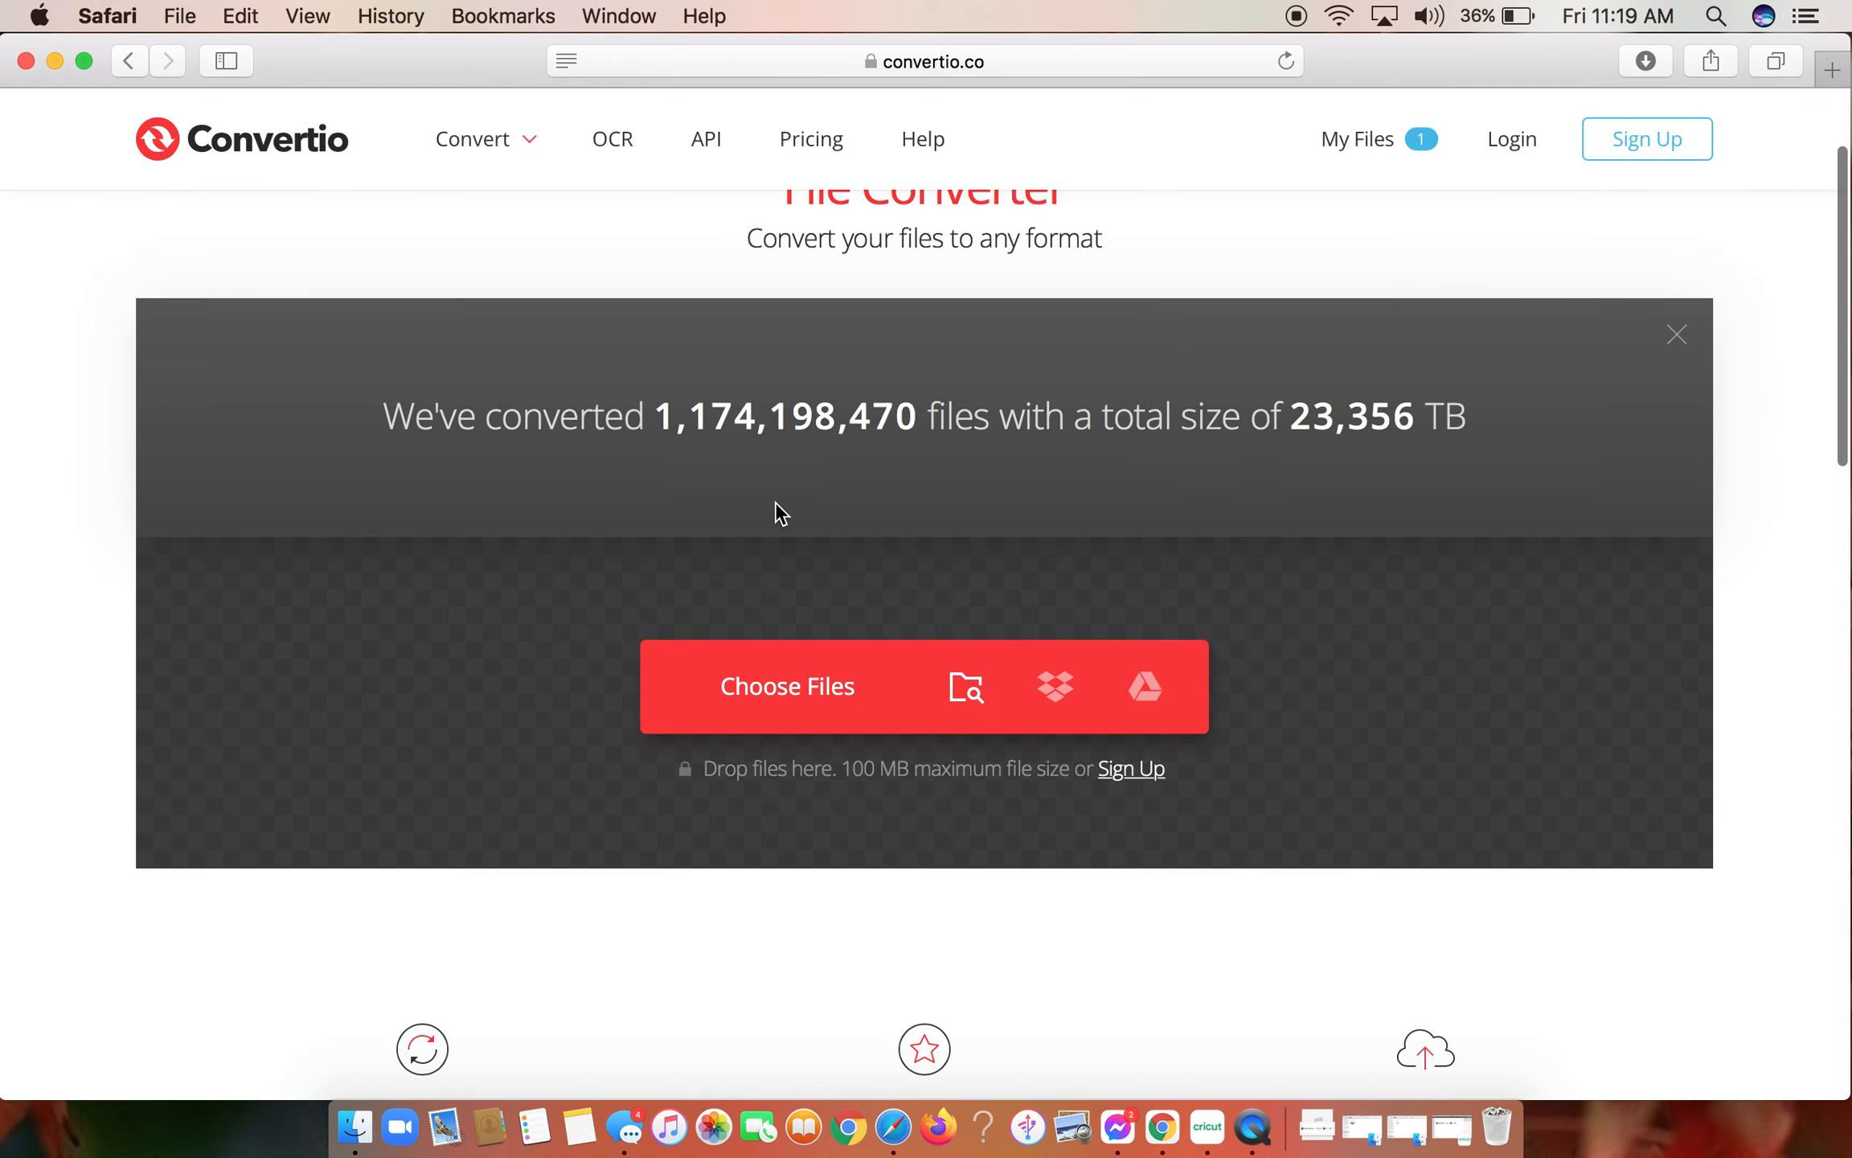
pyautogui.scroll(3, 777, 510)
pyautogui.scroll(-1, 754, 307)
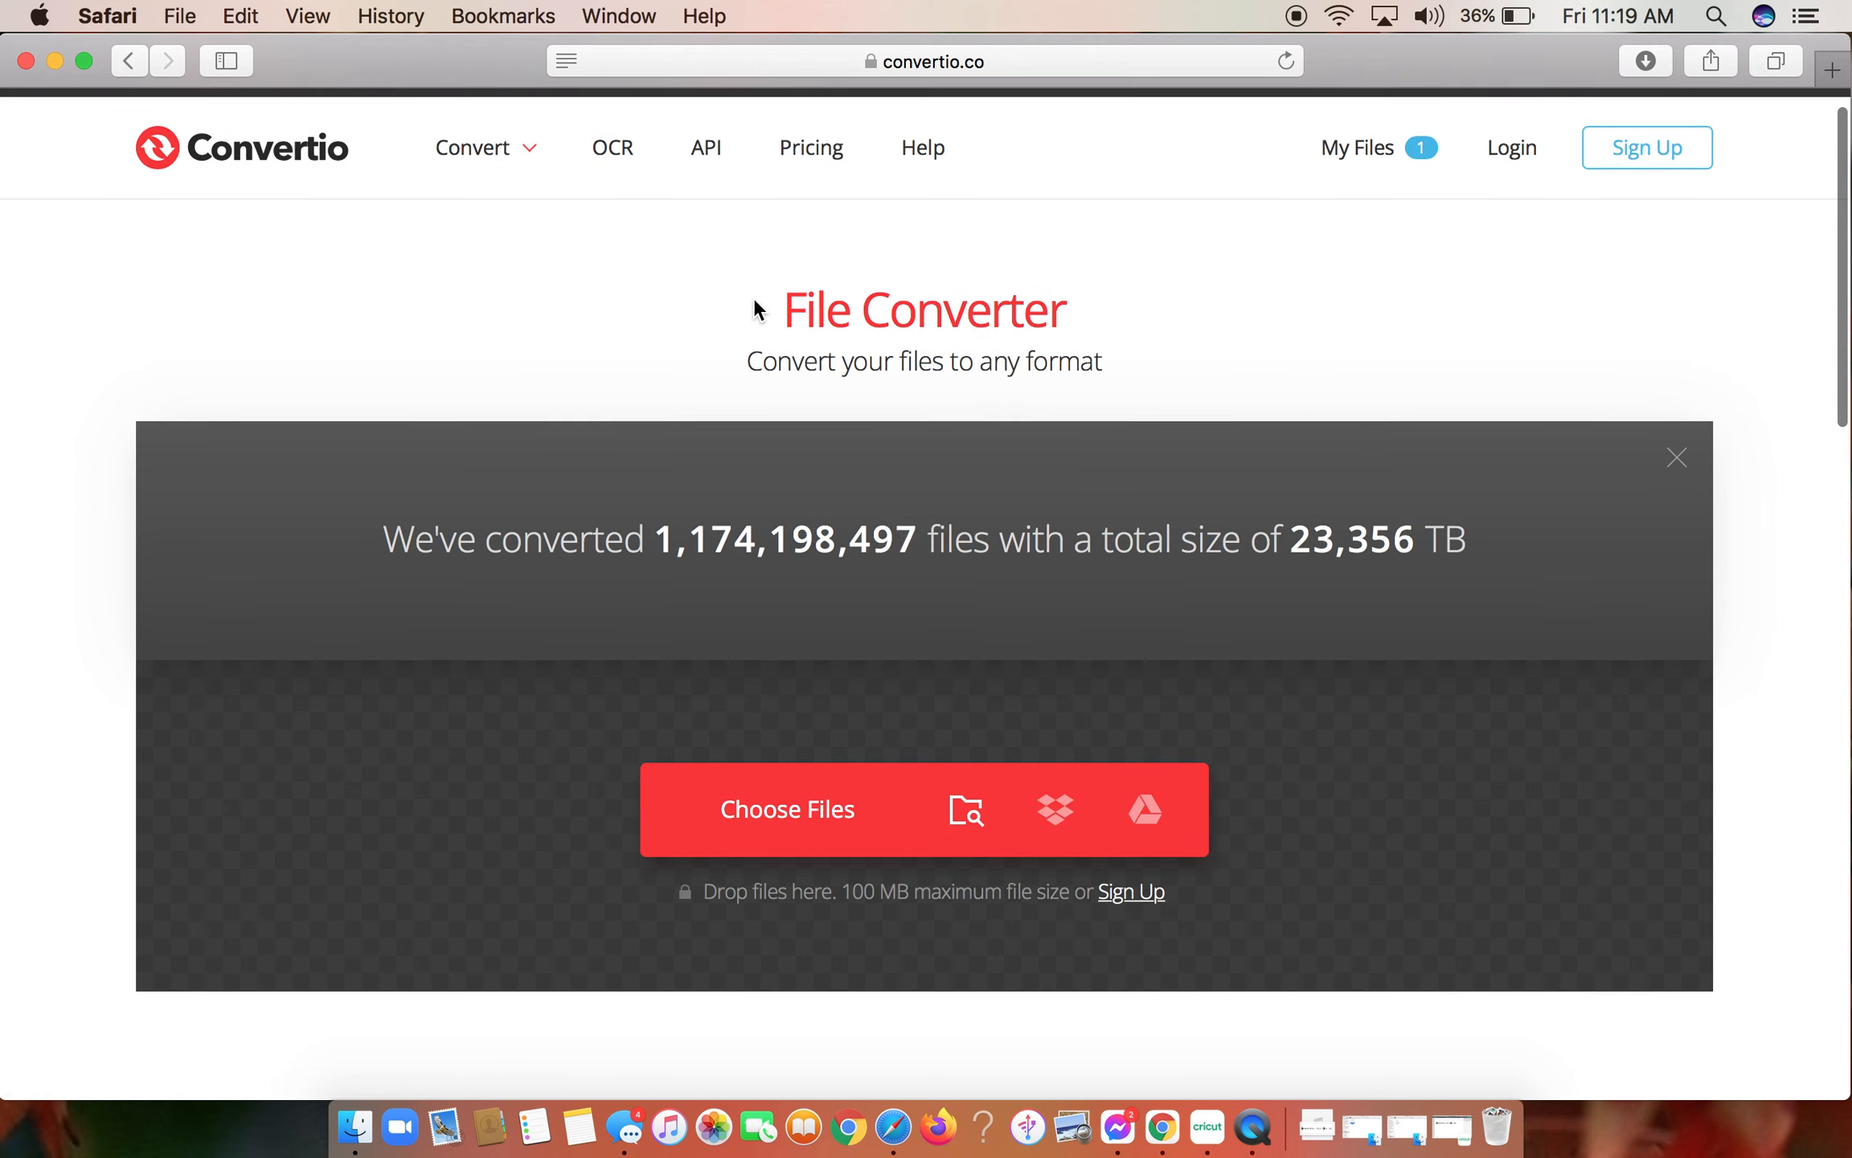
pyautogui.scroll(-2, 754, 308)
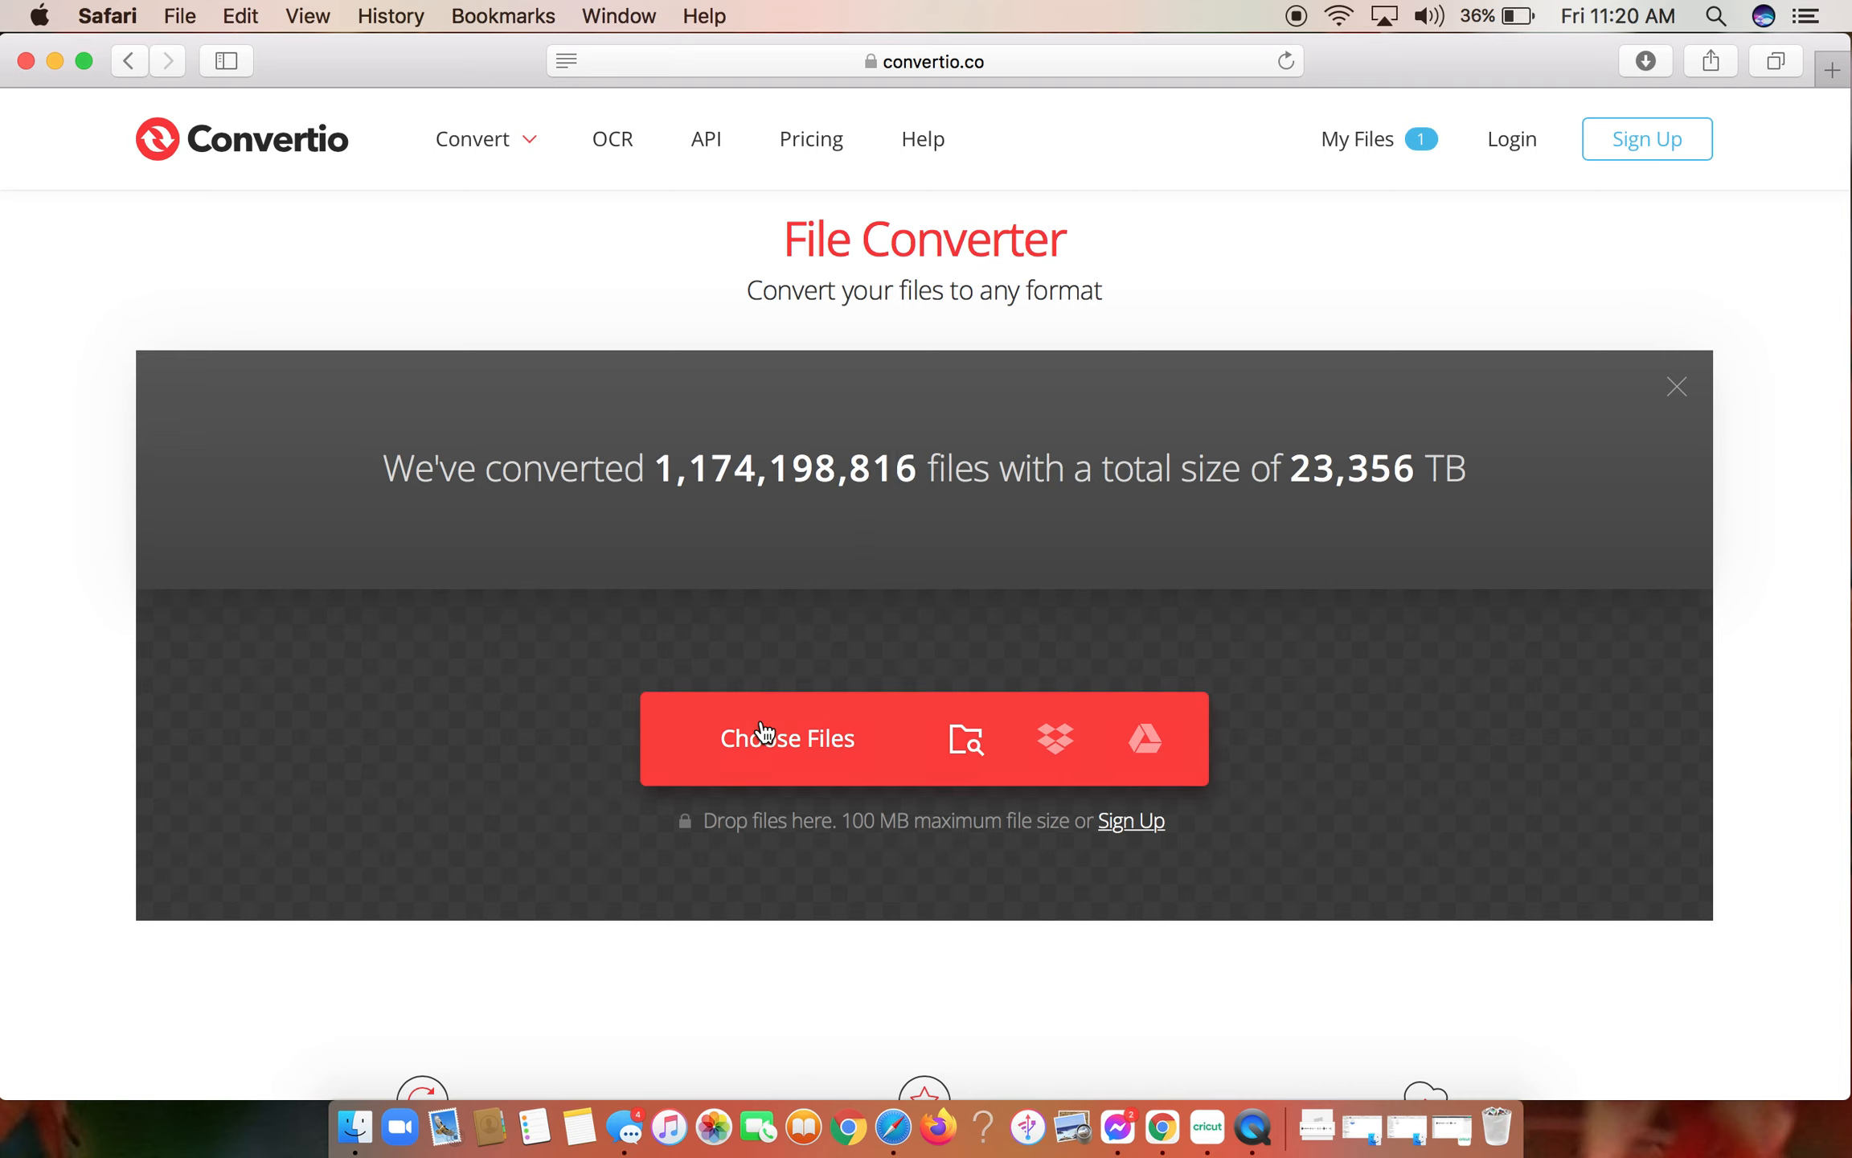
pyautogui.click(743, 778)
pyautogui.moveTo(616, 233)
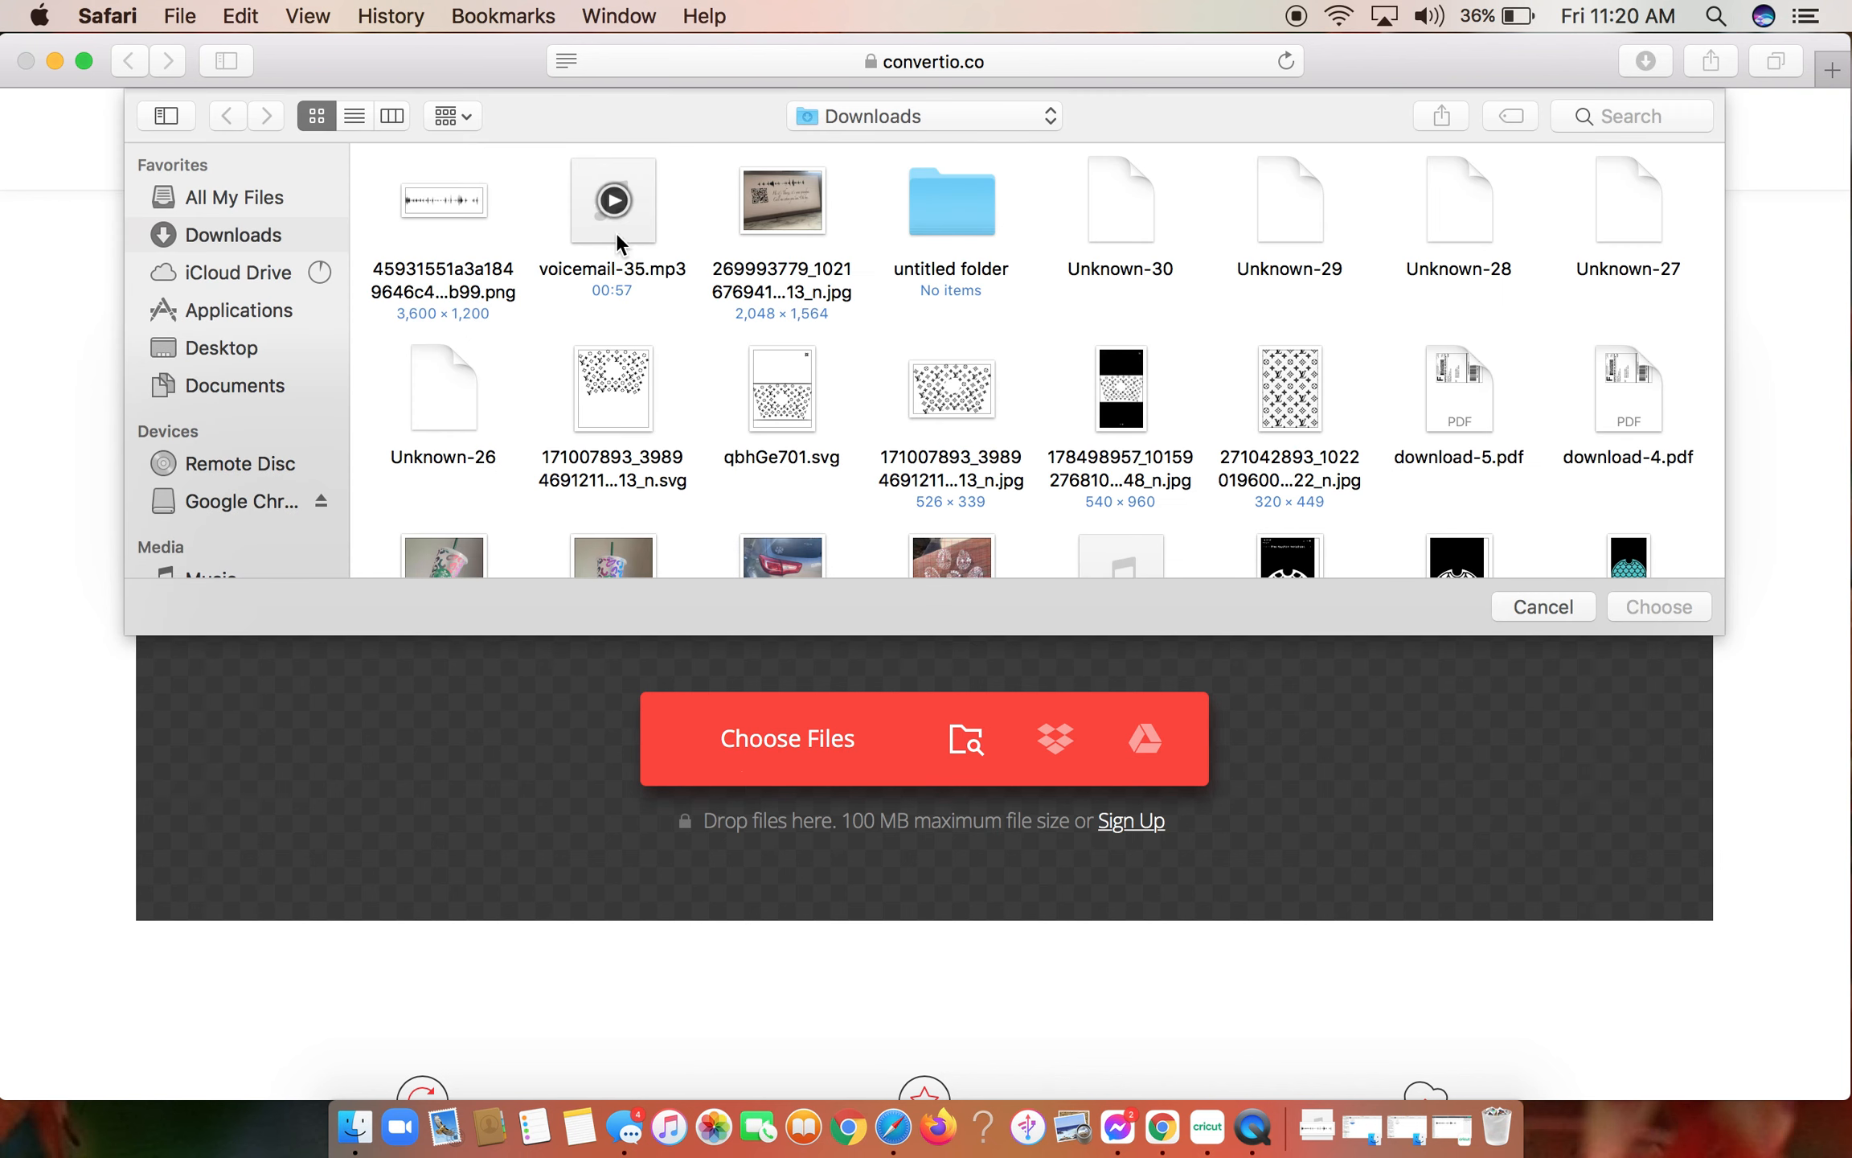
pyautogui.click(611, 230)
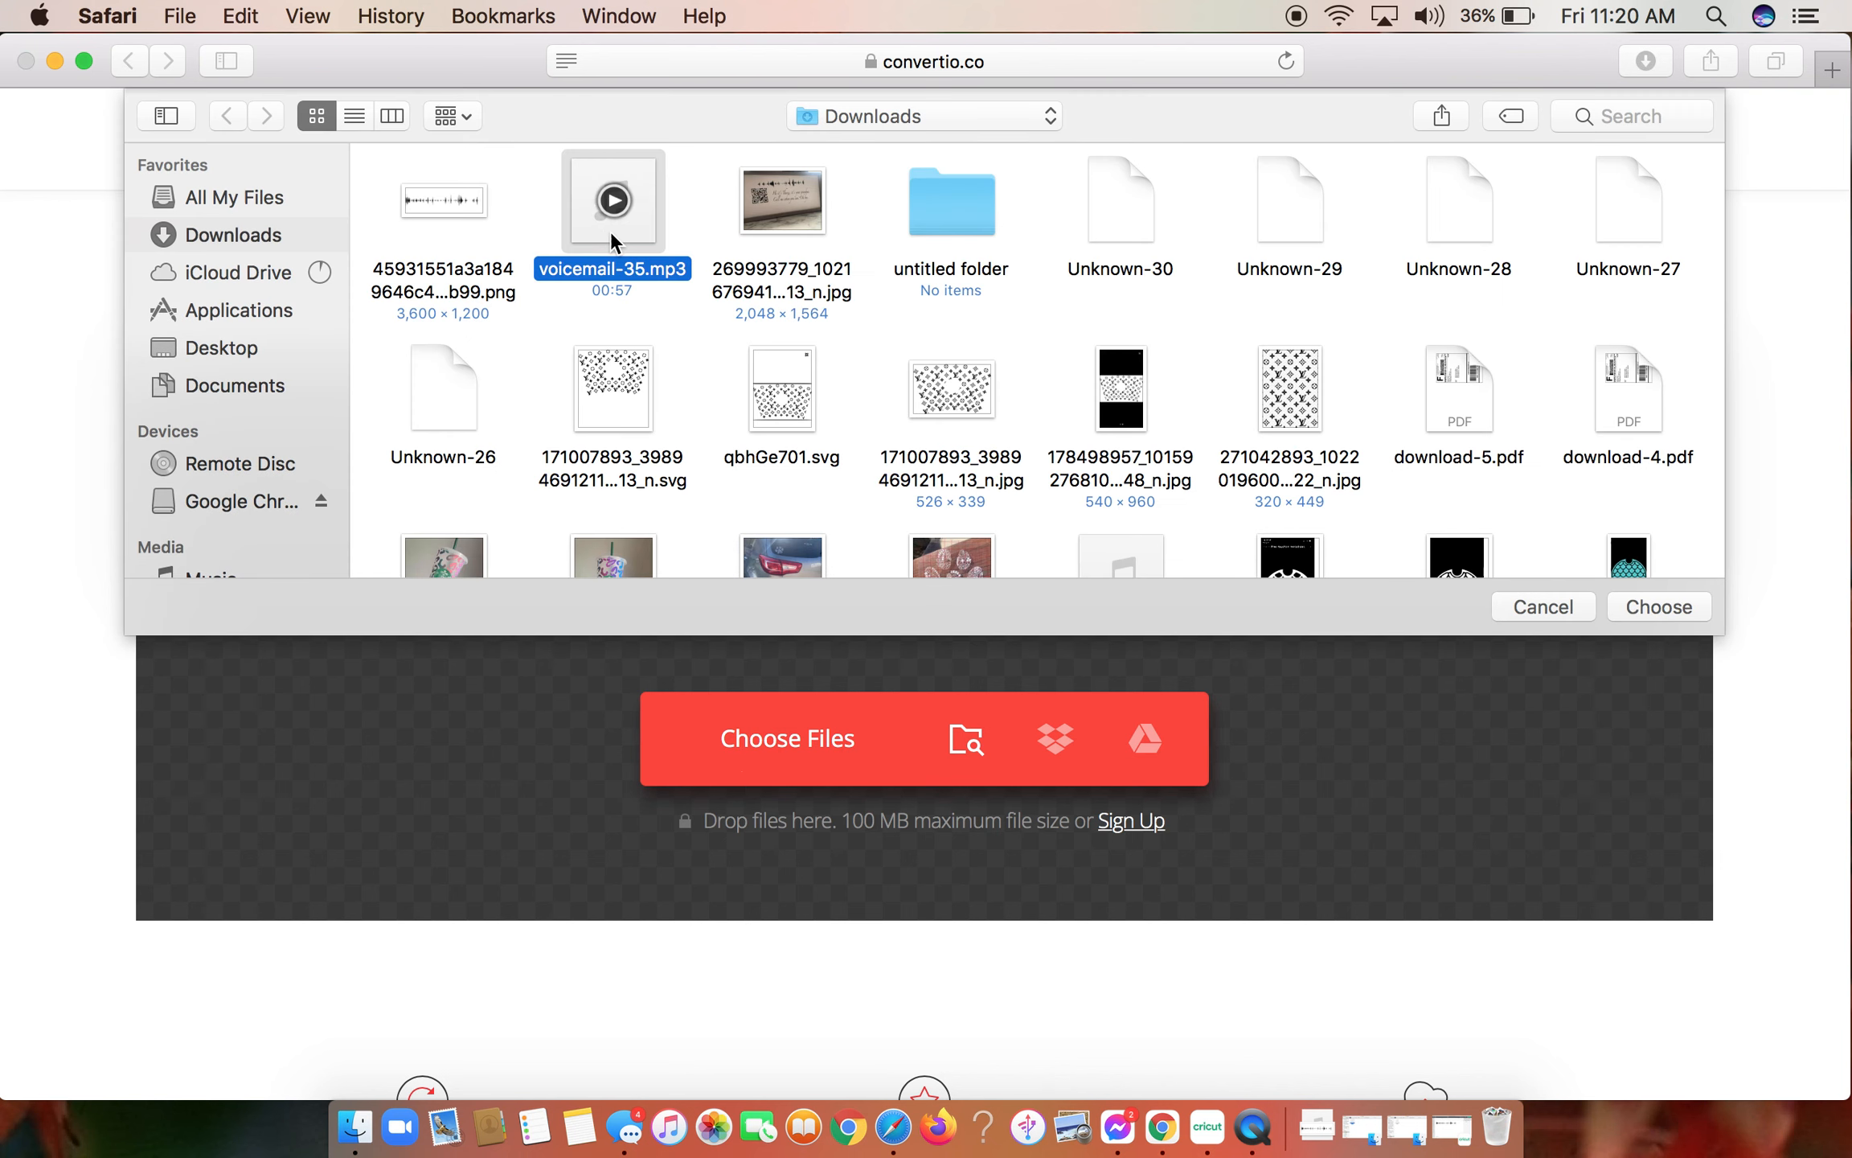
pyautogui.doubleClick(611, 230)
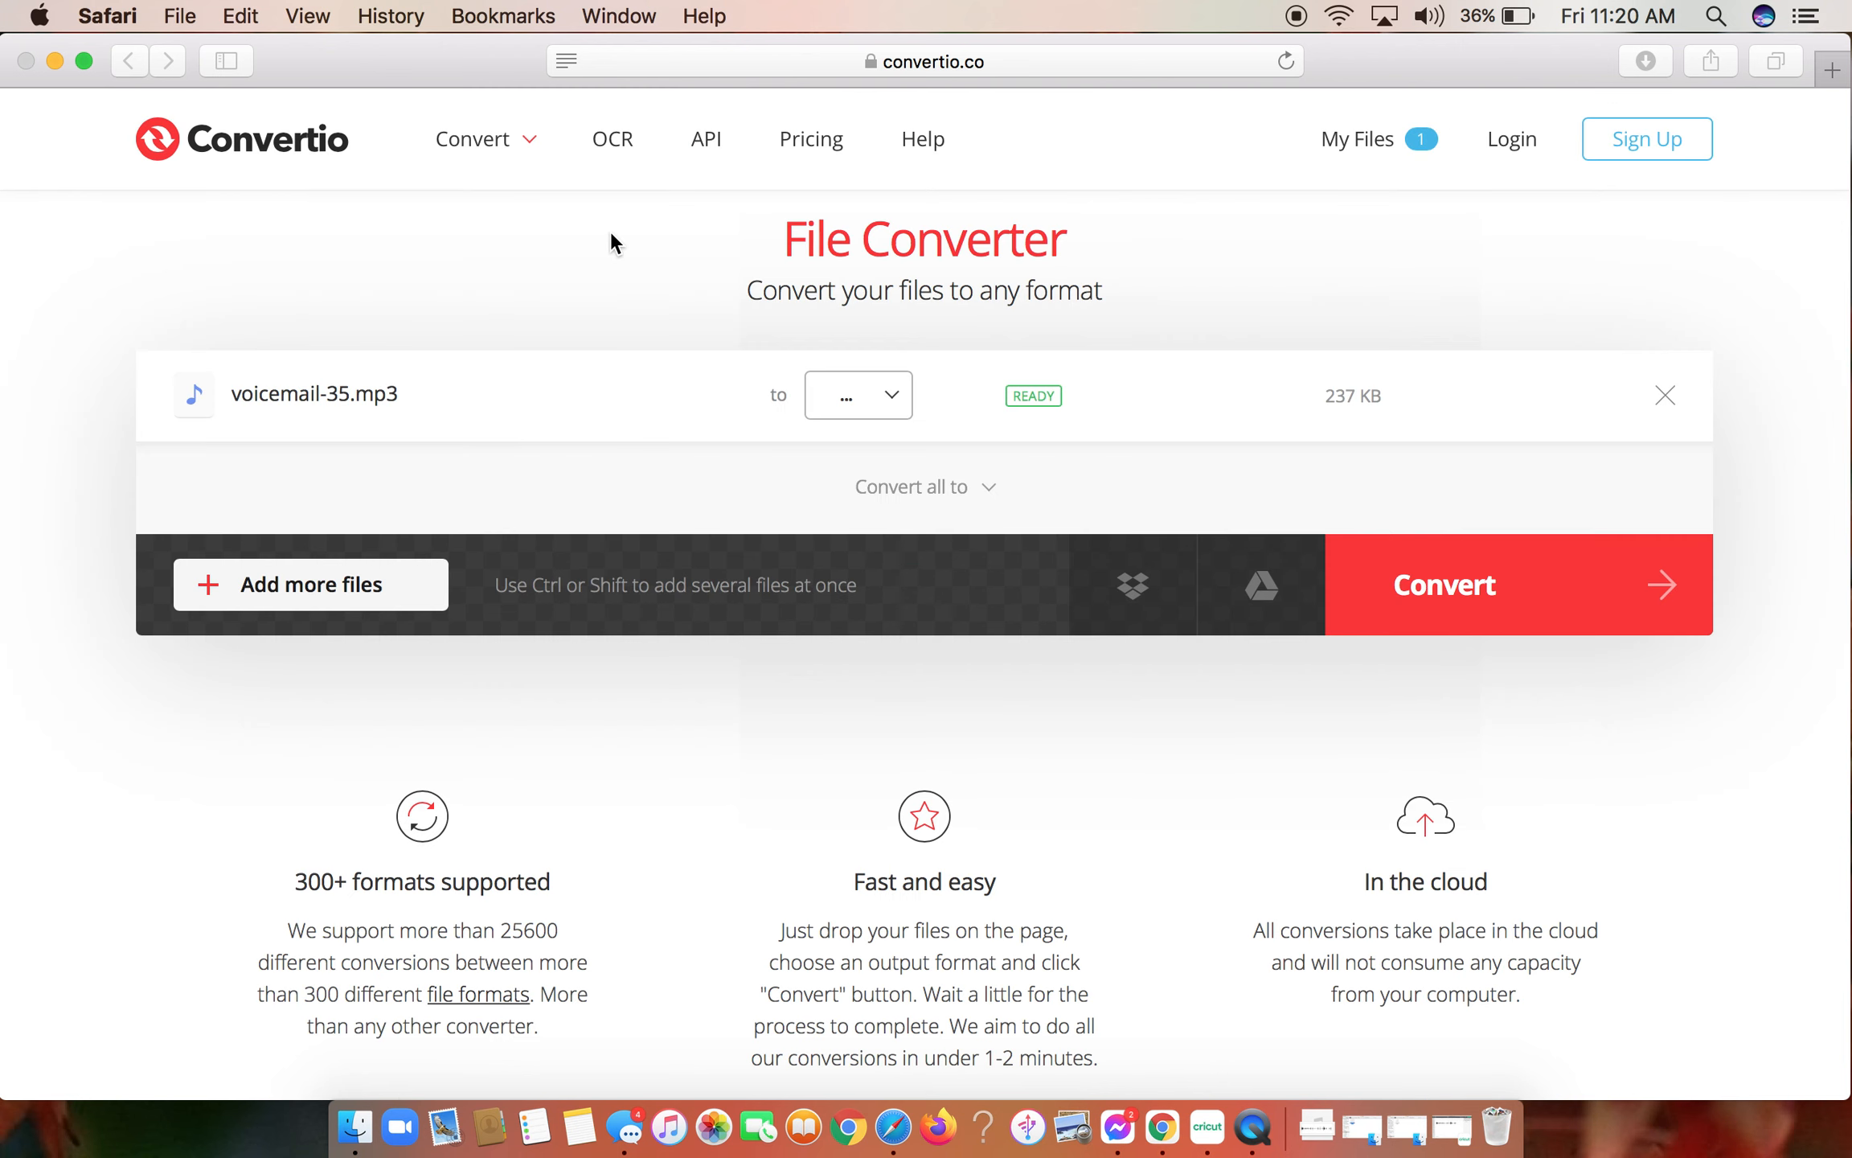
pyautogui.click(898, 409)
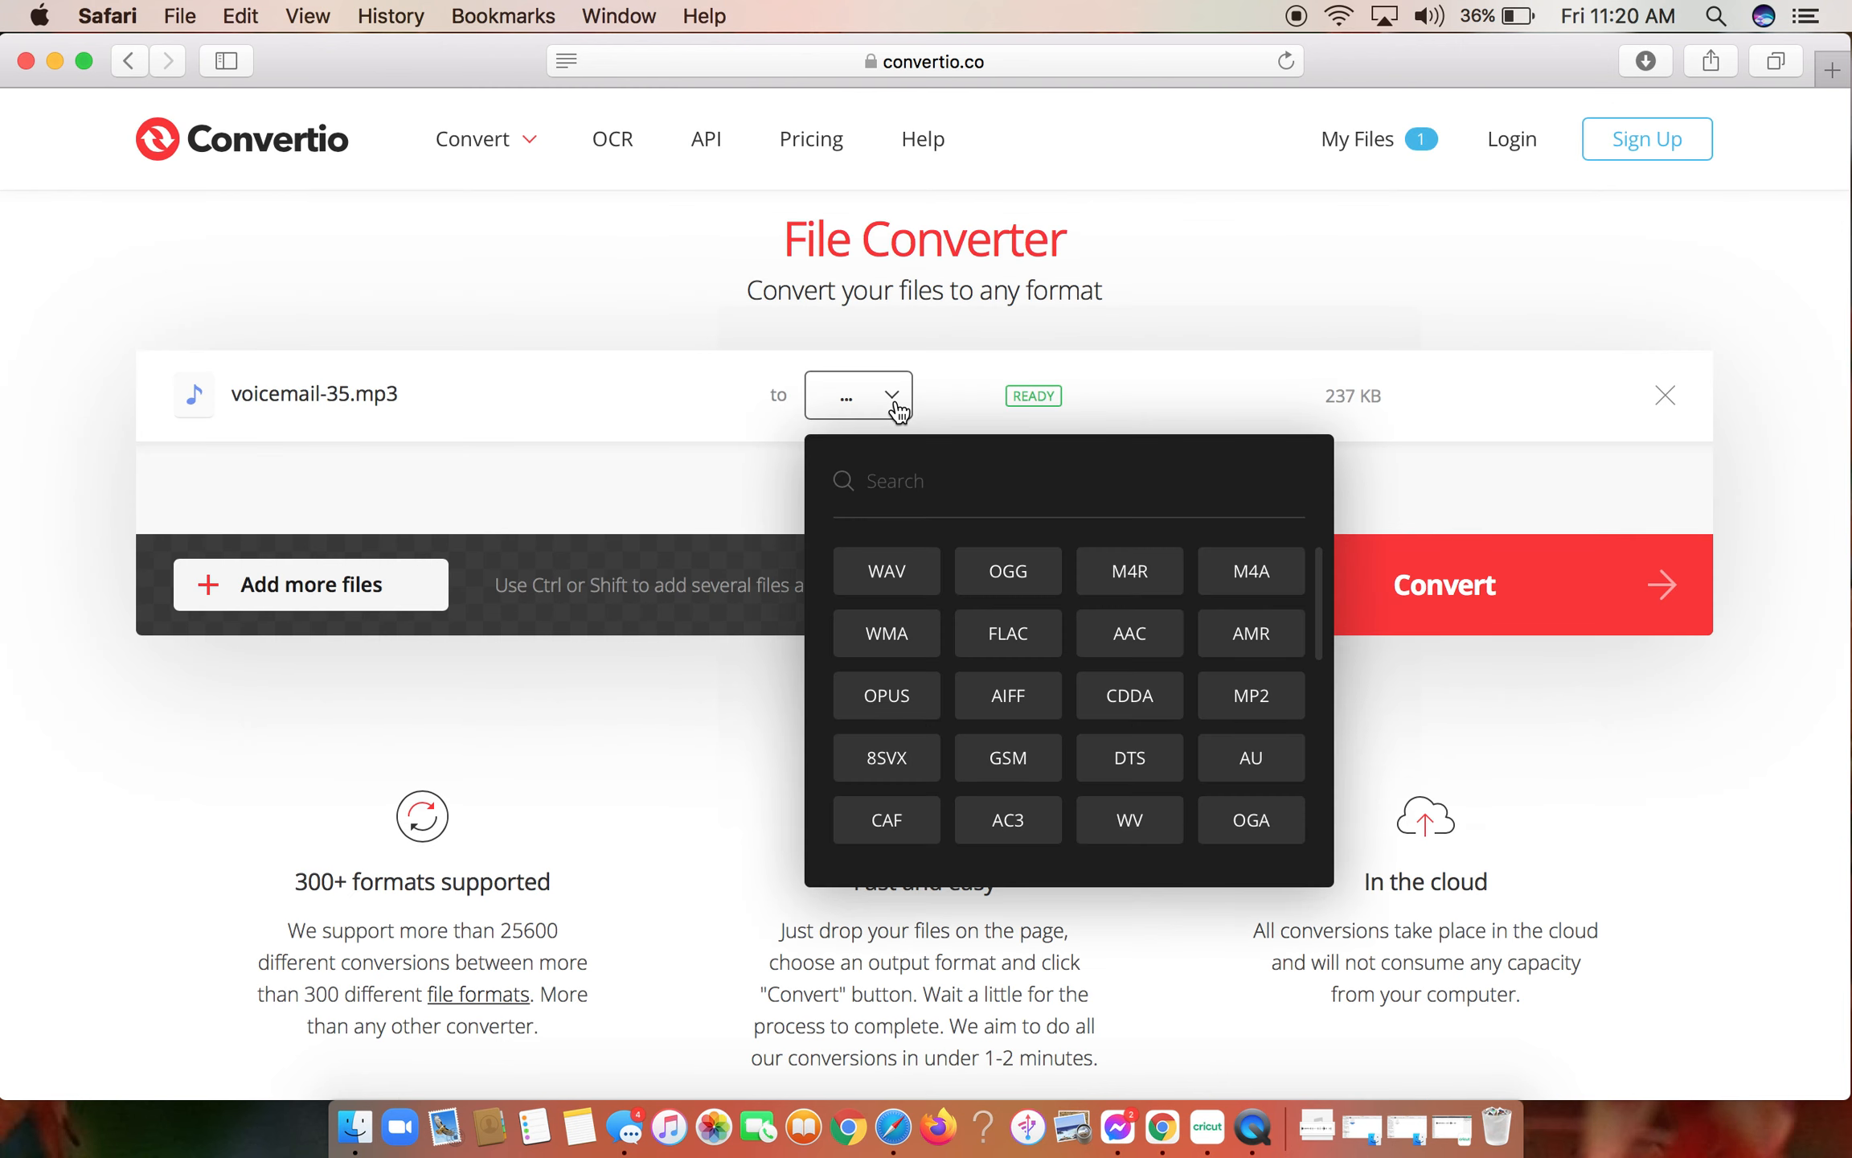
pyautogui.click(1069, 336)
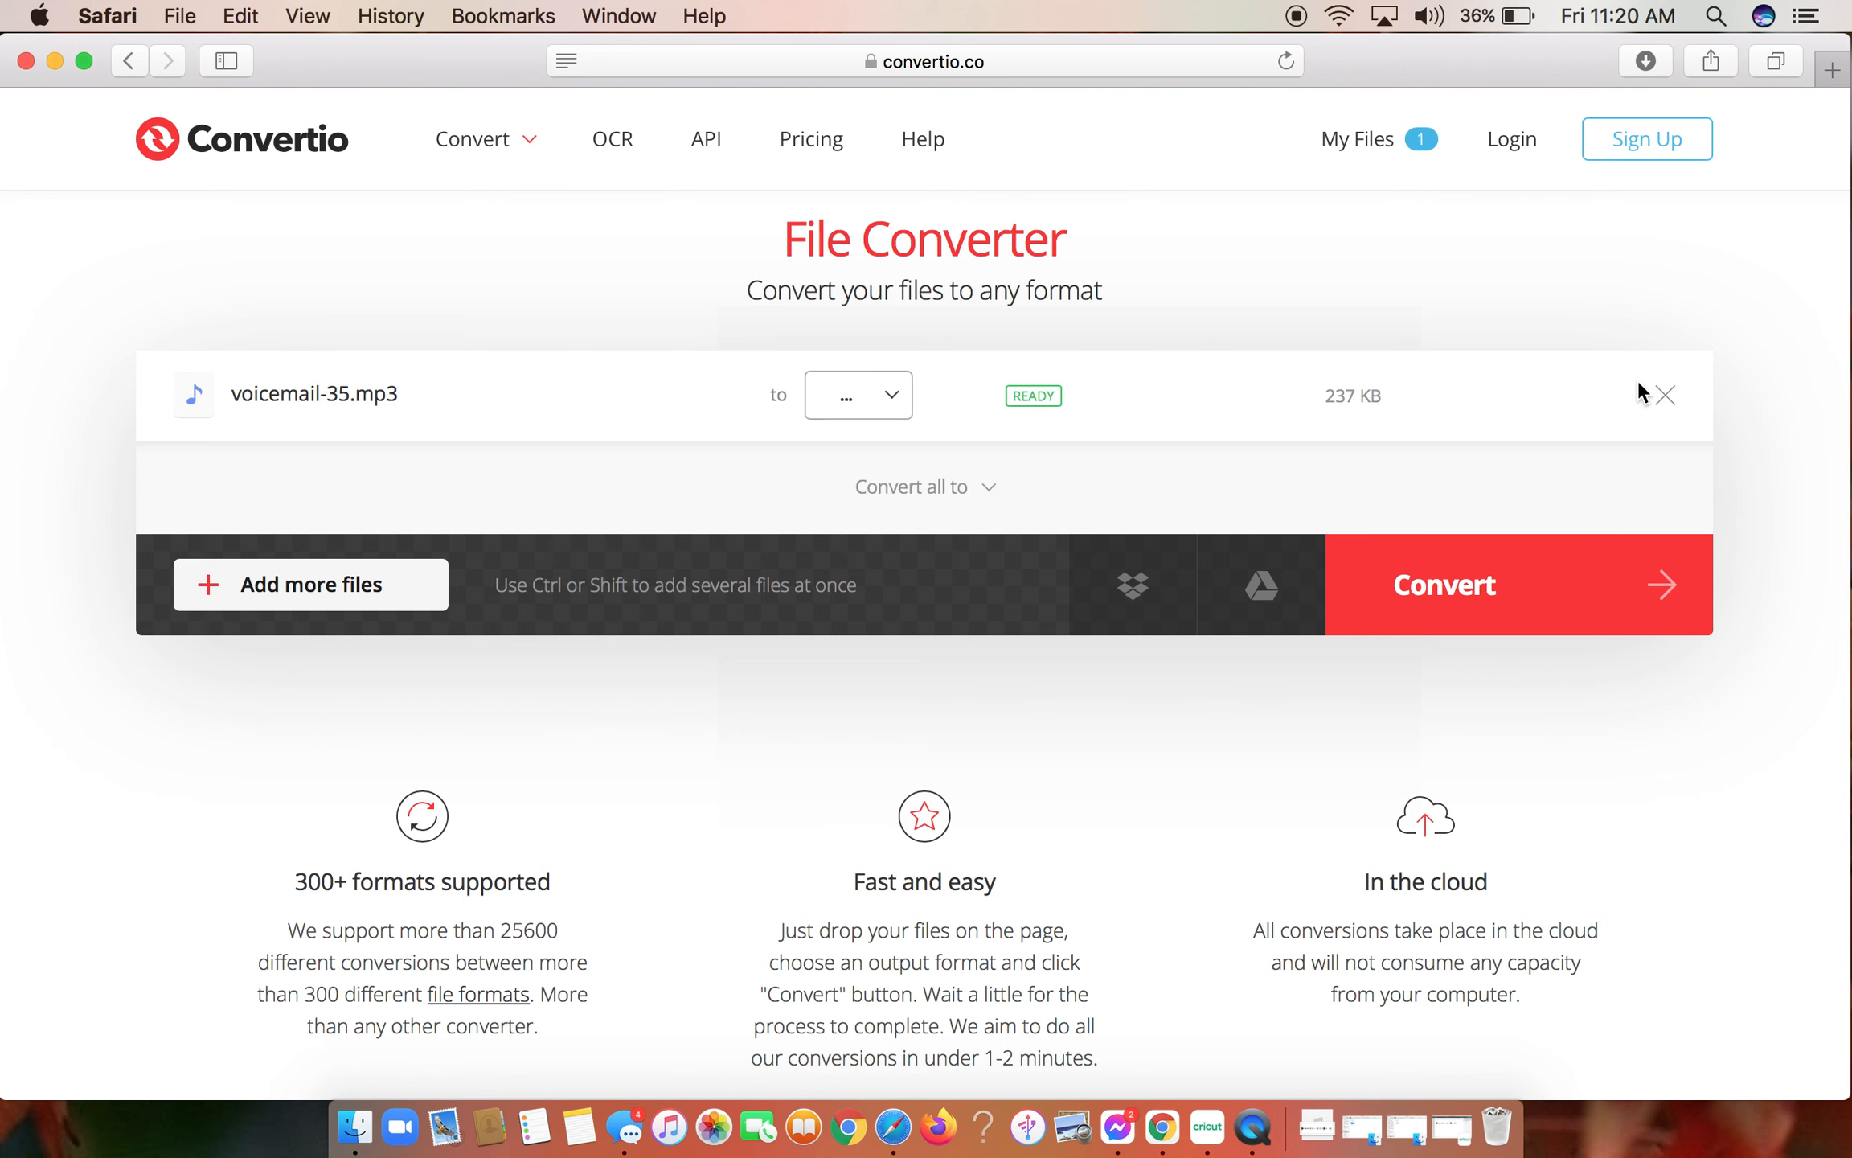
pyautogui.click(1665, 395)
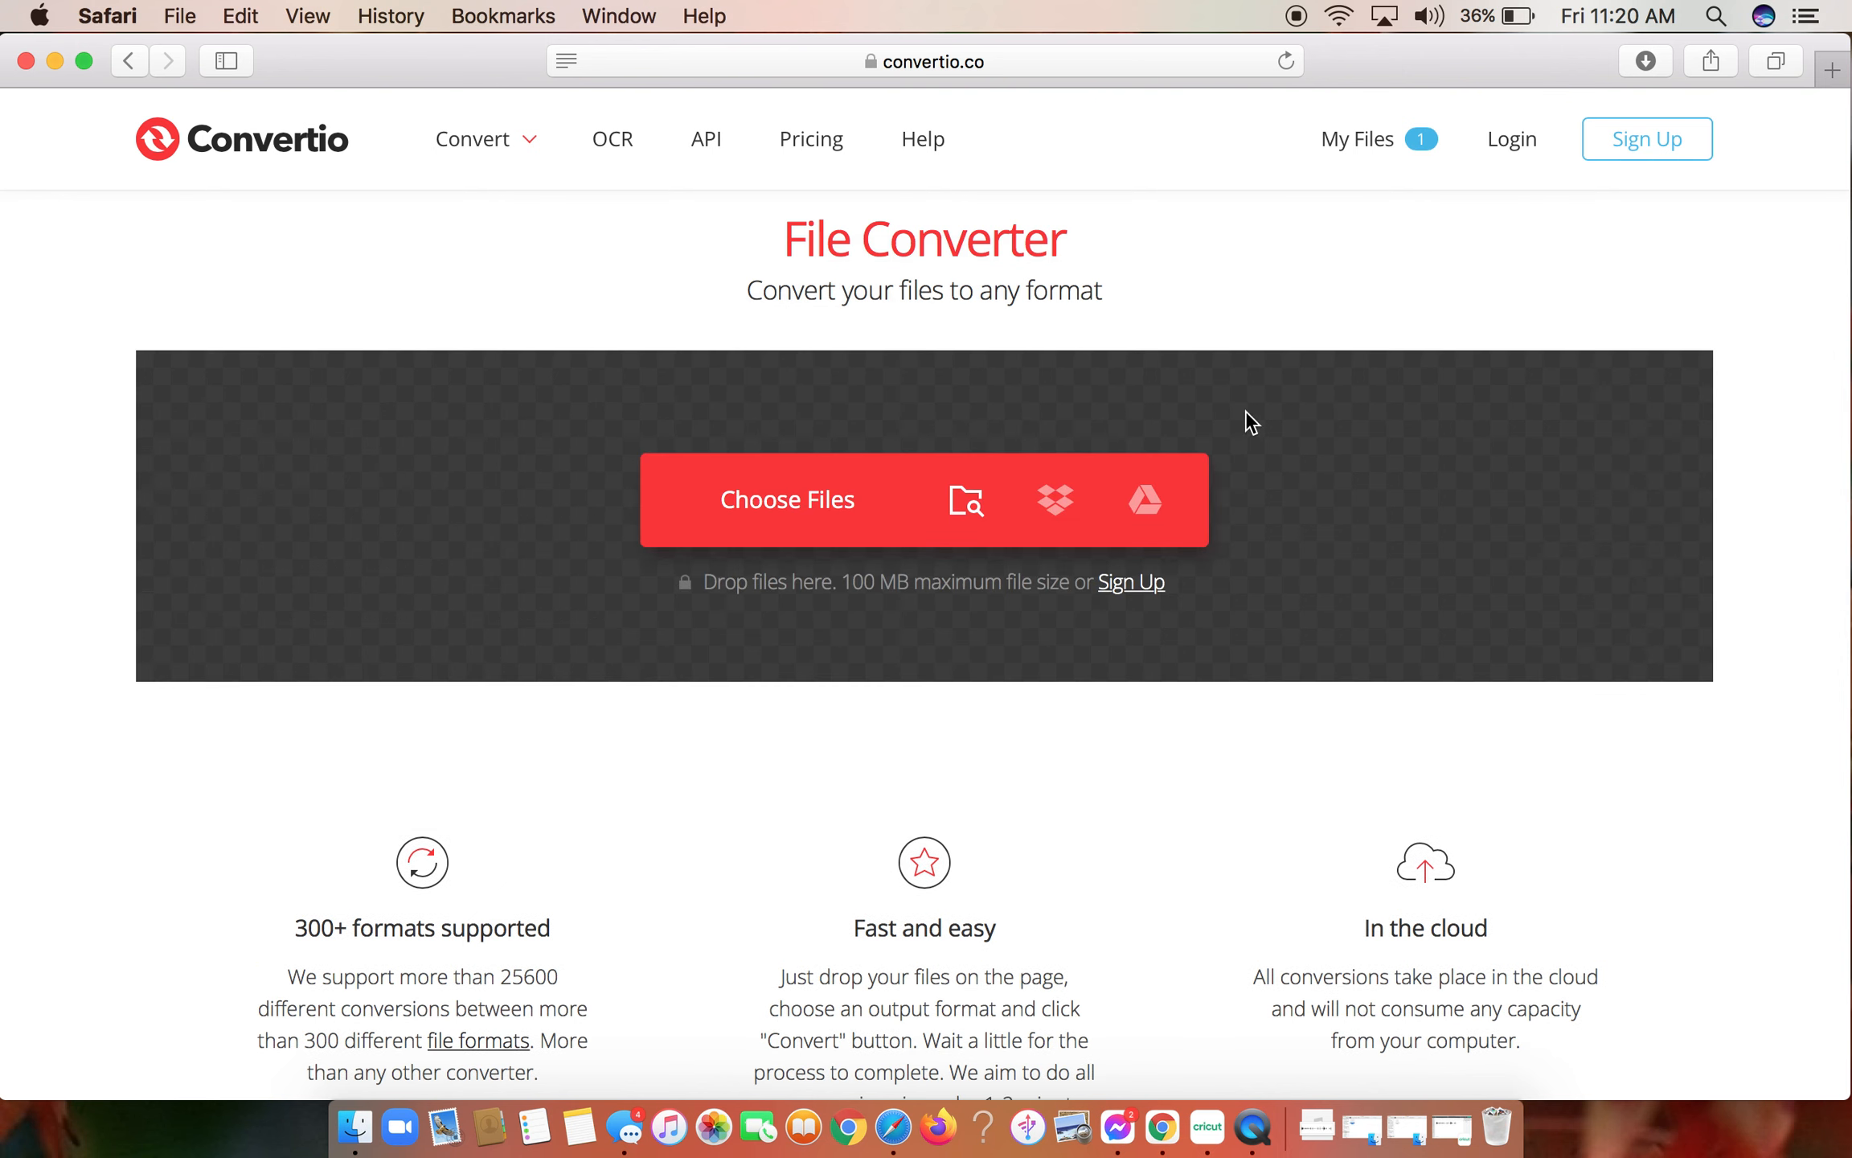
# - Choose the orange-tagged file voicemail-14 2.m4a as the file to convert
pyautogui.click(803, 504)
pyautogui.scroll(-5, 252, 465)
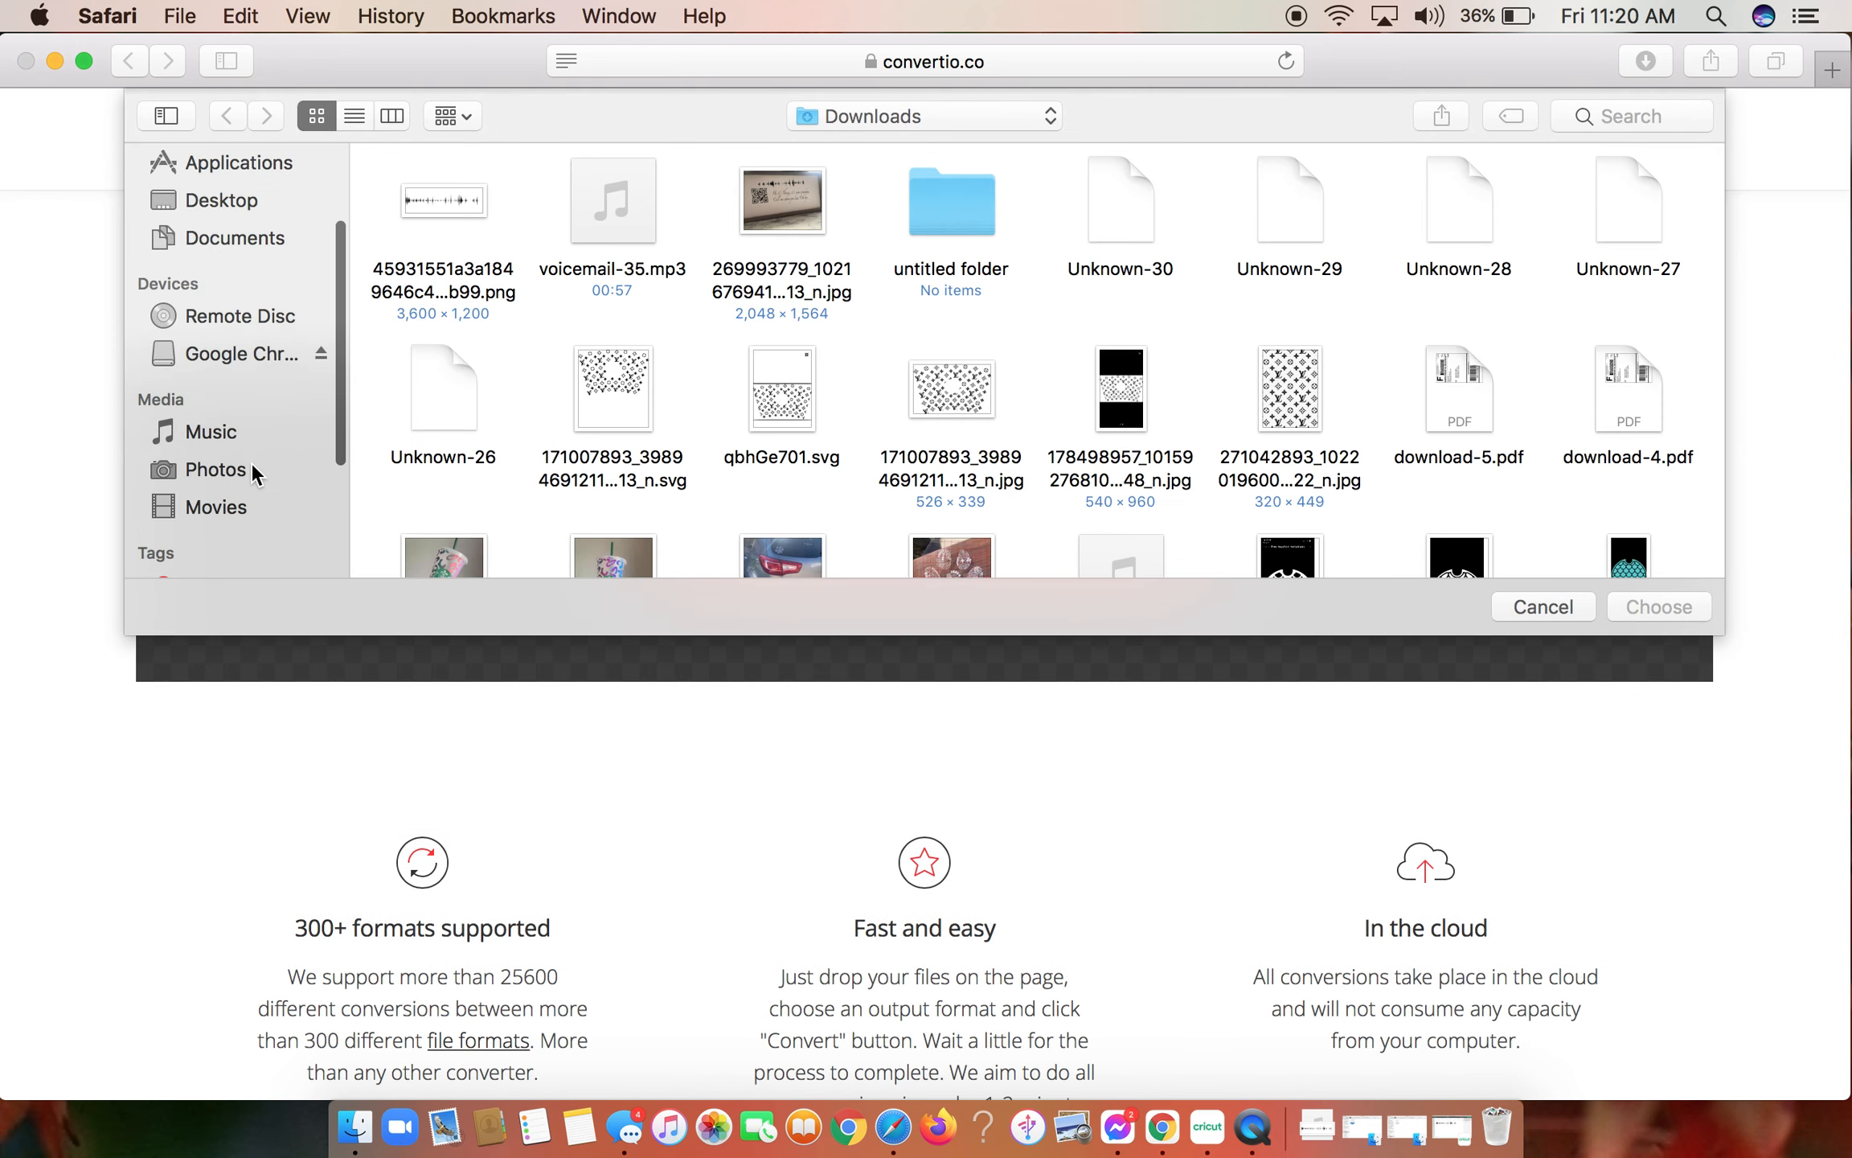
pyautogui.click(233, 497)
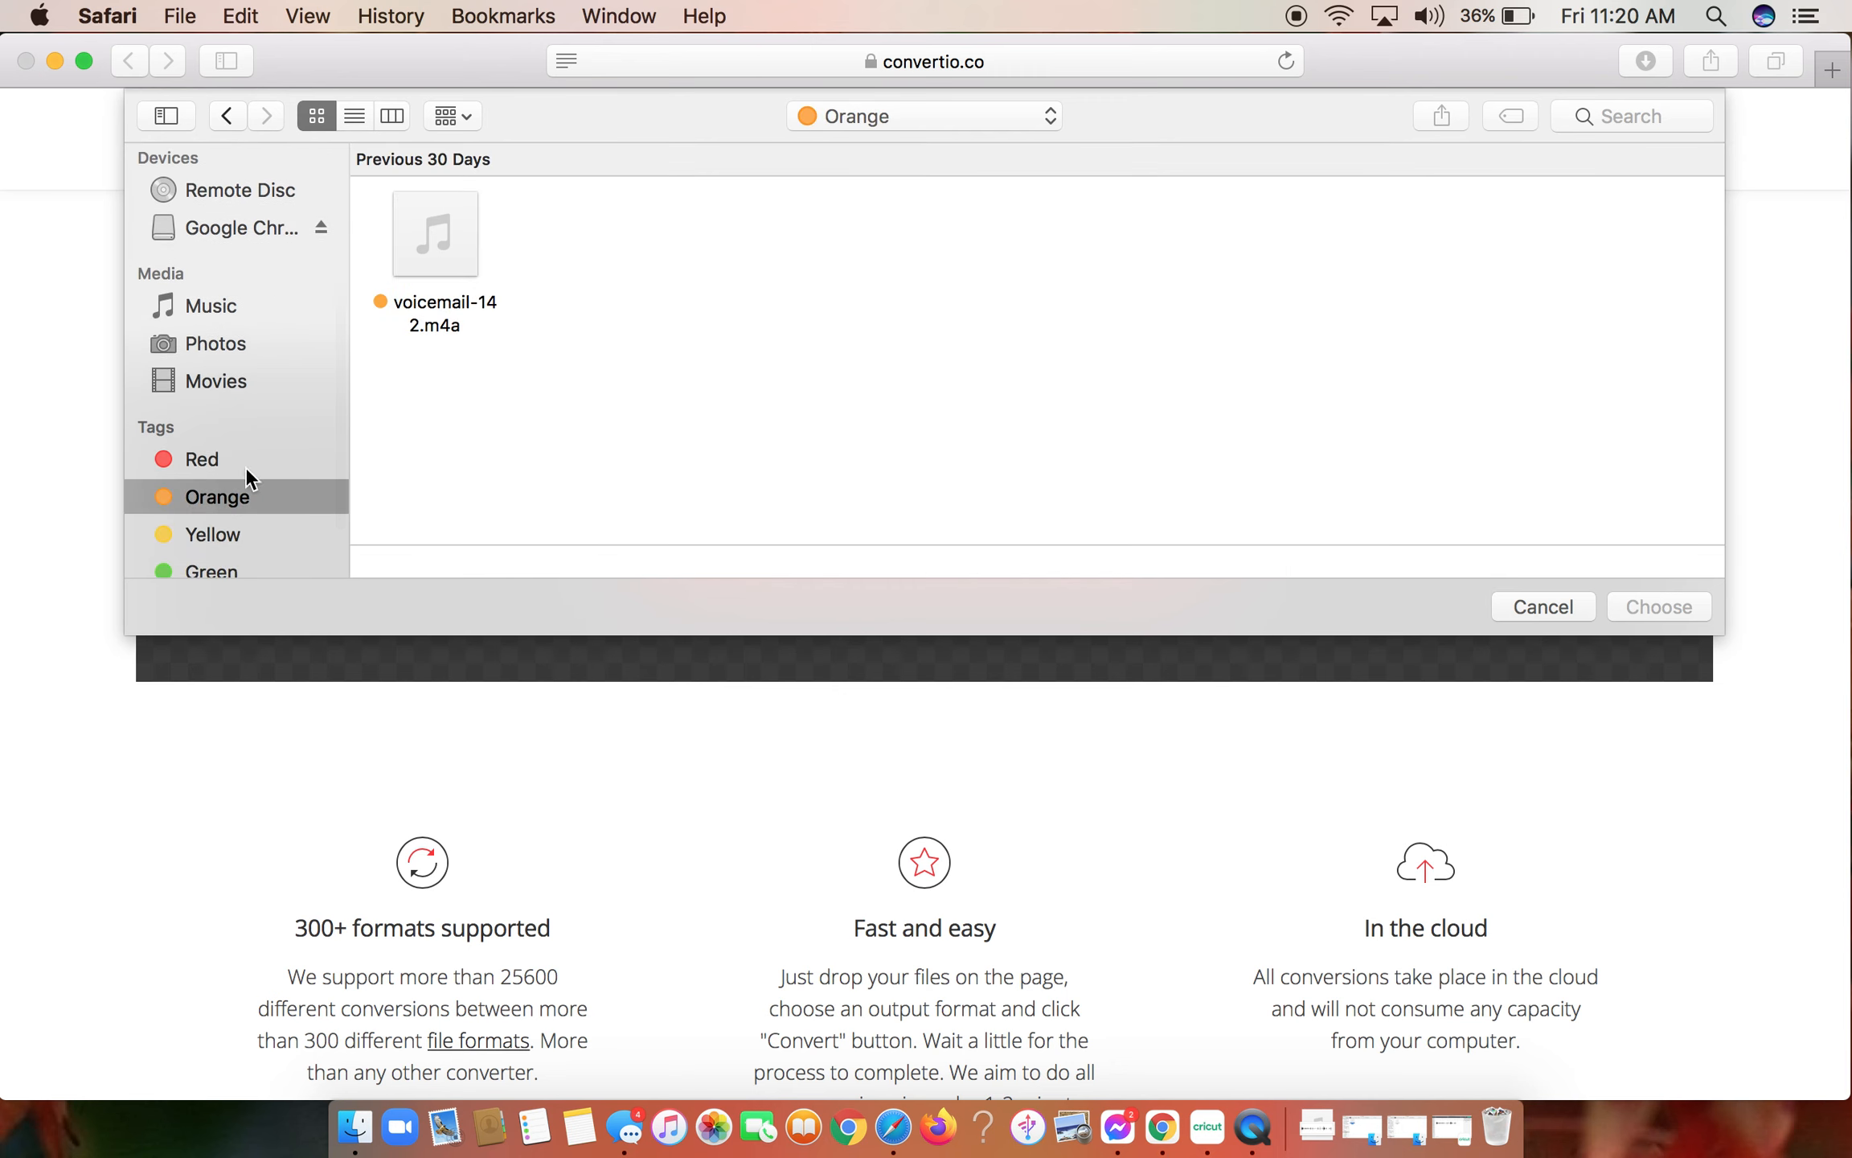
pyautogui.click(445, 277)
pyautogui.doubleClick(445, 276)
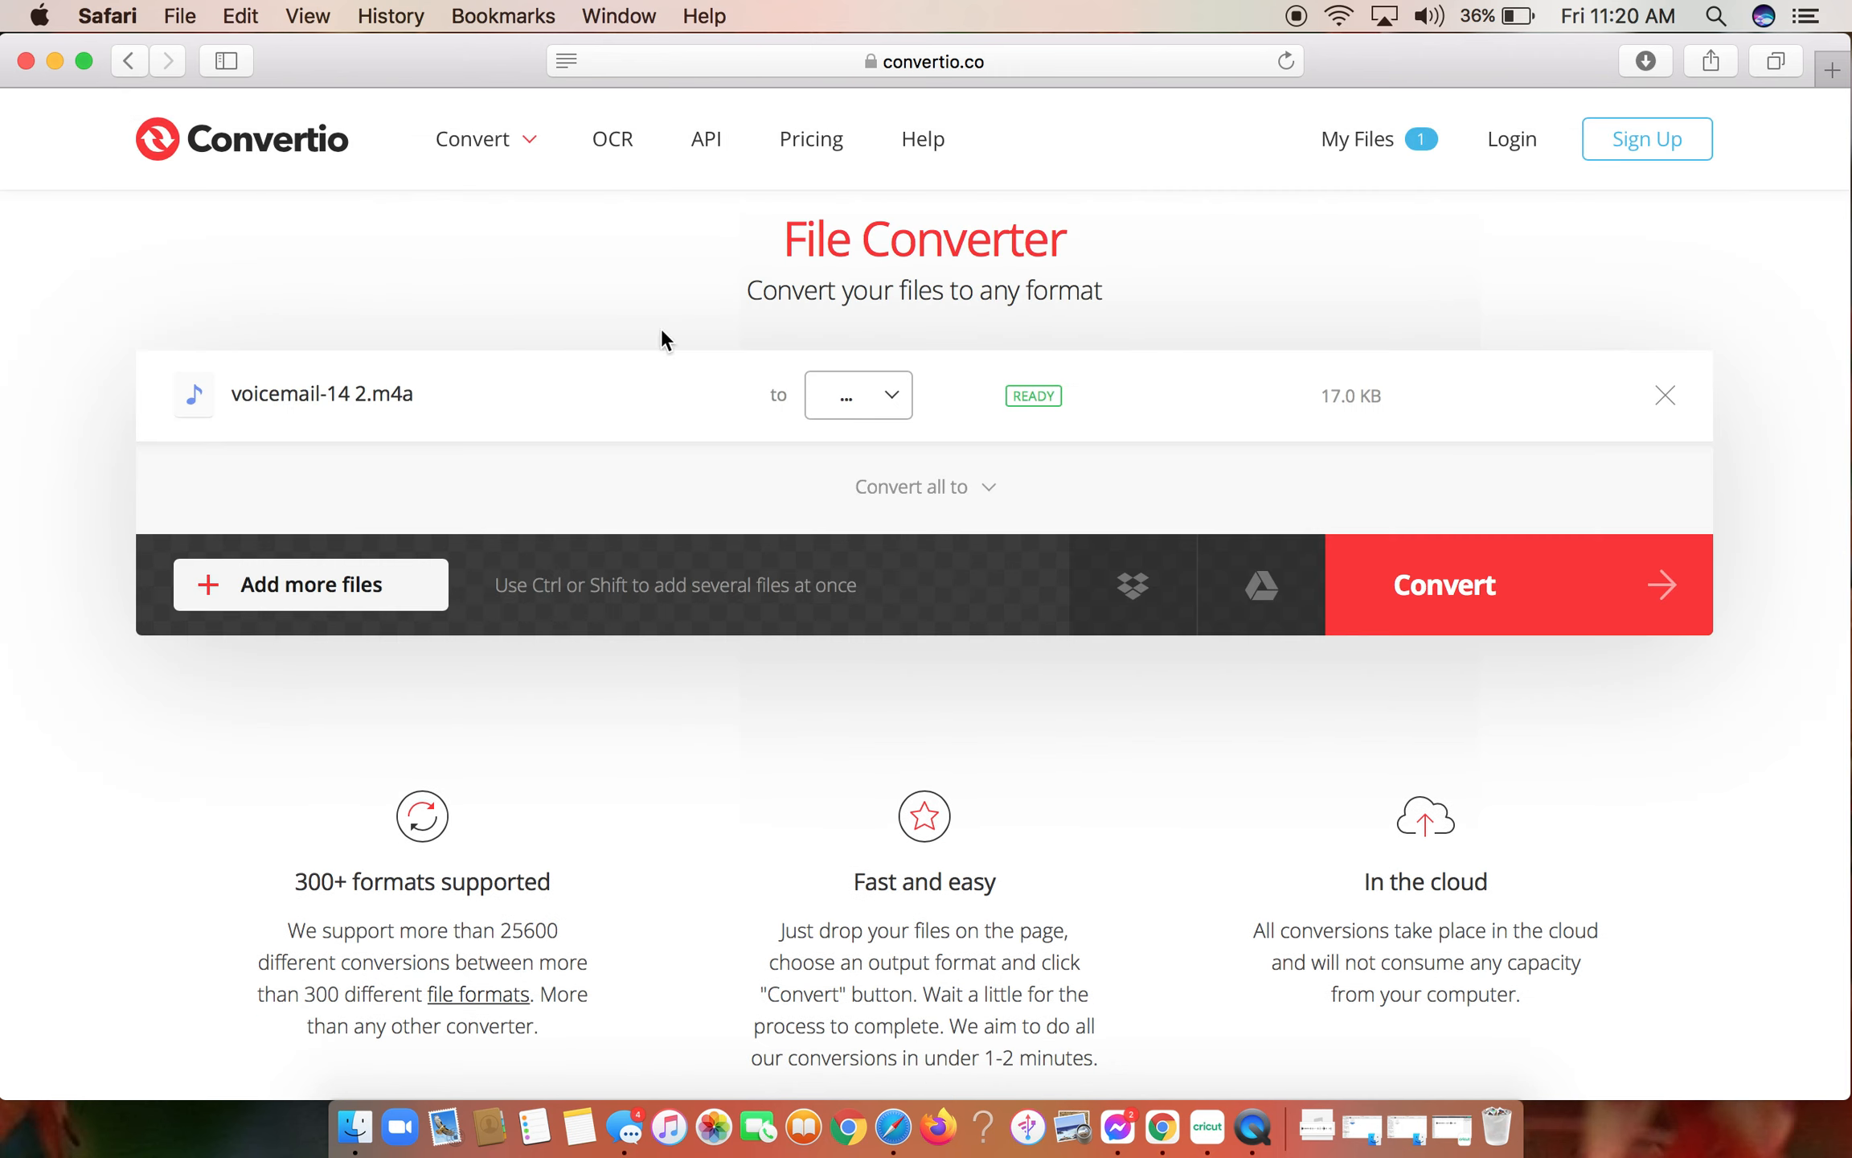
# - Set the voicemail file's output format to MP3 and start the conversion
pyautogui.click(1442, 589)
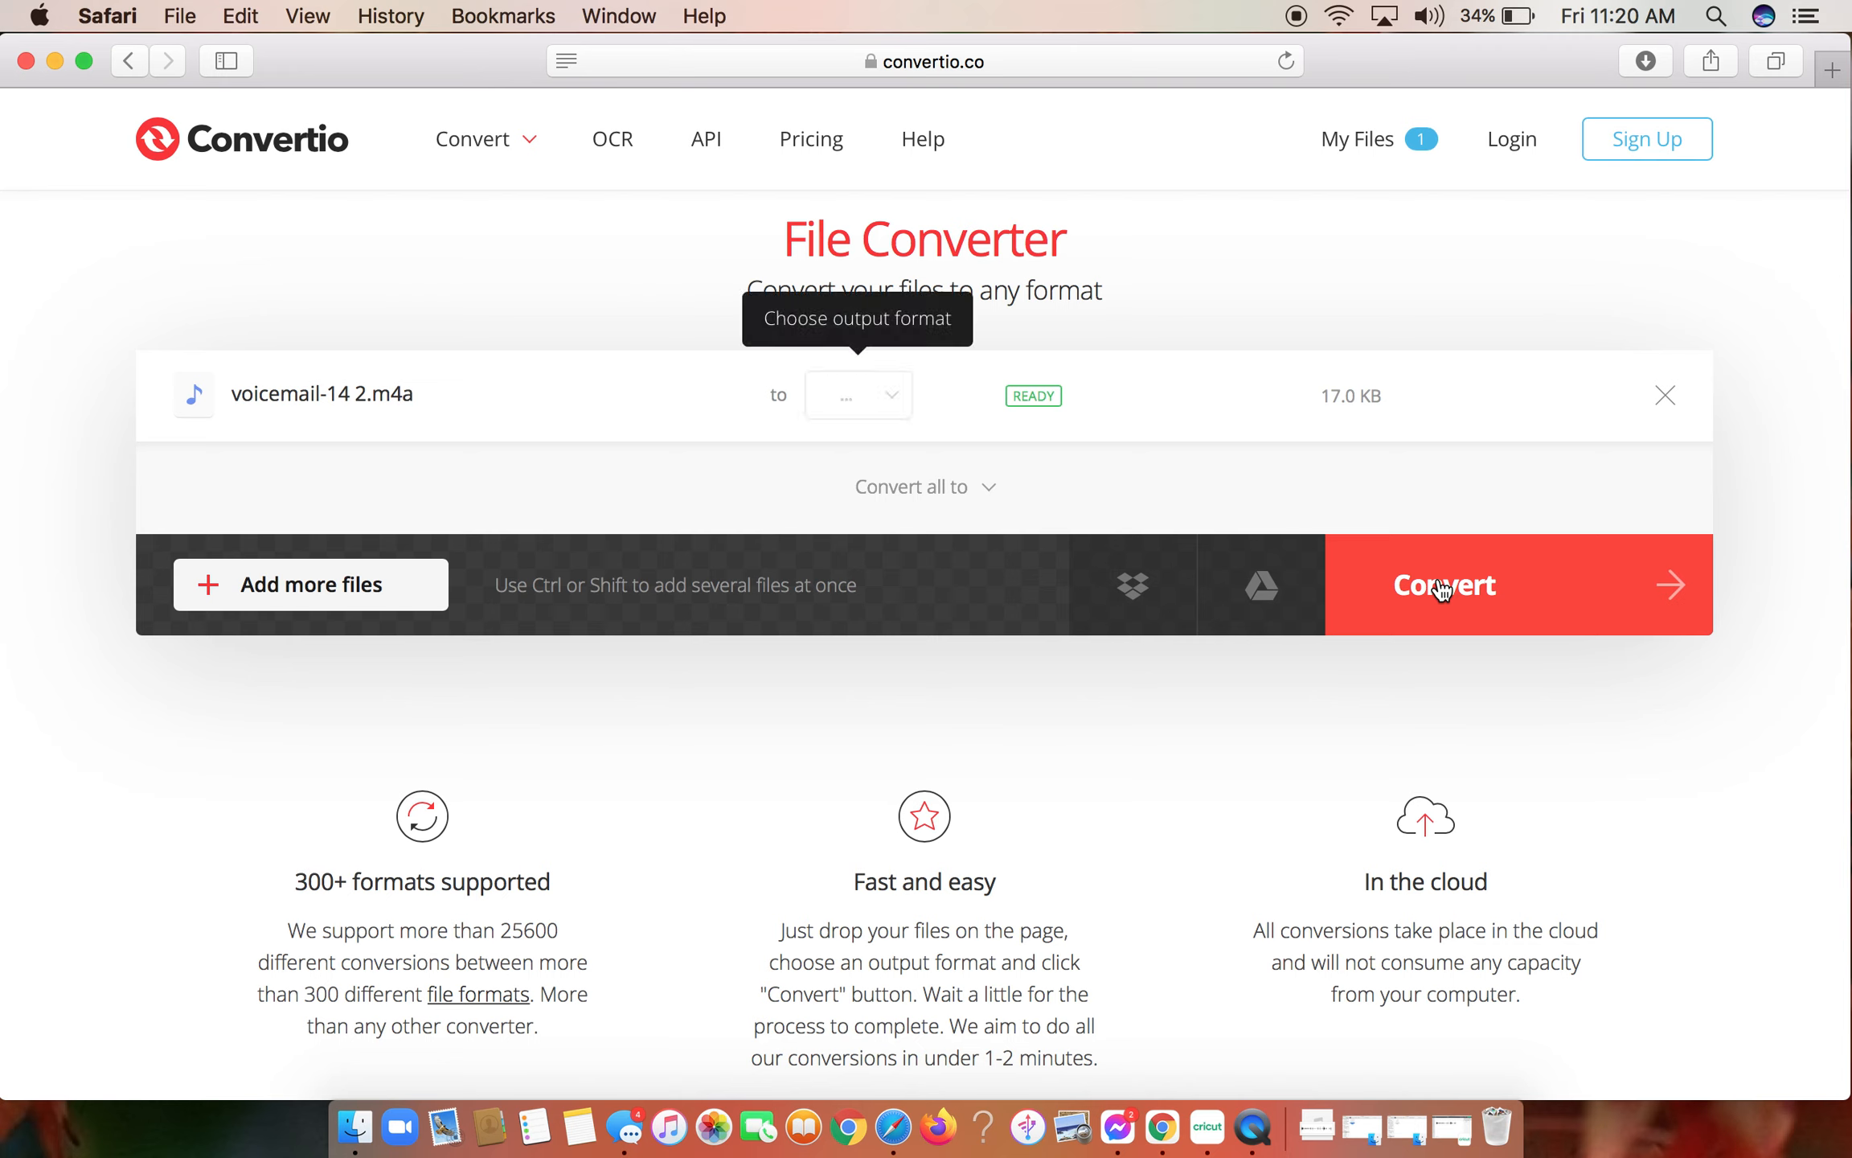
pyautogui.click(895, 409)
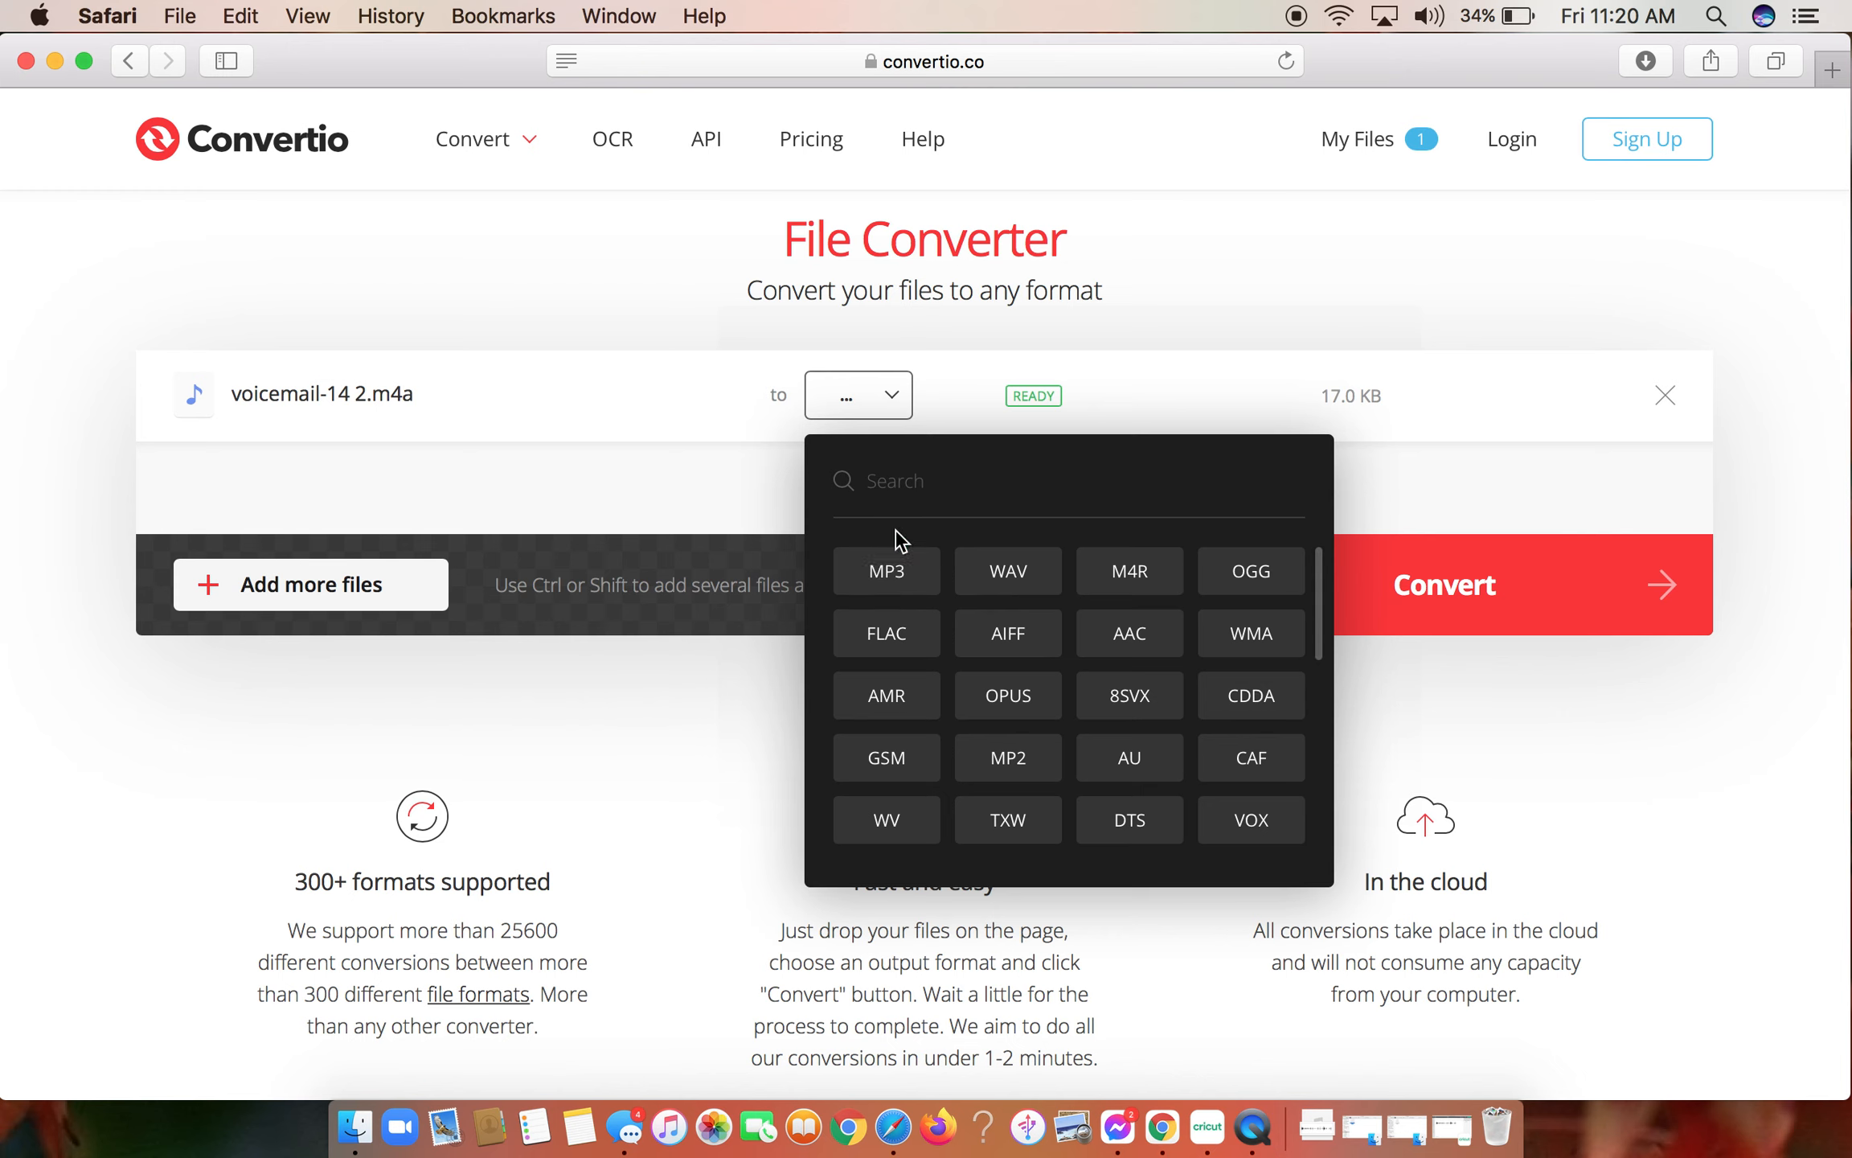
pyautogui.click(888, 574)
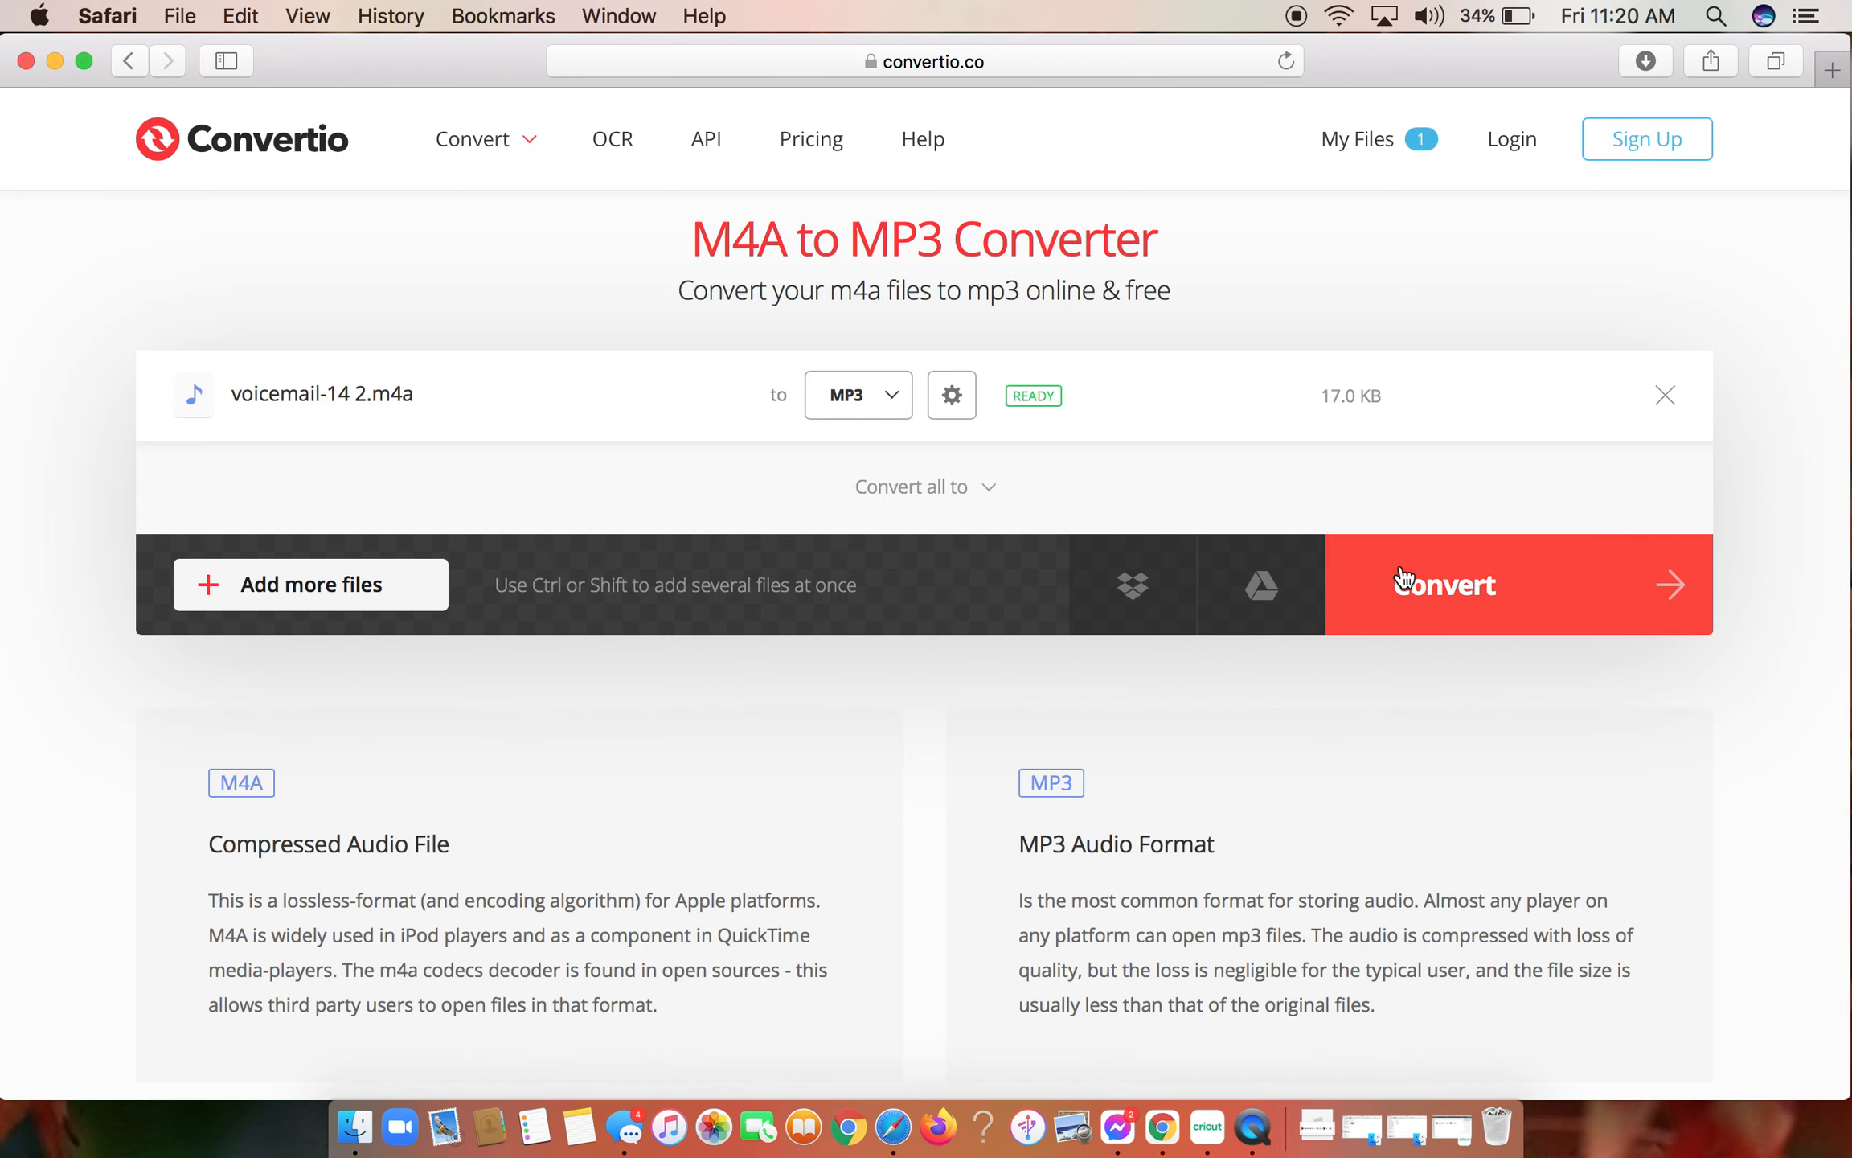
pyautogui.click(1468, 603)
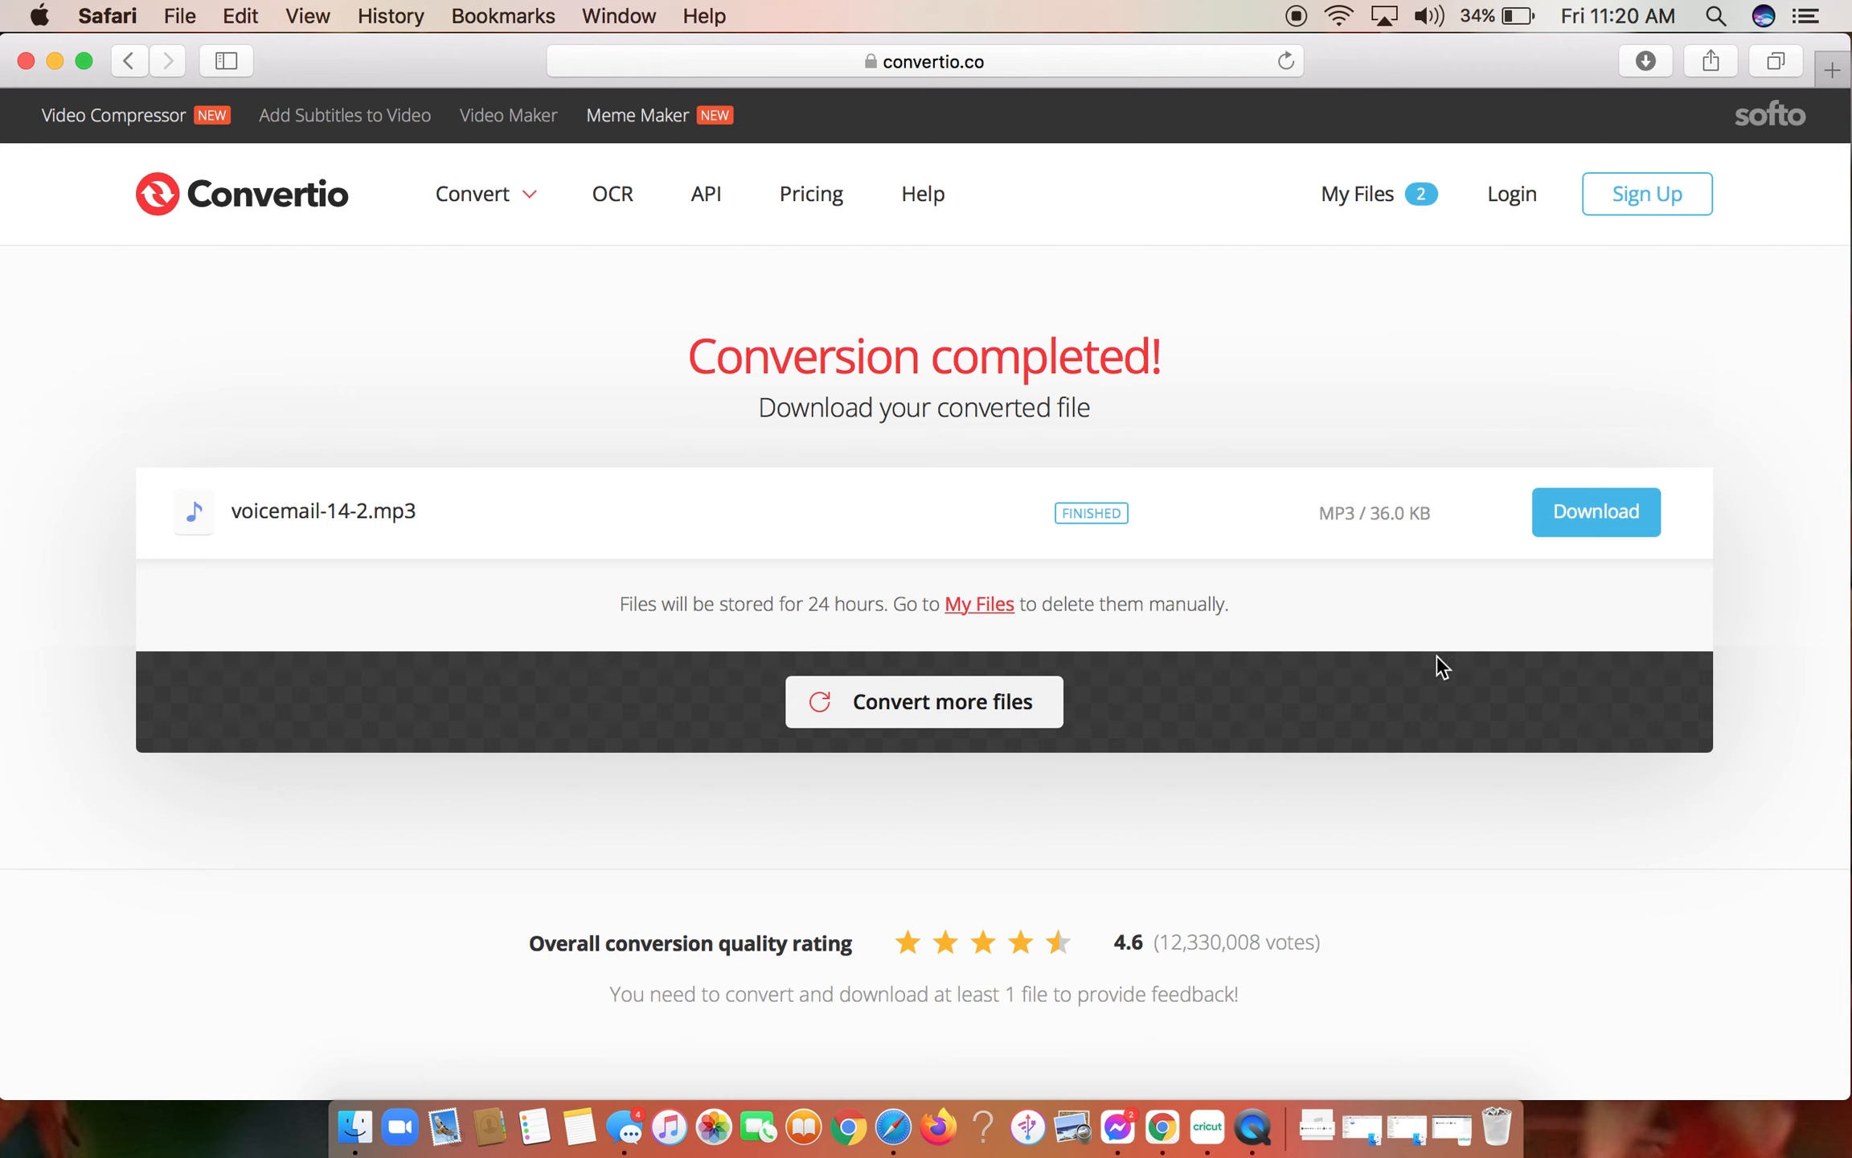
# - Download the converted voicemail-14-2.mp3, stop its playback in iTunes and minimize the player
pyautogui.click(1582, 514)
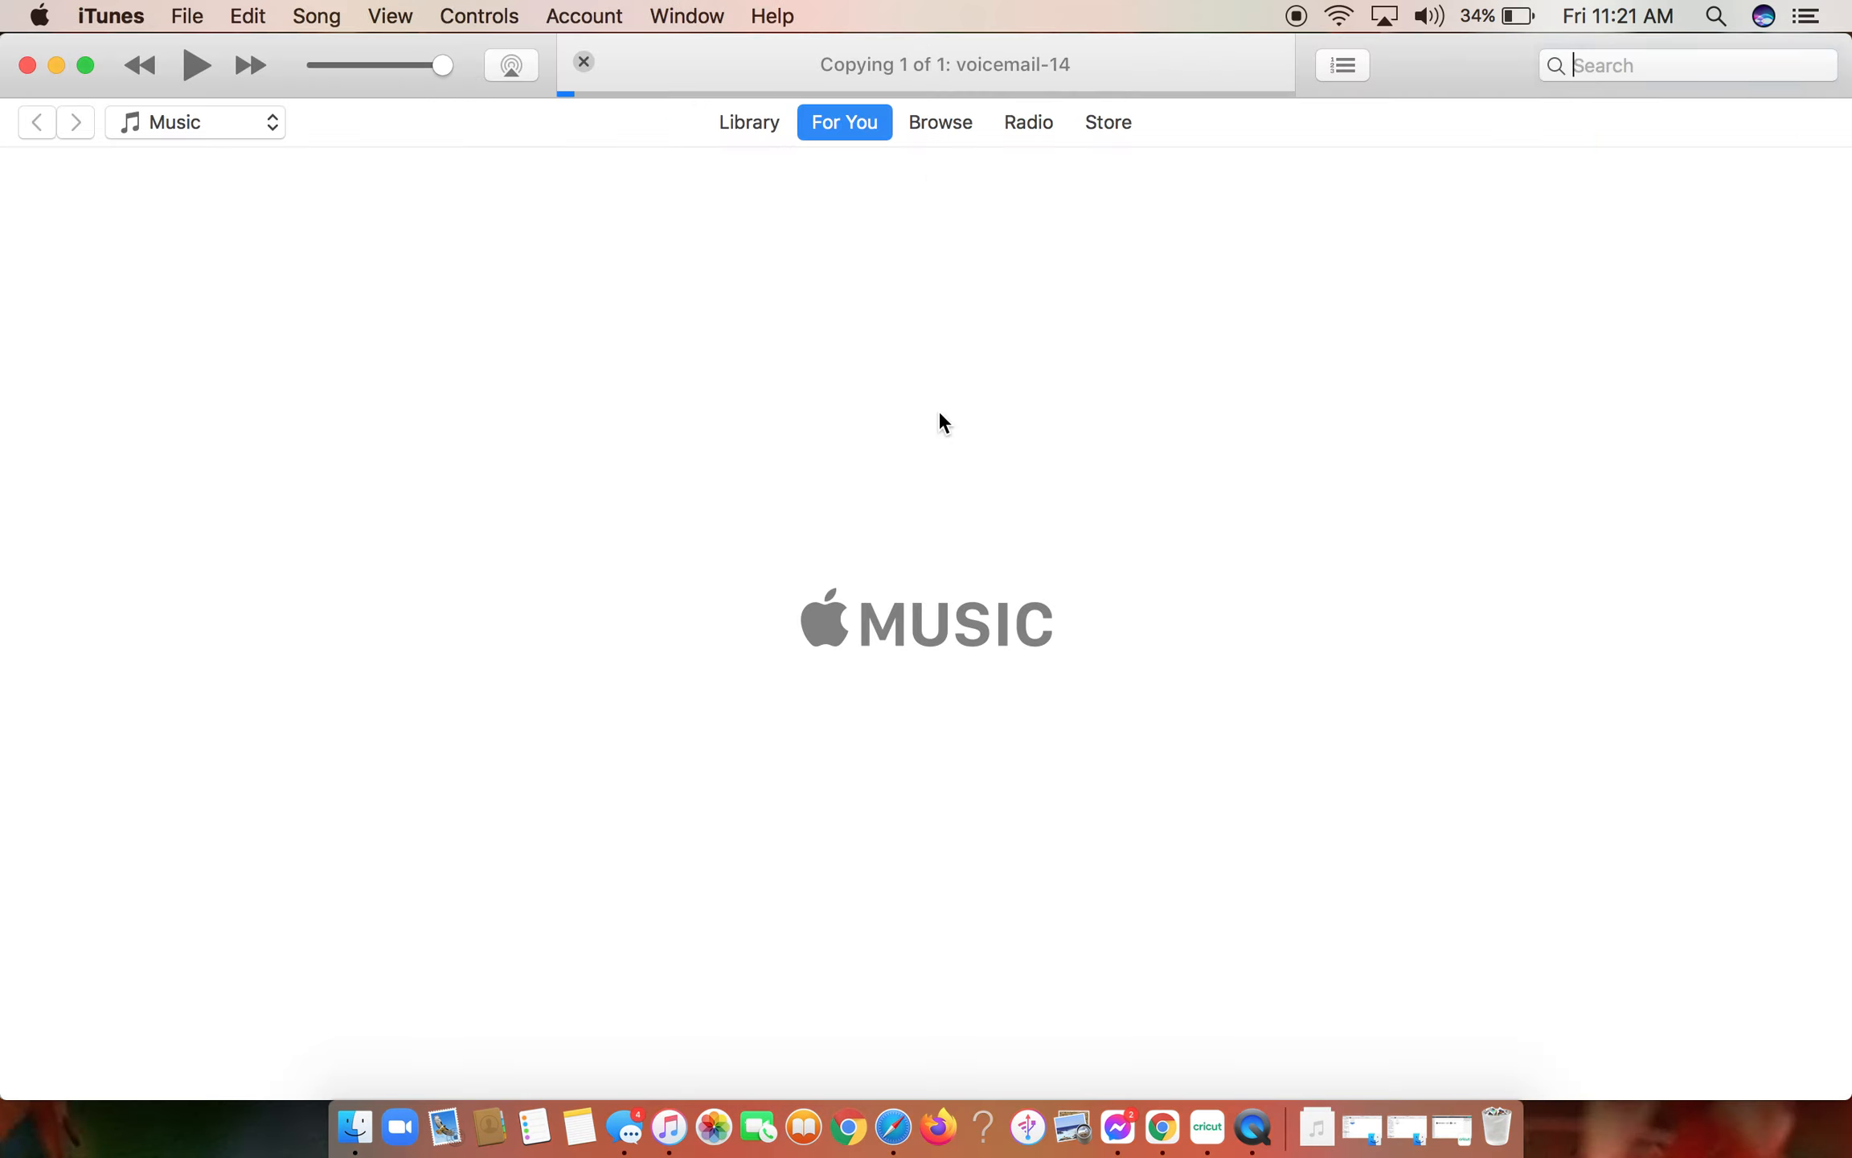
pyautogui.click(193, 65)
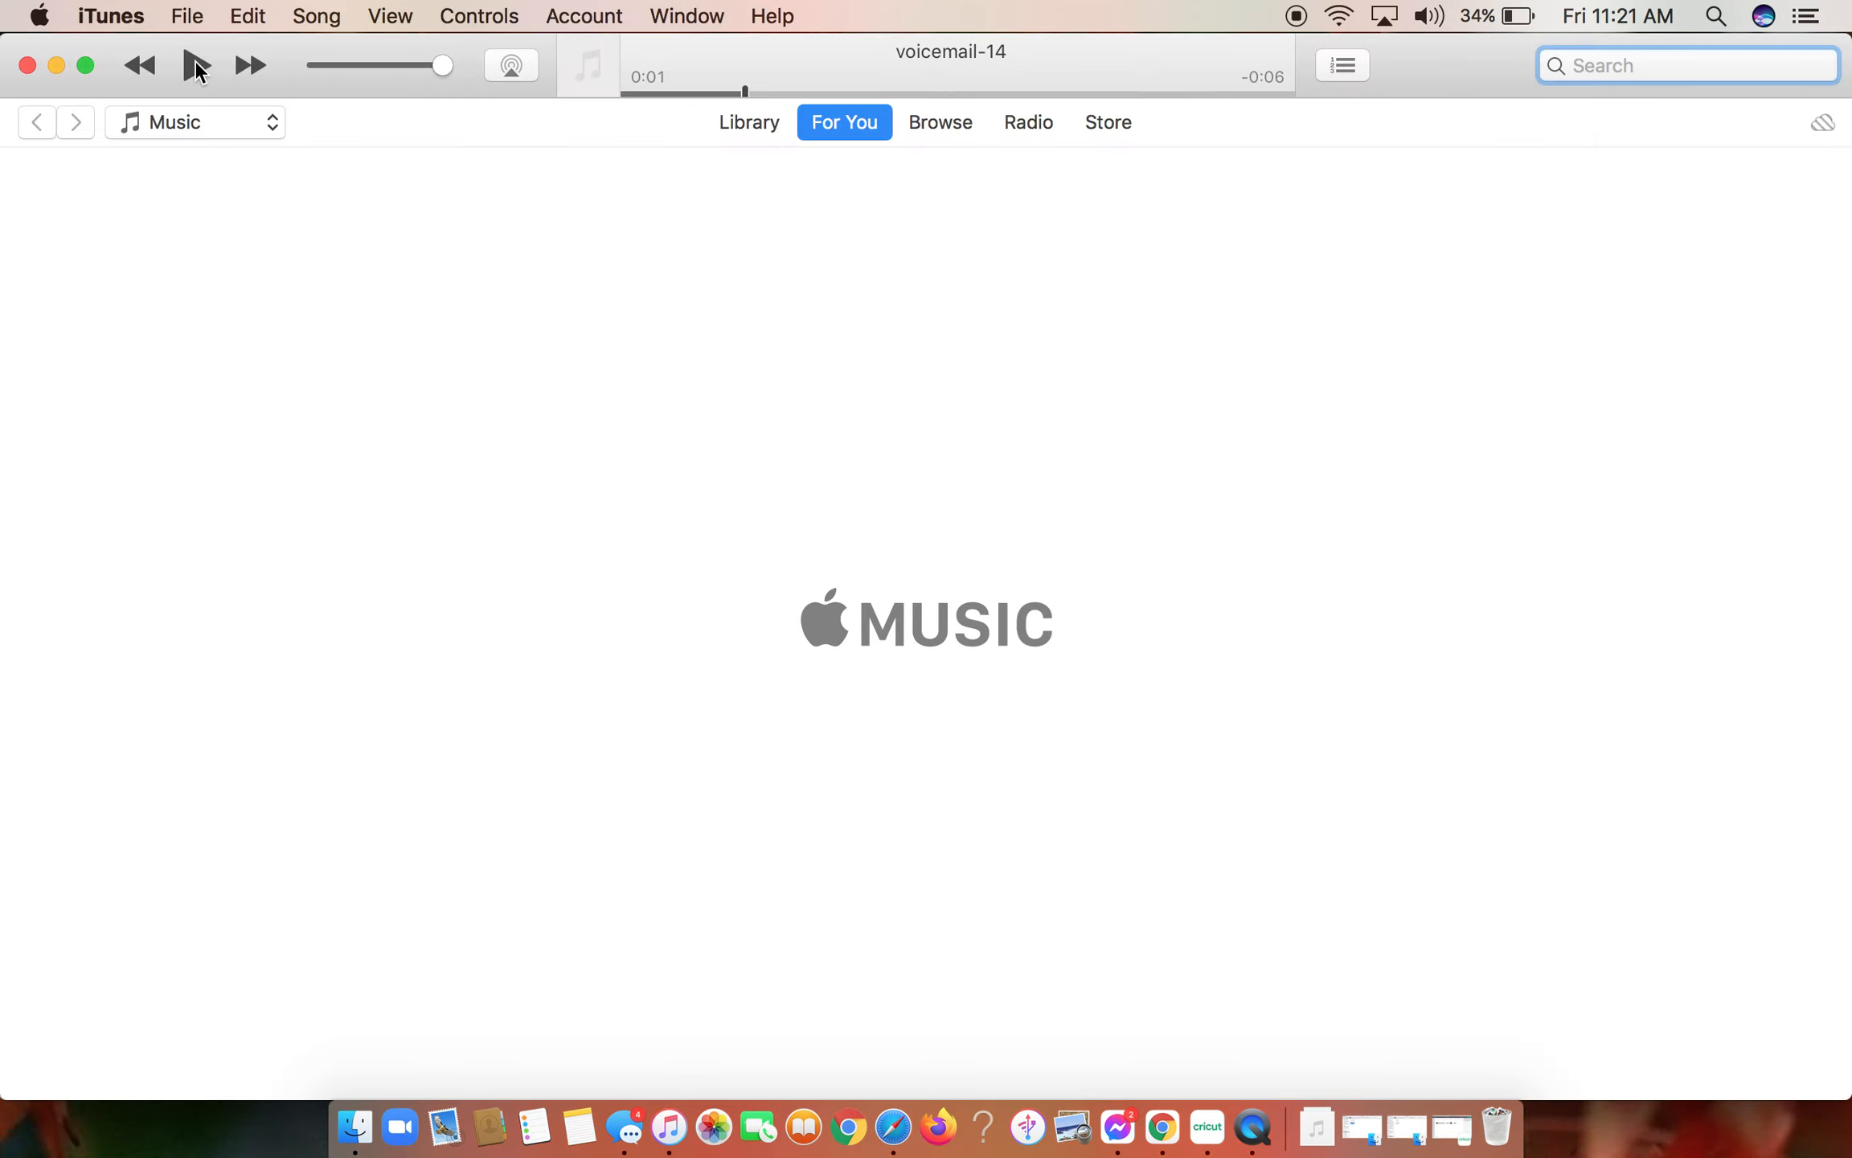
pyautogui.click(60, 57)
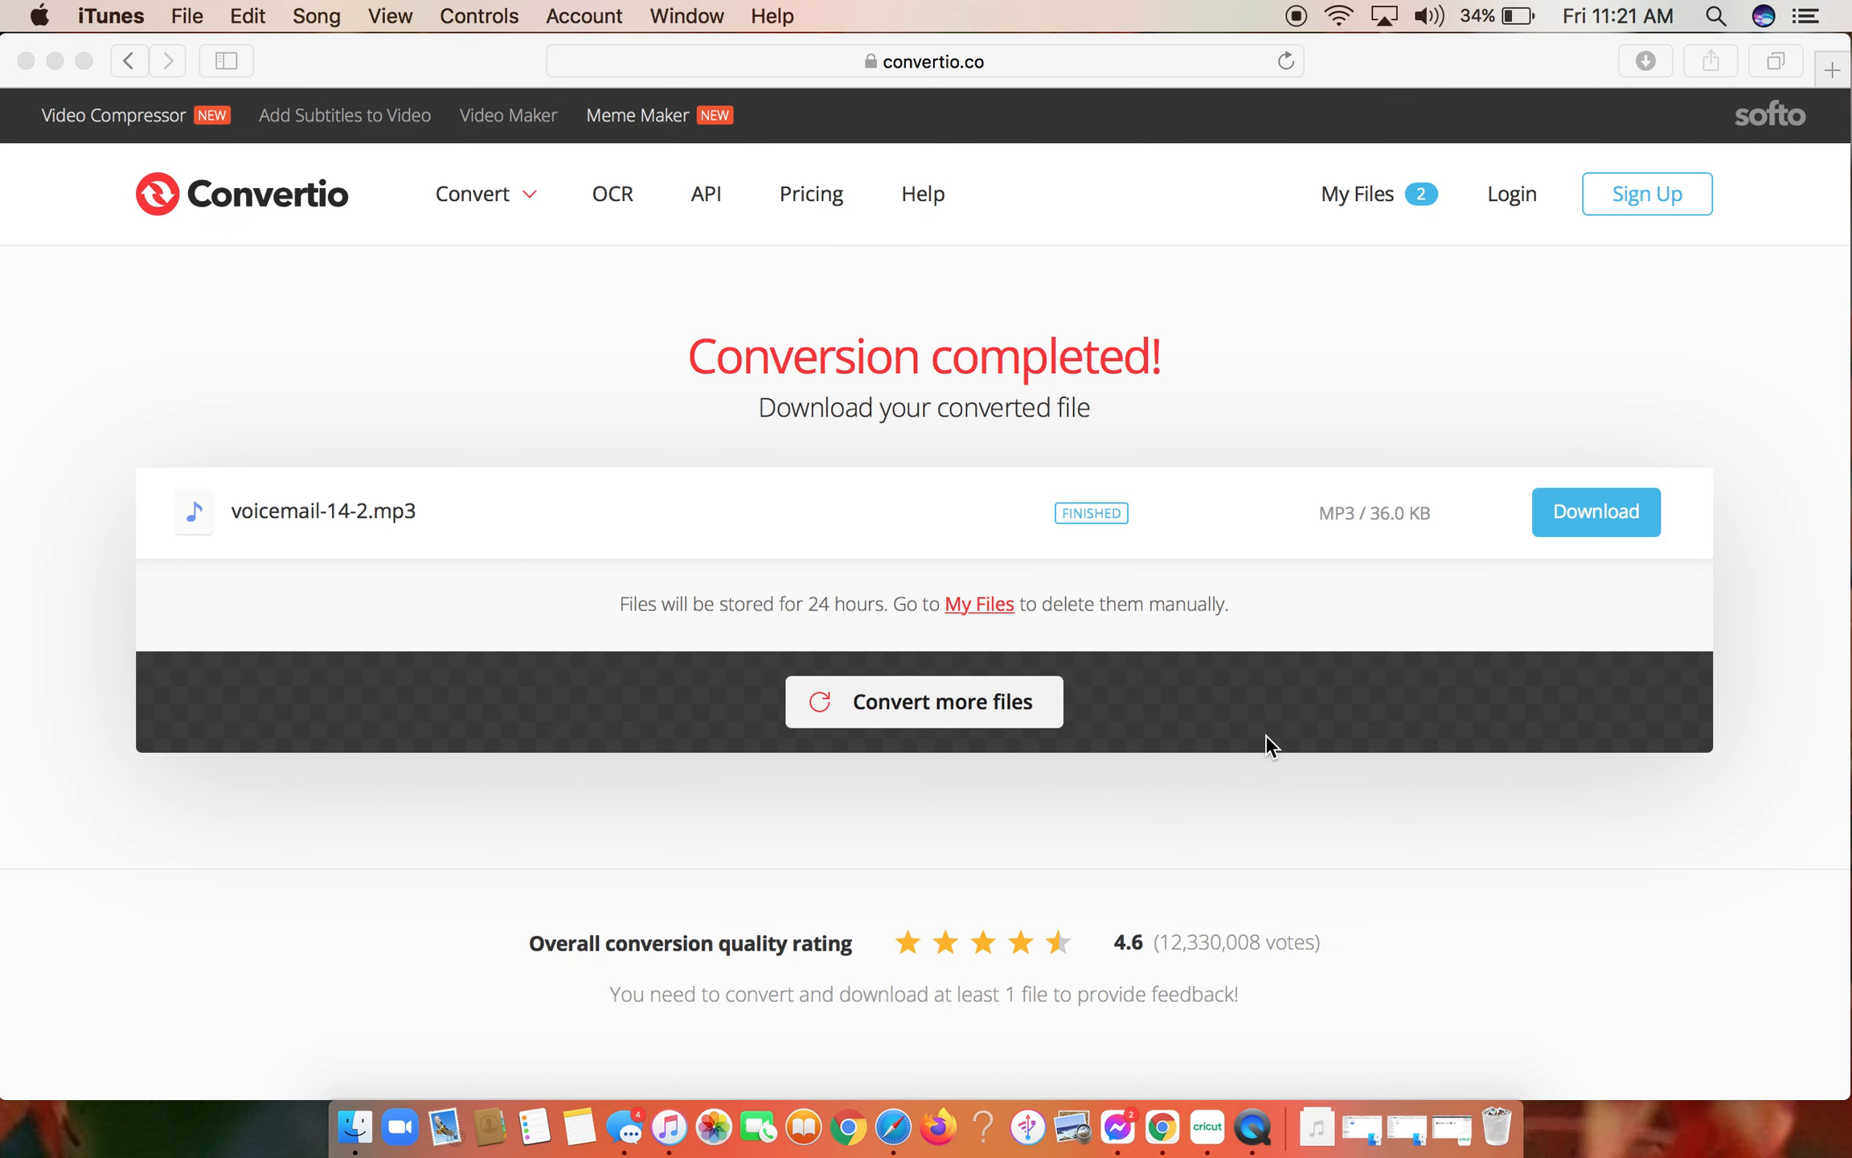
# - Check the Downloads stack for the newly downloaded voicemail MP3 and close the stack again
pyautogui.click(1316, 1126)
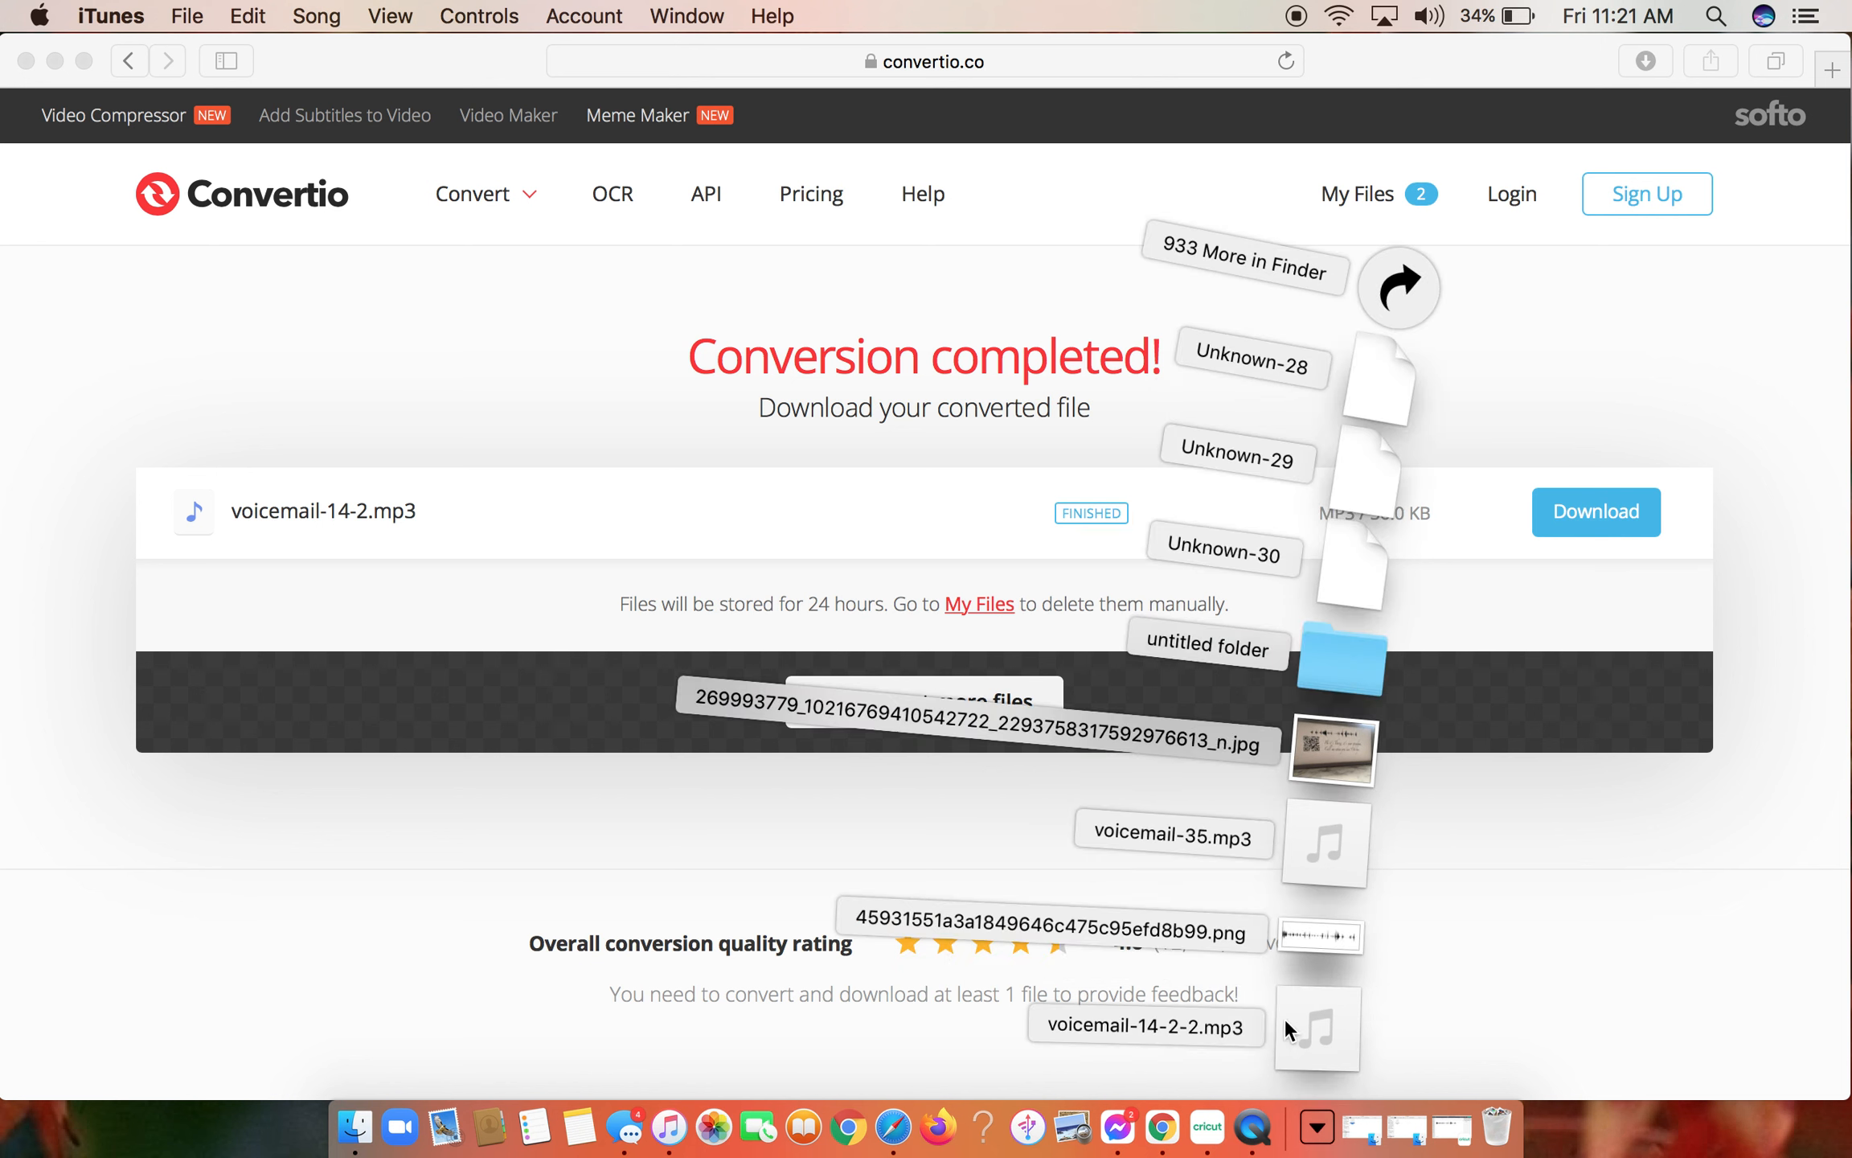
pyautogui.click(1479, 995)
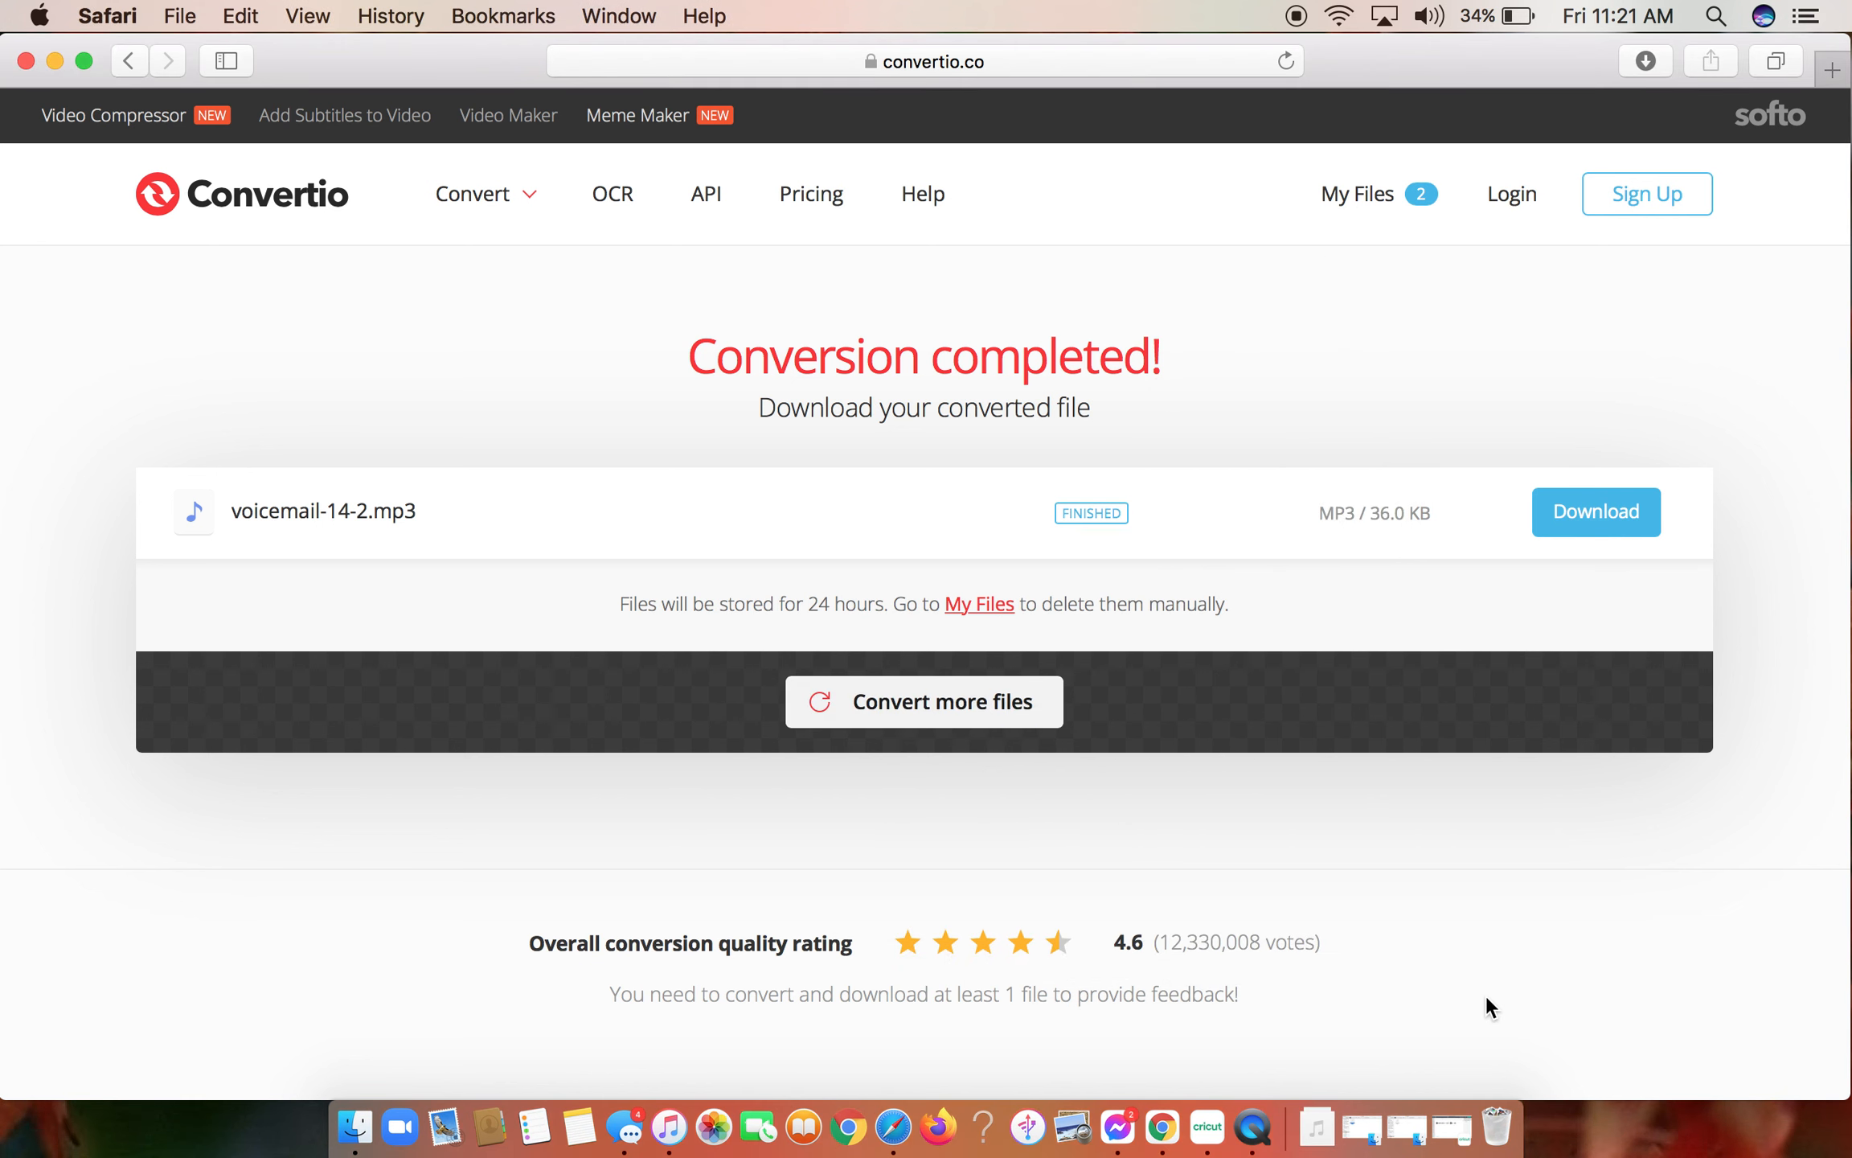
pyautogui.click(1316, 1125)
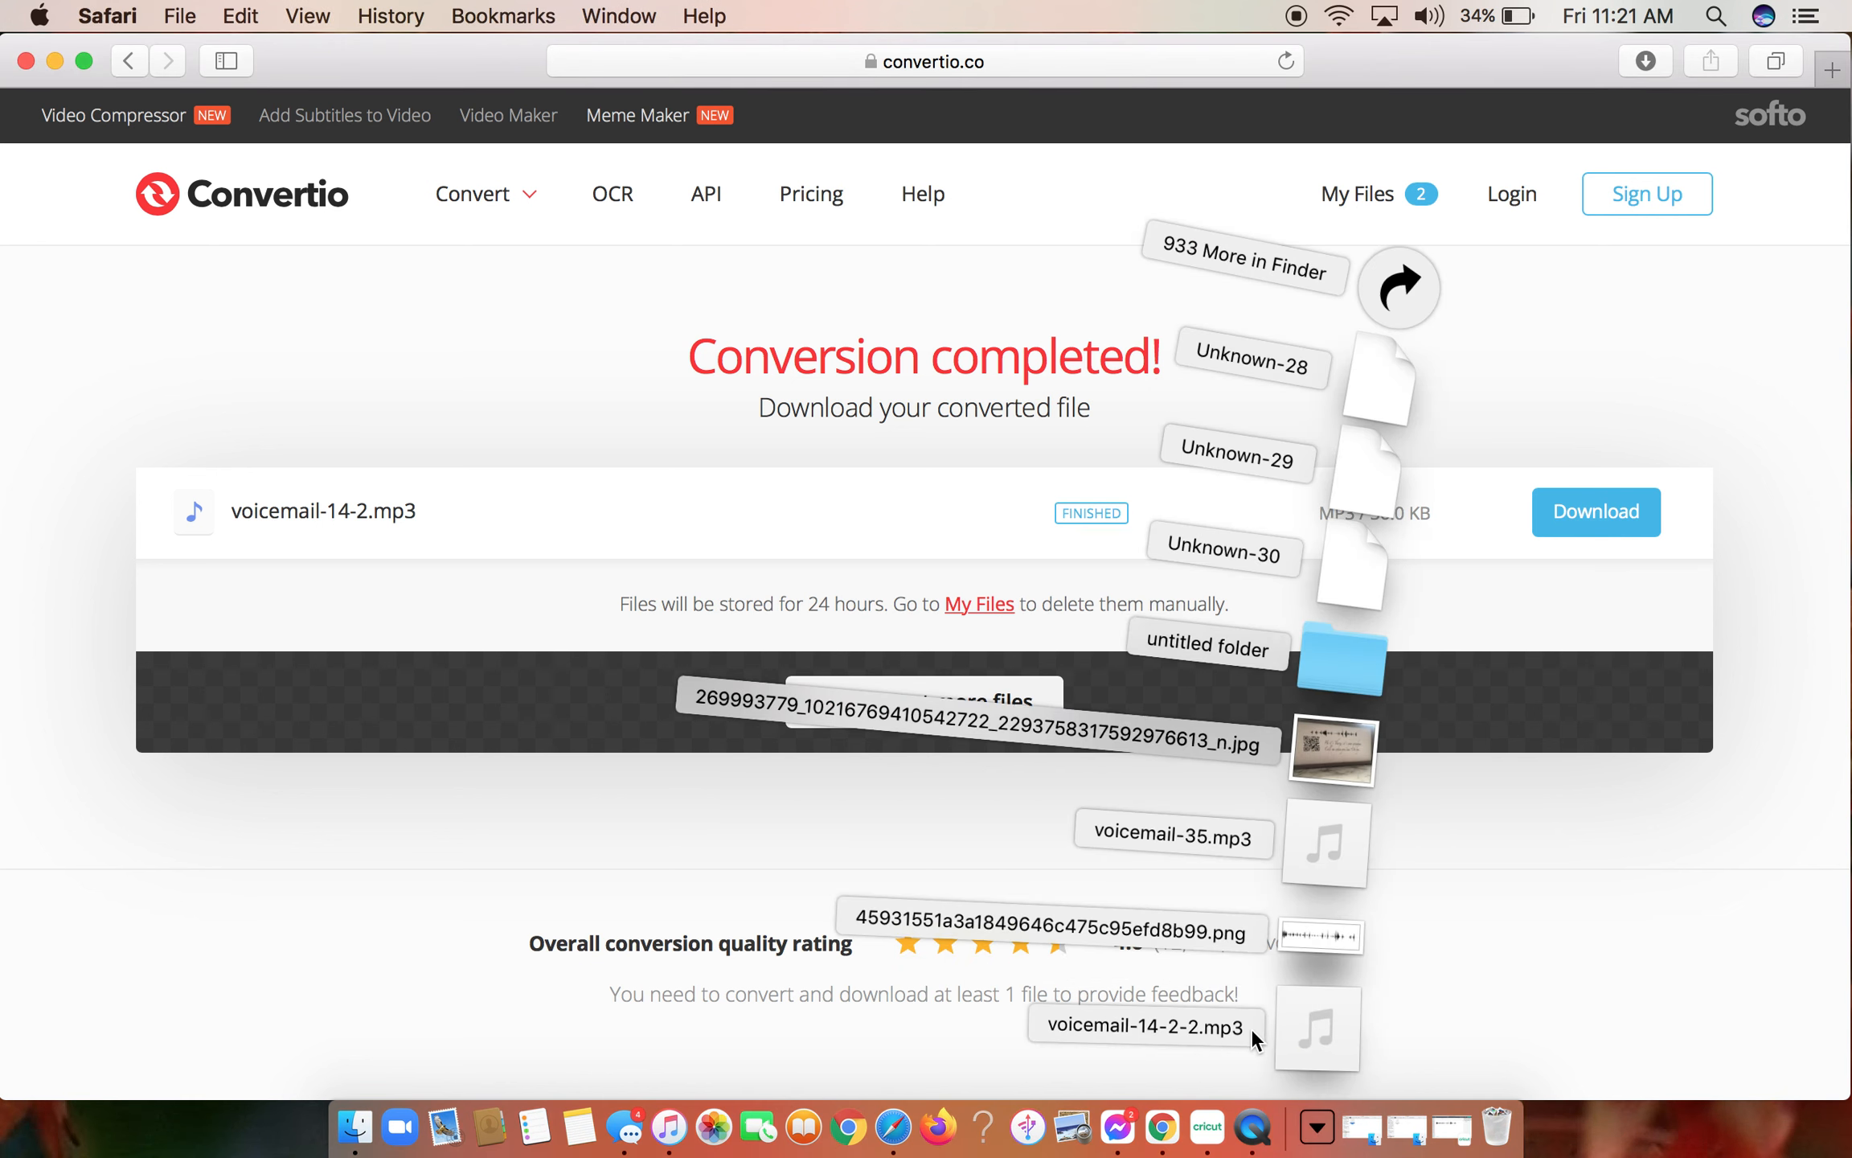
pyautogui.click(1429, 973)
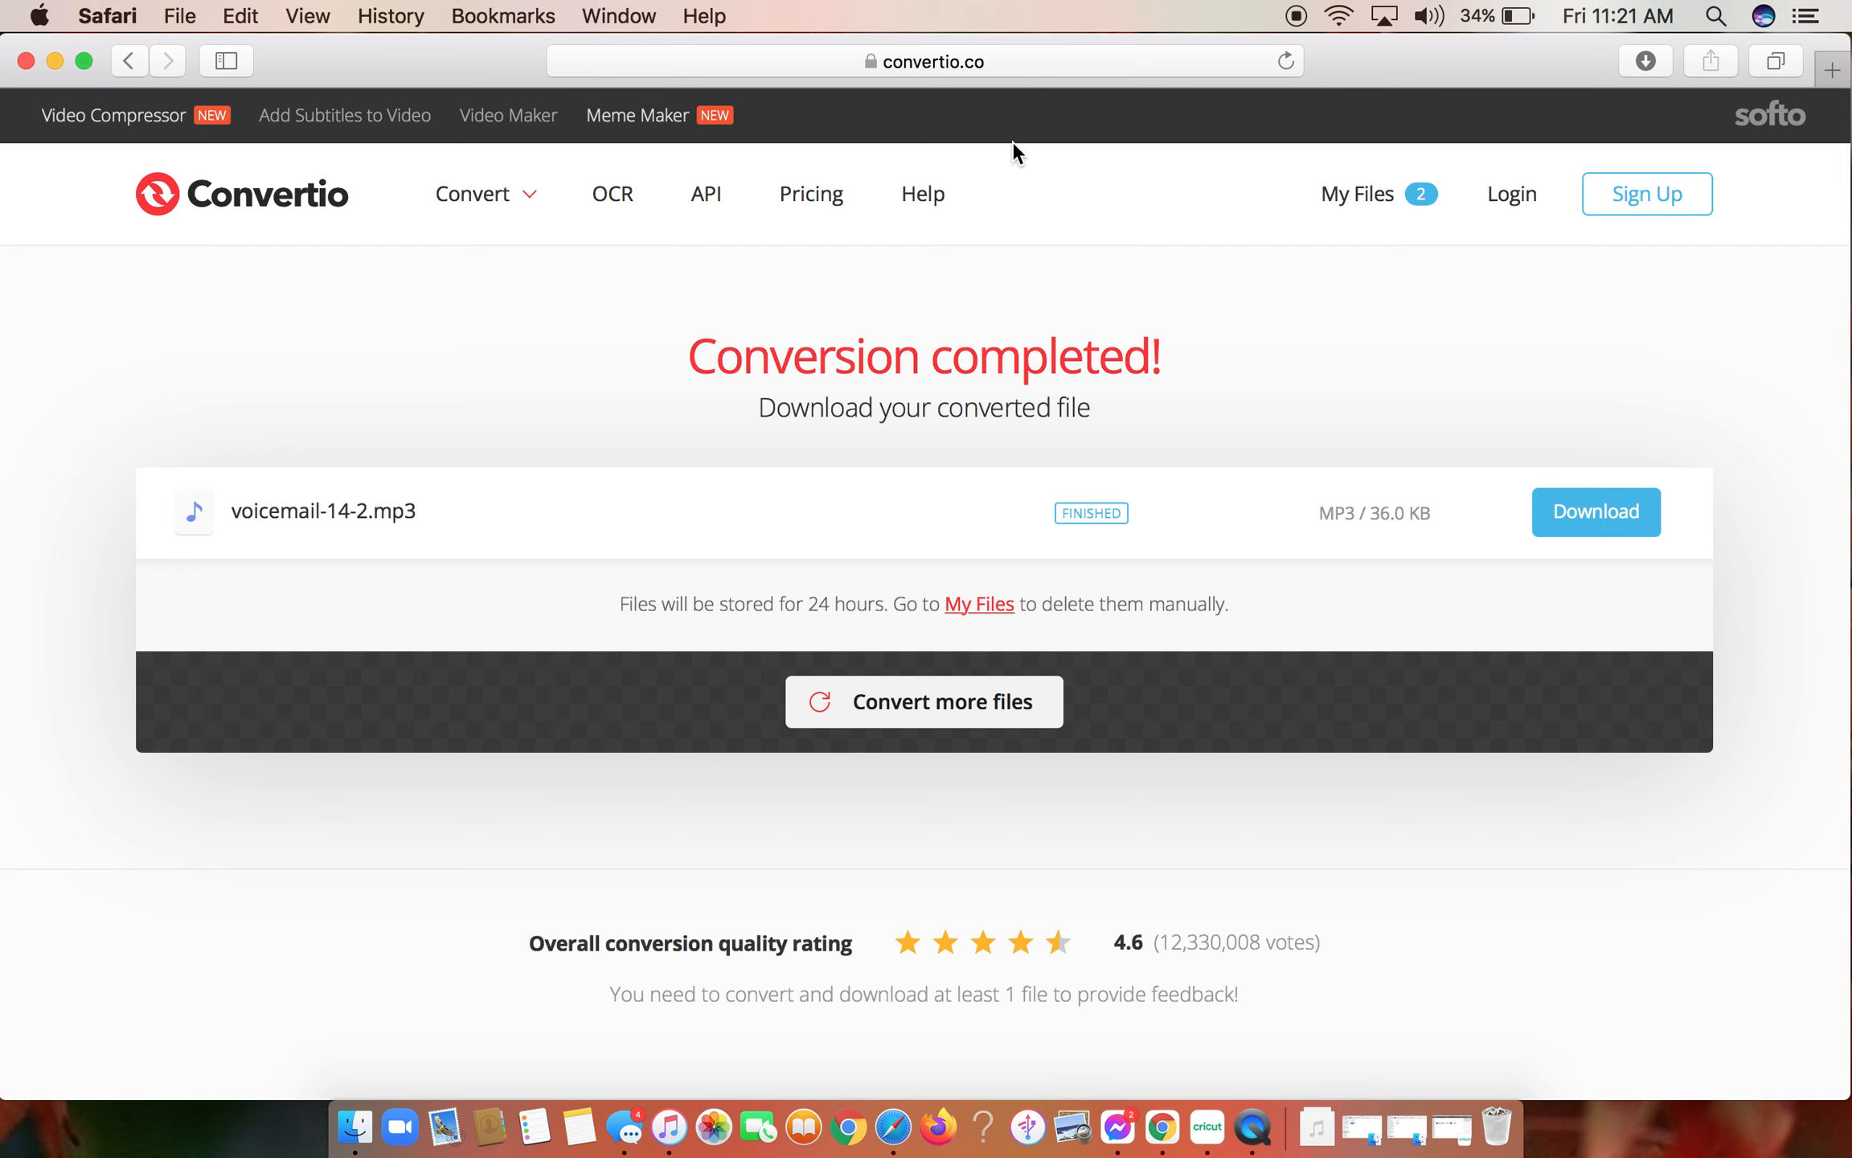
# - Open qr-code-generator.com in the browser and log in to the existing account
pyautogui.click(1017, 69)
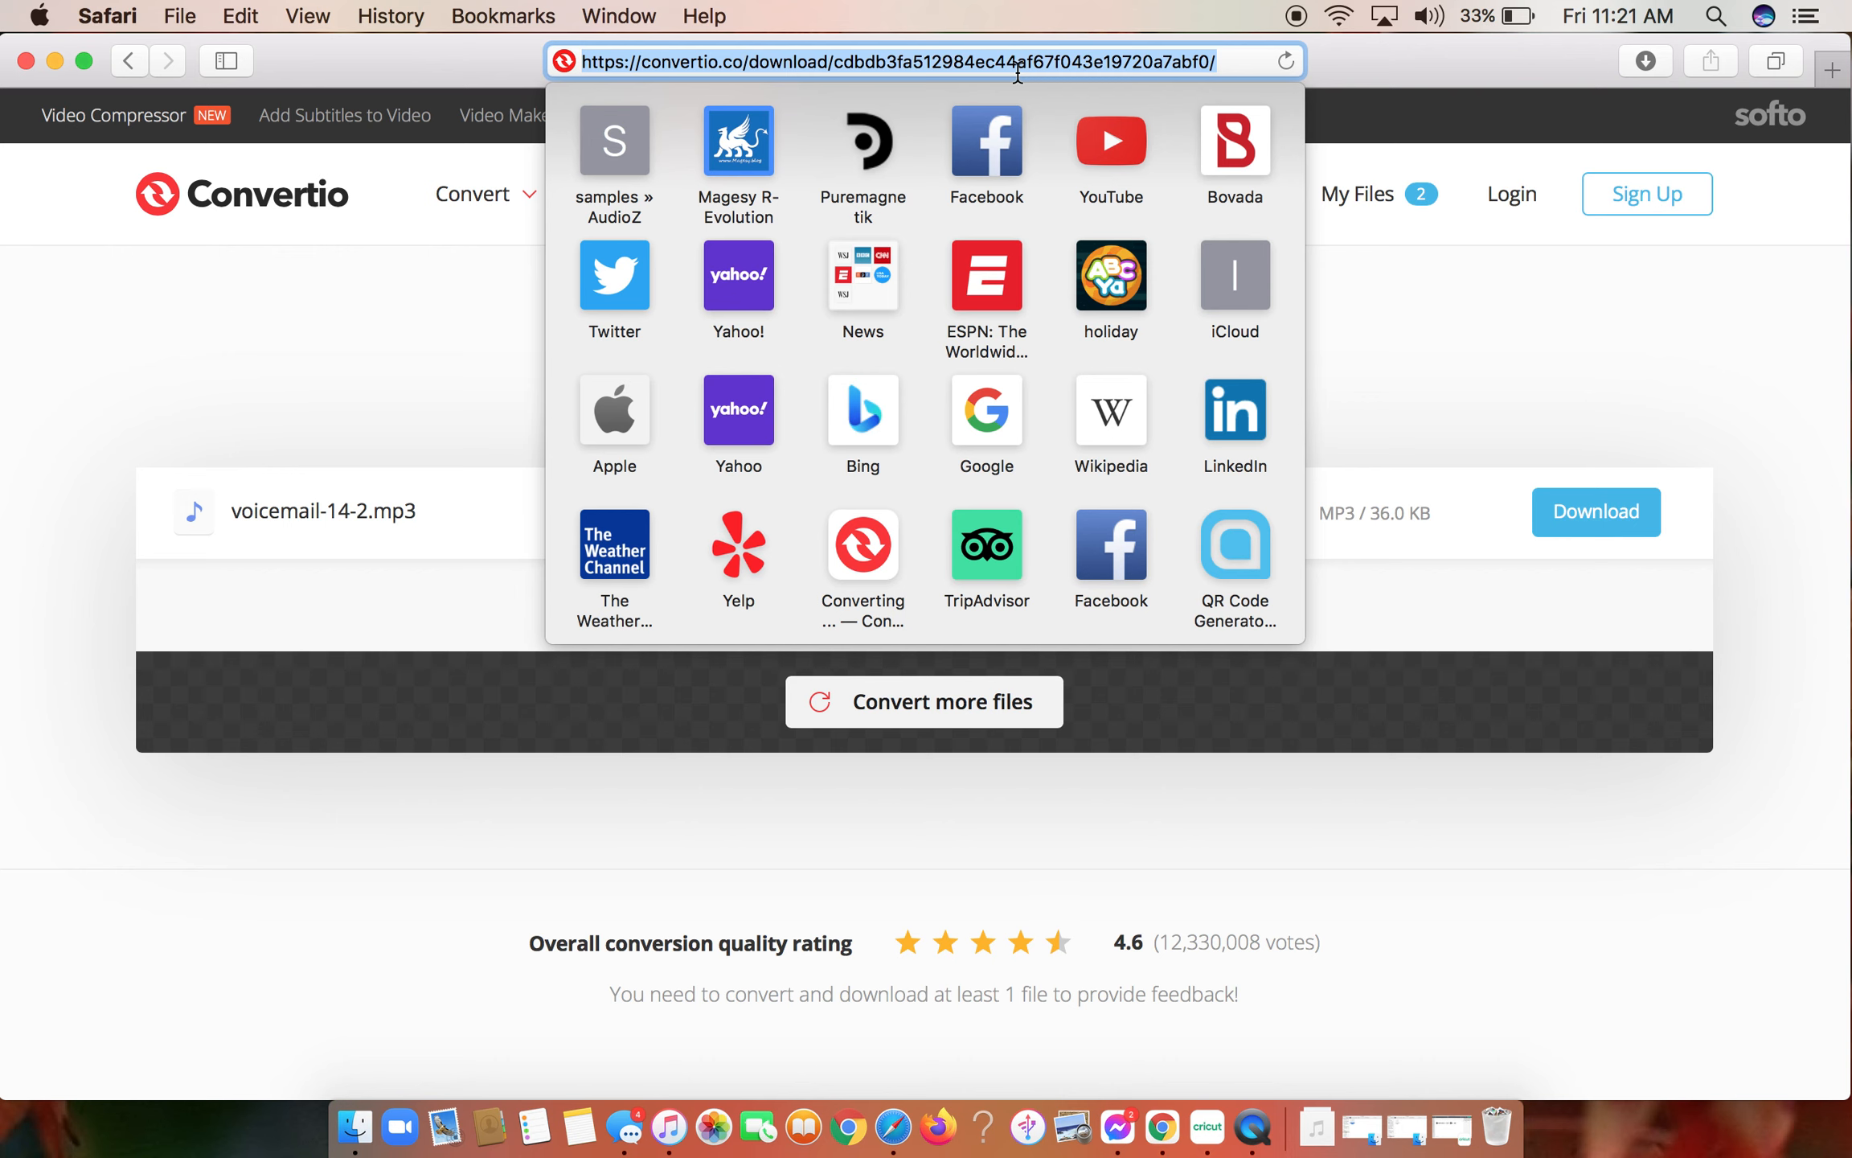
pyautogui.write('qr')
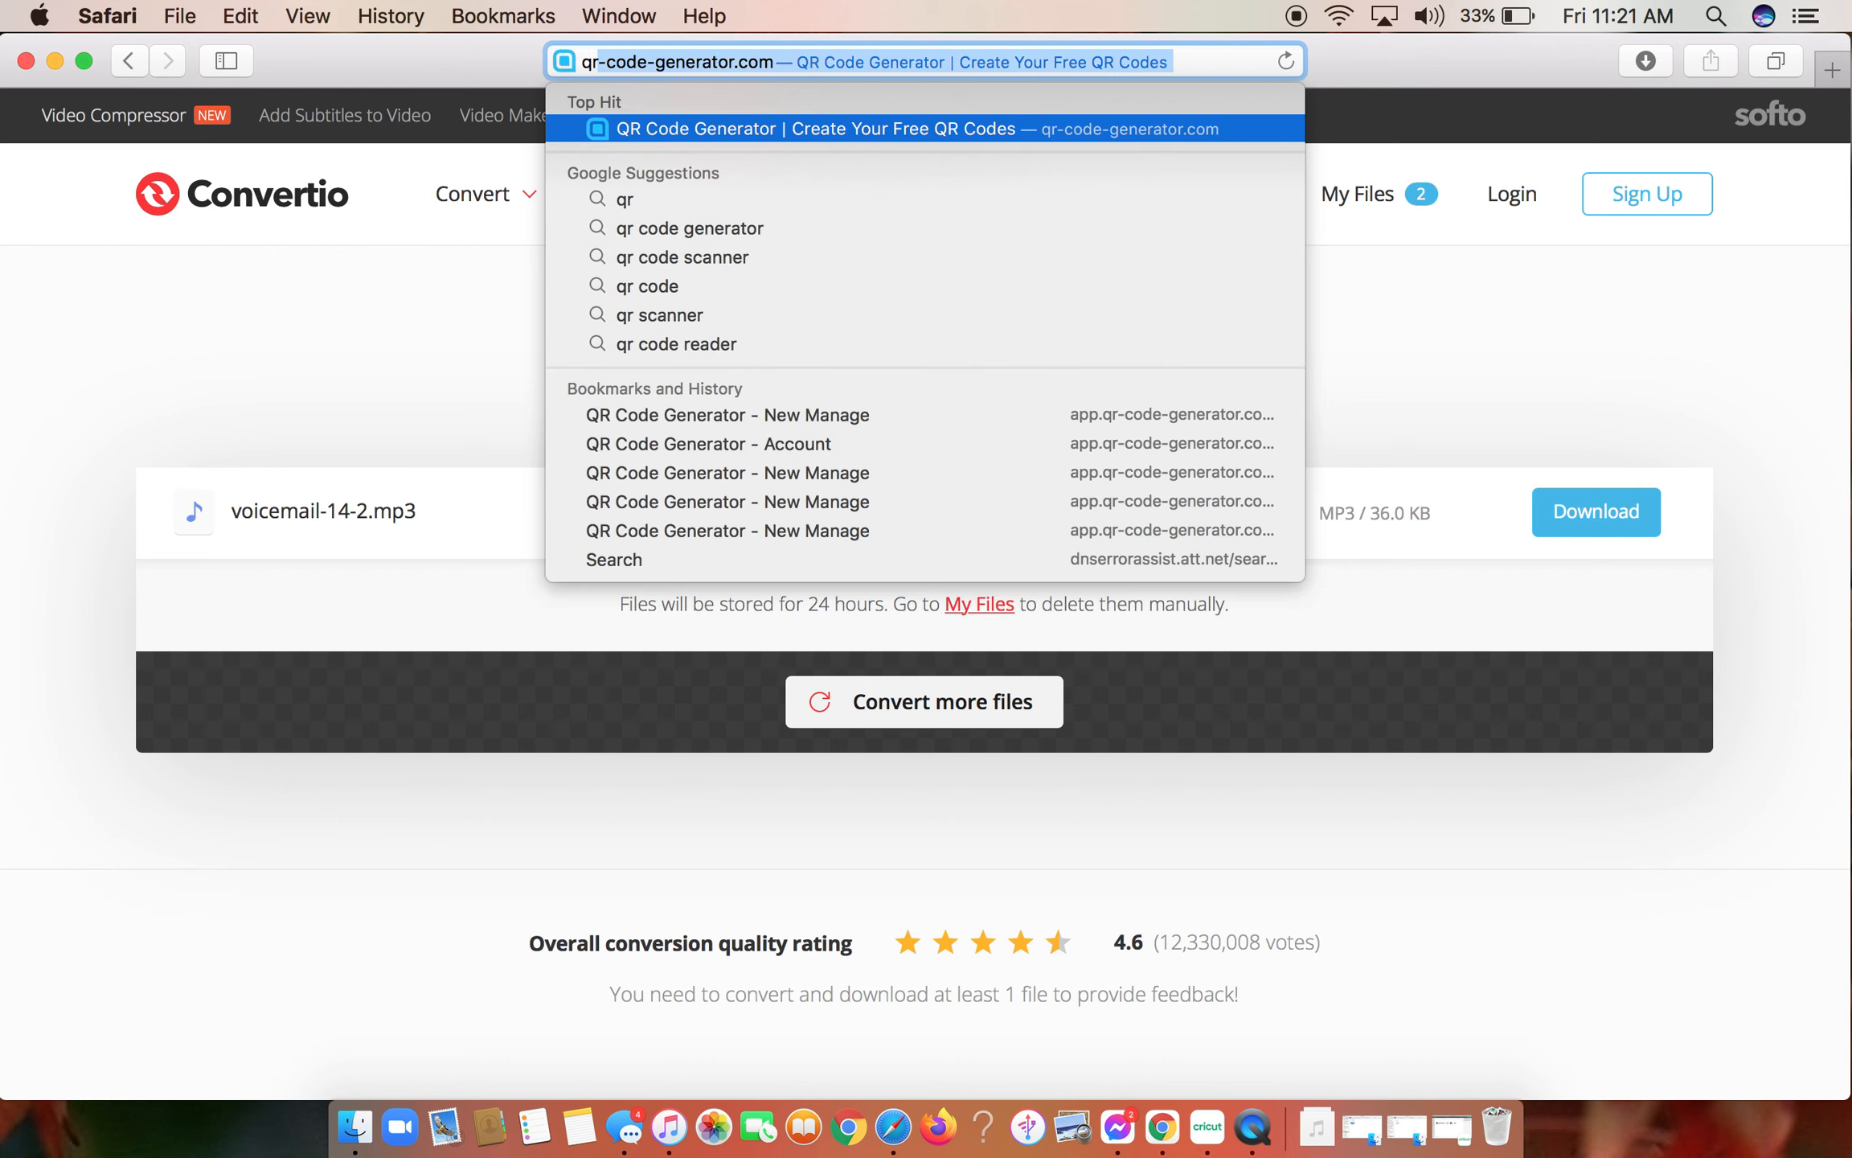
pyautogui.write('-')
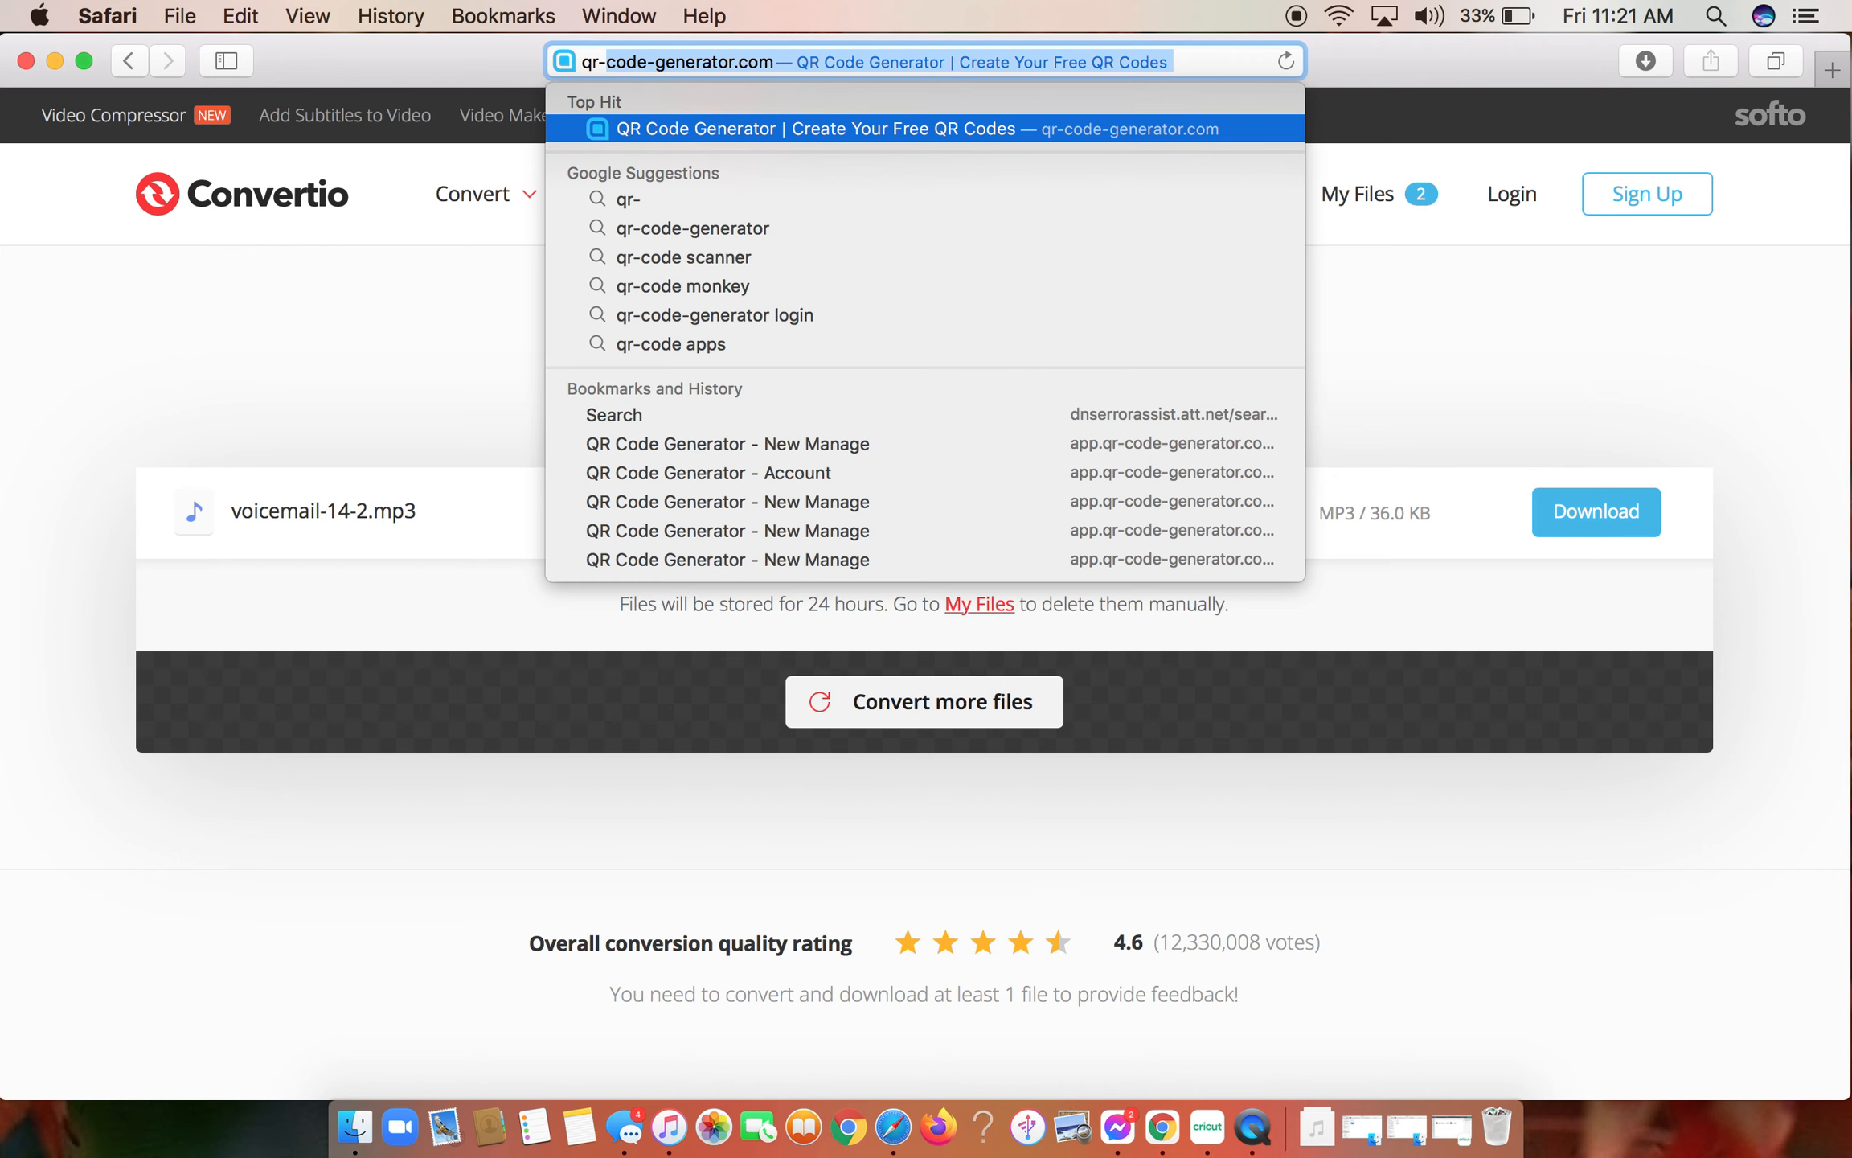
pyautogui.press('Return')
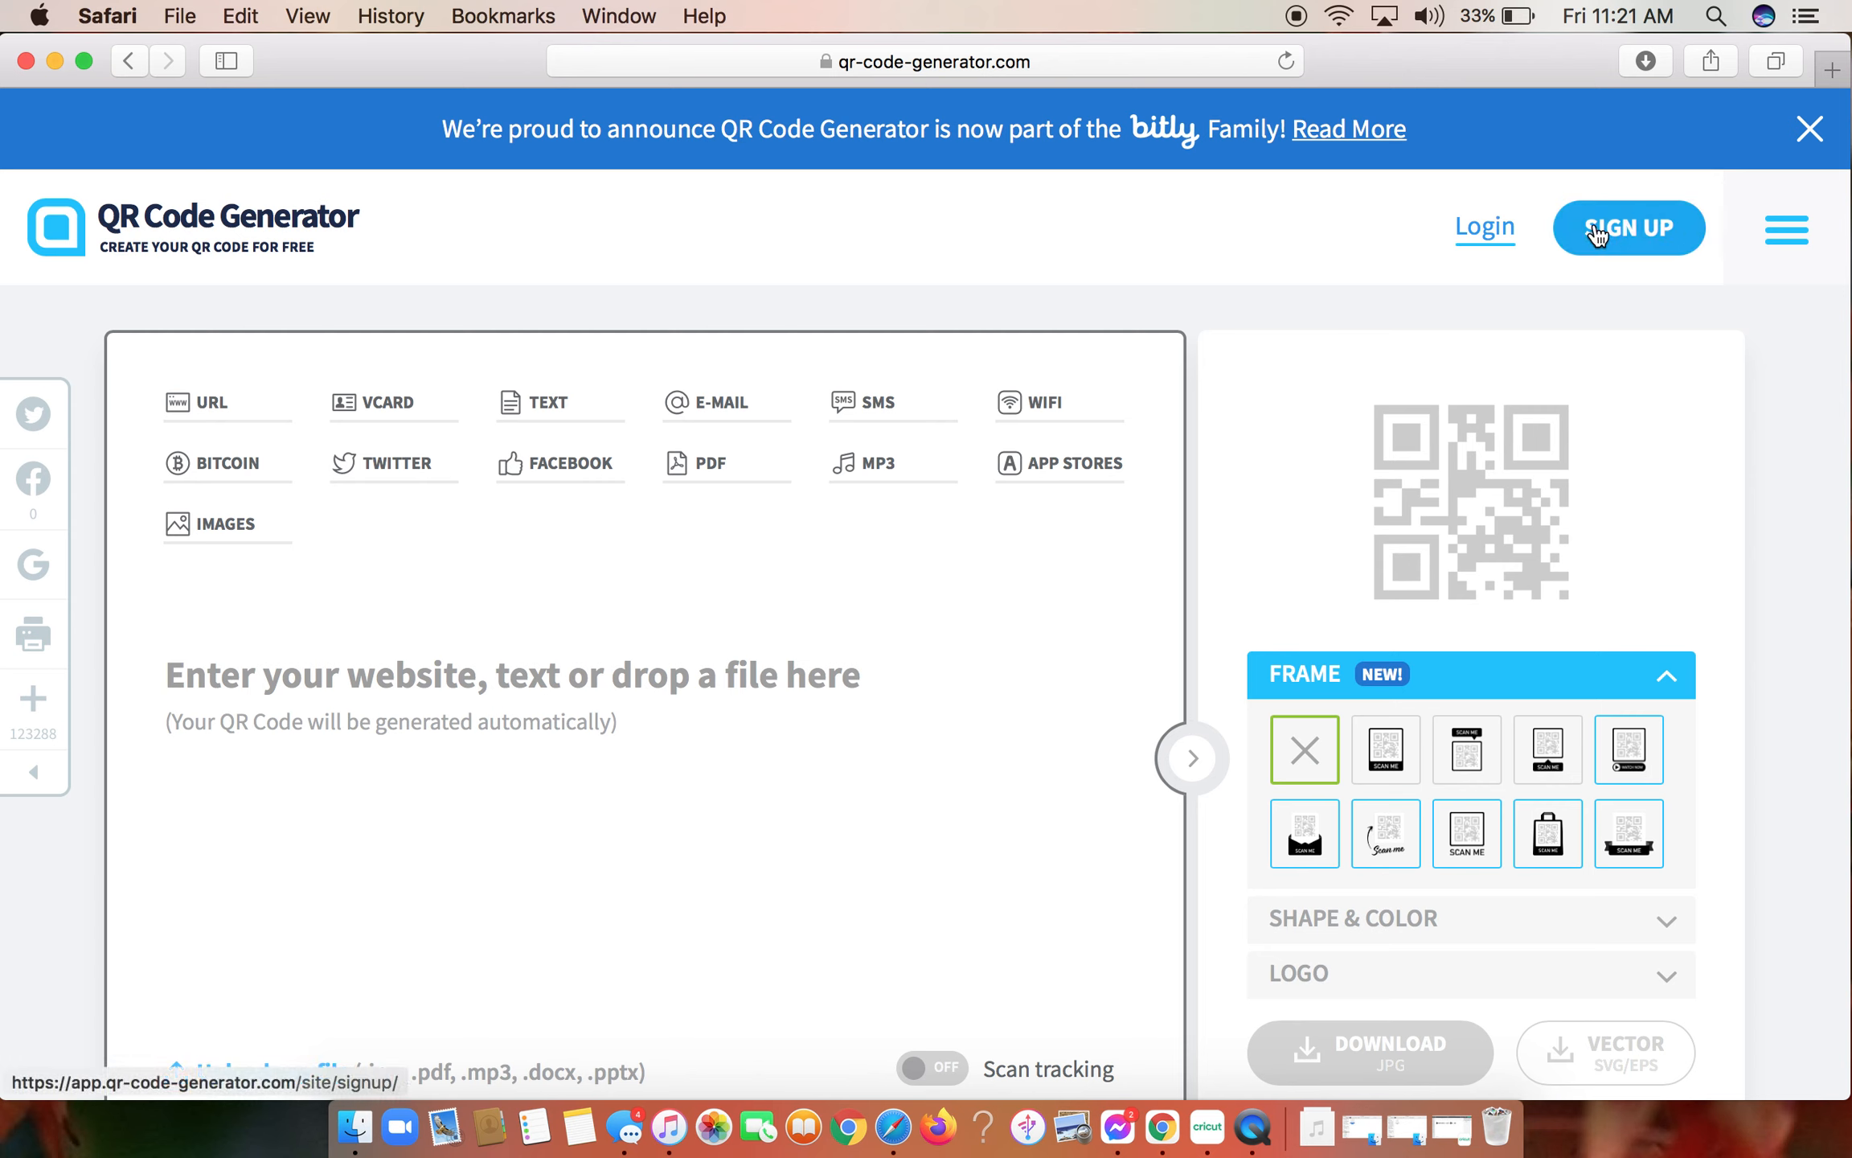
pyautogui.click(1489, 232)
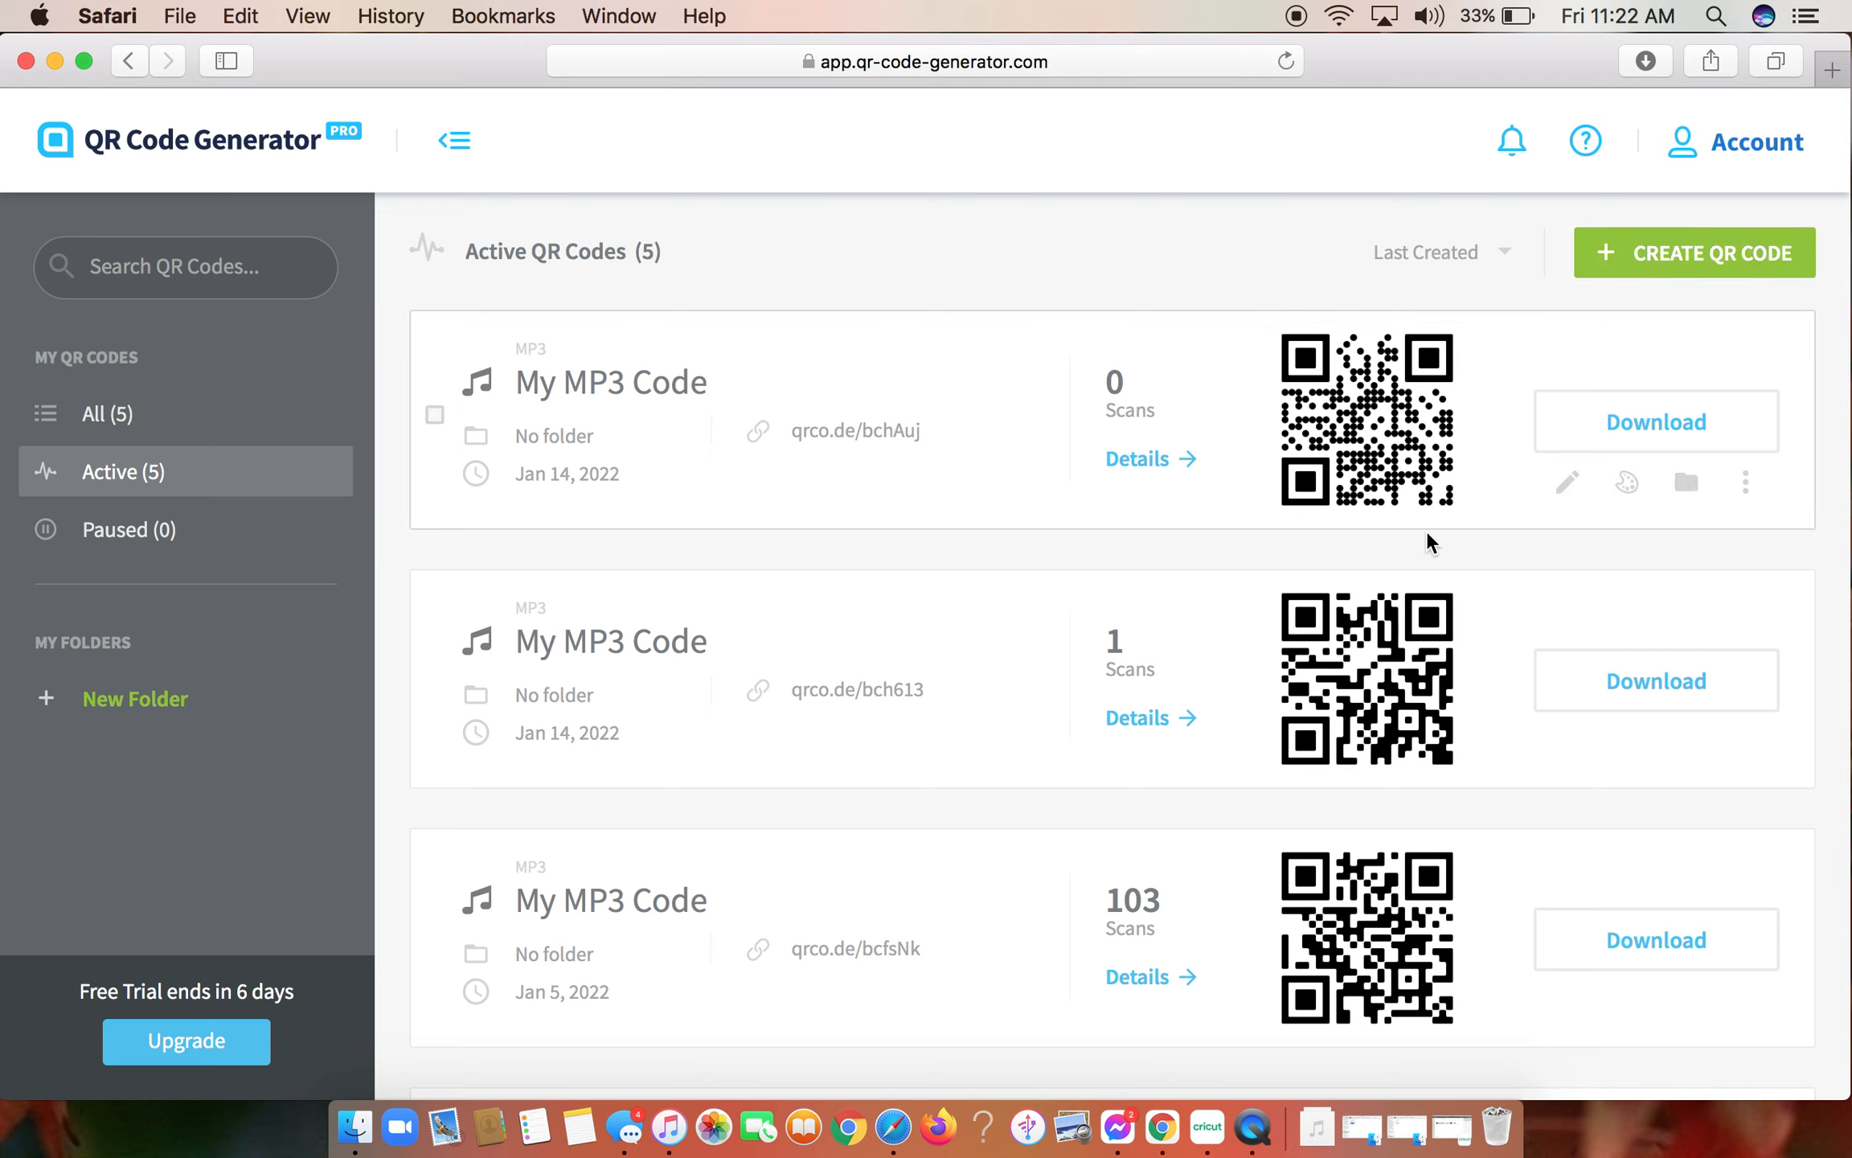
# - Start a new QR code of the MP3 type for playing an audio file and continue to its content setup
pyautogui.click(1689, 264)
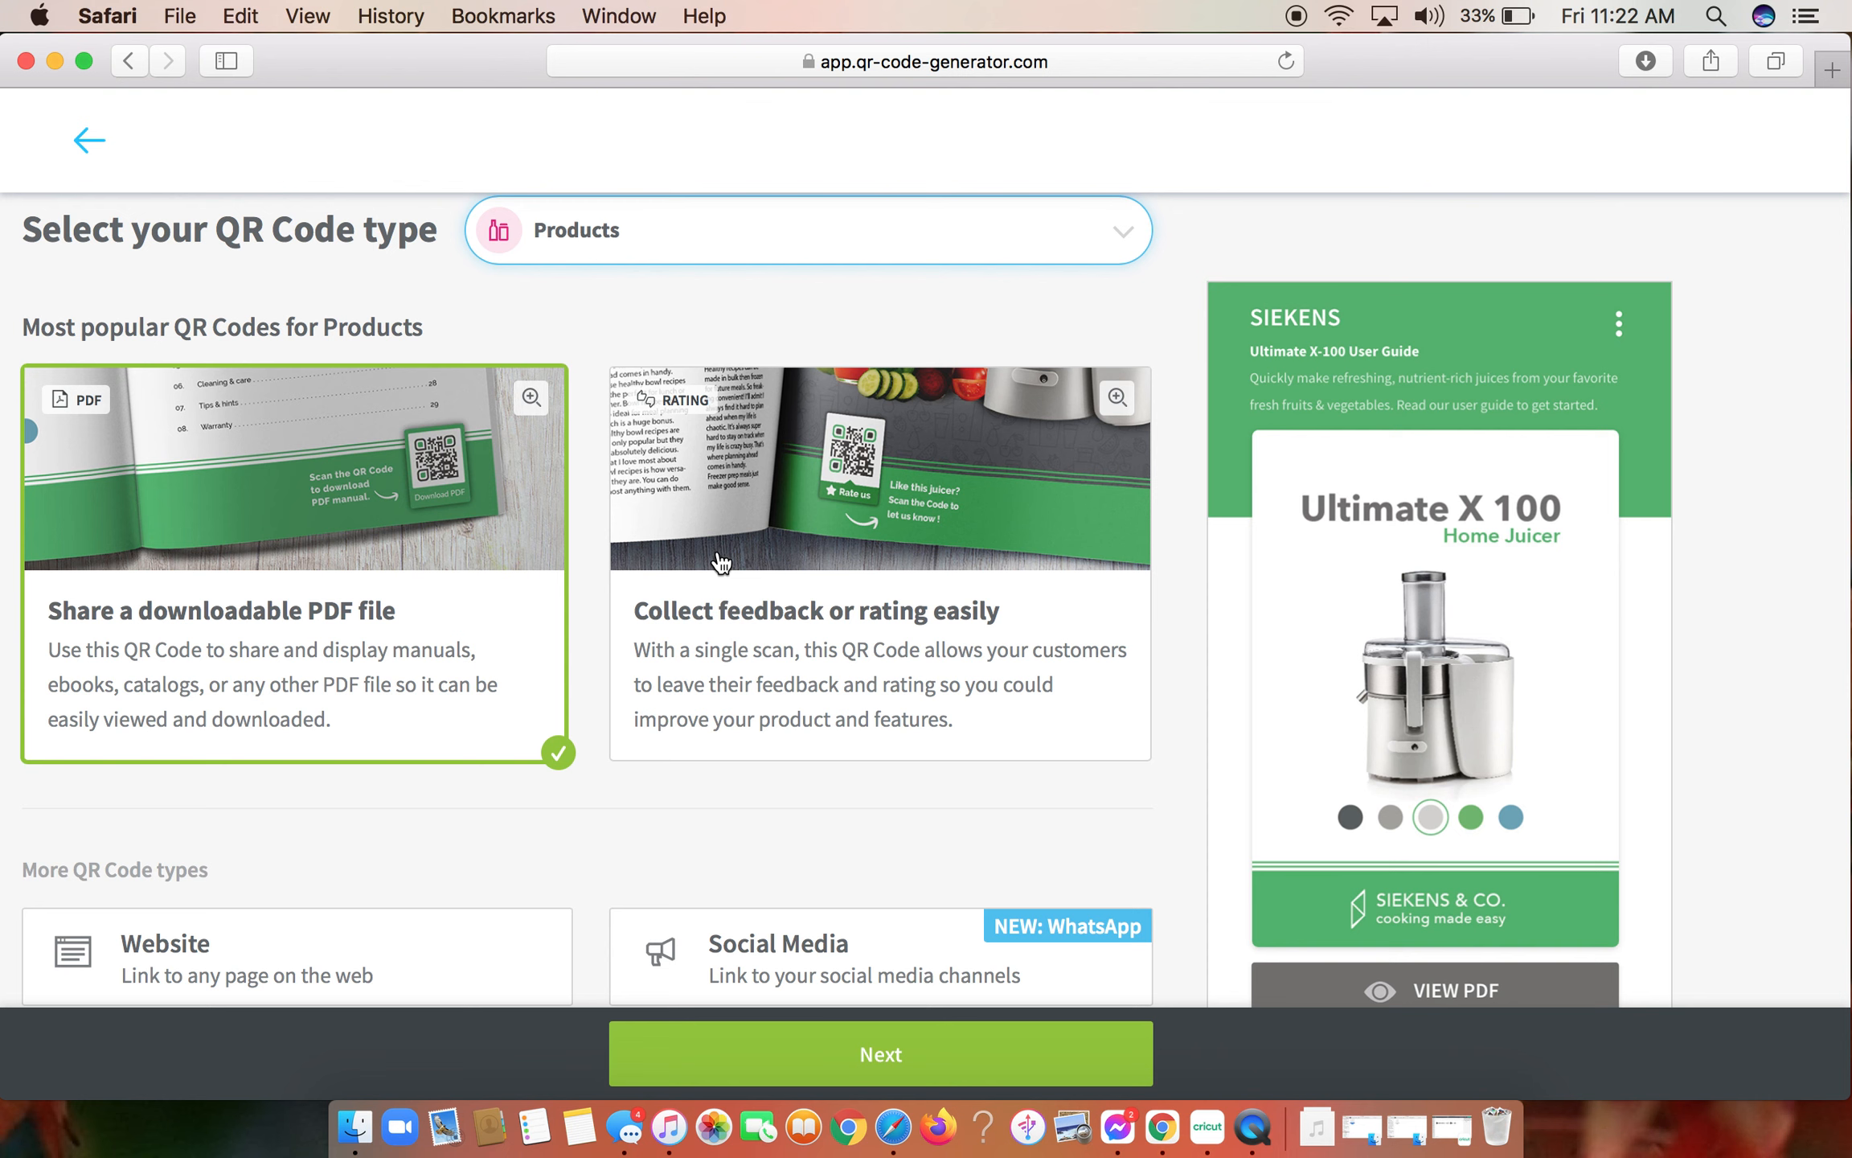
pyautogui.scroll(-5, 721, 563)
pyautogui.scroll(-3, 721, 562)
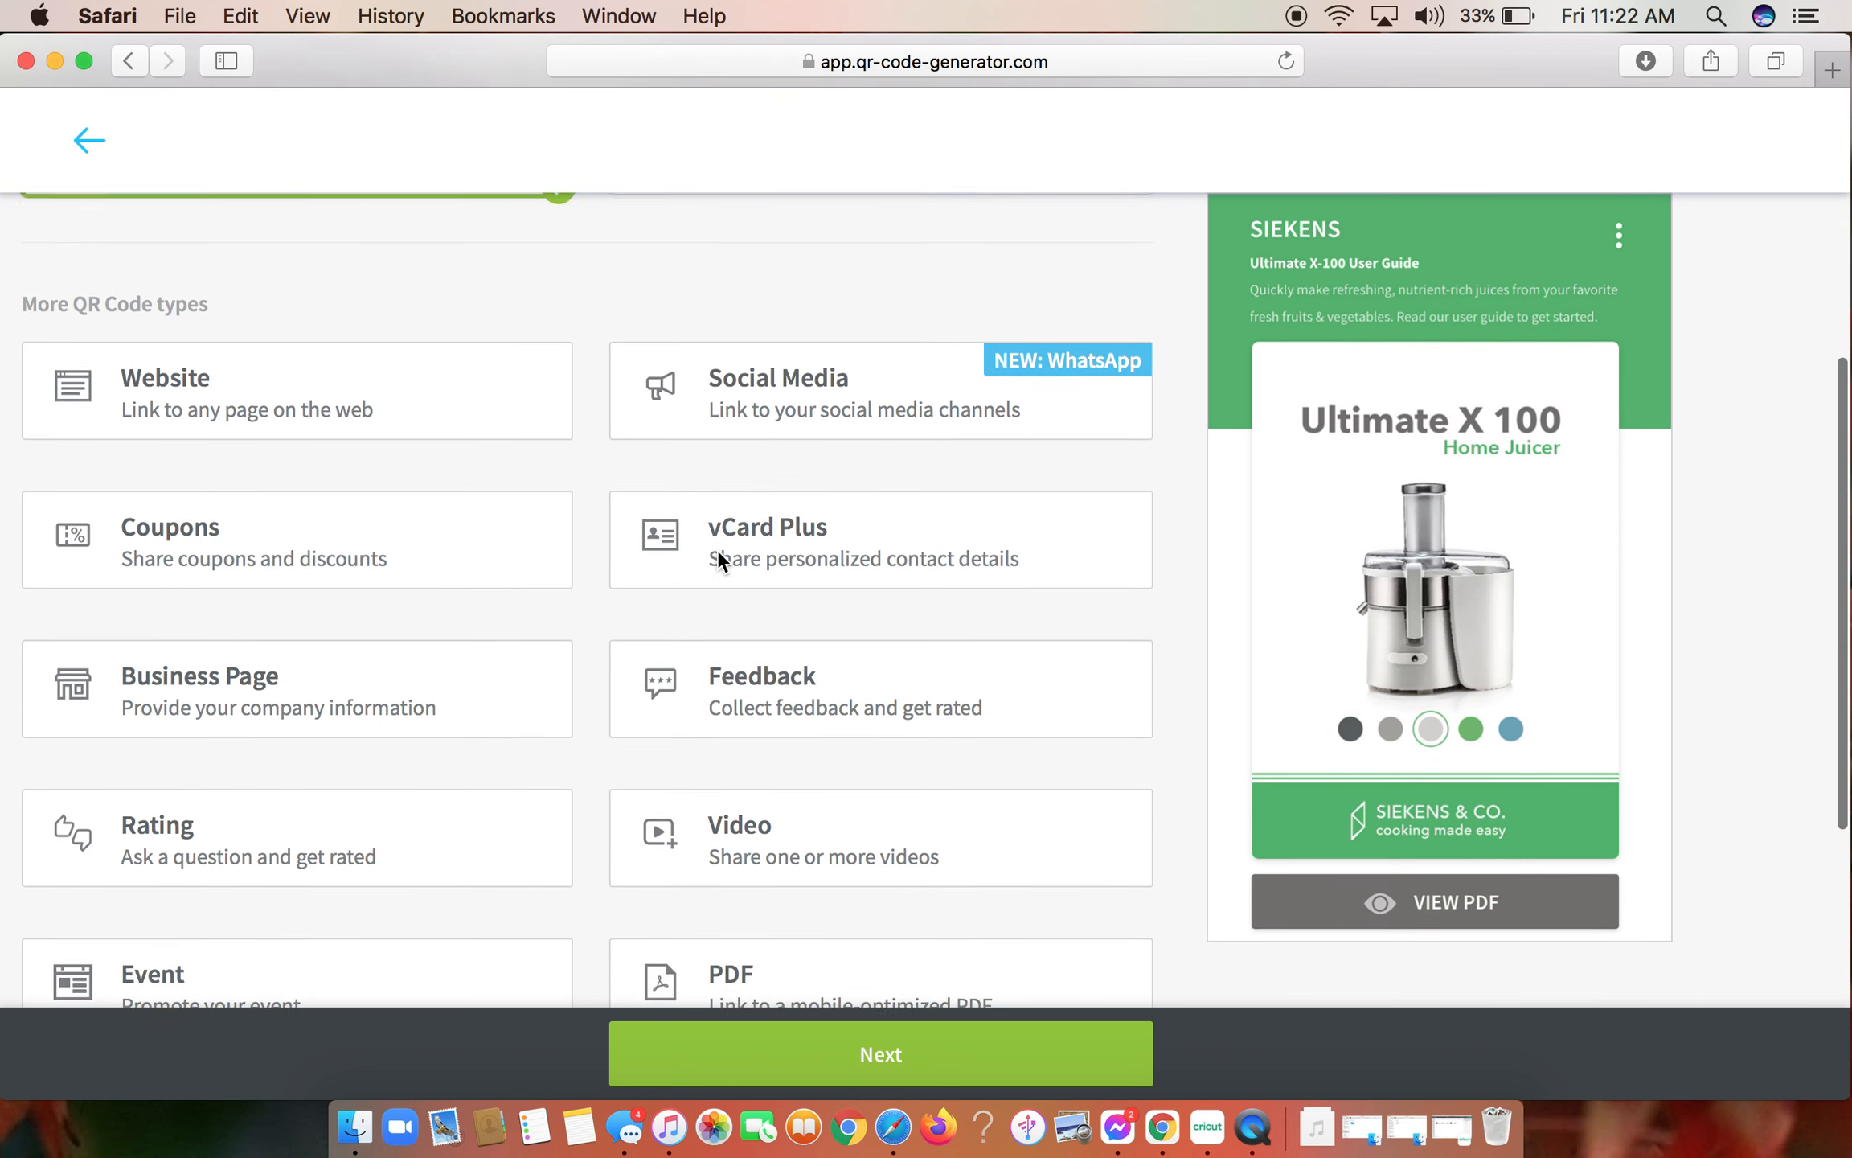
pyautogui.scroll(-4, 719, 558)
pyautogui.scroll(4, 718, 554)
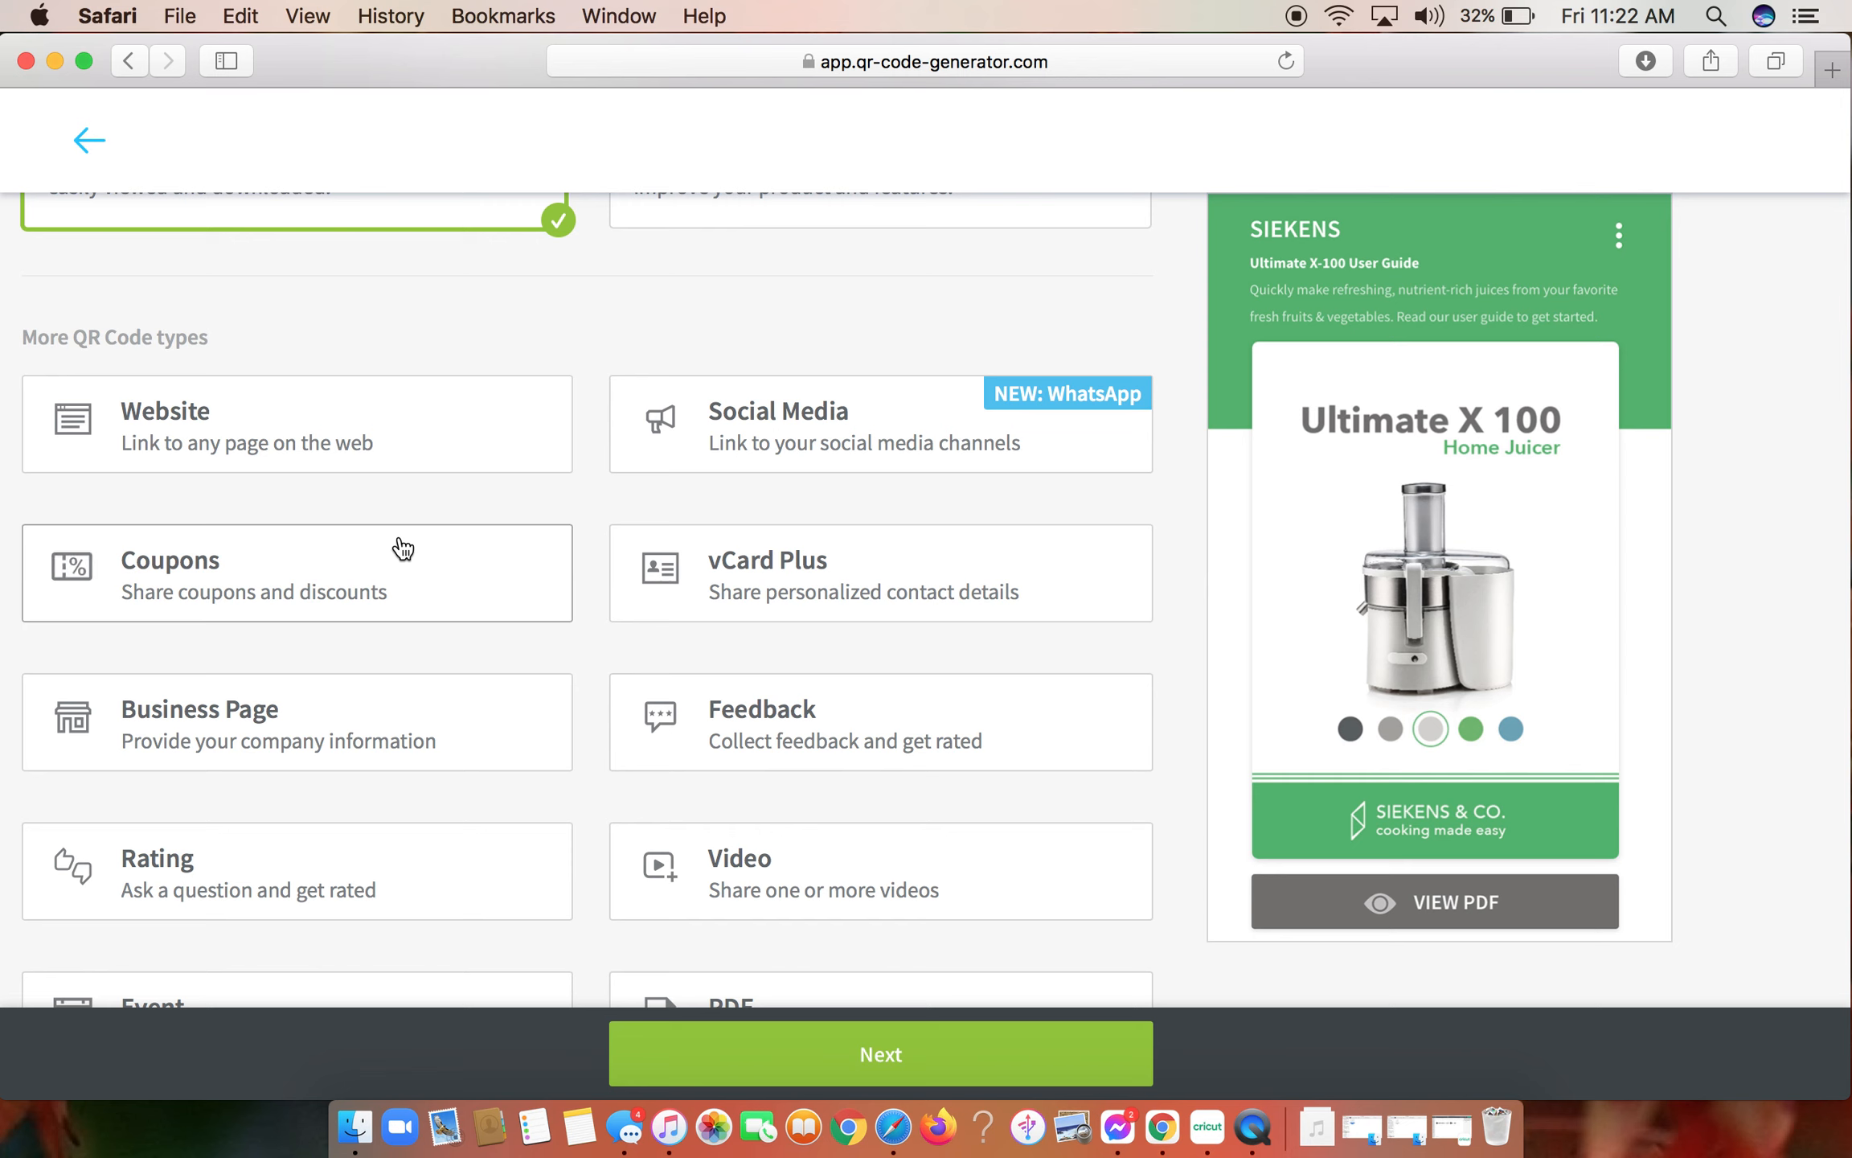
pyautogui.scroll(-3, 747, 654)
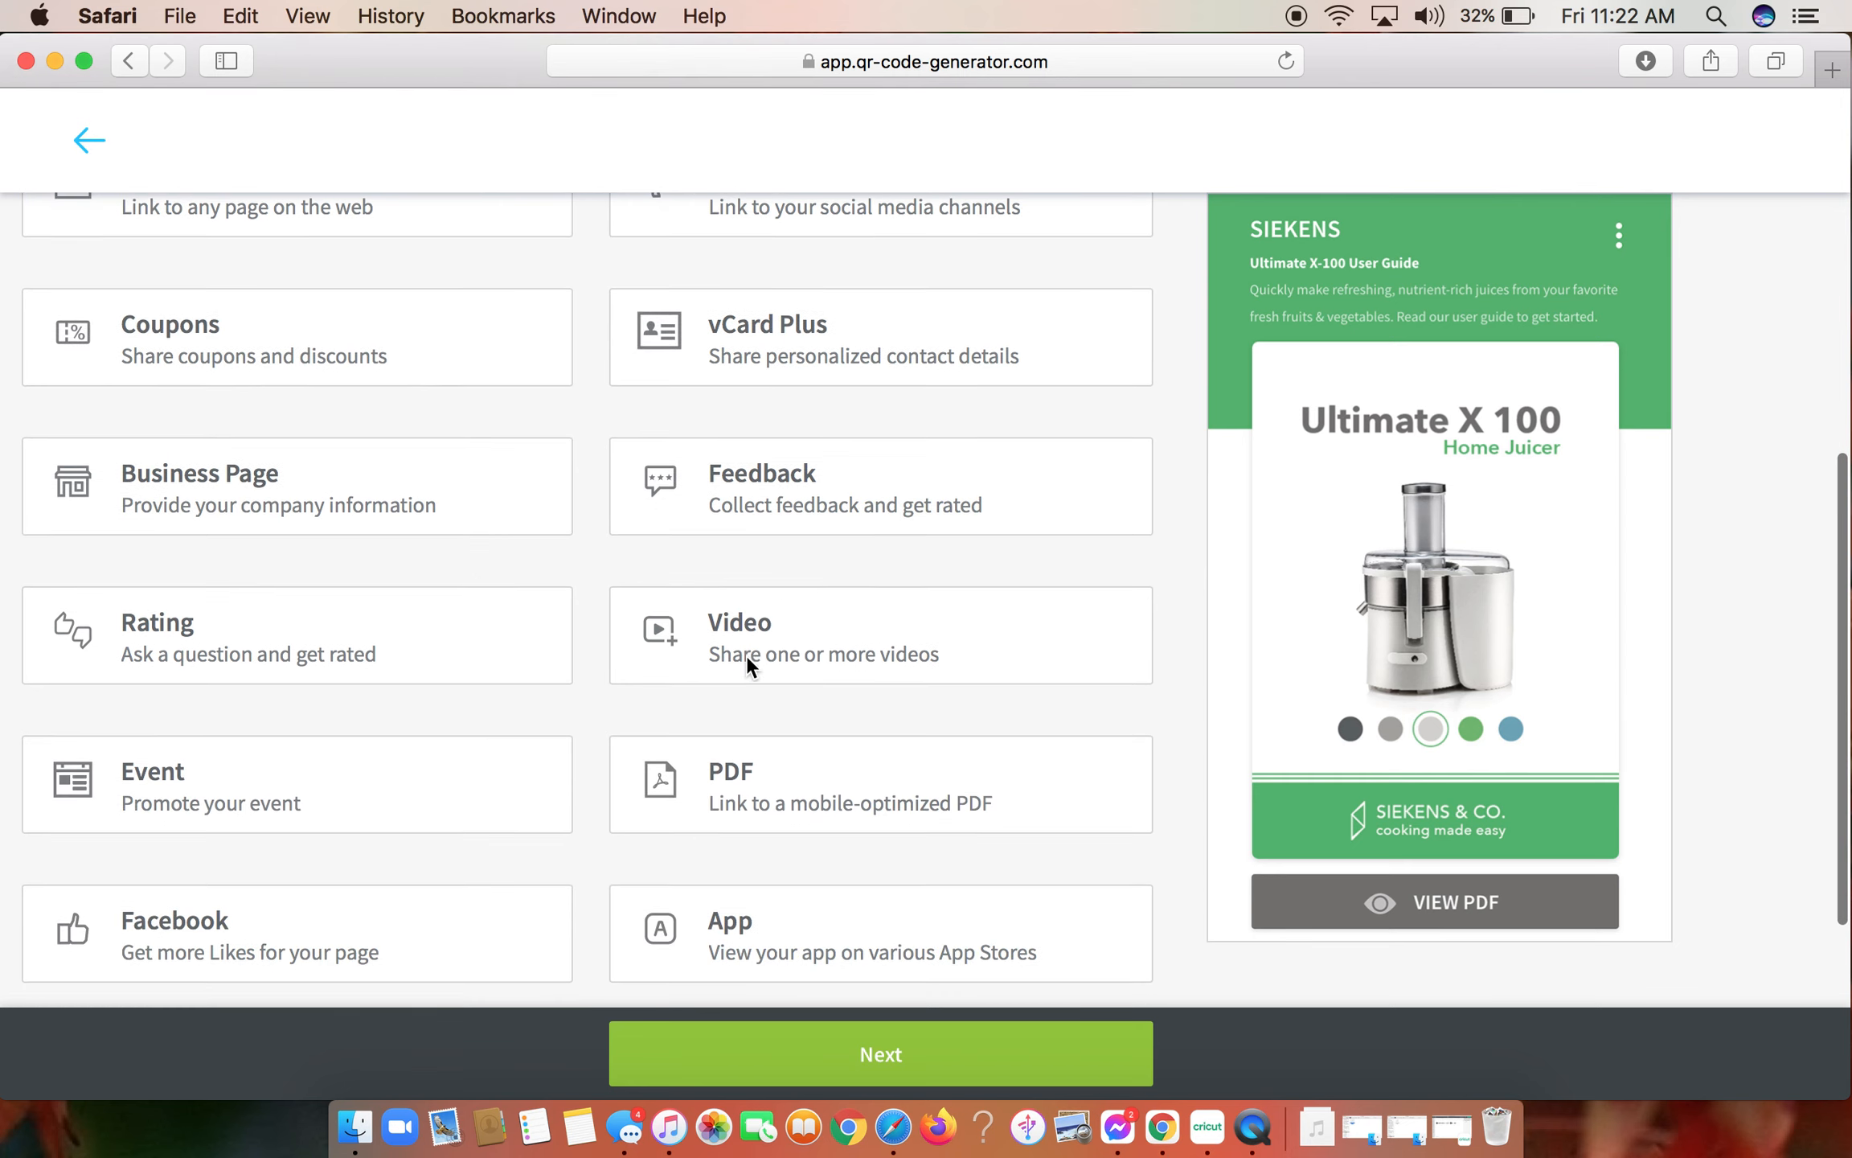
pyautogui.scroll(-4, 284, 544)
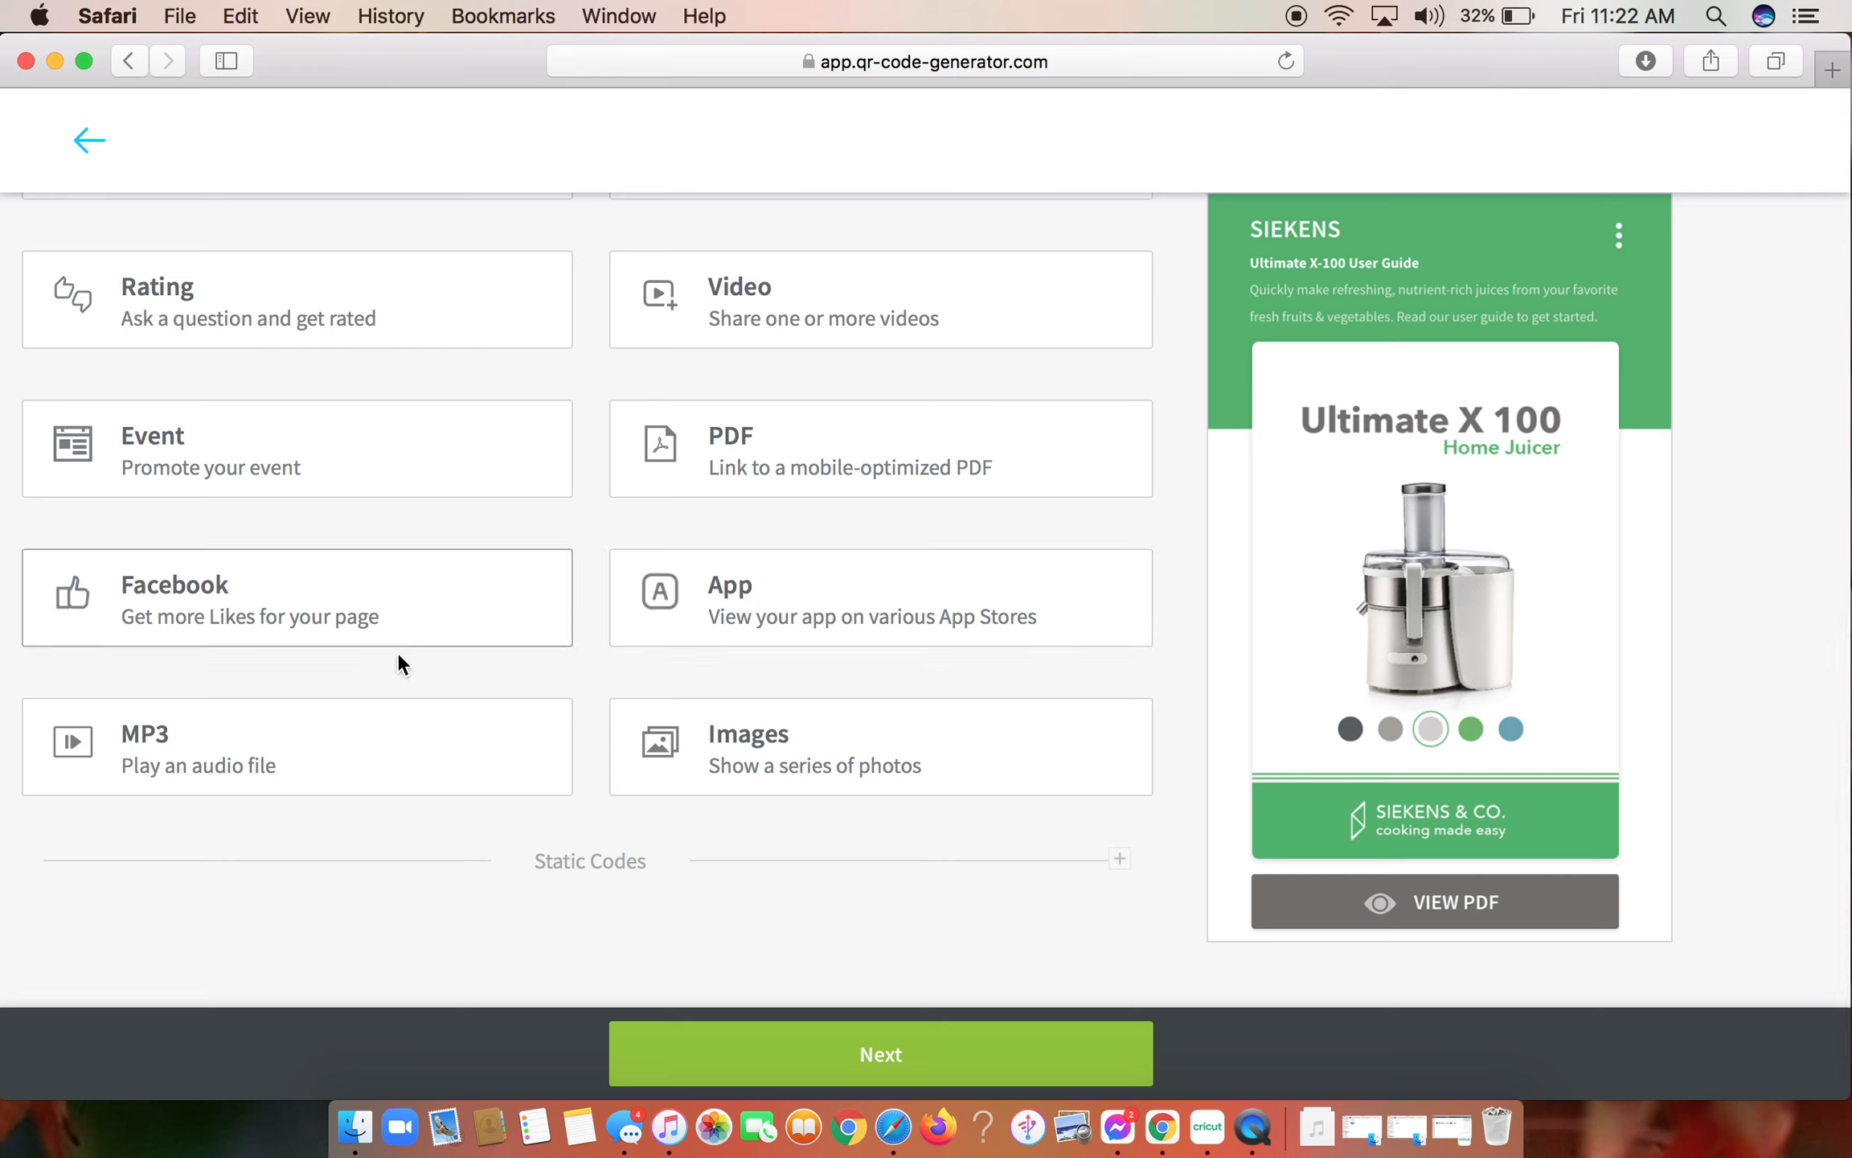
pyautogui.click(330, 756)
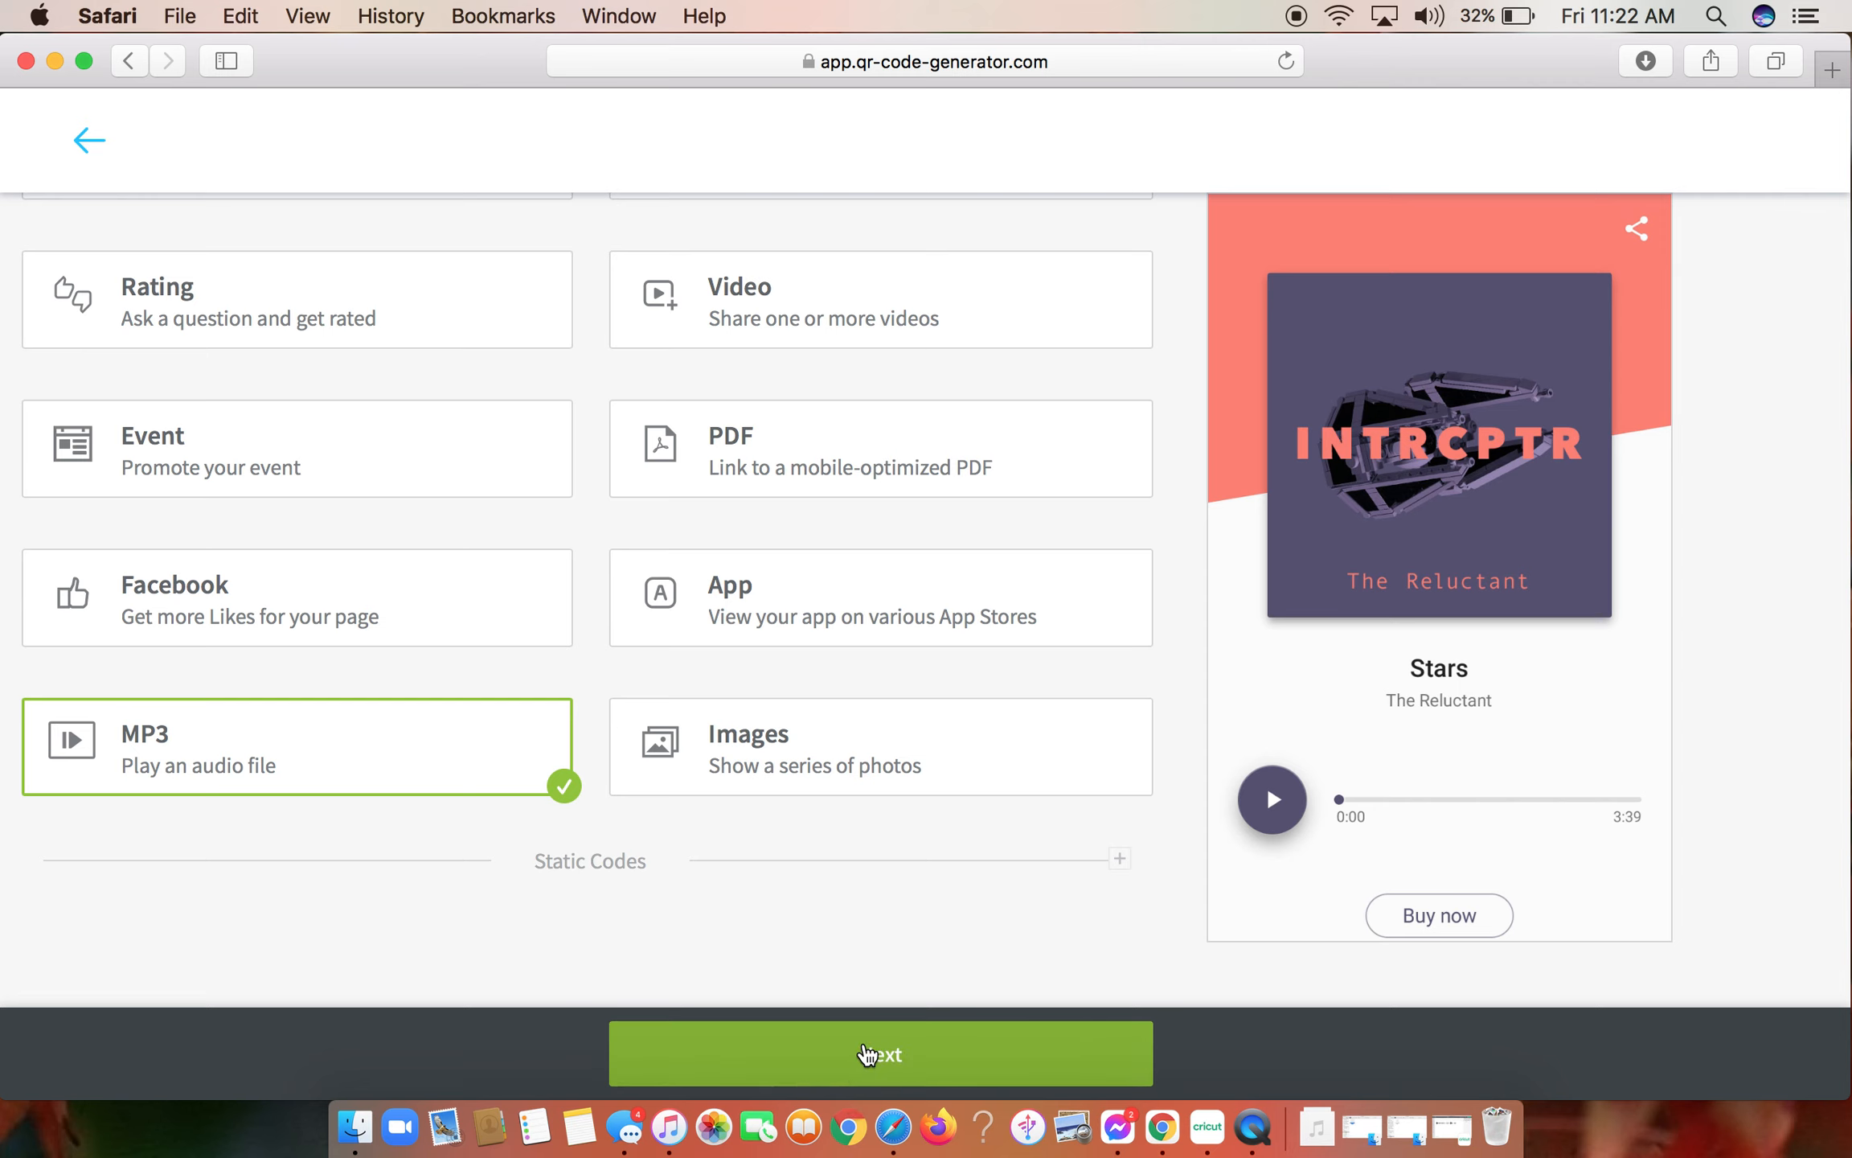
pyautogui.moveTo(1556, 683)
pyautogui.click(868, 1049)
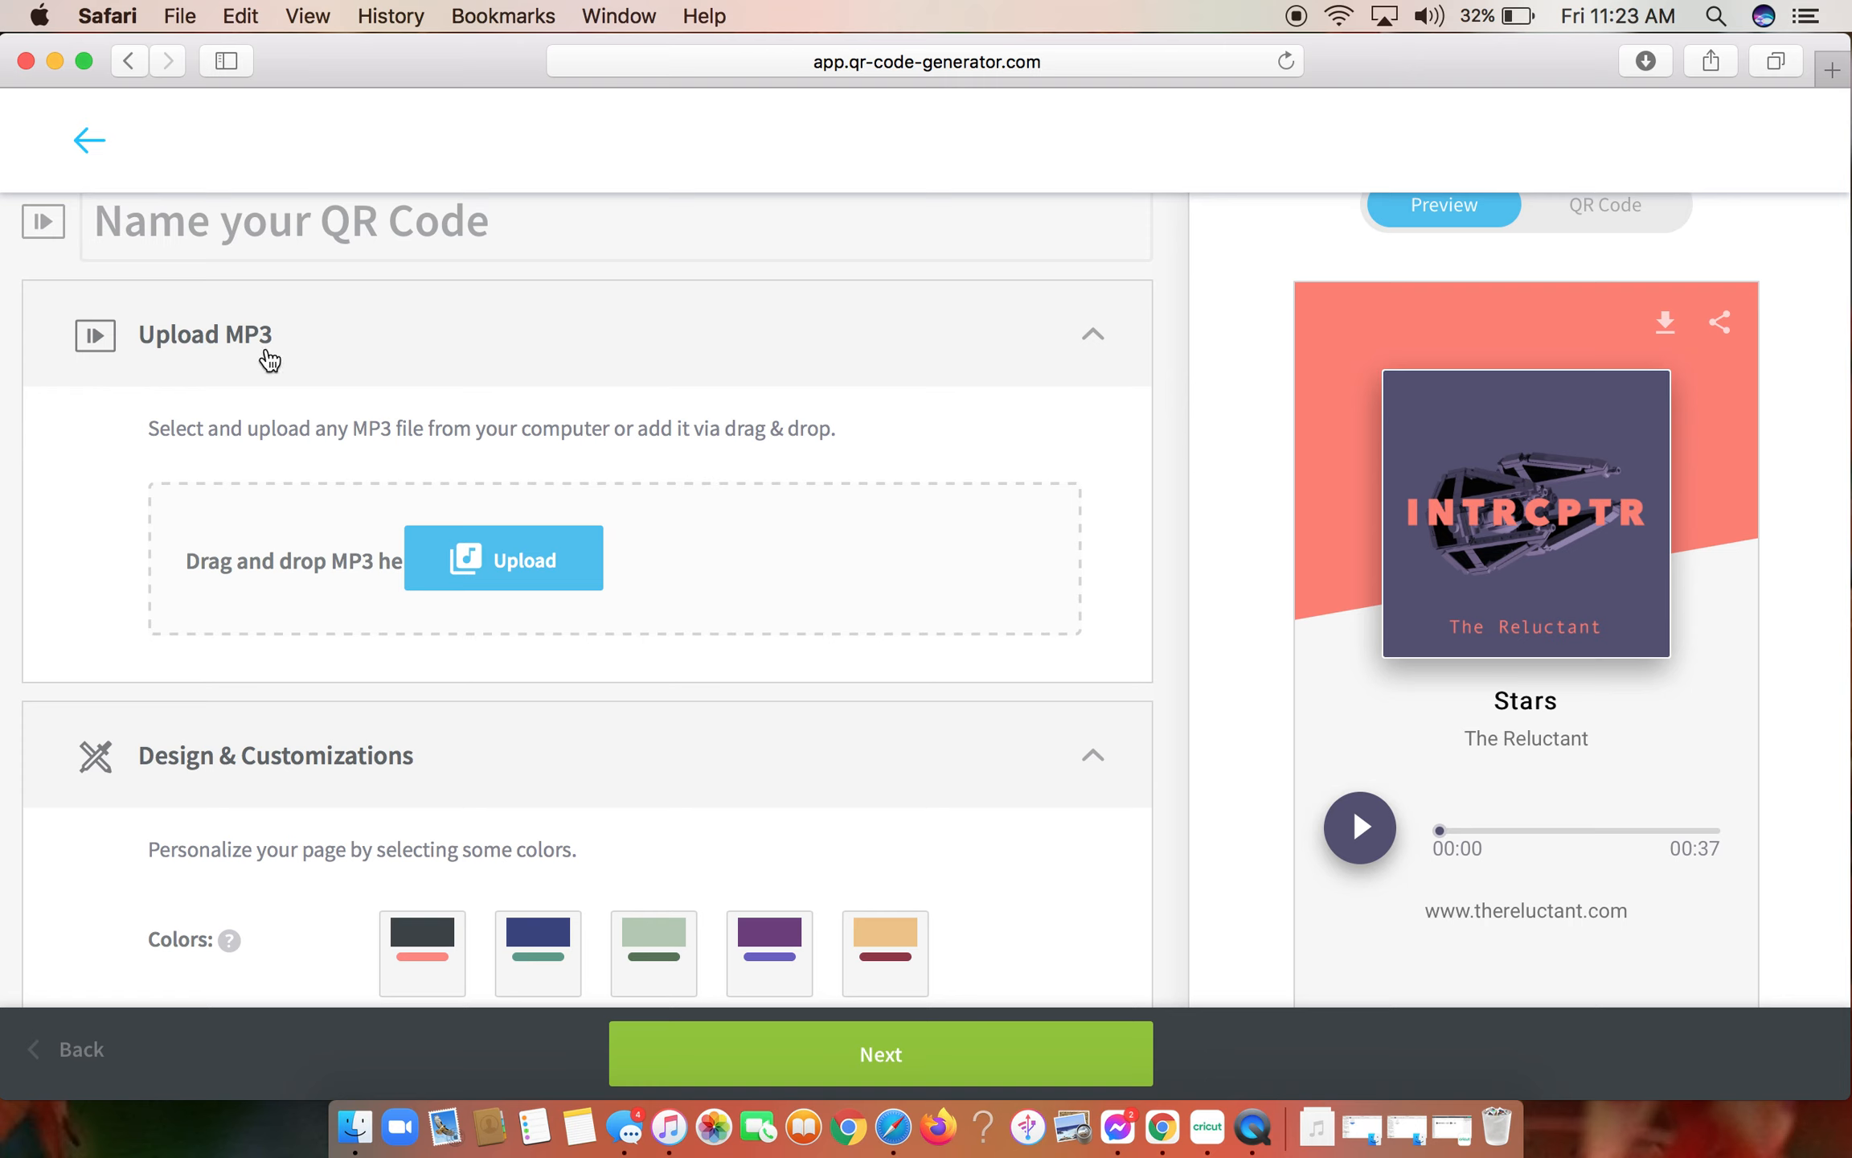
# - Upload voicemail-14-2-2.mp3 from the Downloads folder as the QR code's audio file
pyautogui.click(563, 565)
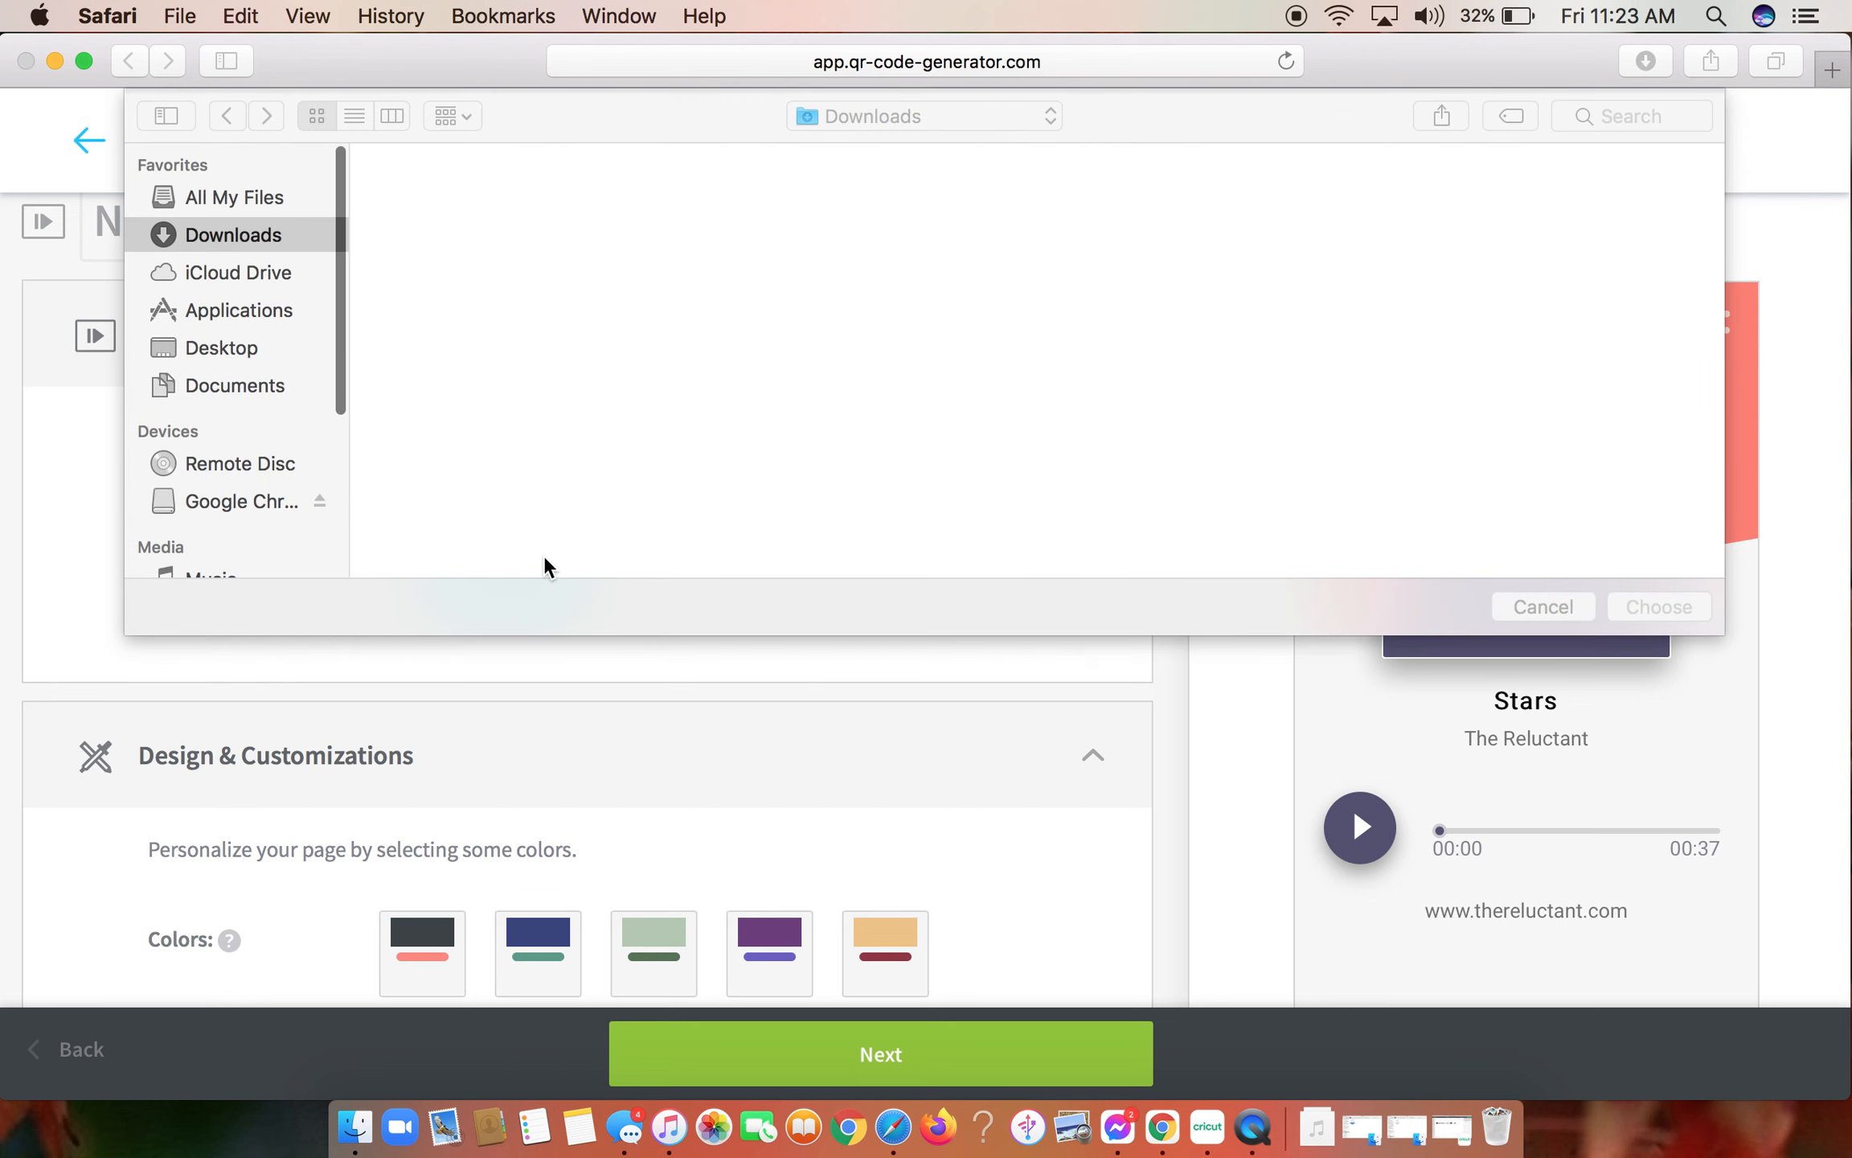
pyautogui.scroll(-4, 283, 464)
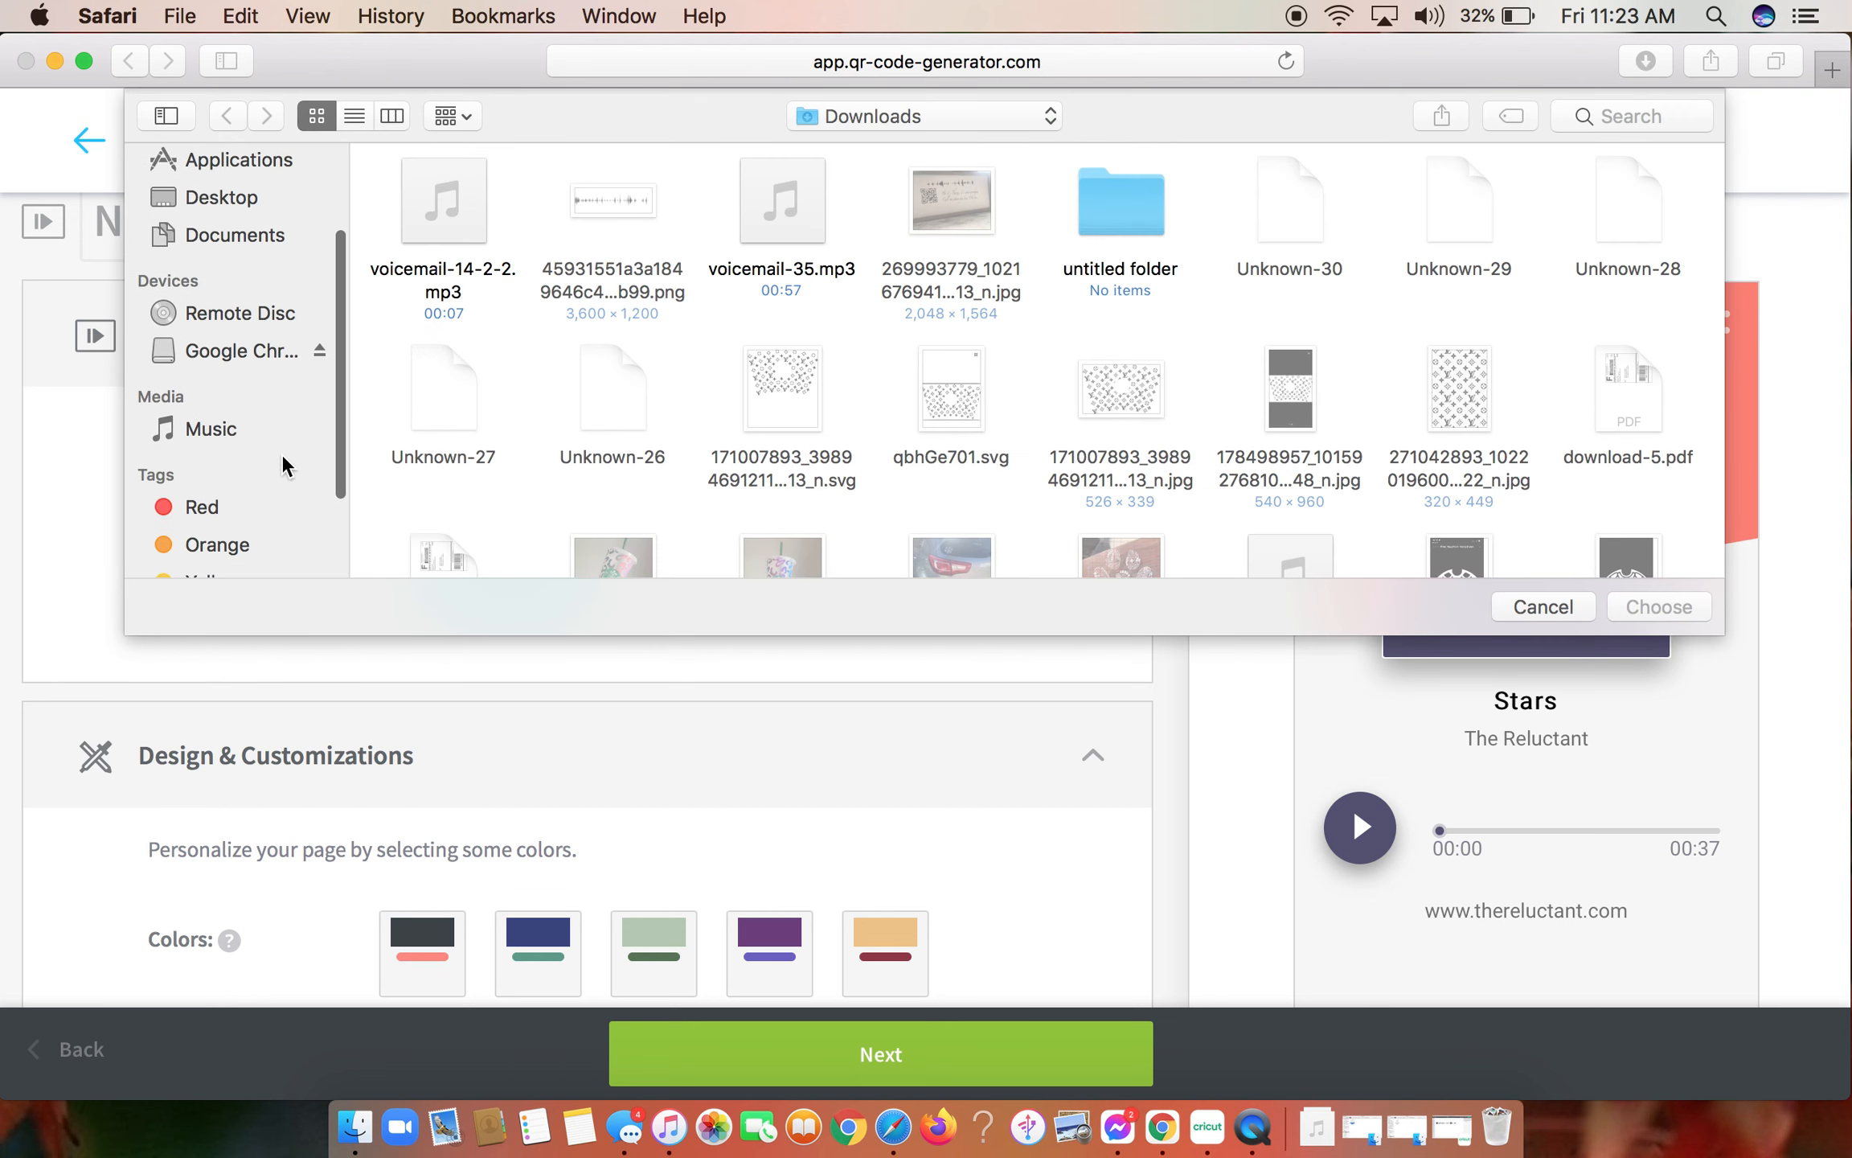
pyautogui.click(236, 544)
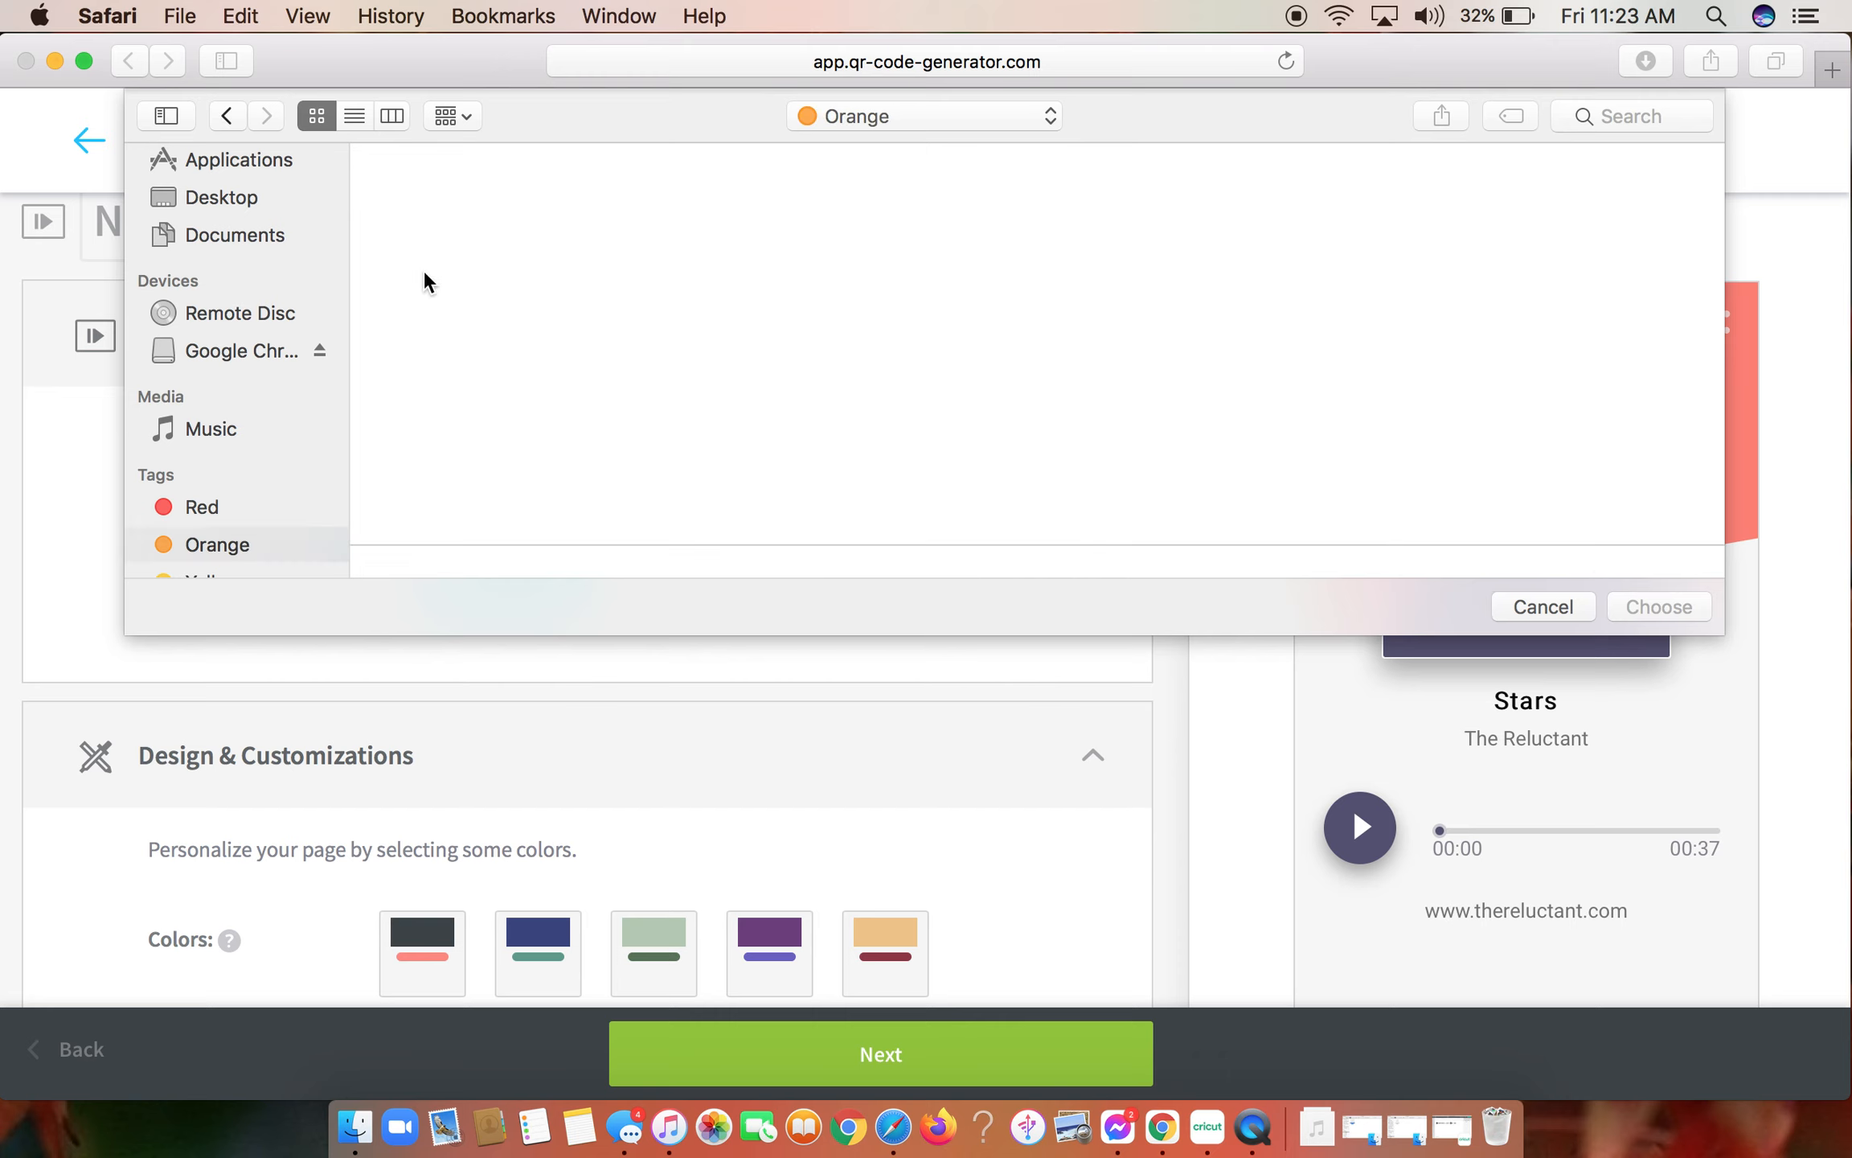
pyautogui.click(218, 551)
pyautogui.scroll(-4, 221, 554)
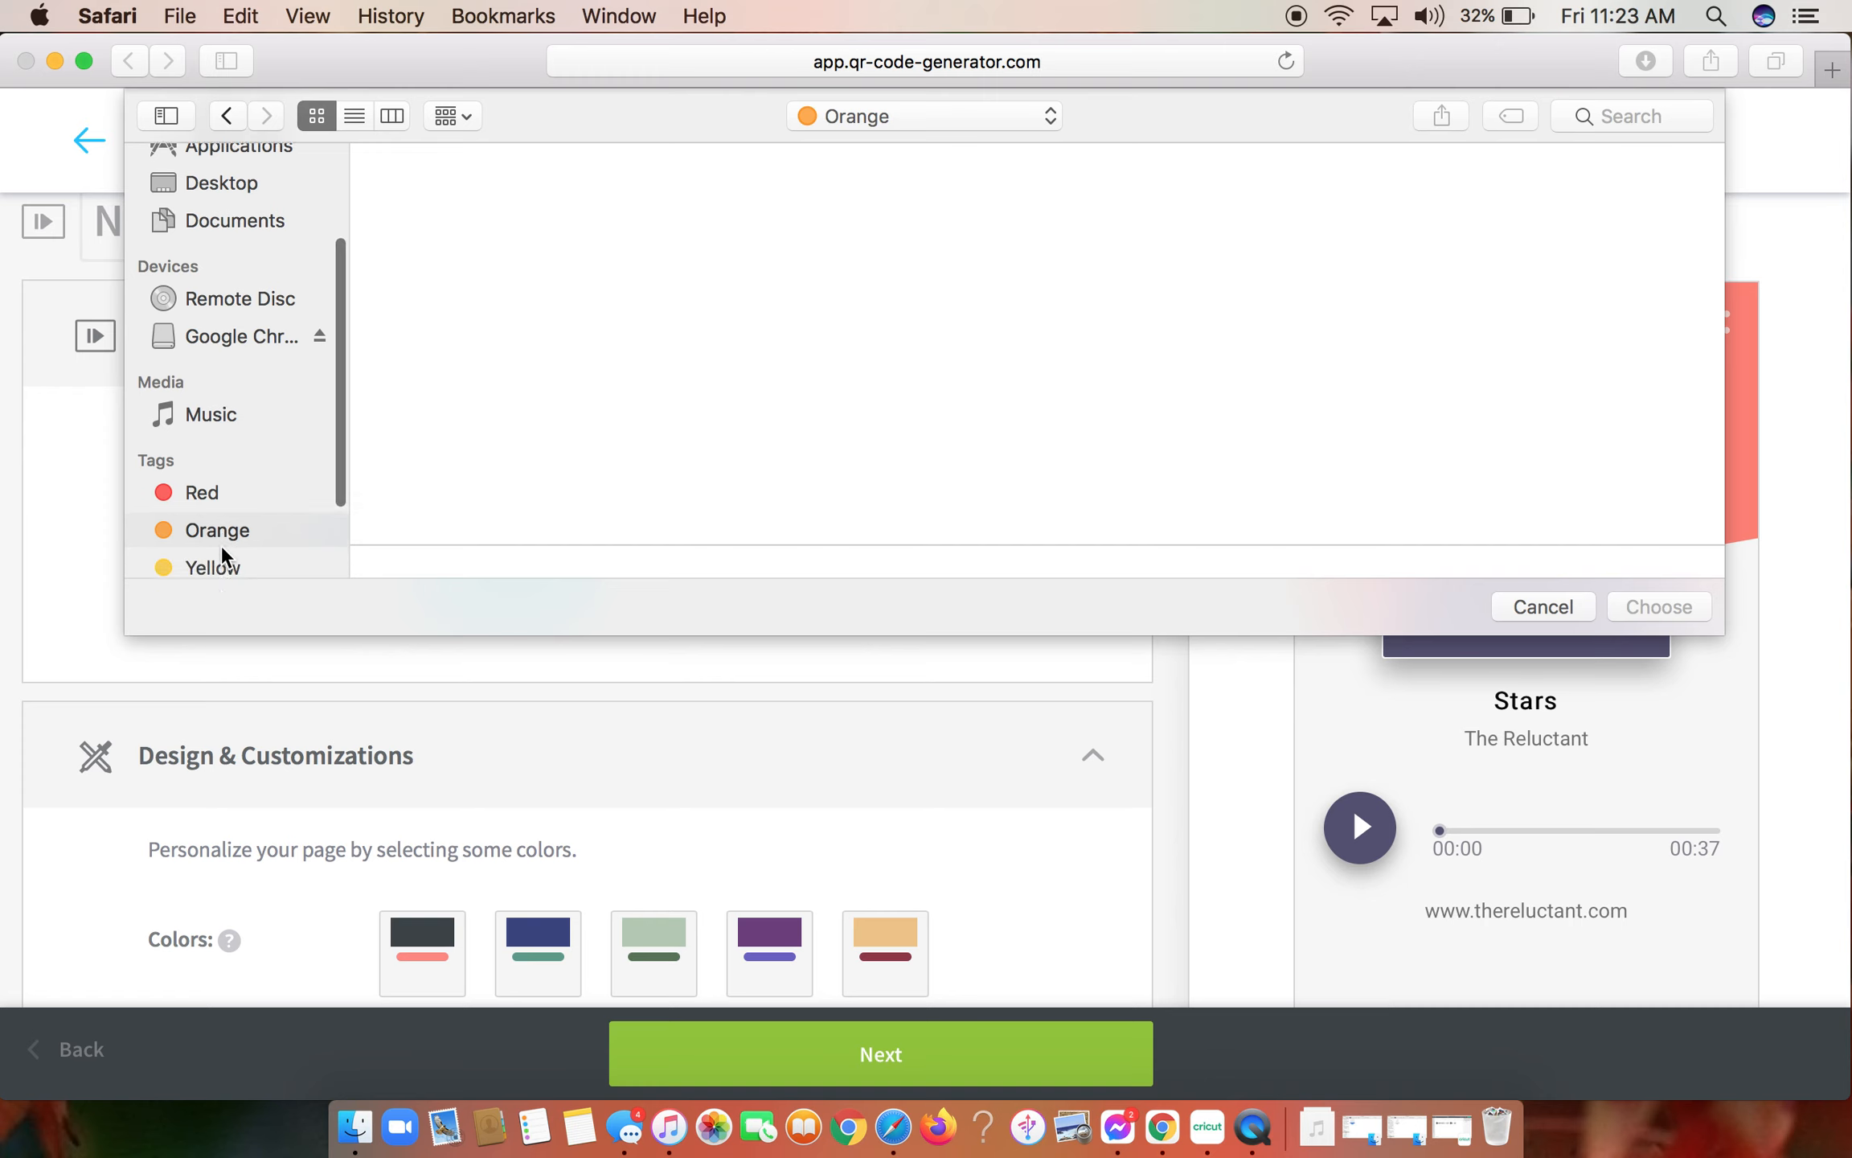
pyautogui.click(236, 441)
pyautogui.click(241, 418)
pyautogui.click(248, 374)
pyautogui.scroll(1, 291, 309)
pyautogui.scroll(3, 291, 309)
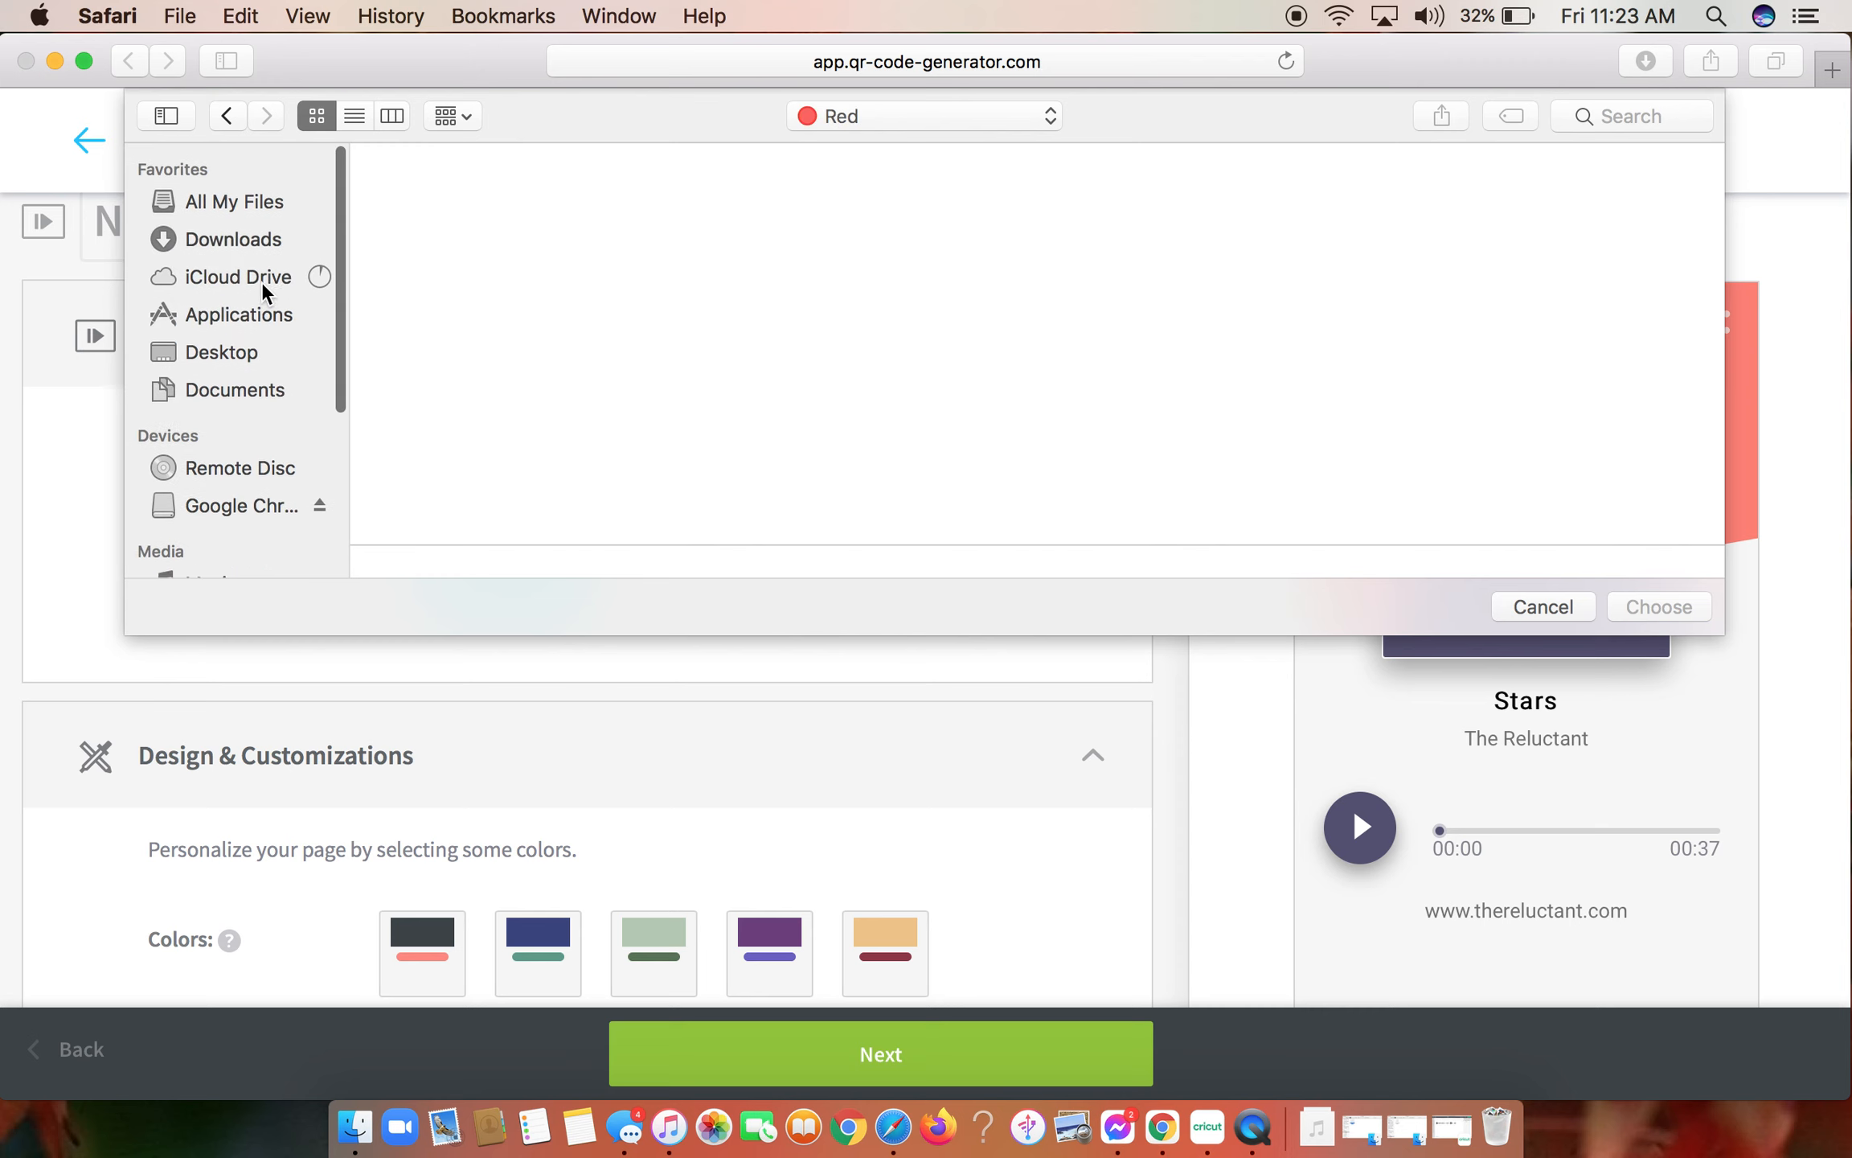
pyautogui.click(257, 237)
pyautogui.doubleClick(422, 229)
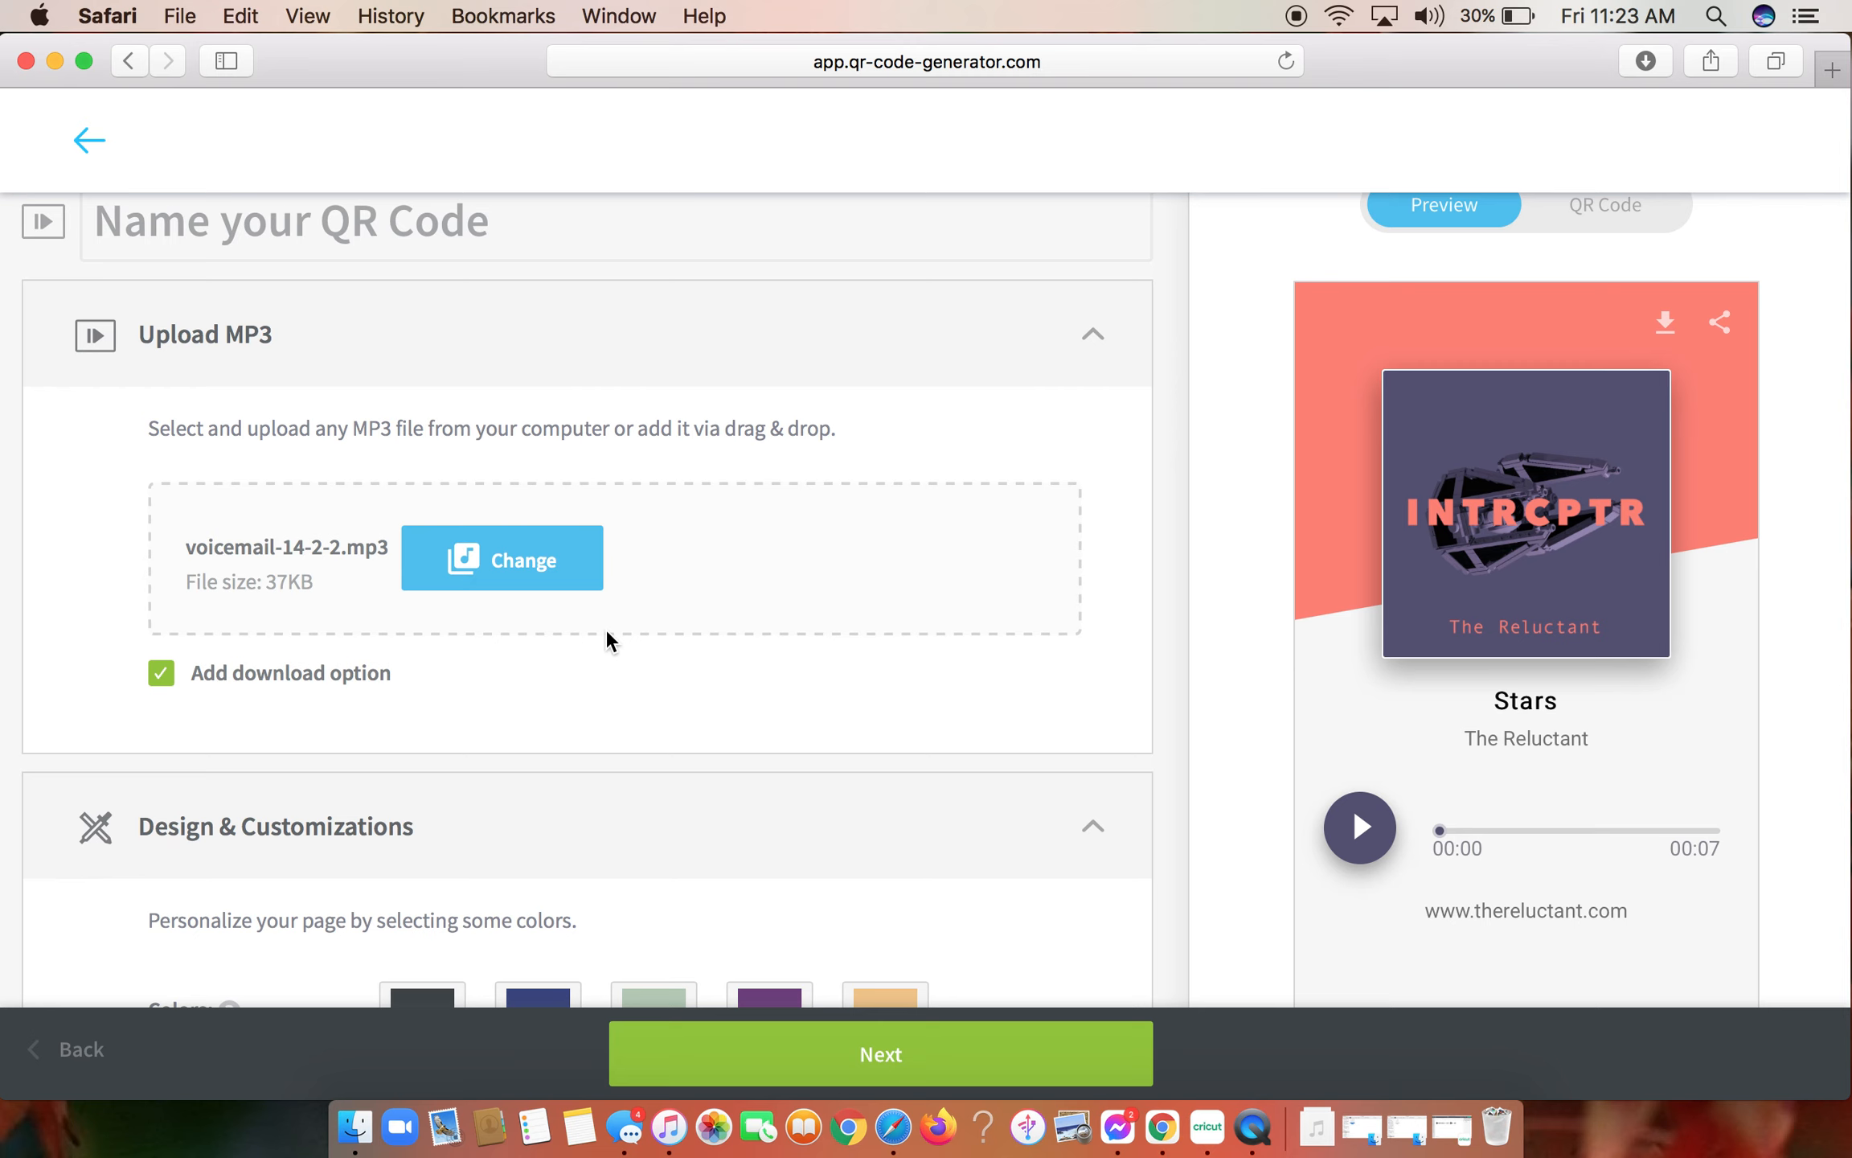
# - Try out the page color presets in Design & Customizations and apply the pale green one with #b1c7b2 and #577458
pyautogui.scroll(-5, 611, 641)
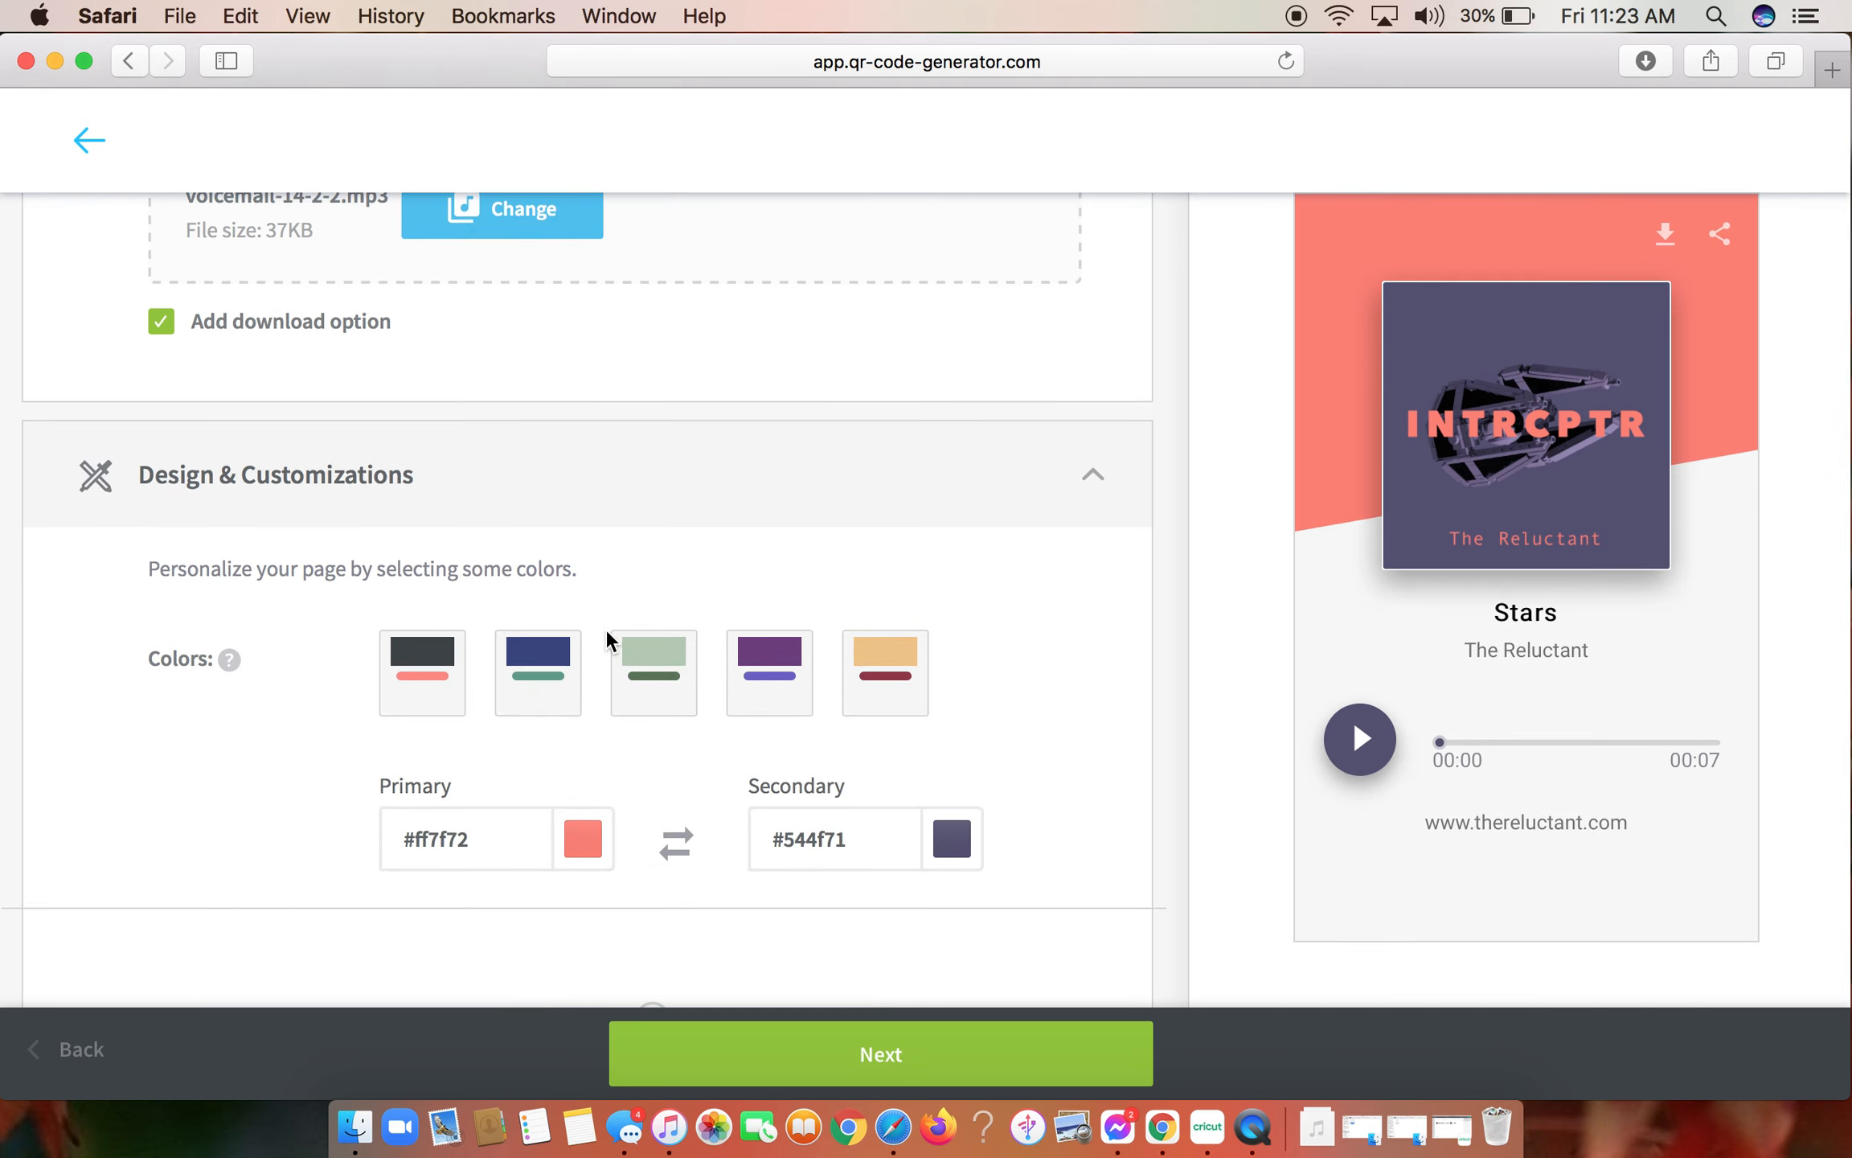
pyautogui.click(233, 474)
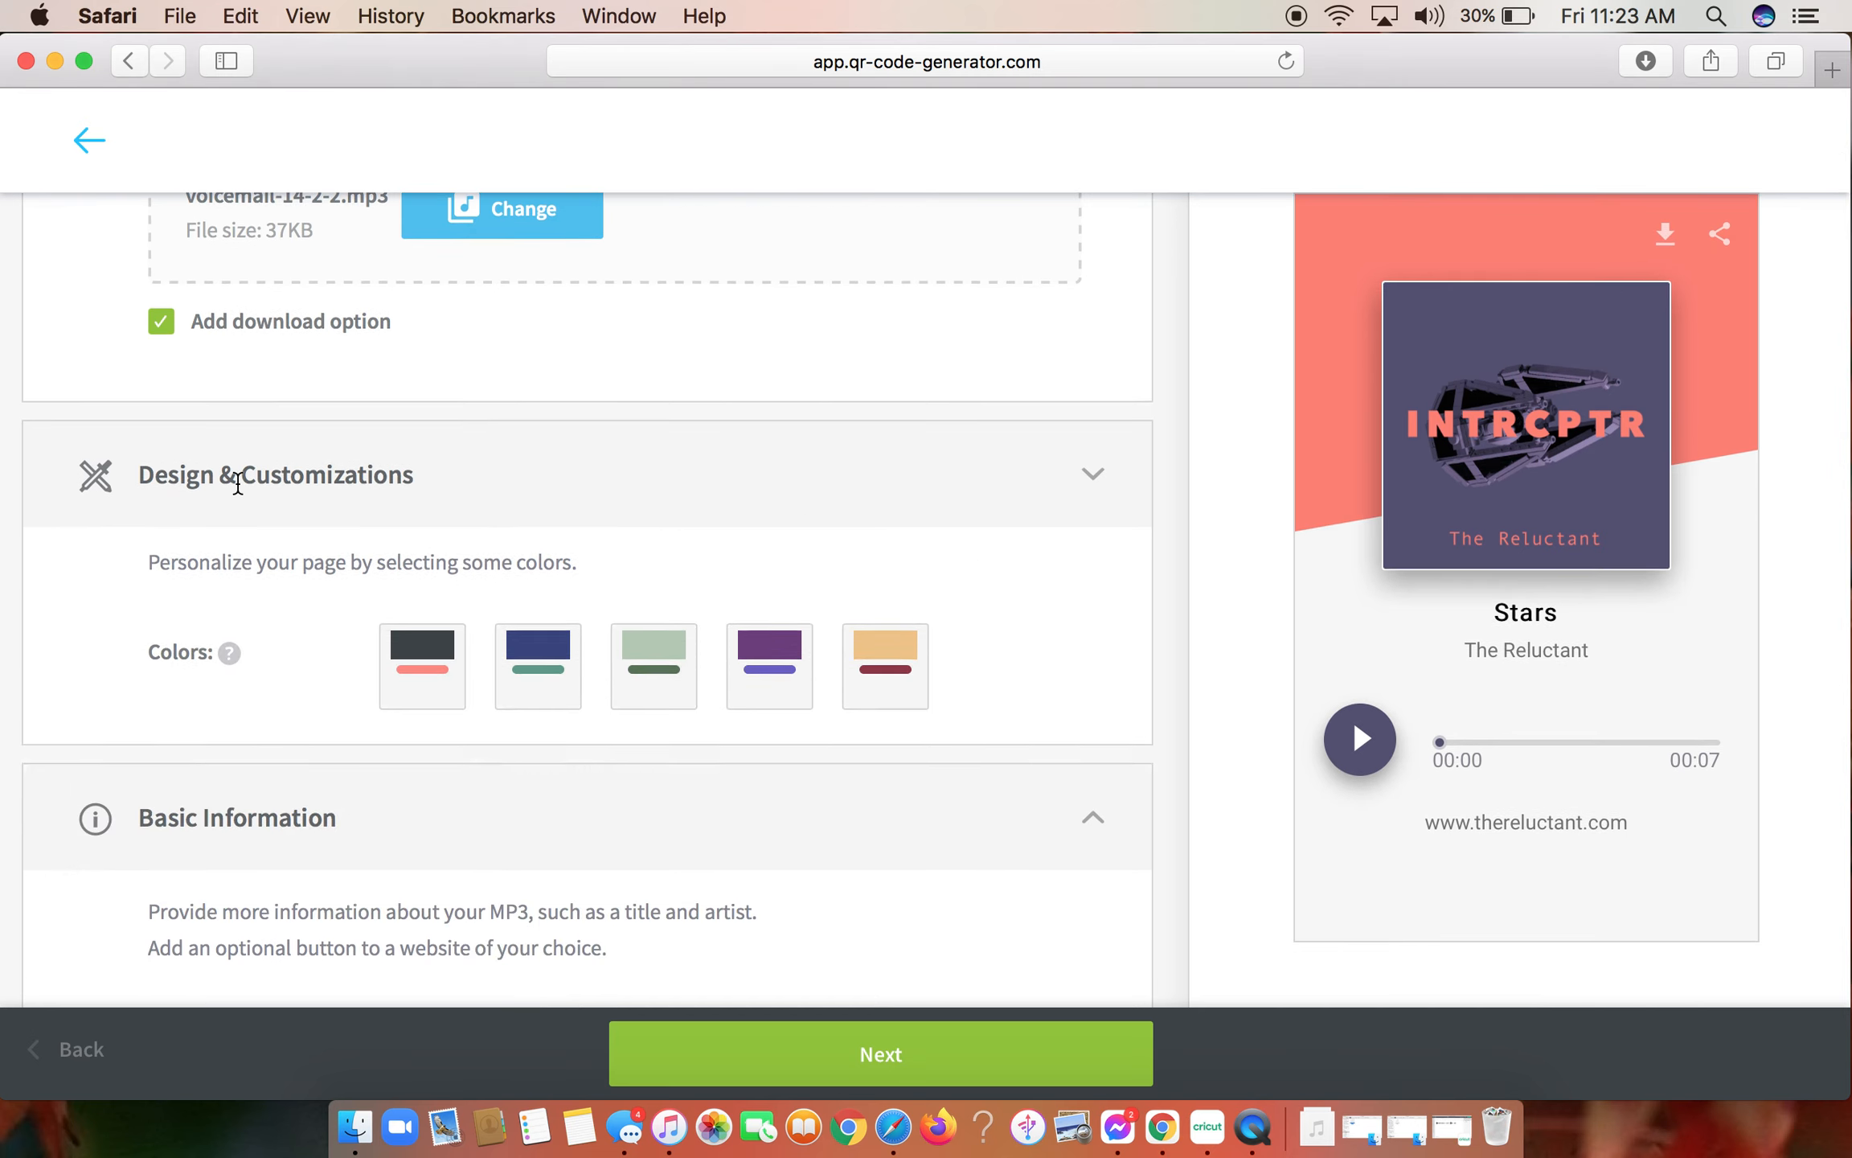
pyautogui.click(547, 476)
pyautogui.scroll(-2, 544, 552)
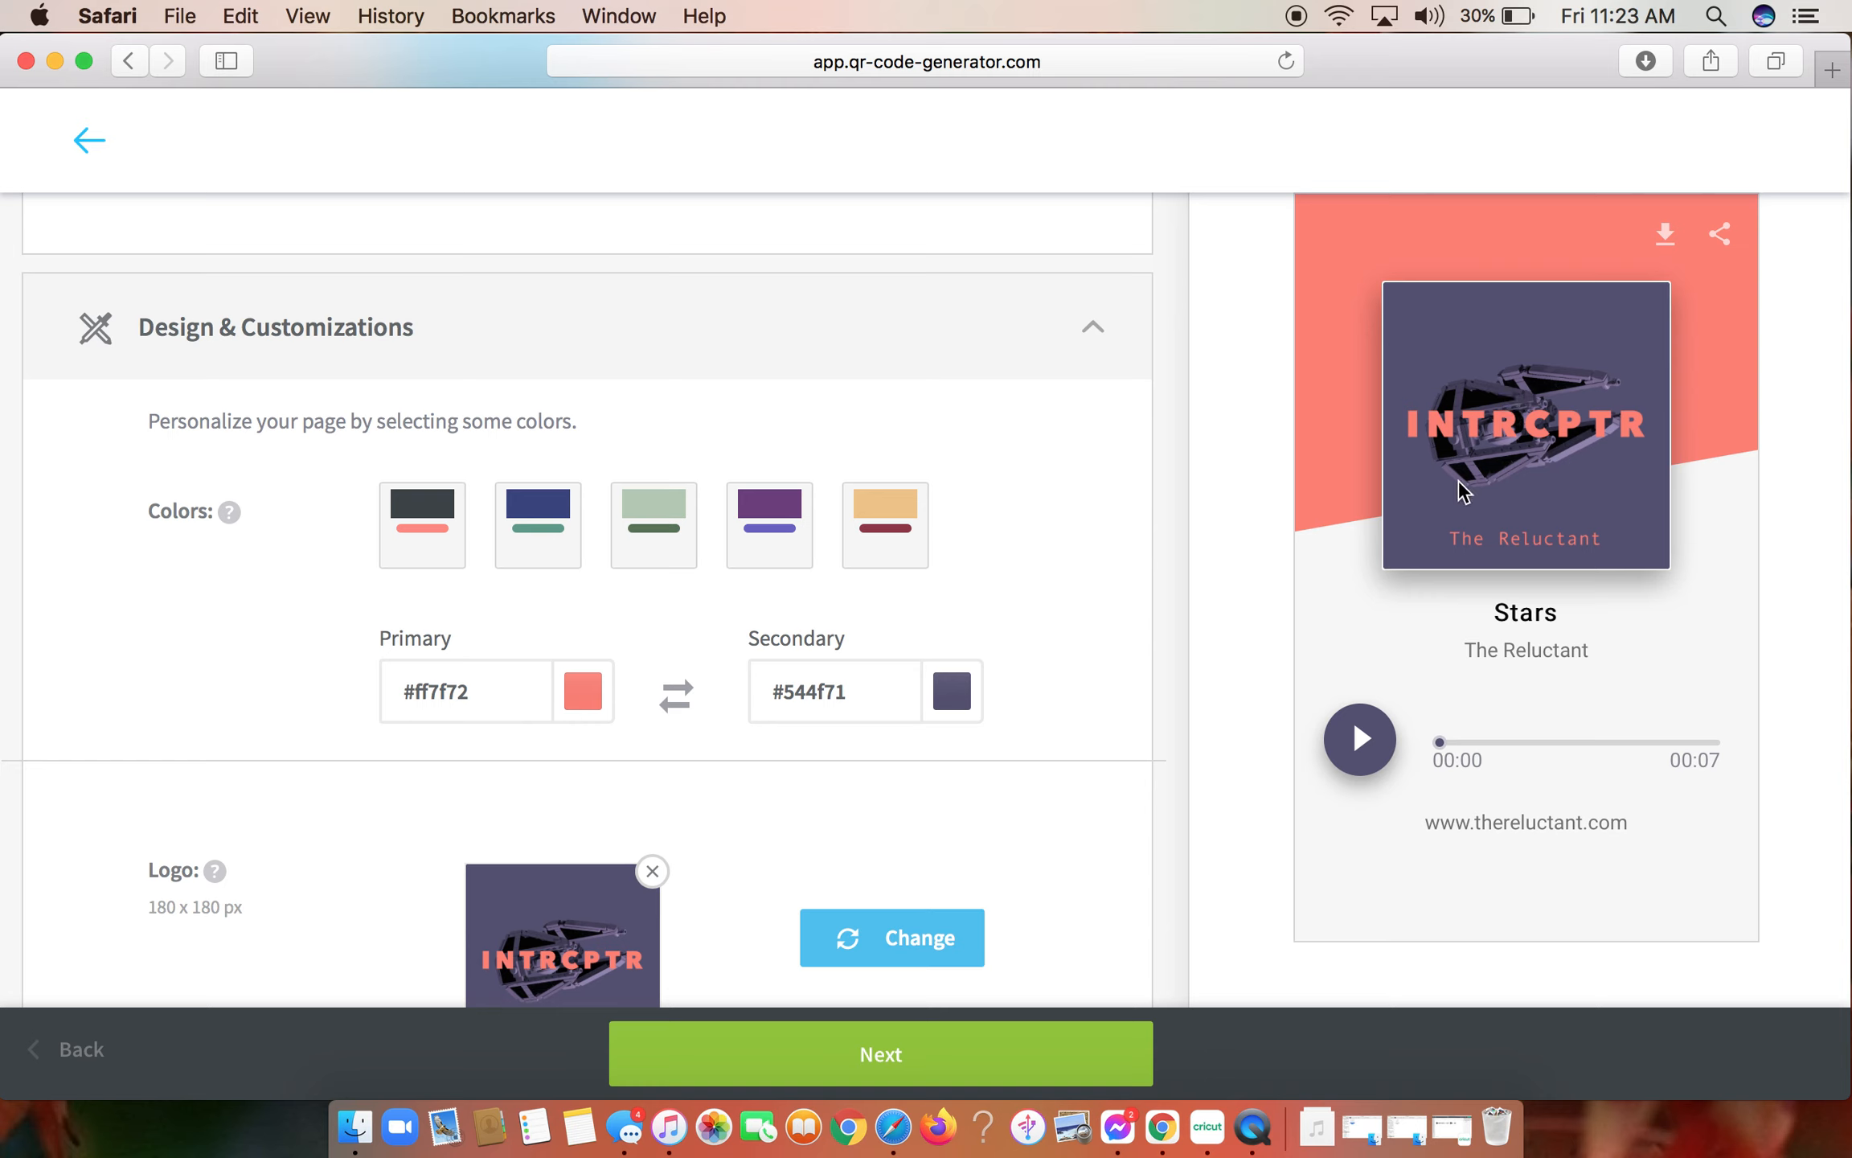
pyautogui.click(773, 528)
pyautogui.click(689, 526)
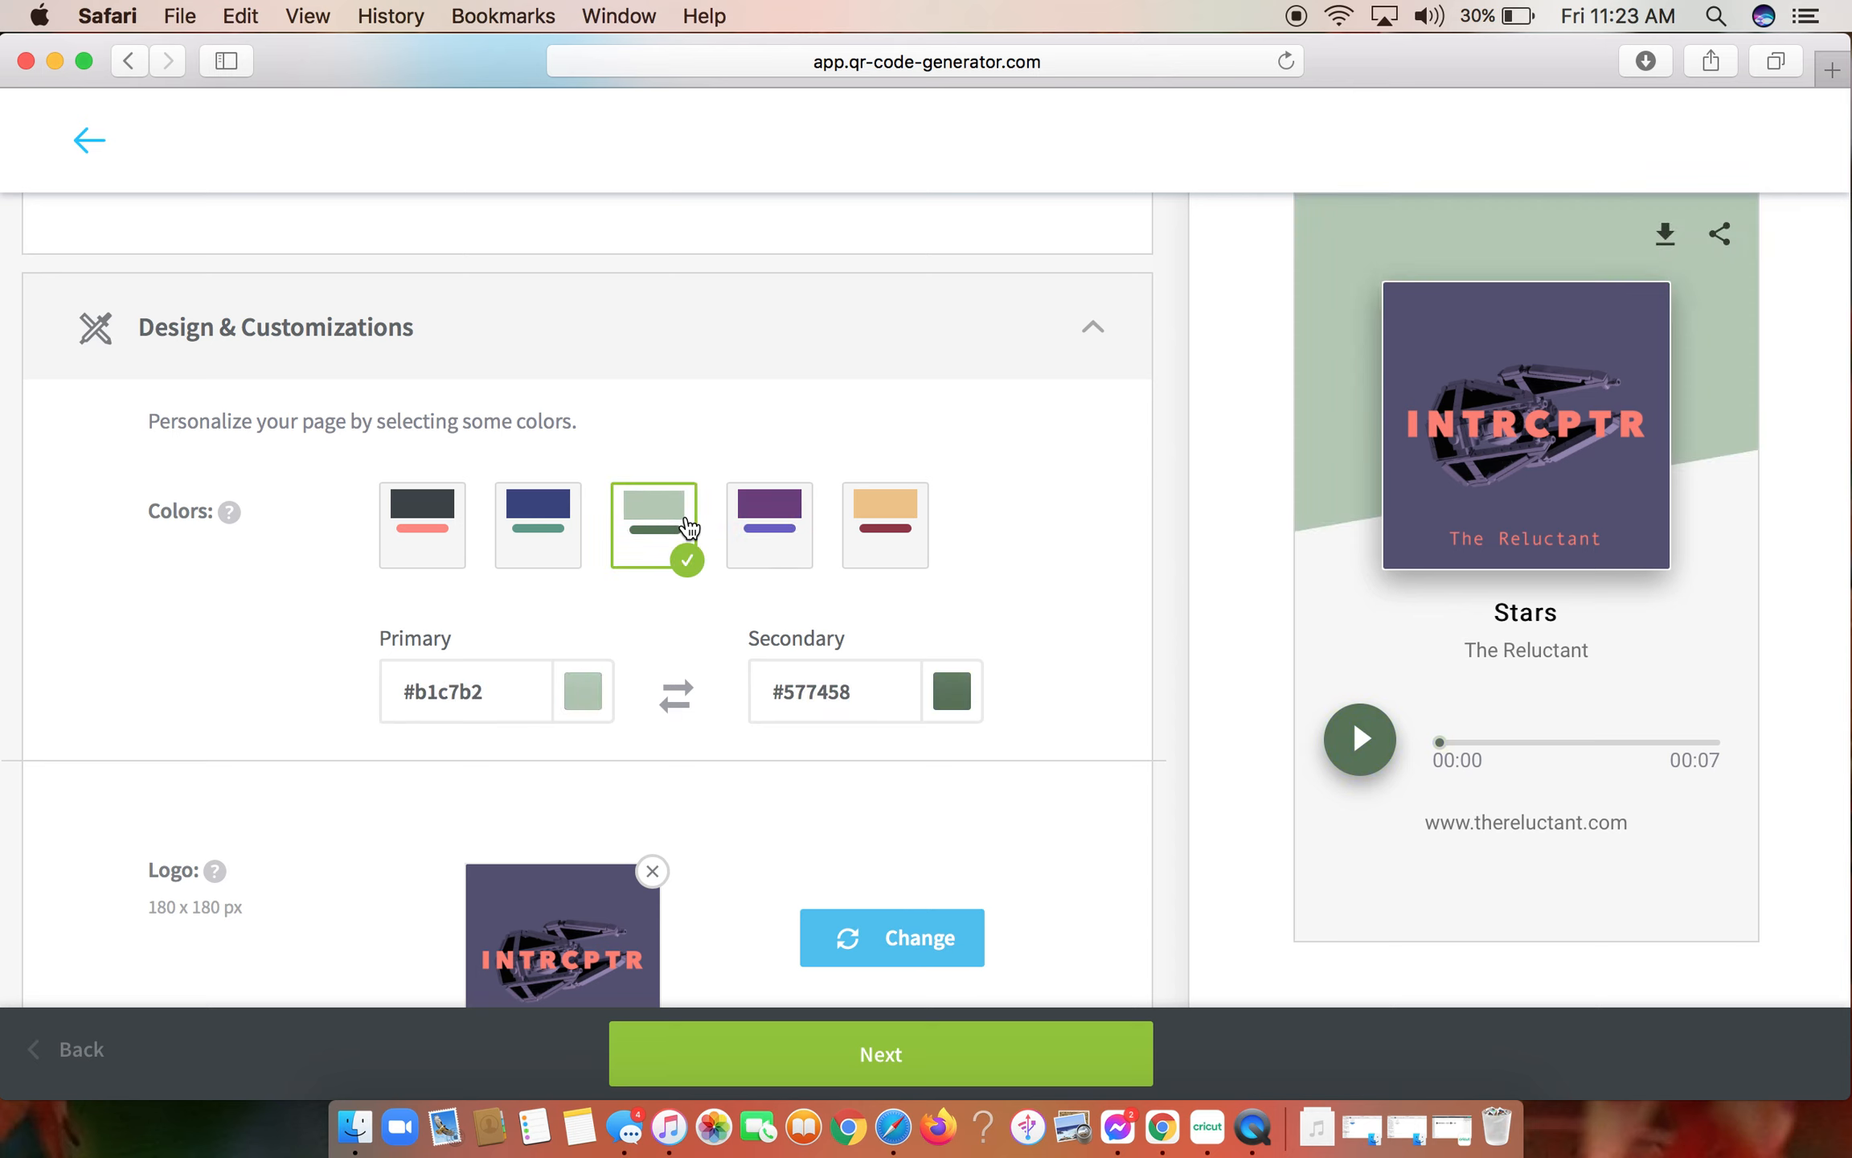
pyautogui.click(545, 539)
pyautogui.click(443, 523)
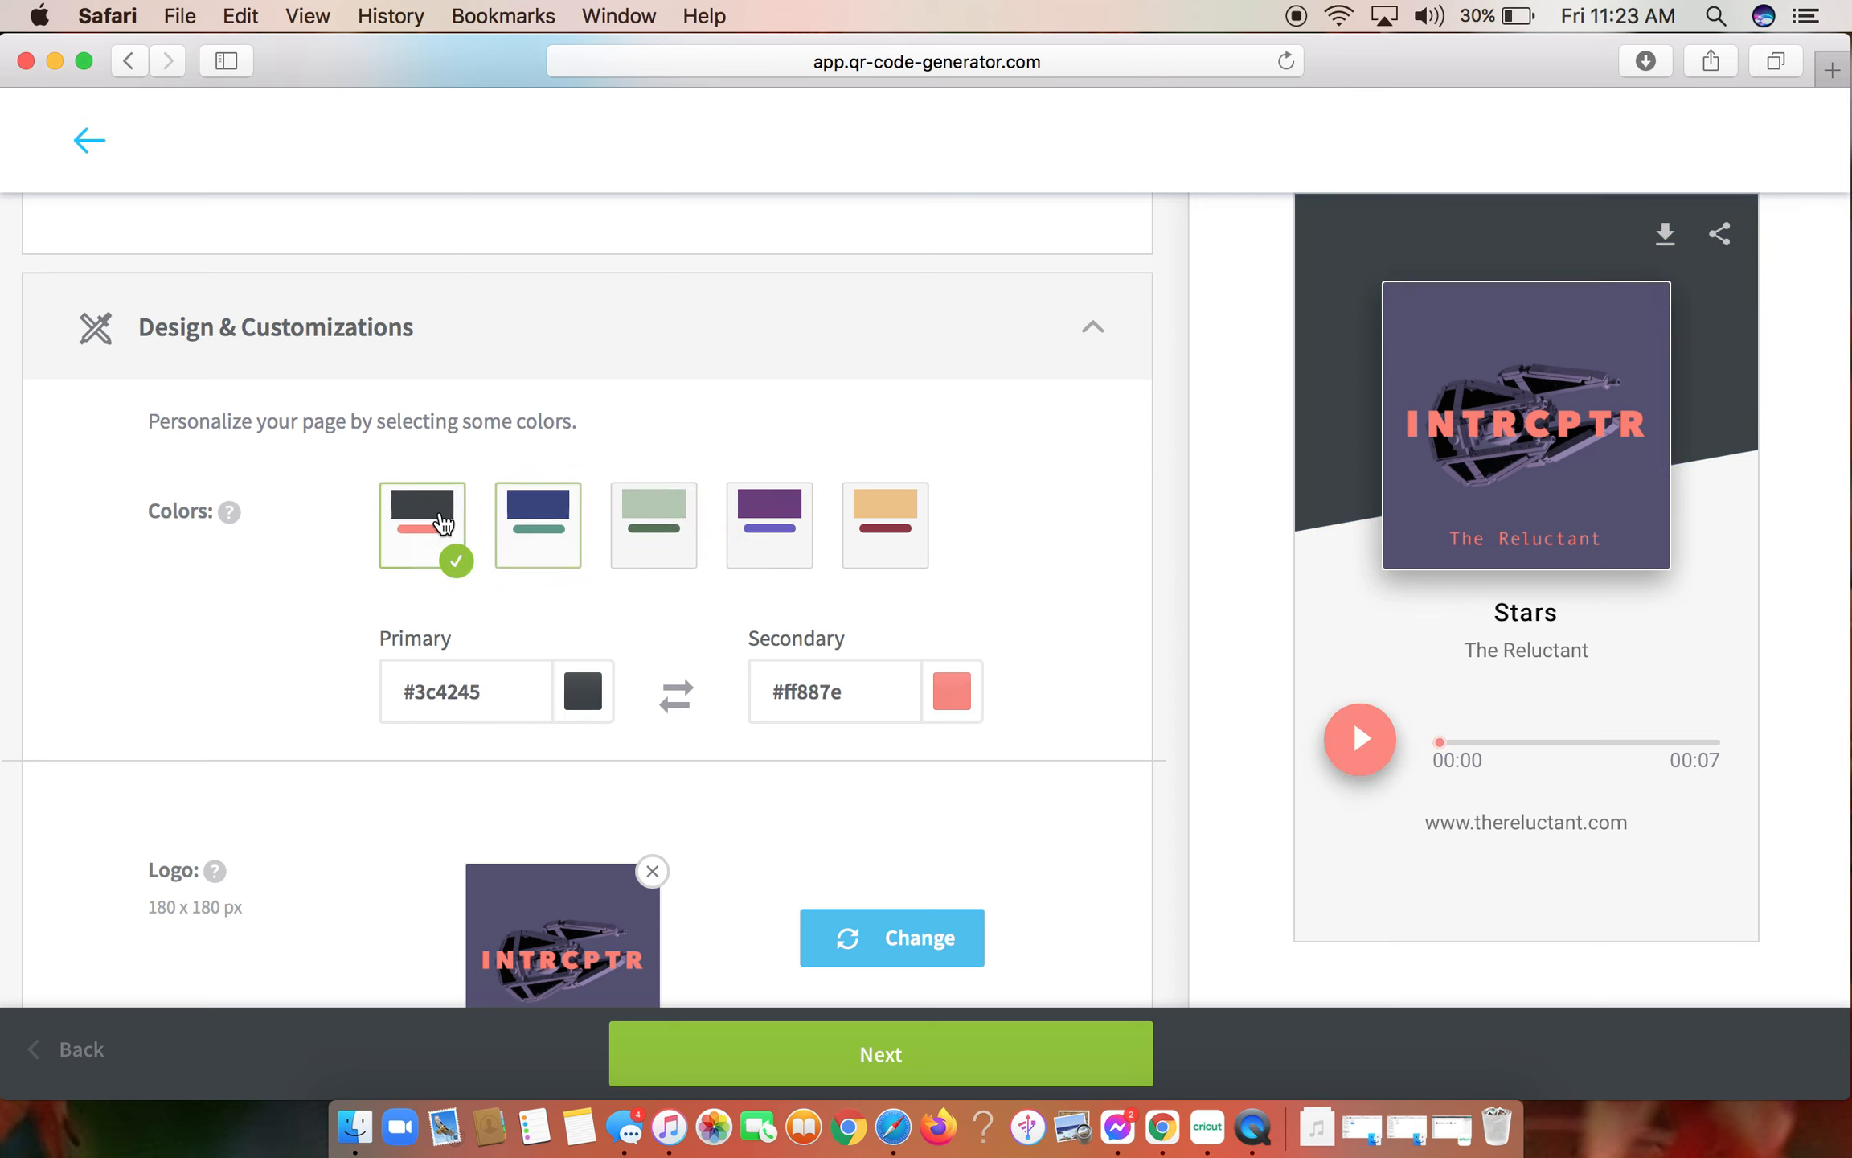
pyautogui.click(566, 540)
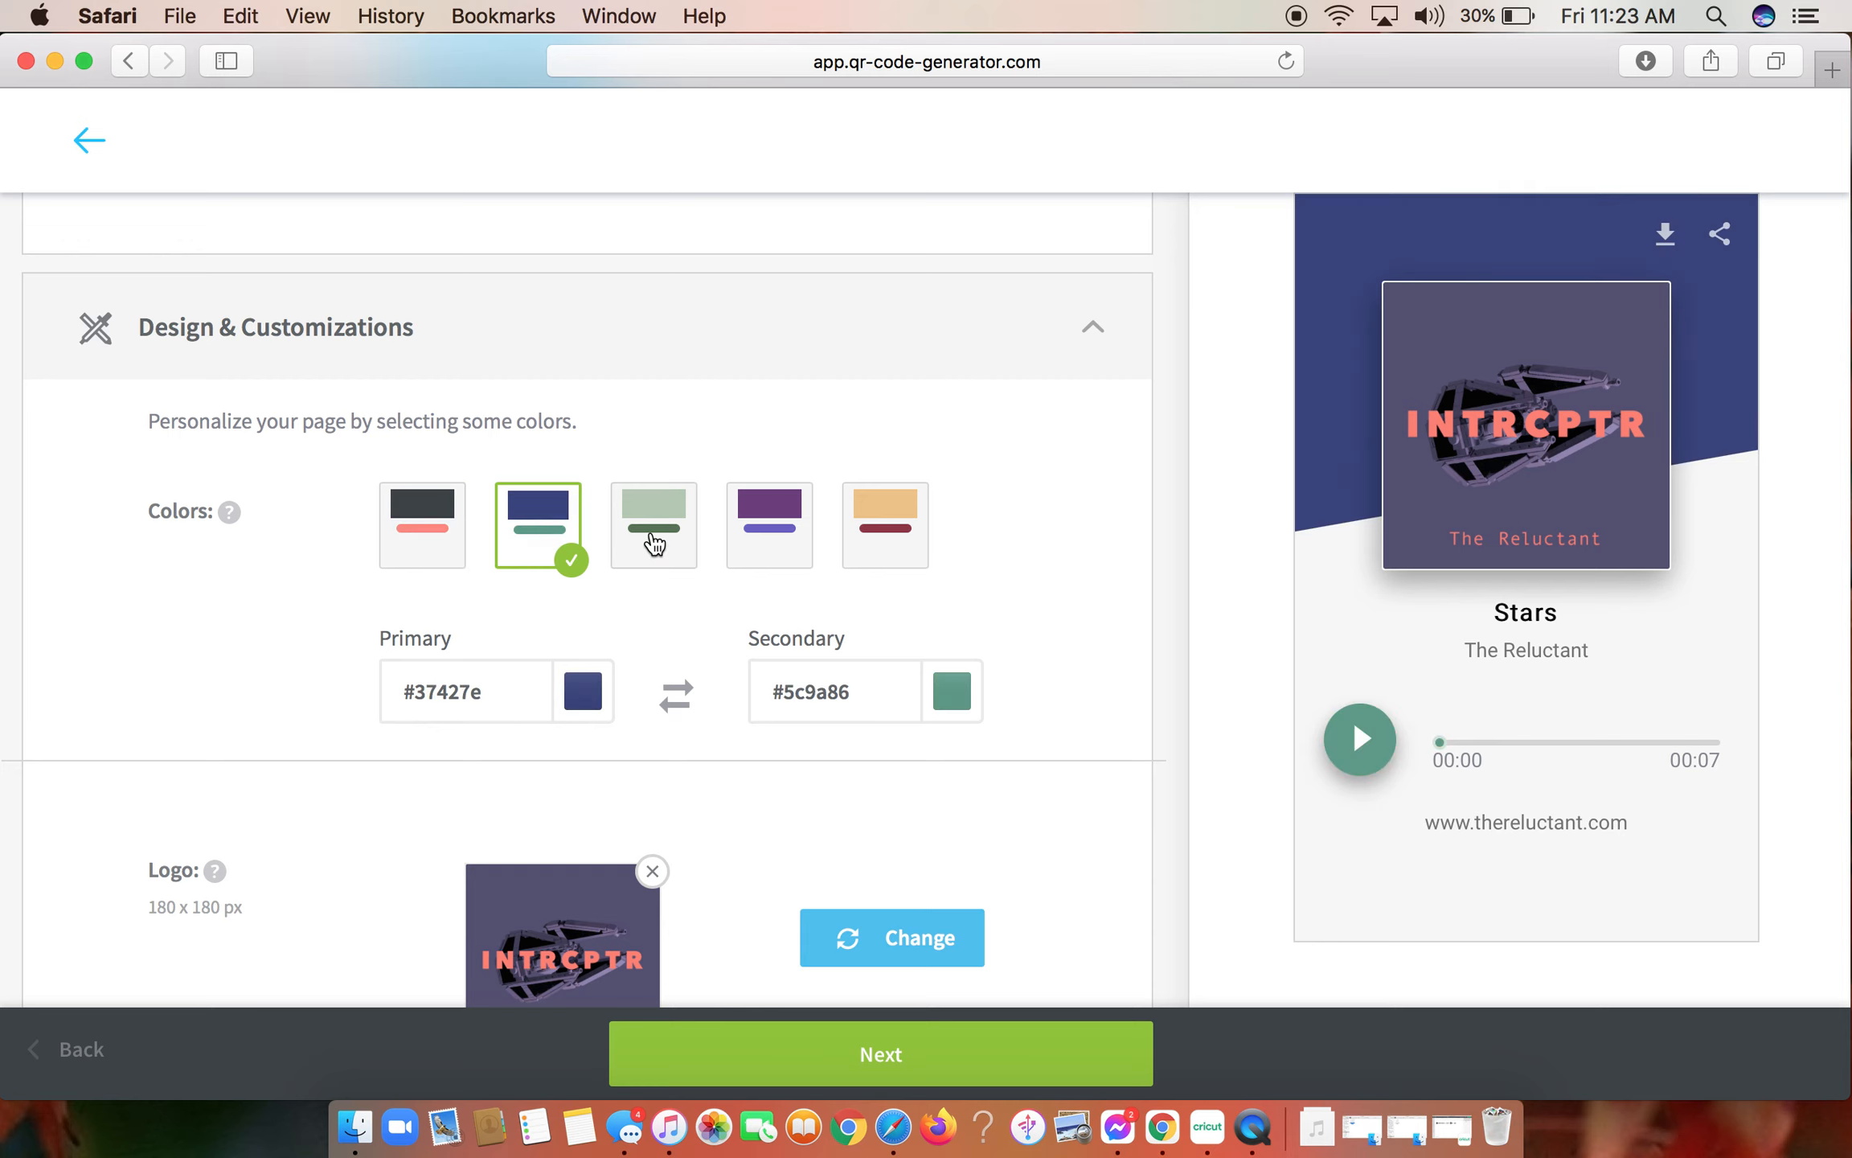
pyautogui.click(654, 543)
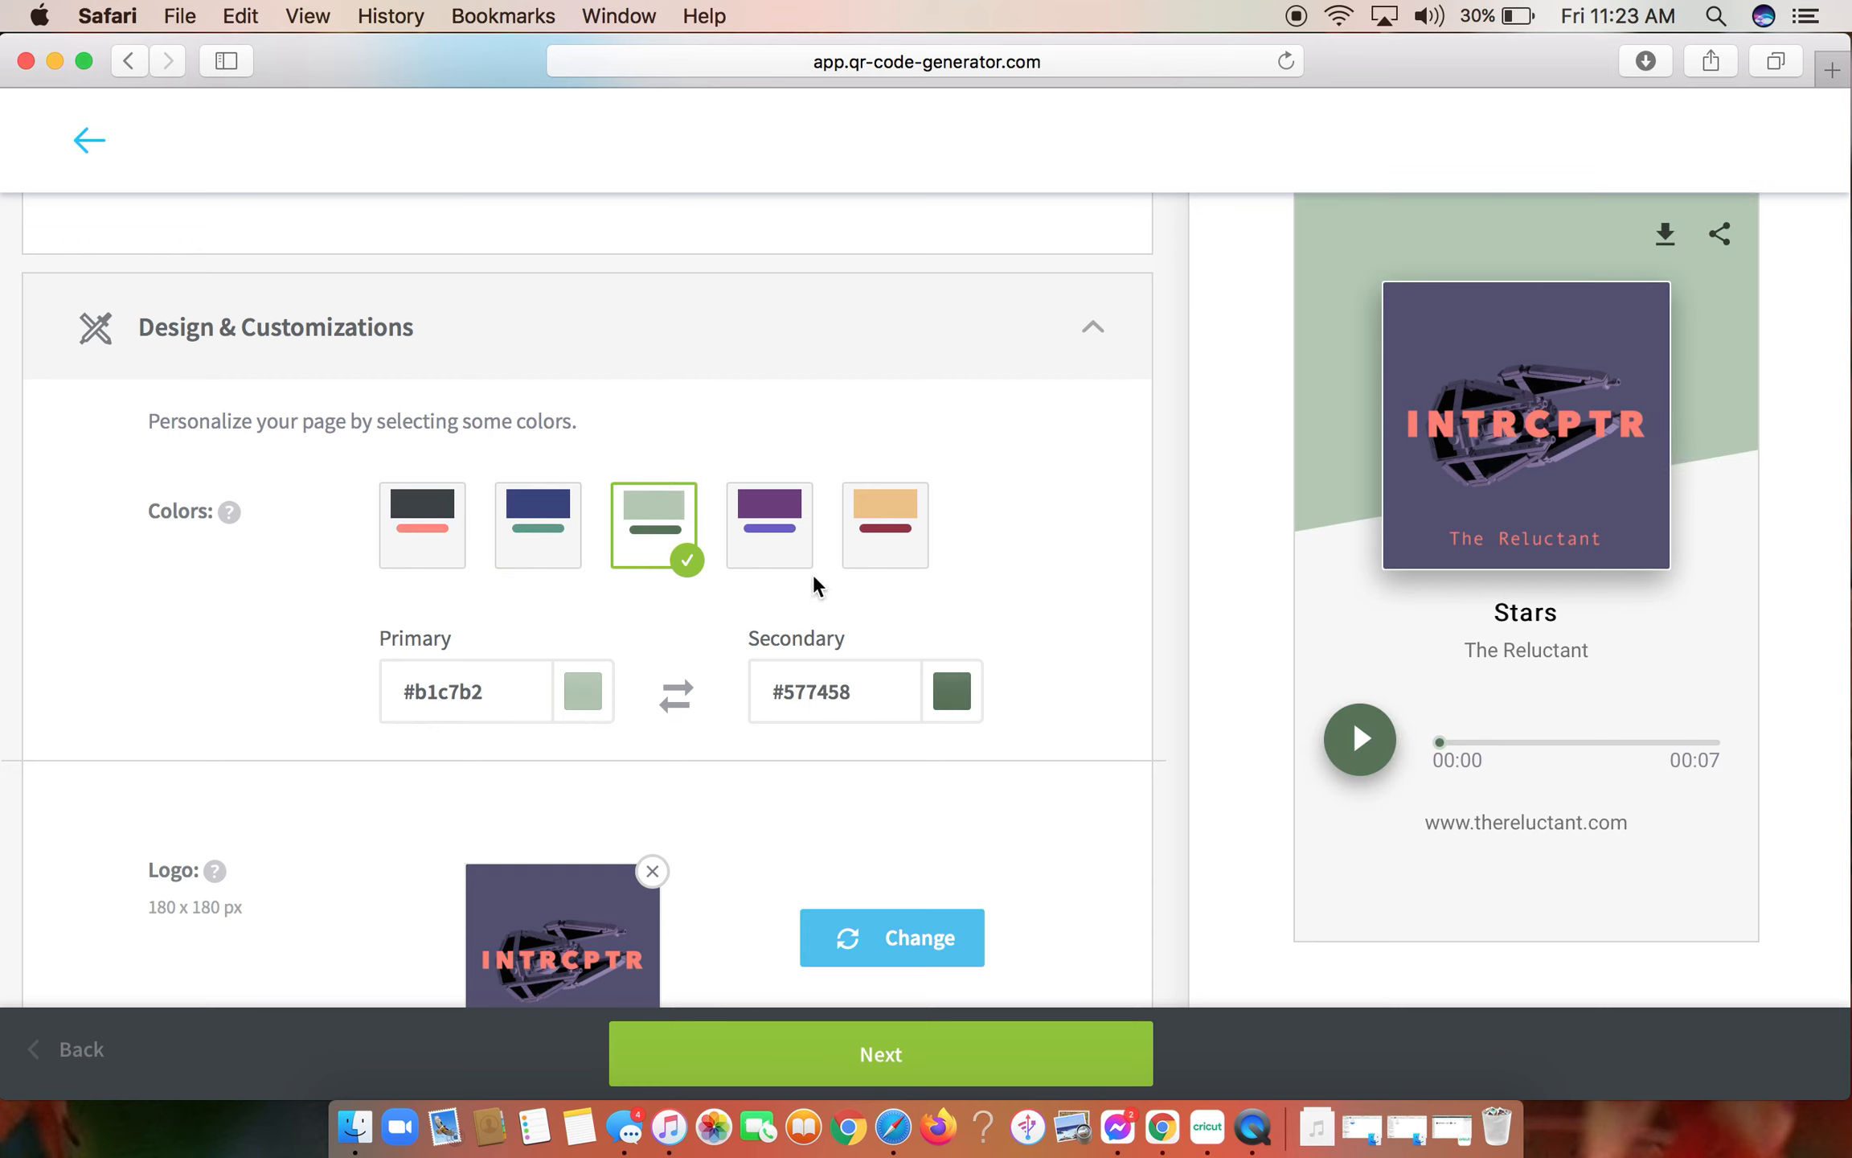
# - Set the page's secondary color to the custom blue #6d97ba
pyautogui.click(956, 697)
pyautogui.click(1035, 820)
pyautogui.click(1060, 911)
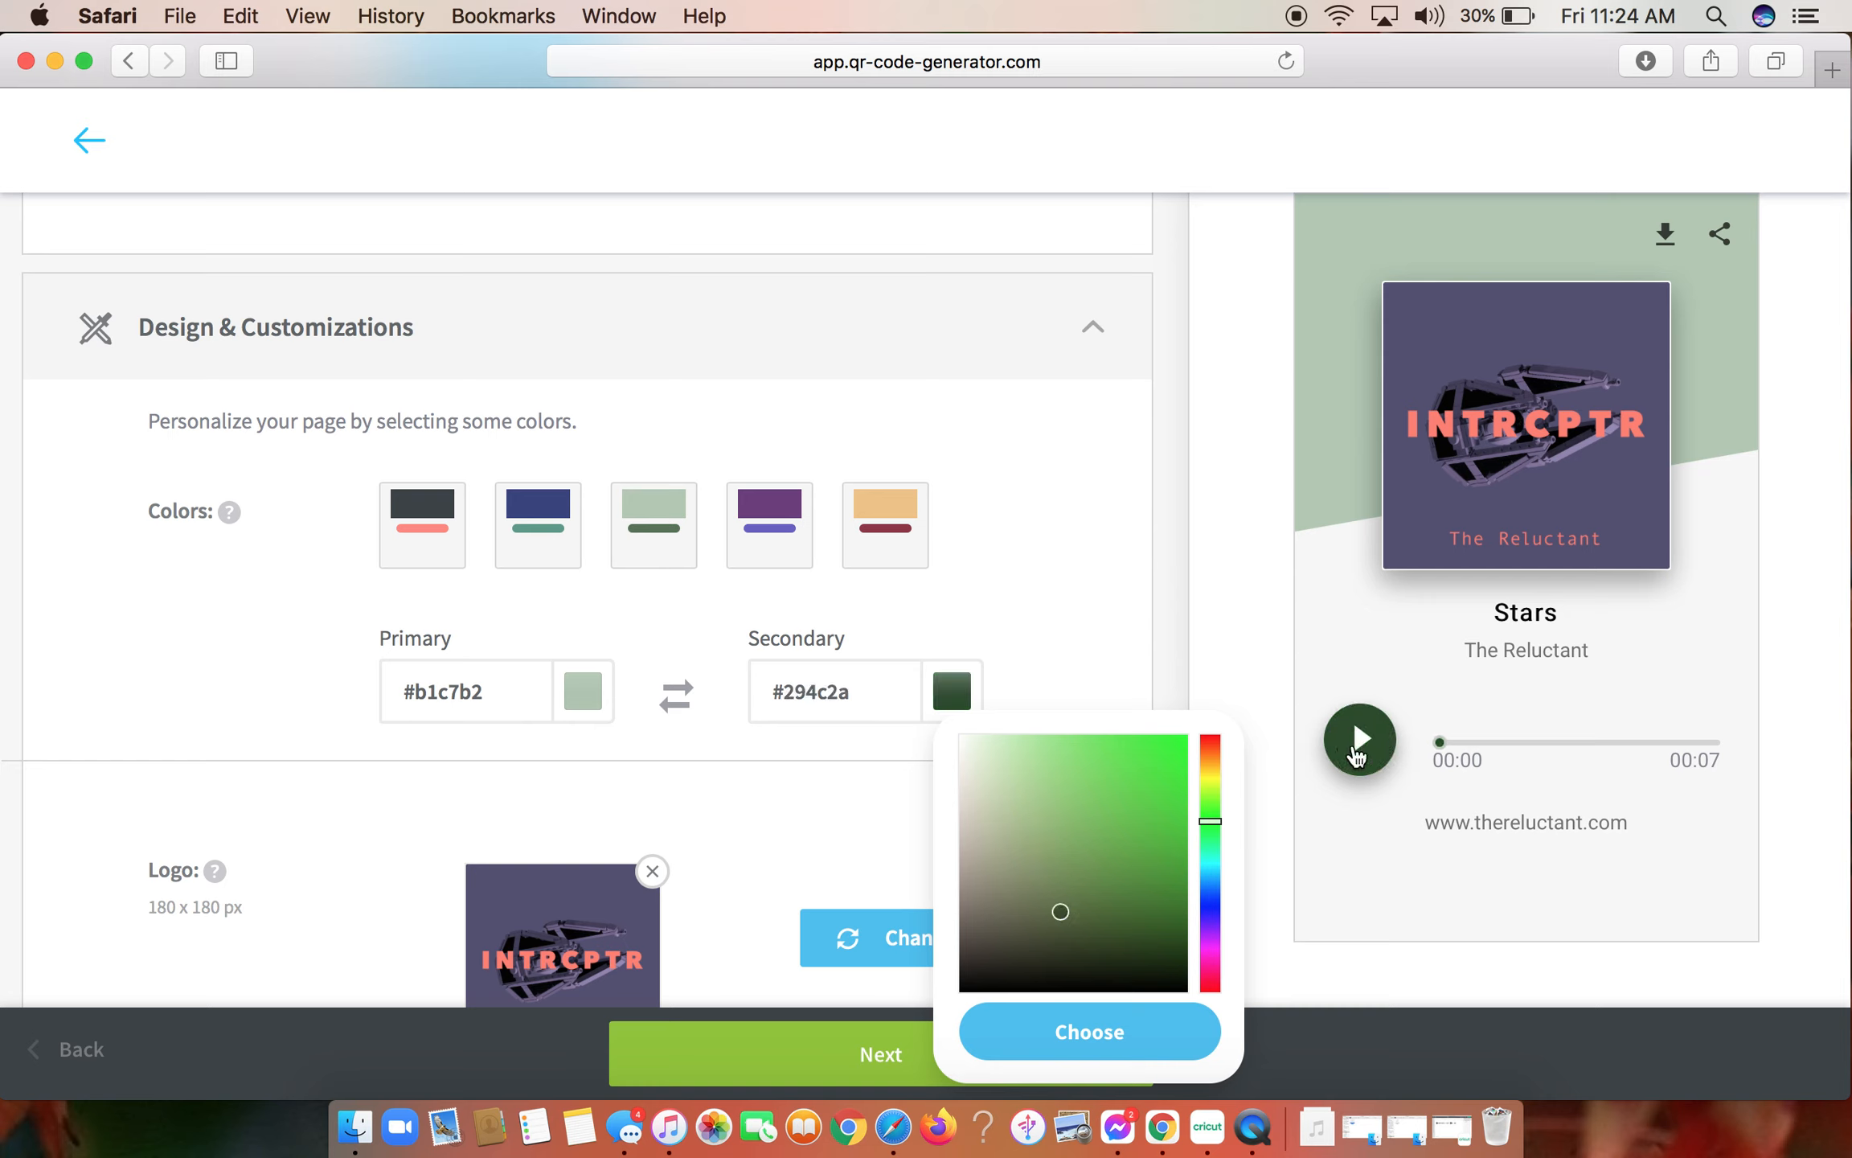
pyautogui.click(1058, 828)
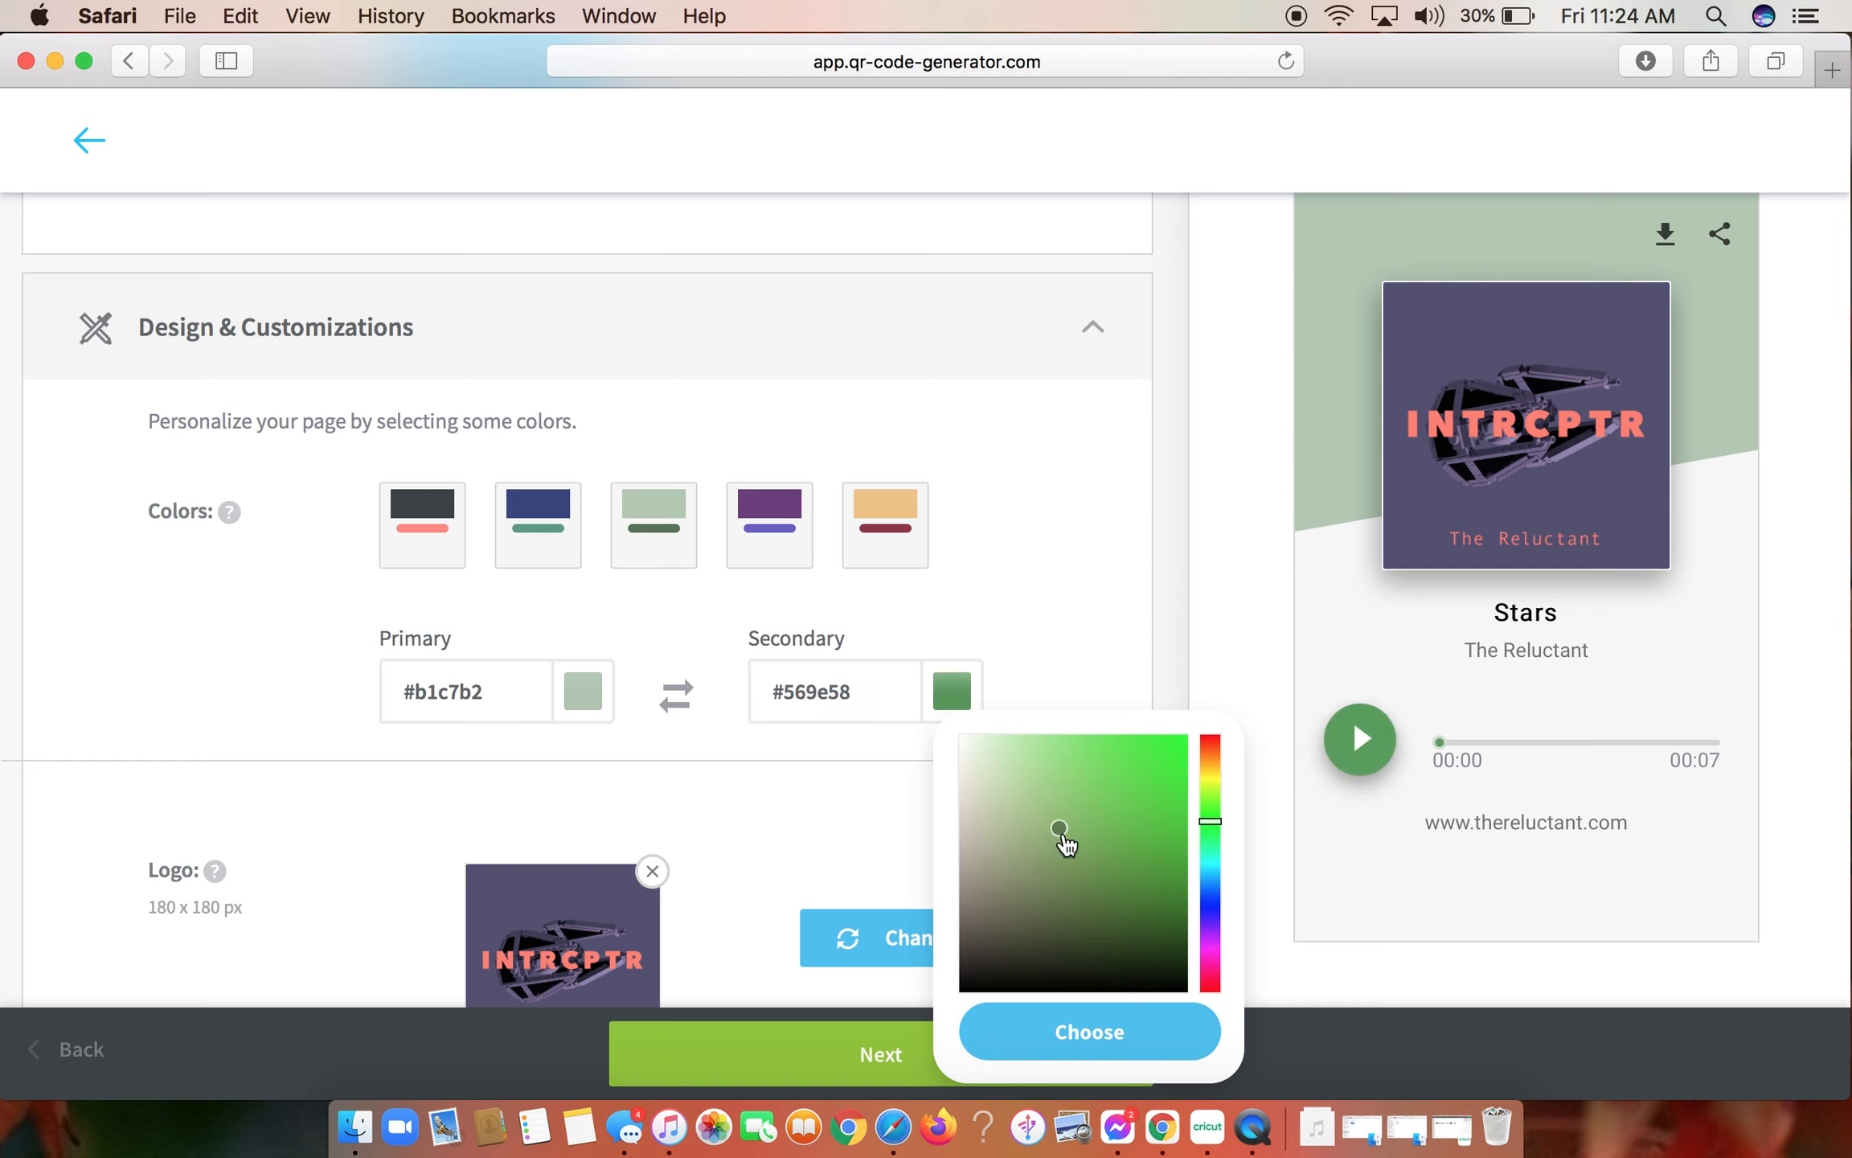
pyautogui.click(1033, 808)
pyautogui.click(1057, 884)
pyautogui.click(1011, 862)
pyautogui.click(1212, 883)
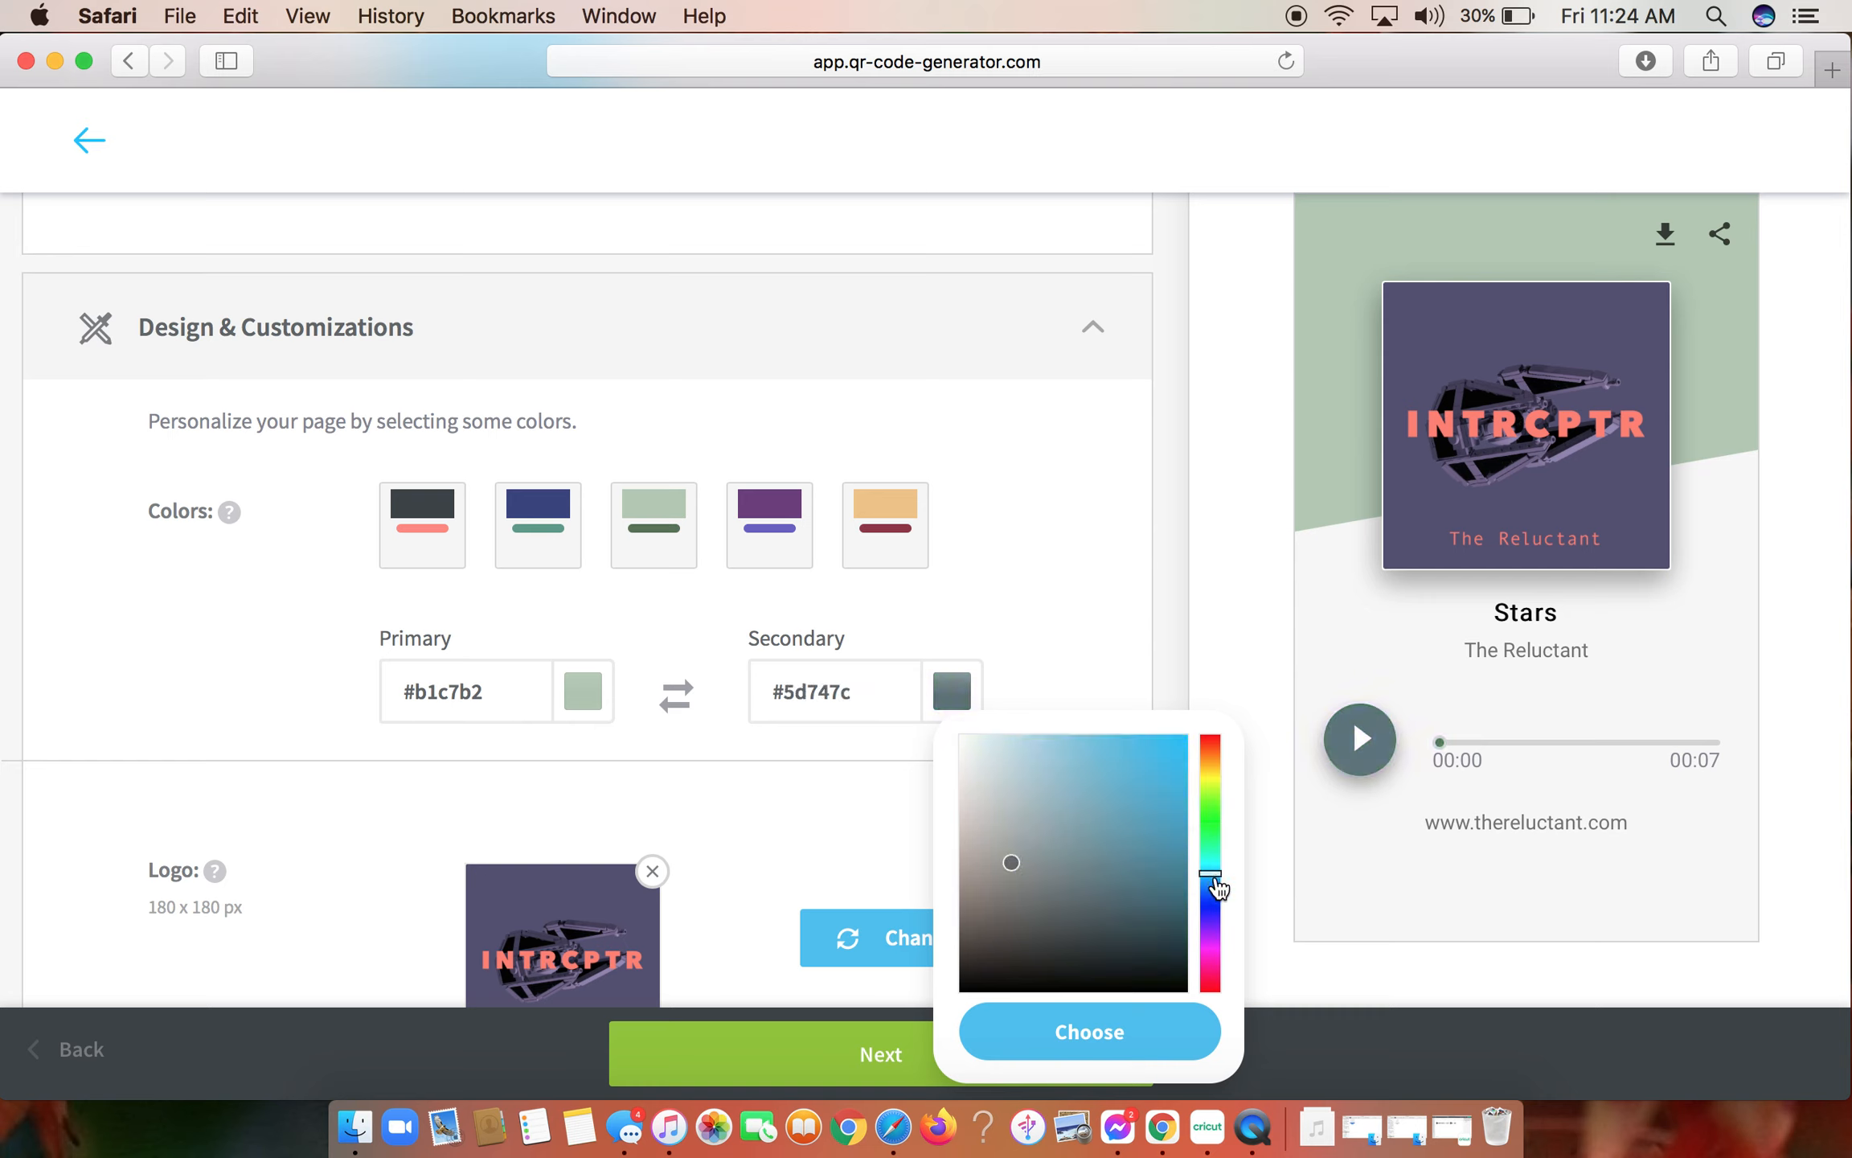
pyautogui.click(1216, 884)
pyautogui.click(1053, 808)
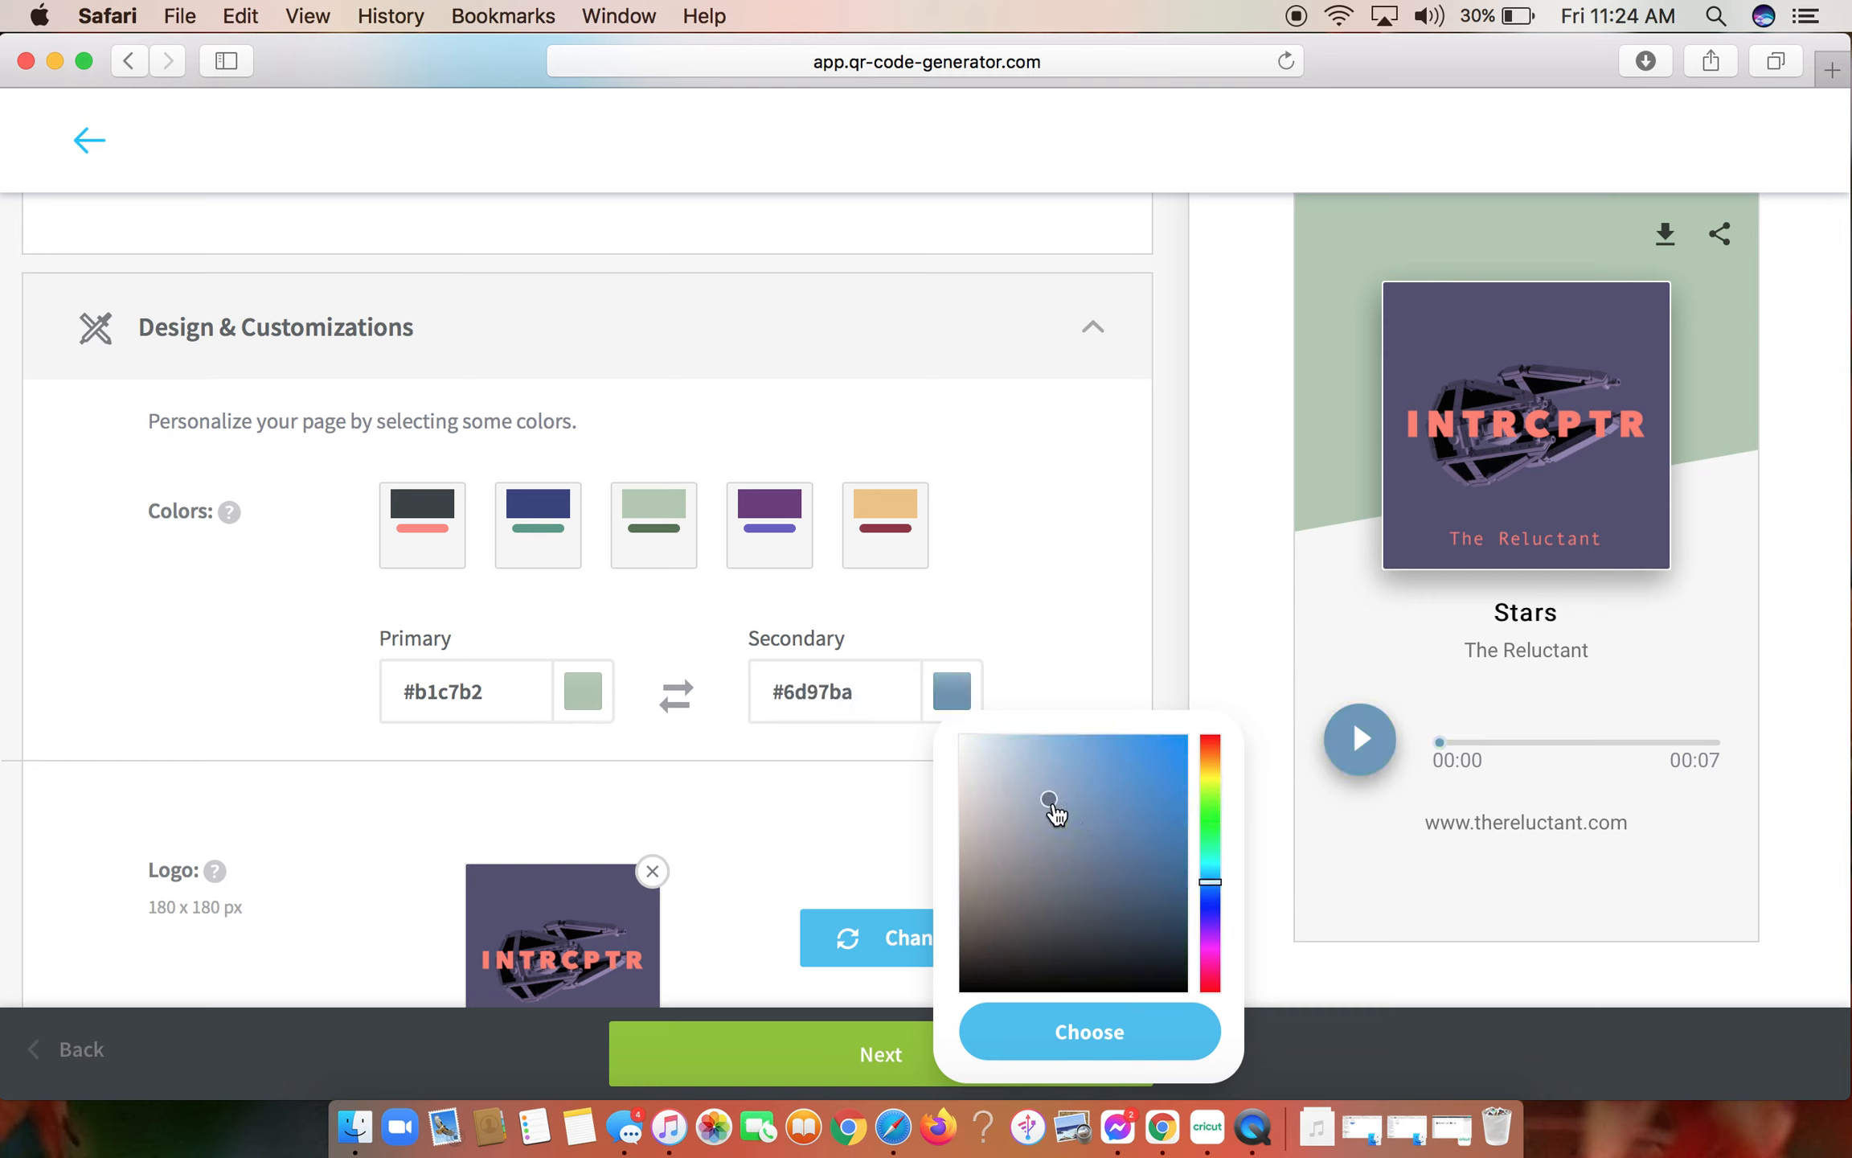
pyautogui.click(1057, 661)
# - Remove the default logo image and select a family photo from Downloads as its replacement
pyautogui.scroll(-5, 1054, 653)
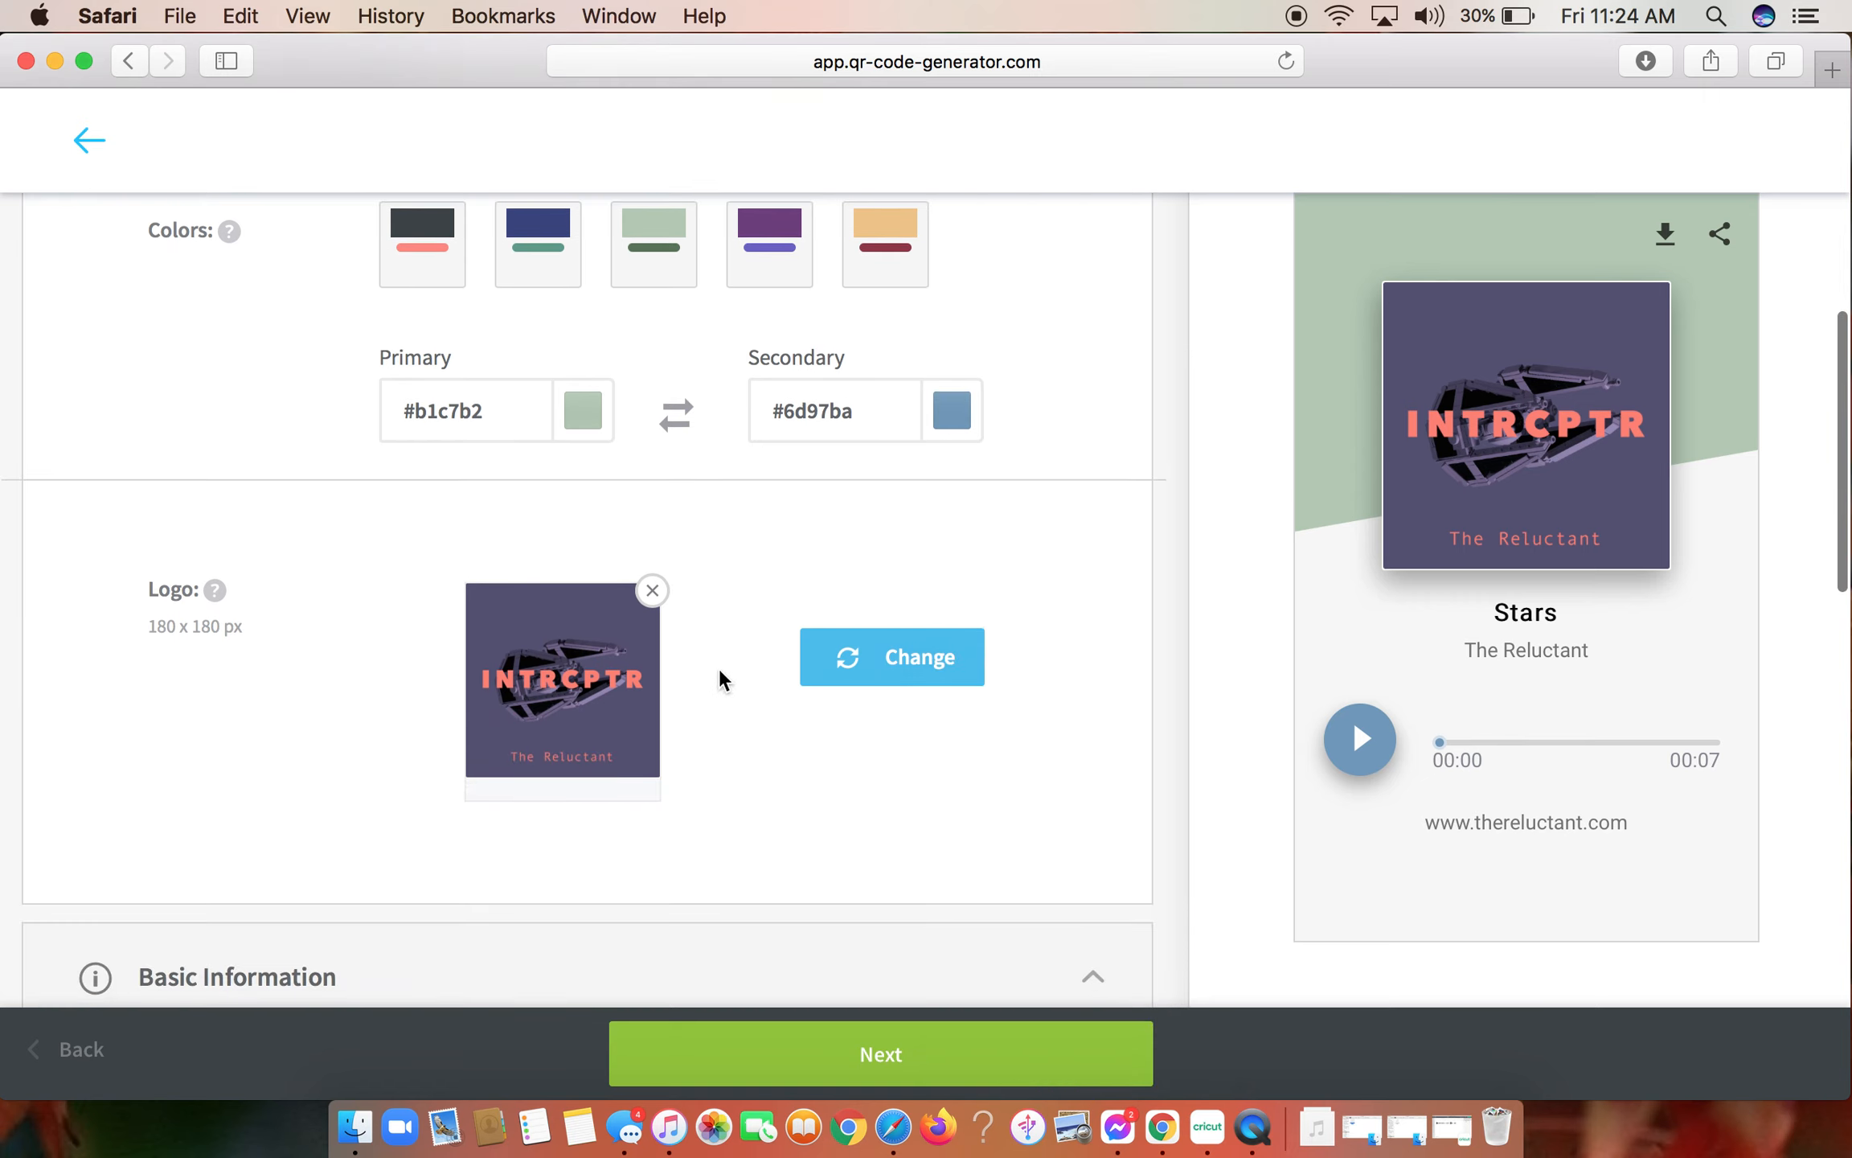
pyautogui.click(647, 599)
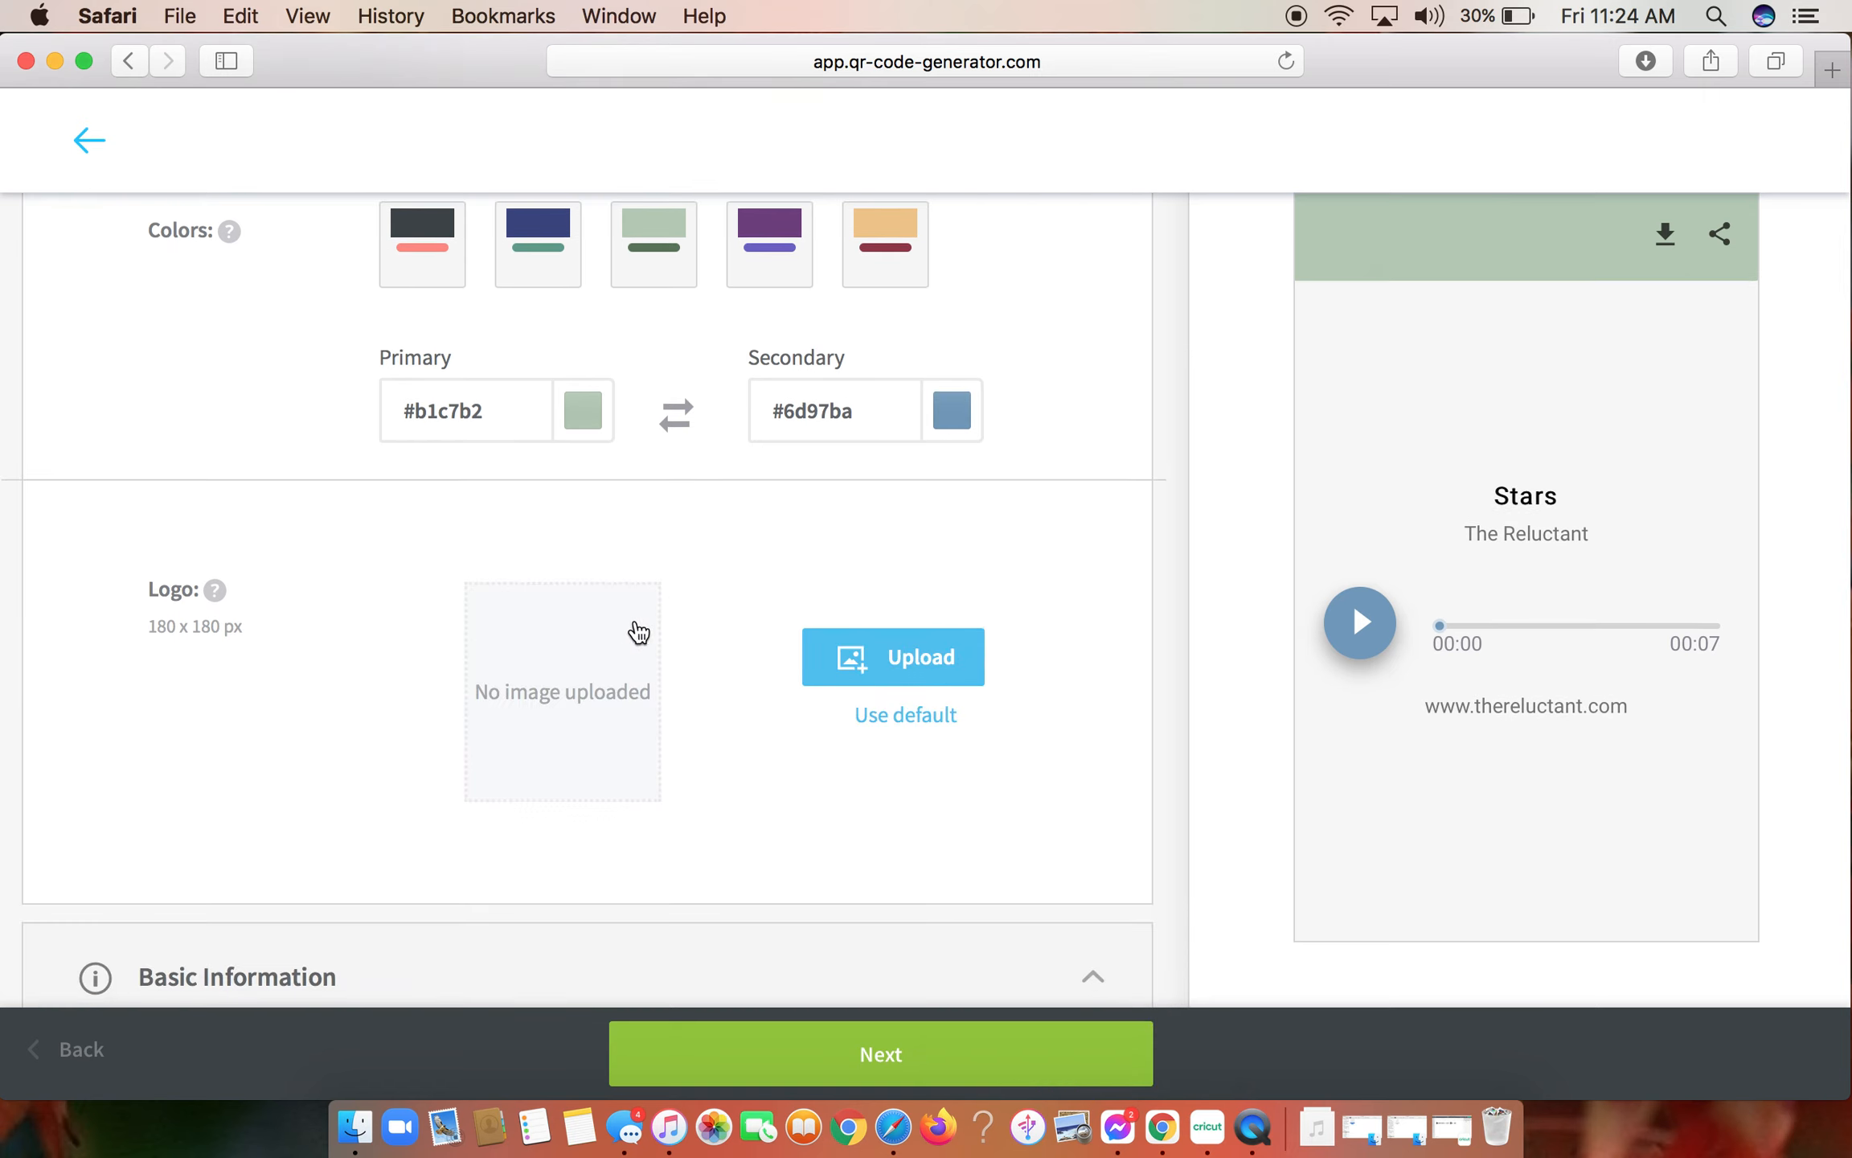
pyautogui.click(849, 665)
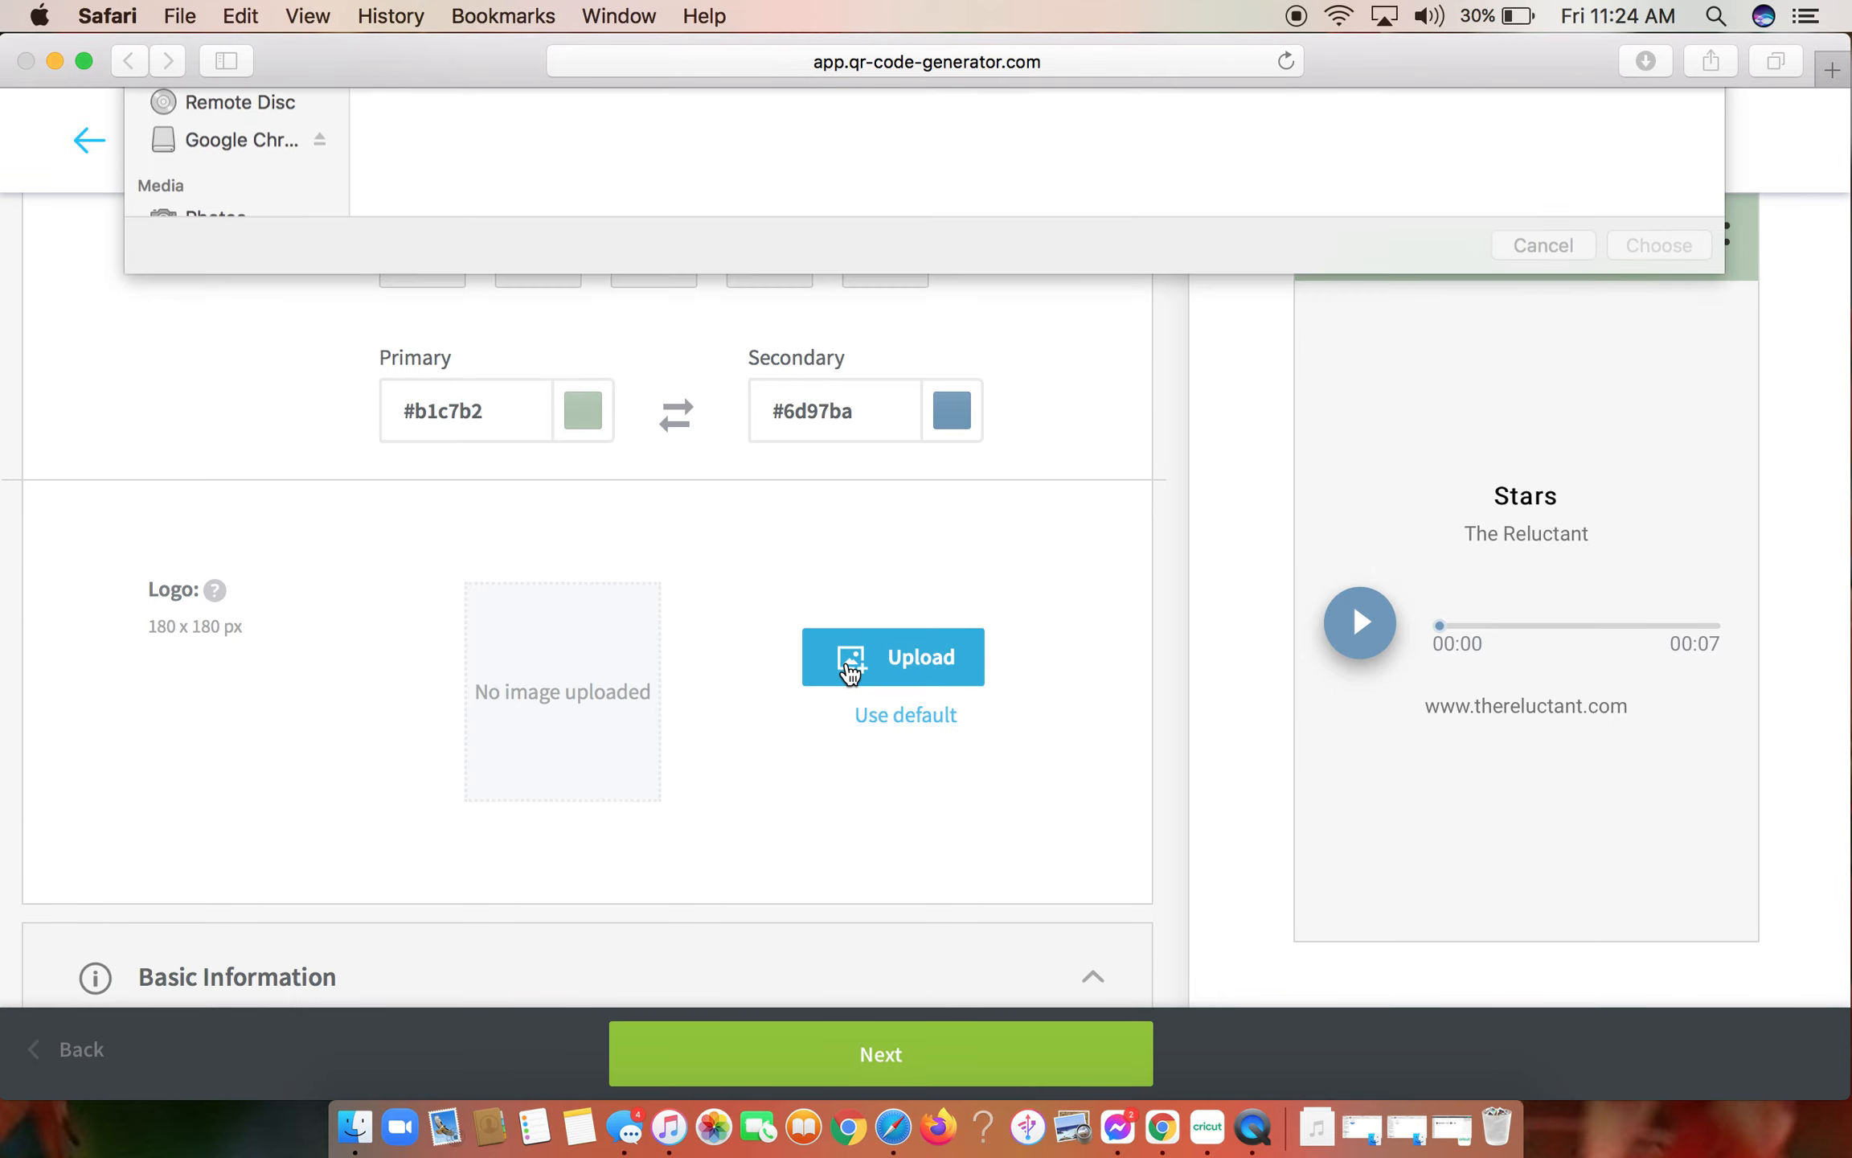
pyautogui.scroll(-20, 944, 436)
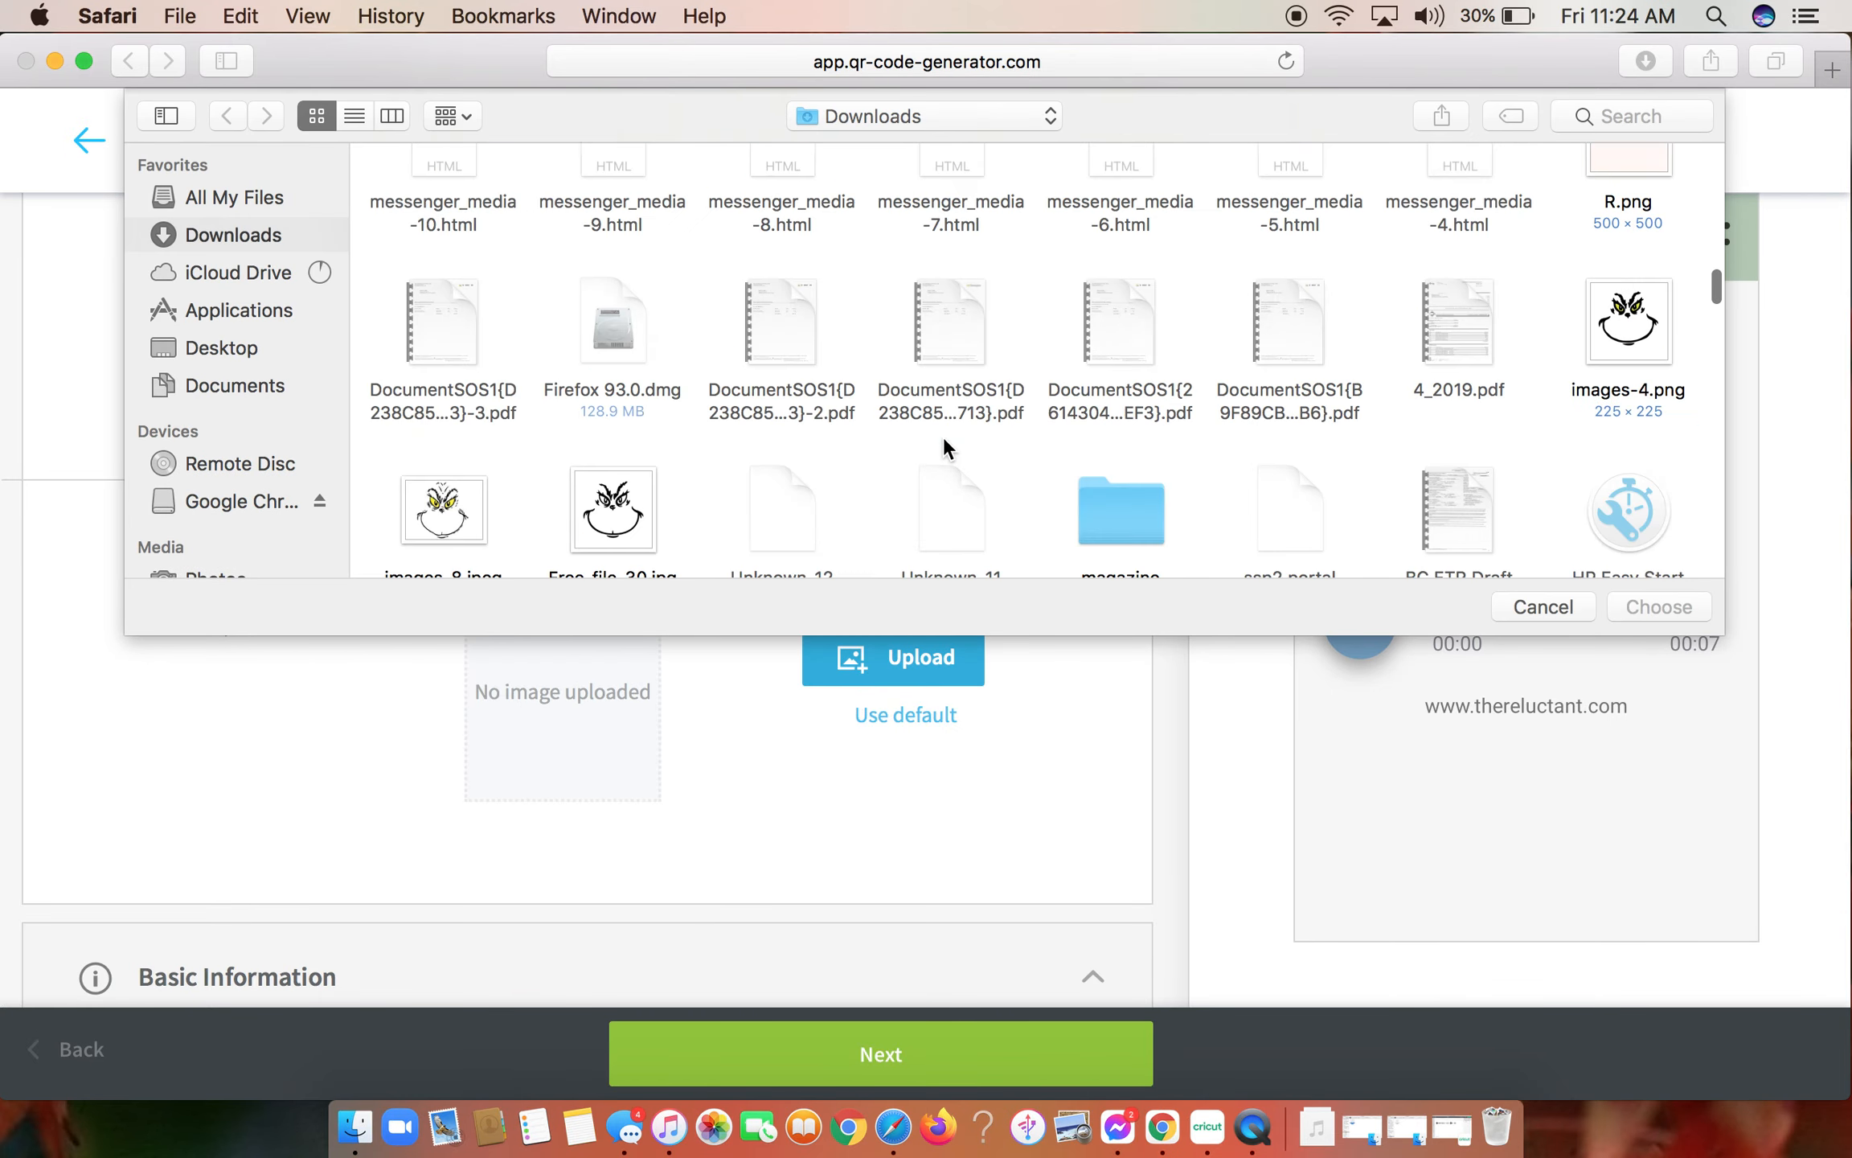
pyautogui.scroll(-20, 944, 437)
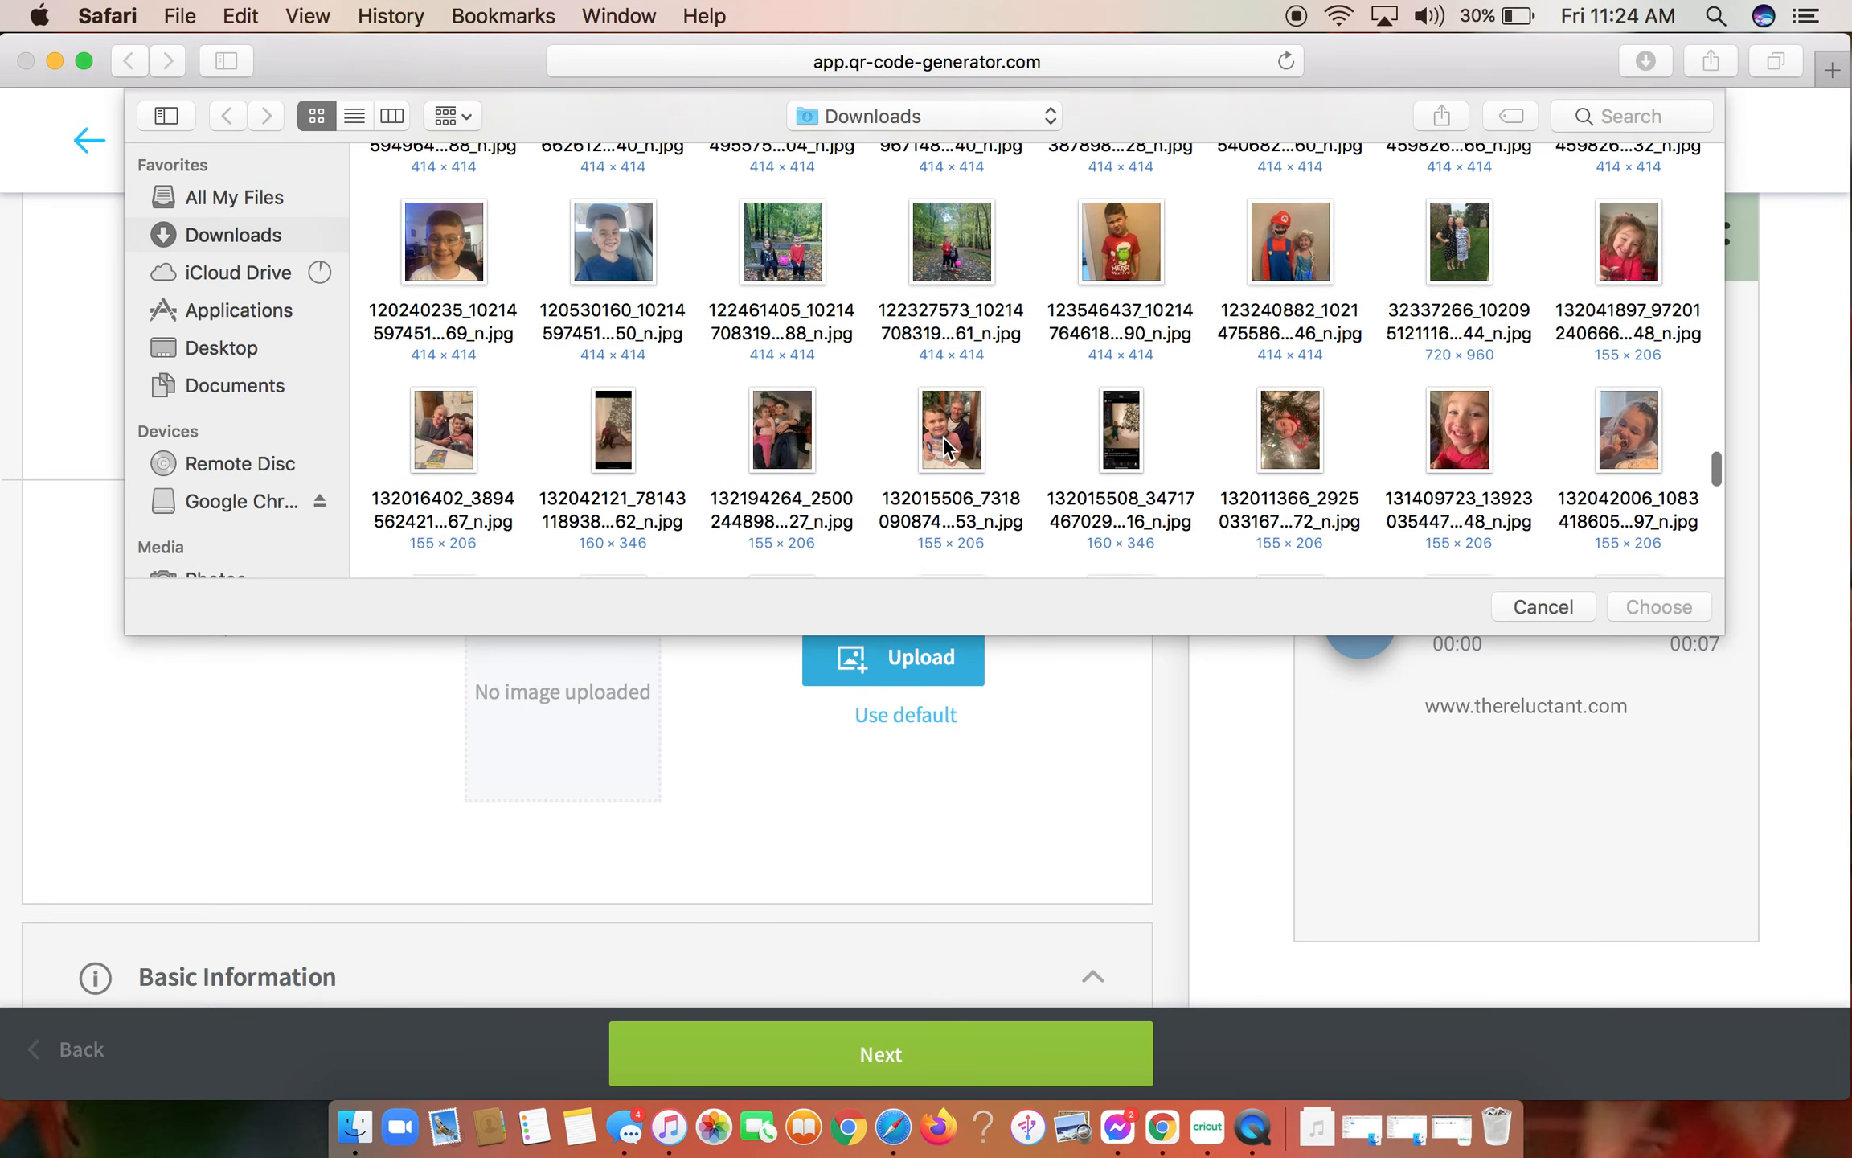
pyautogui.scroll(20, 943, 436)
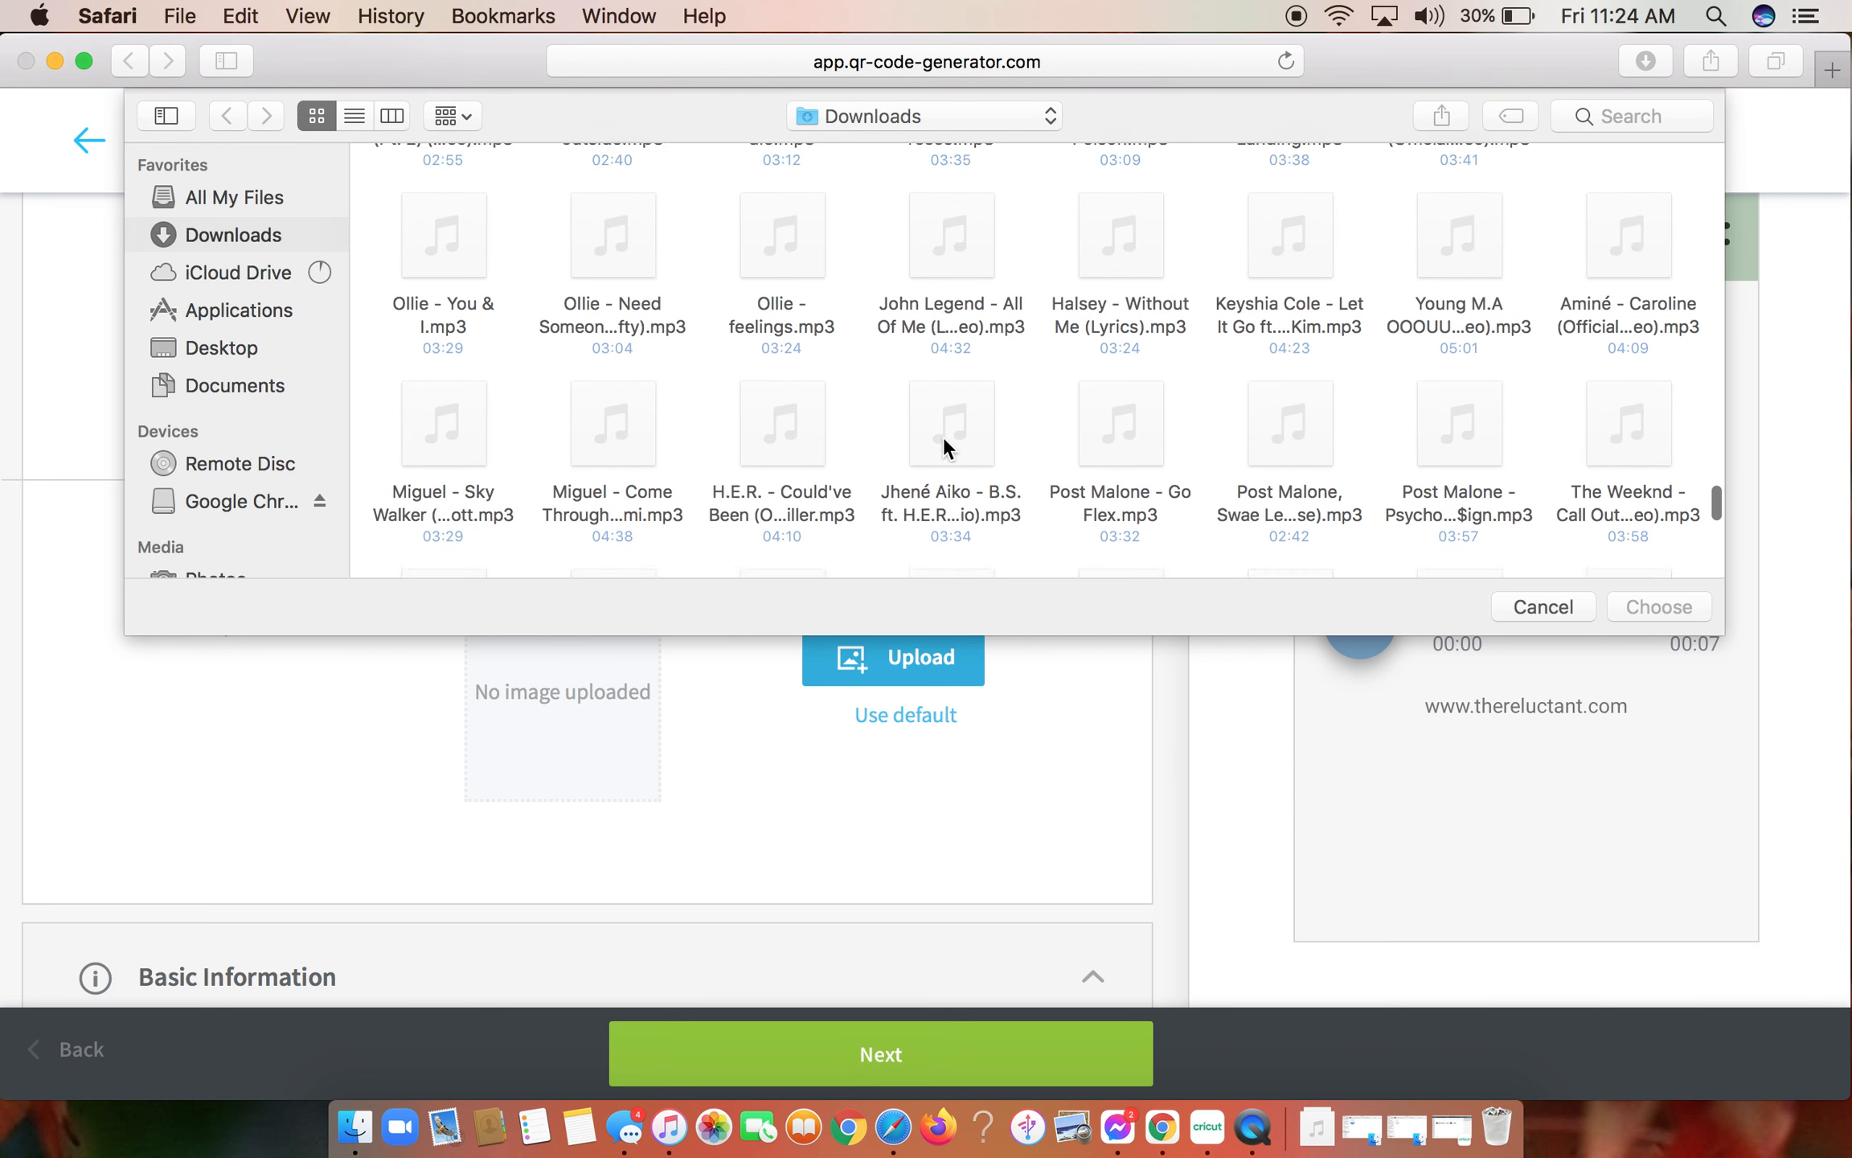
pyautogui.scroll(10, 944, 436)
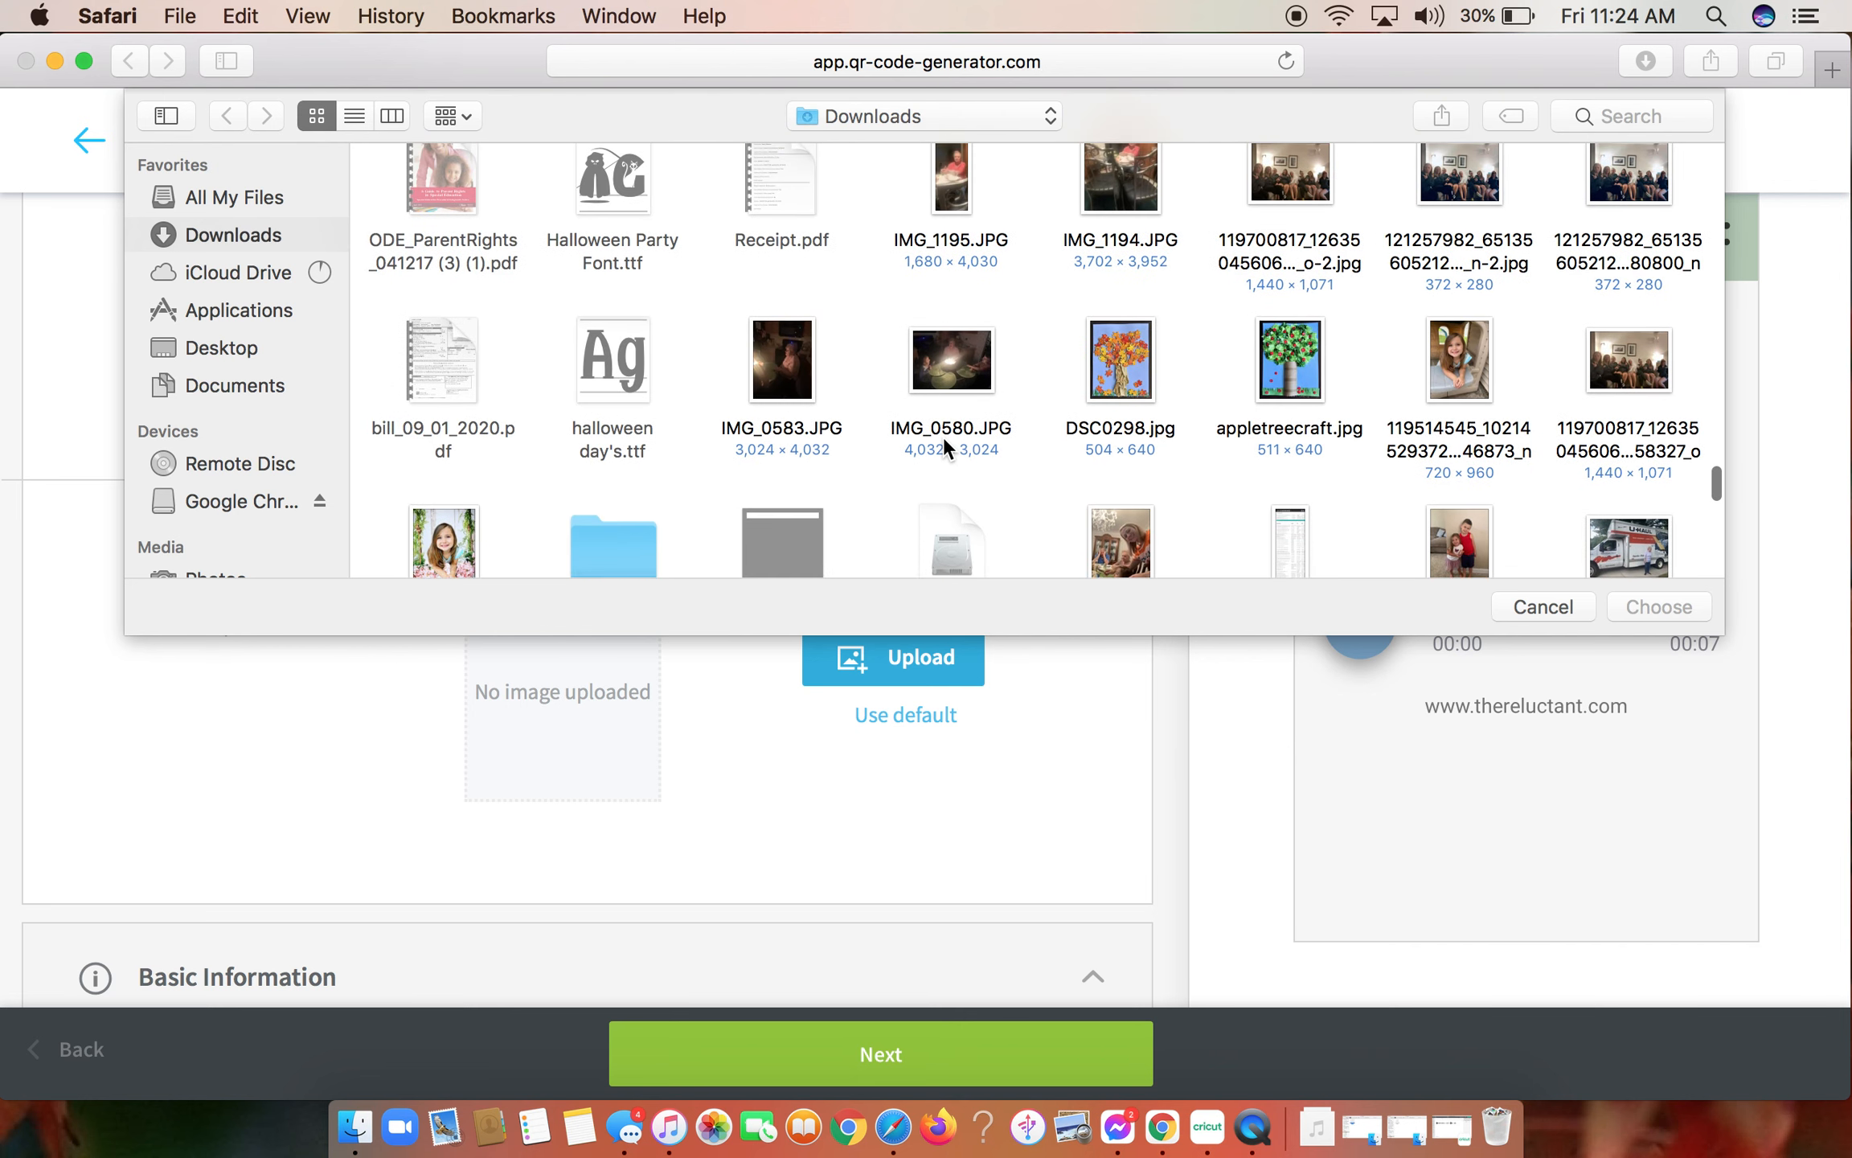
pyautogui.doubleClick(609, 317)
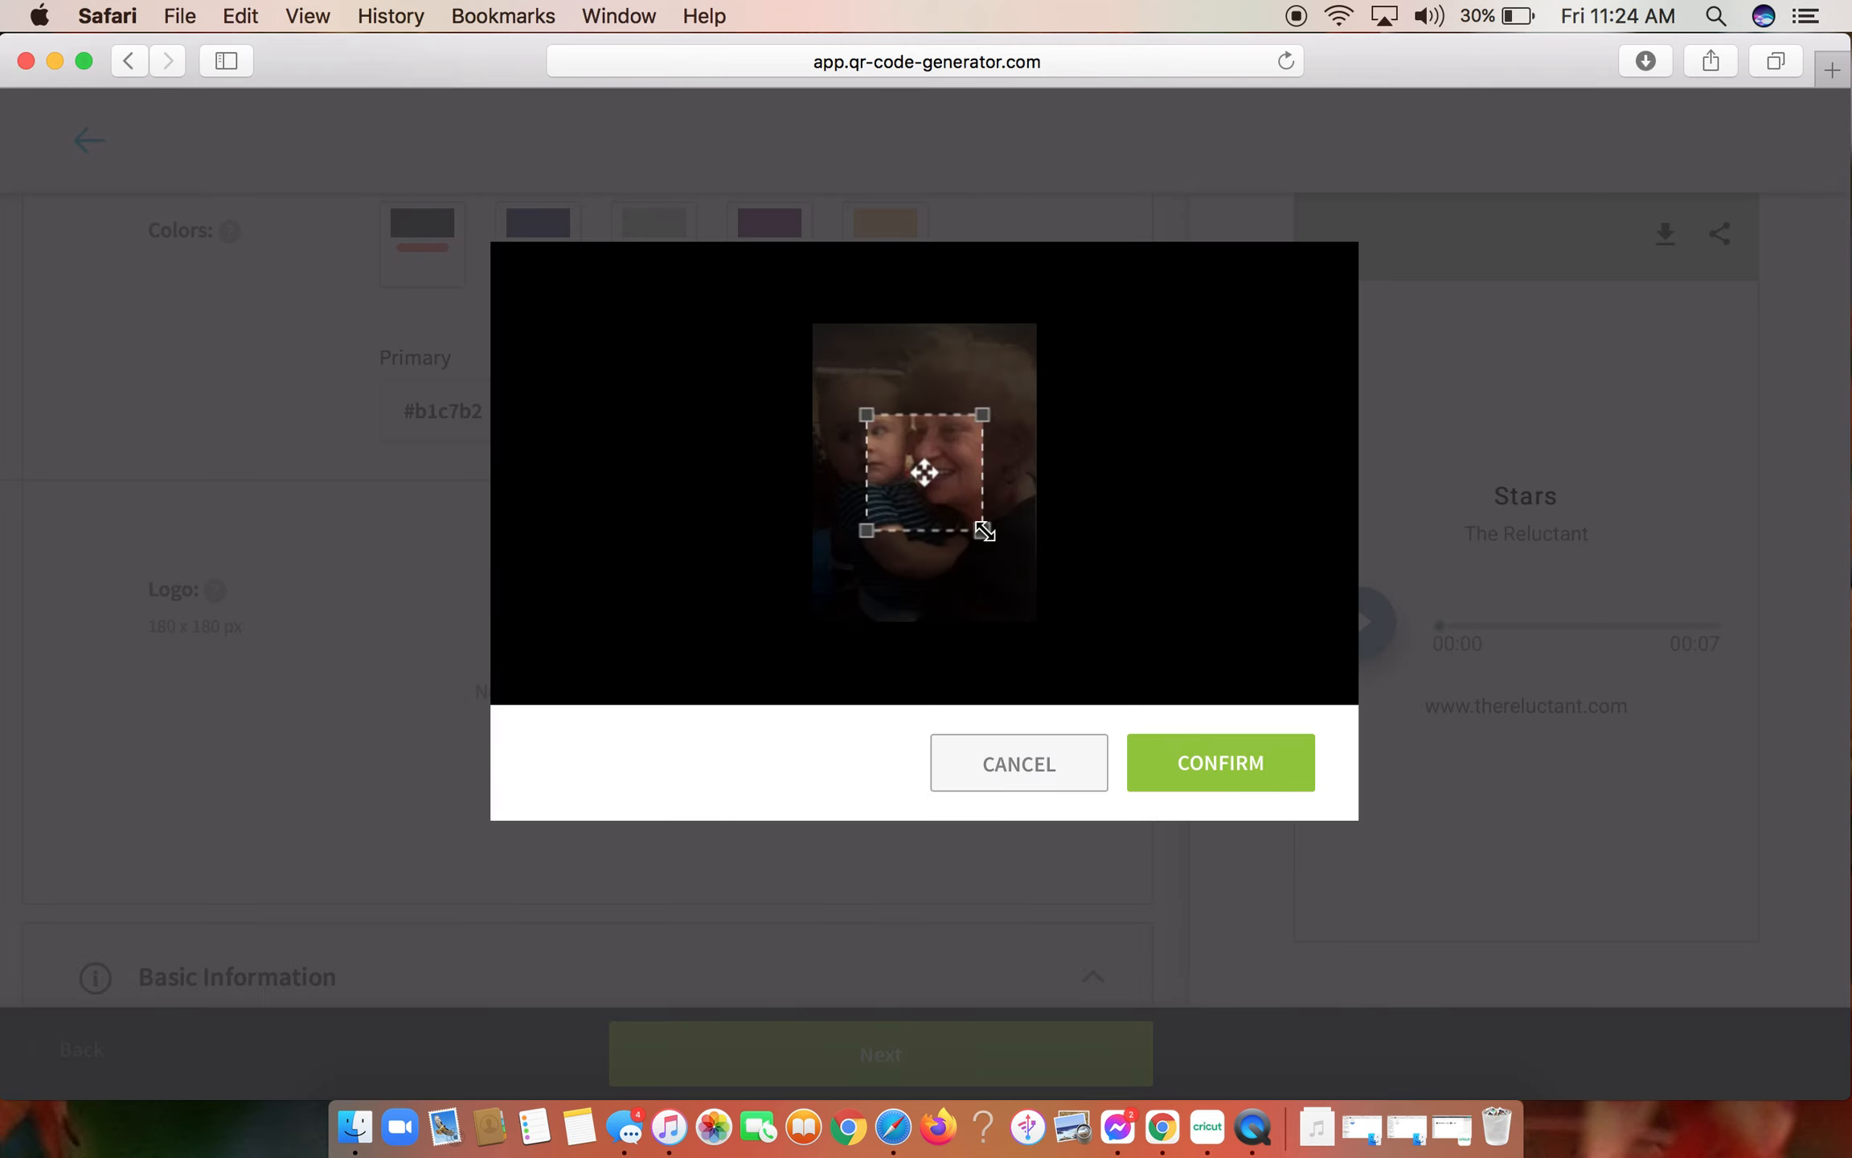
# - Crop the logo photo to a square around the two faces and confirm it
pyautogui.moveTo(983, 530); pyautogui.dragTo(1129, 637)
pyautogui.moveTo(981, 537); pyautogui.dragTo(958, 482)
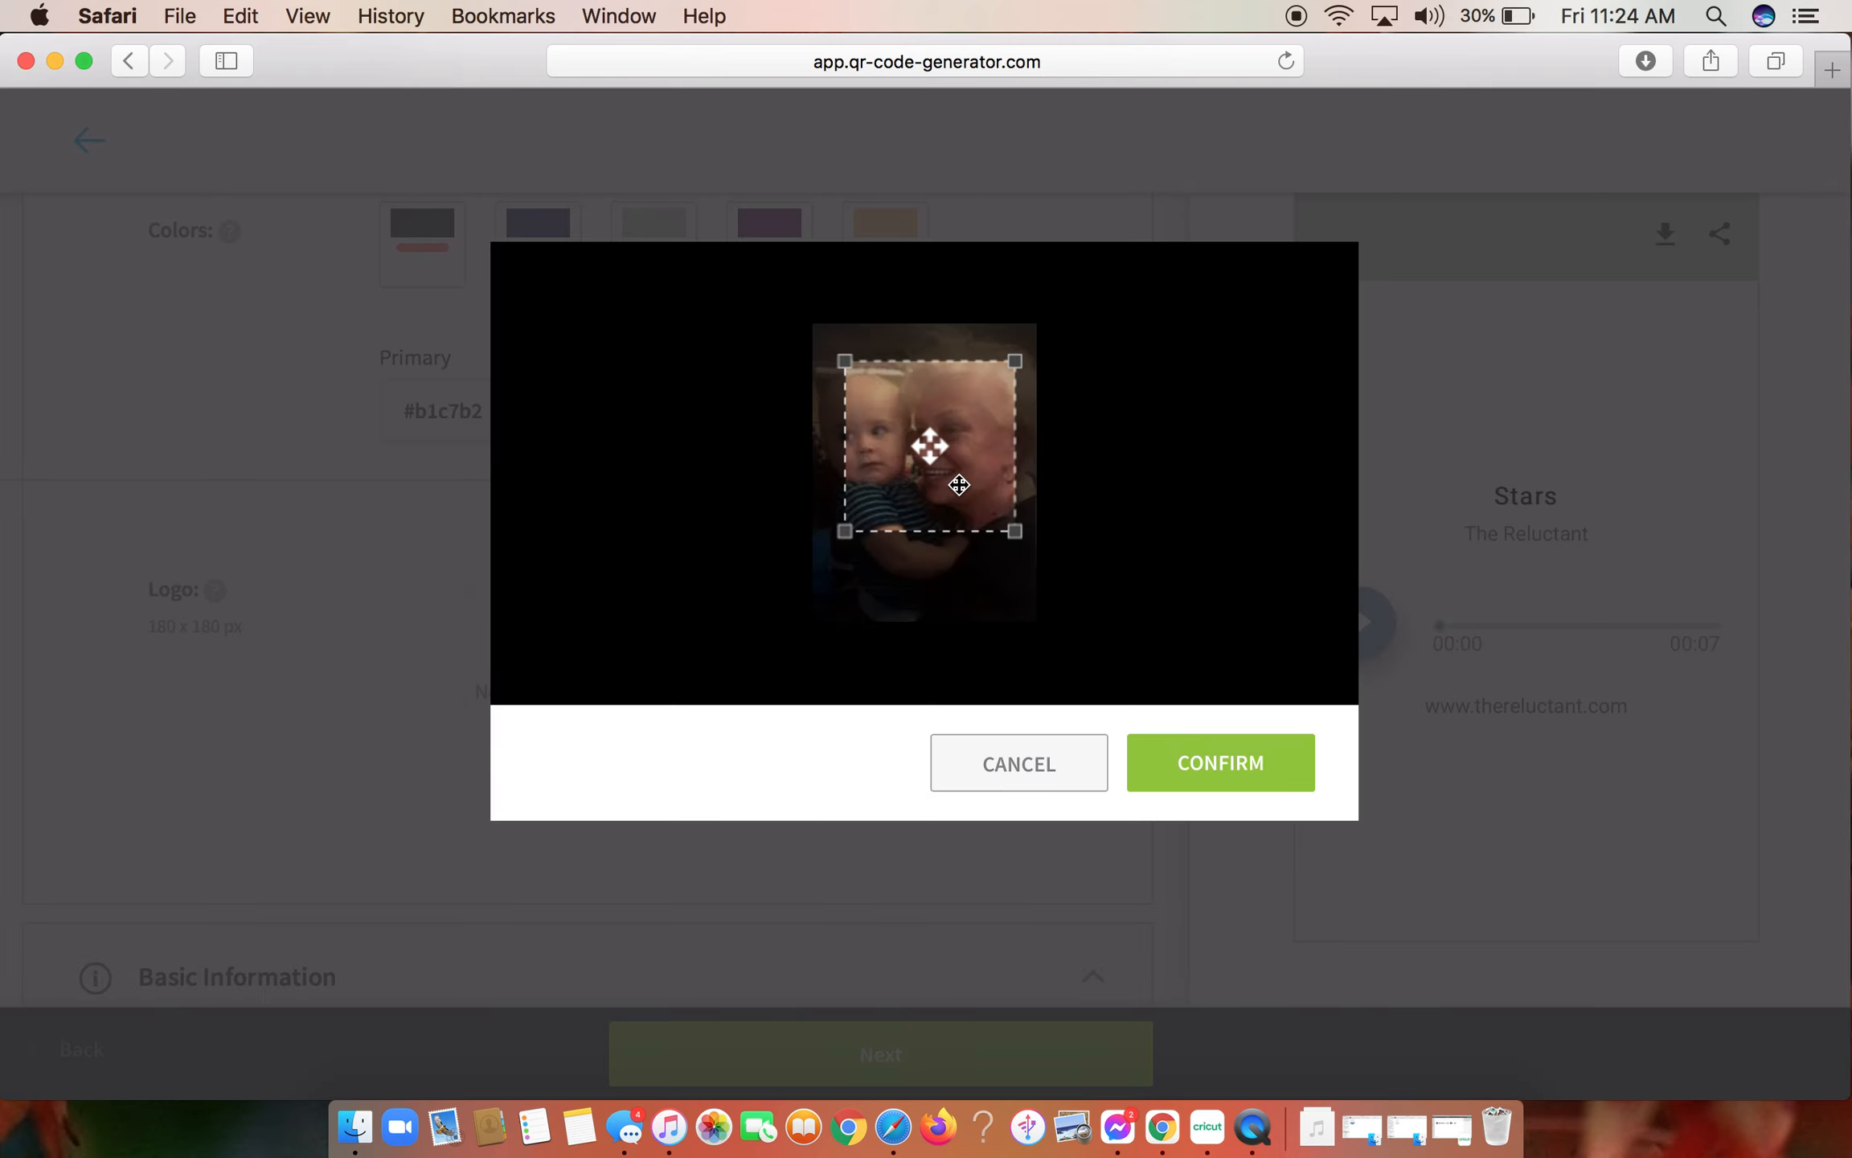
pyautogui.moveTo(844, 531); pyautogui.dragTo(893, 508)
pyautogui.click(1257, 773)
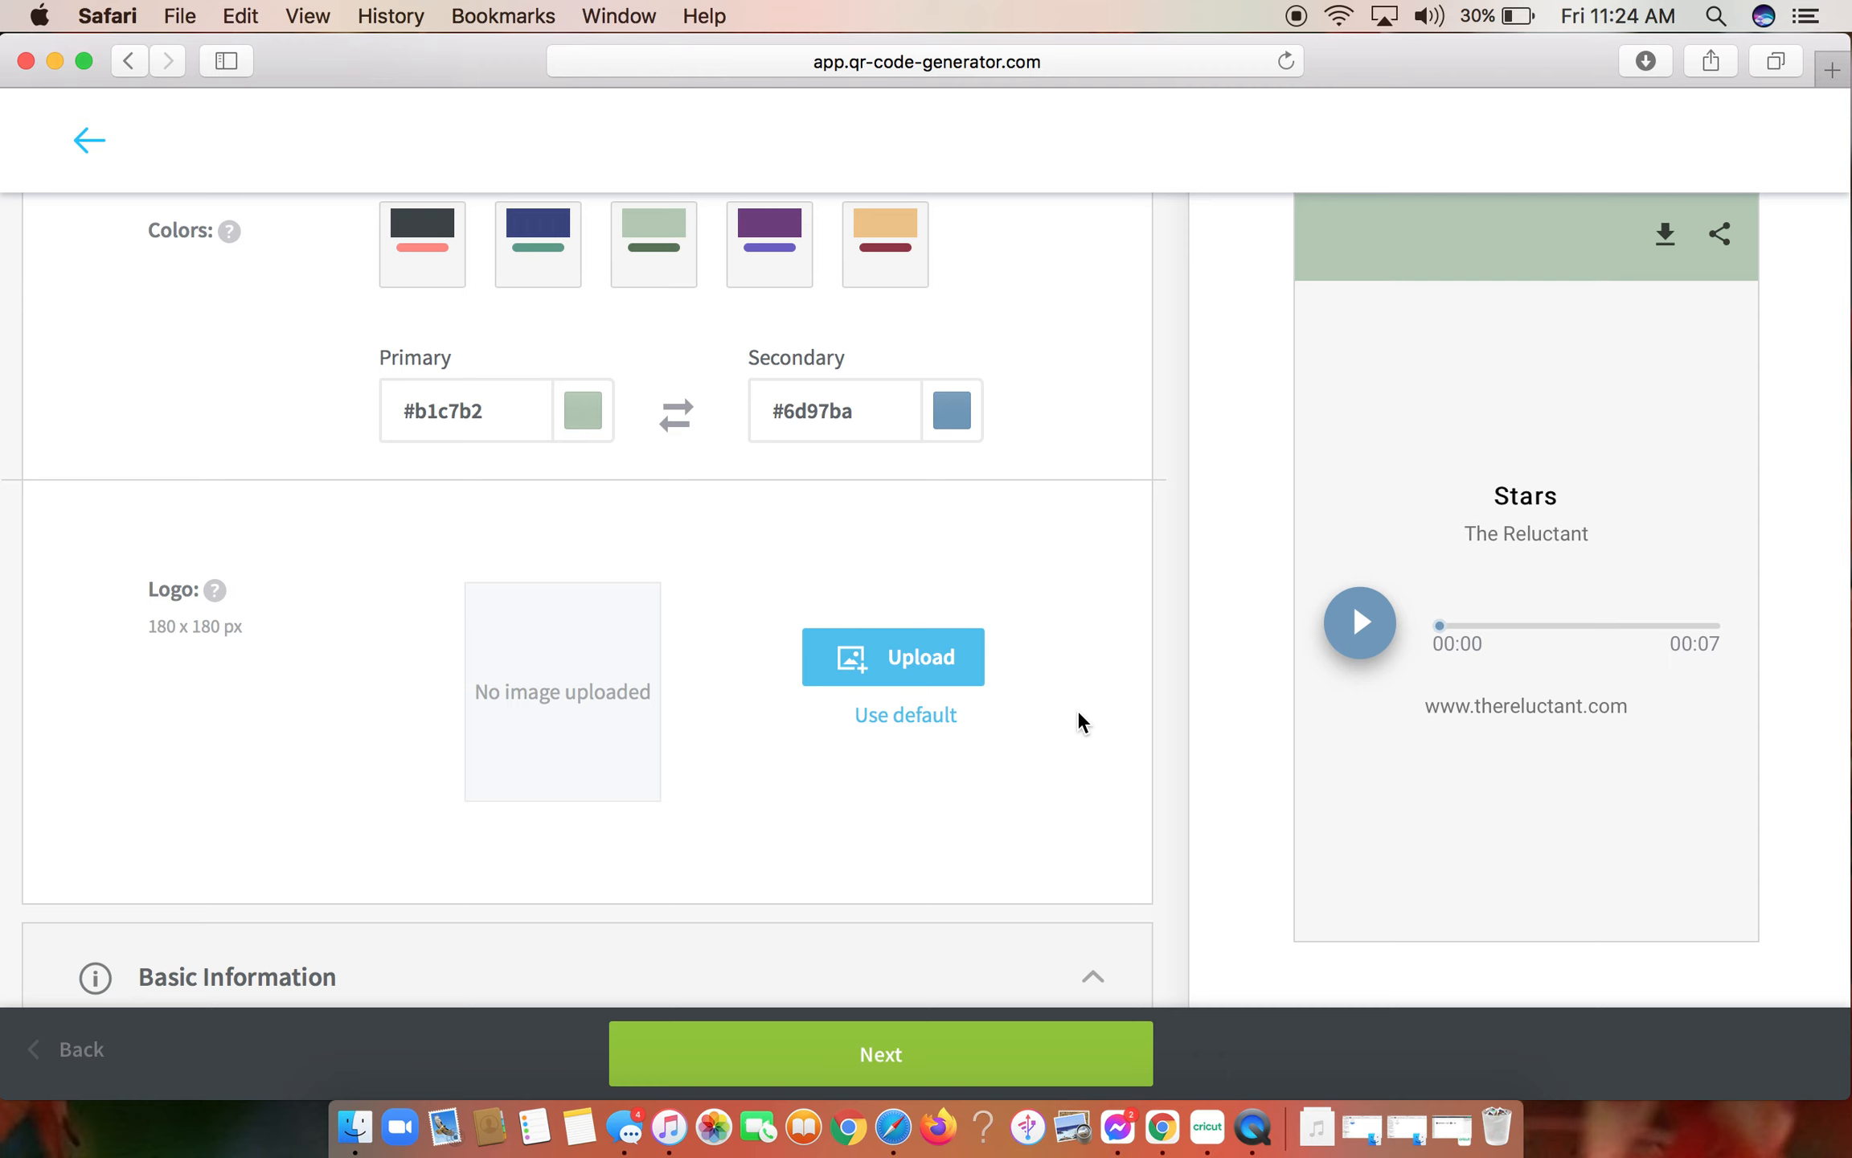
pyautogui.scroll(-4, 1081, 721)
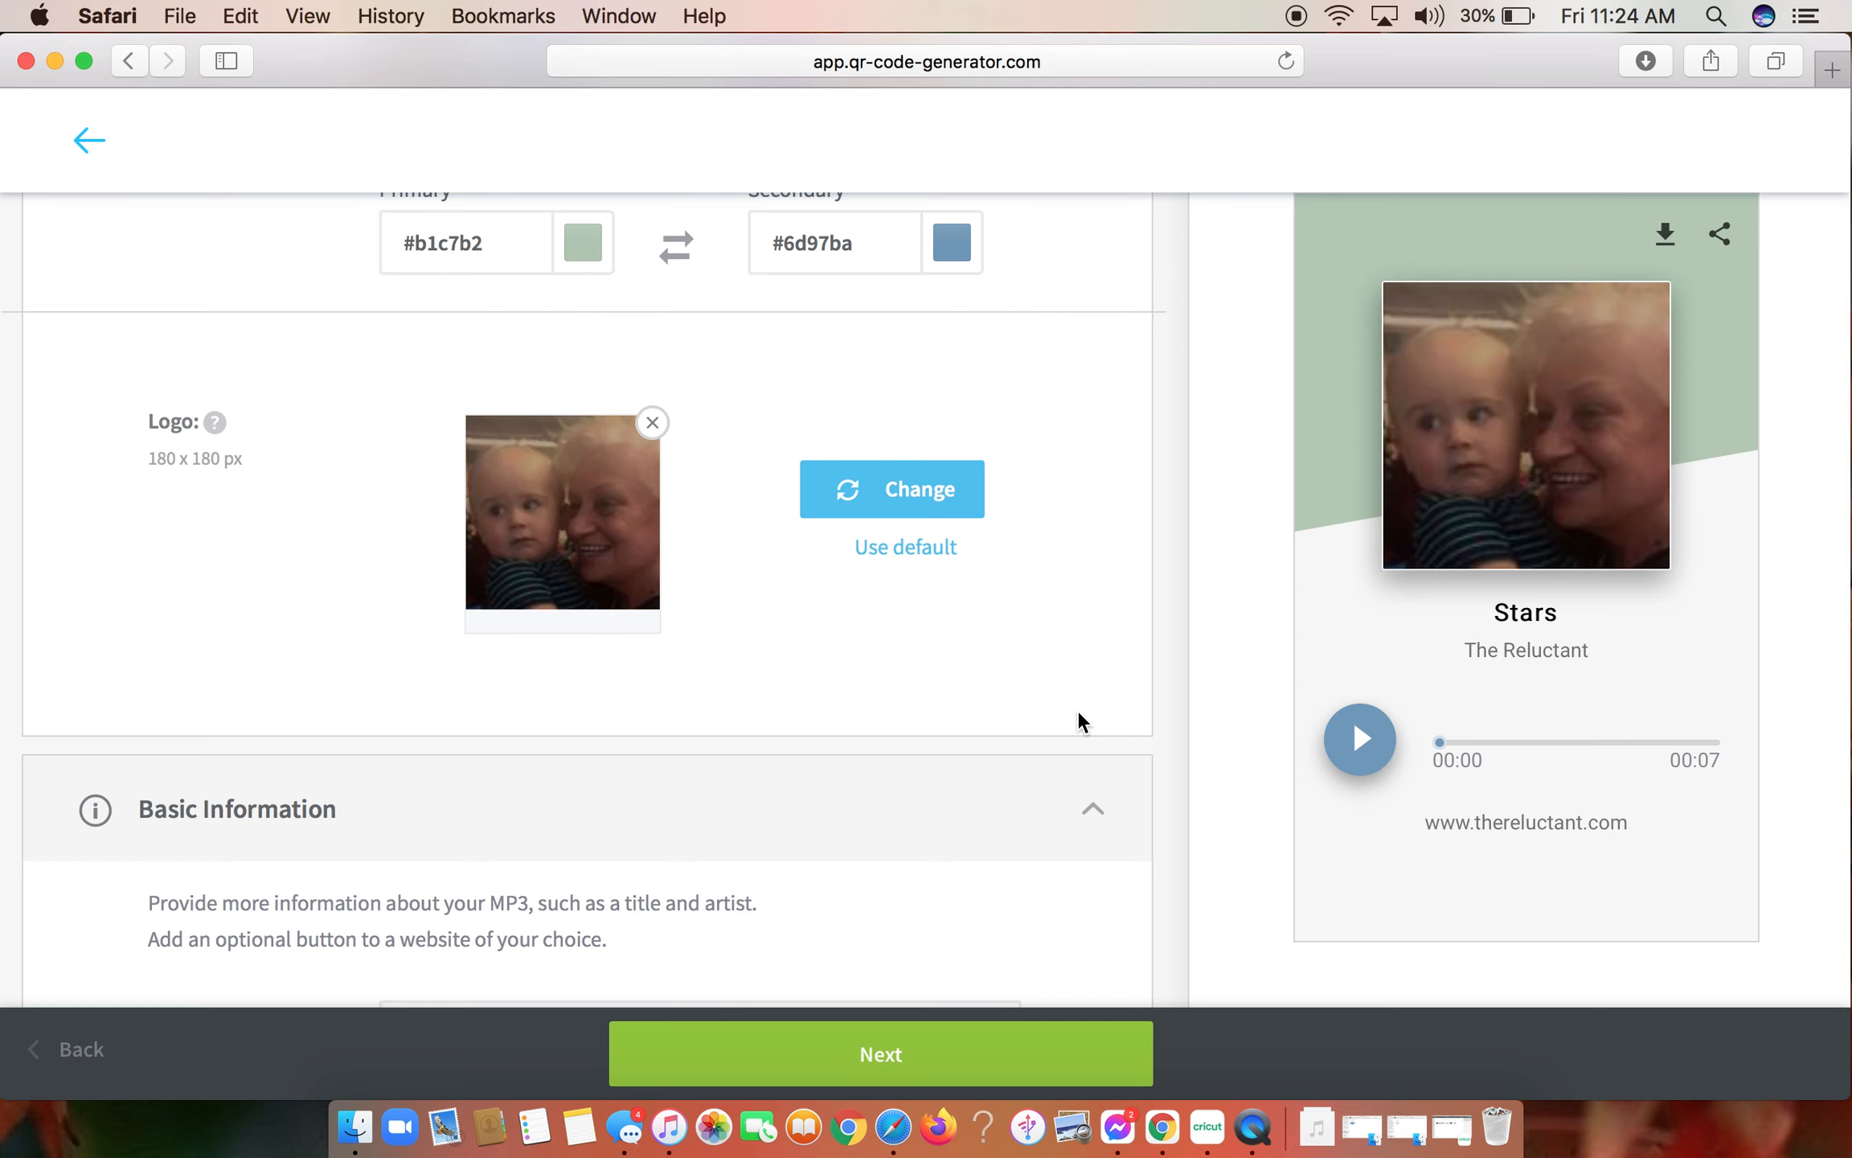
# - Replace the MP3 page's title in Basic Information with "I love you"
pyautogui.scroll(-6, 1080, 718)
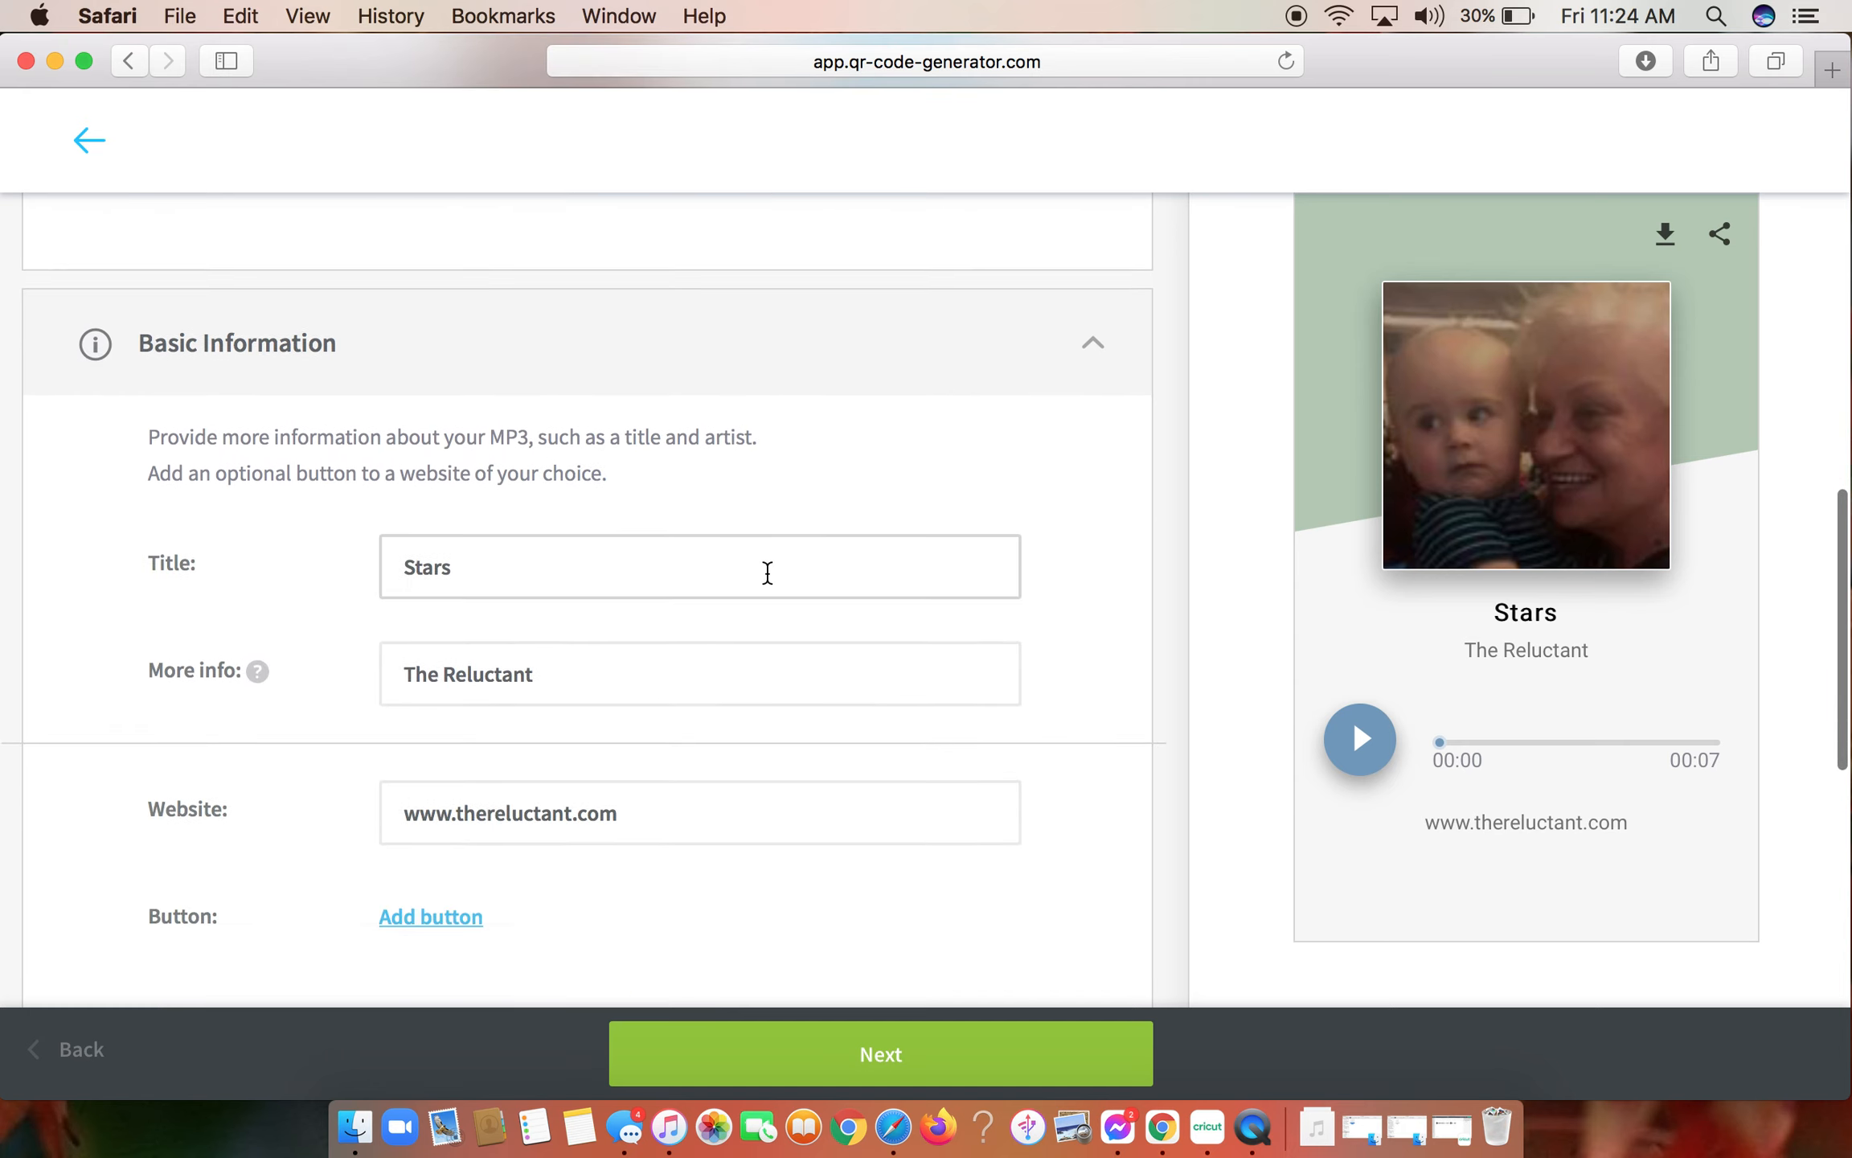
pyautogui.scroll(-1, 666, 562)
pyautogui.moveTo(485, 469); pyautogui.dragTo(330, 467)
pyautogui.press('BackSpace')
pyautogui.write('I love you')
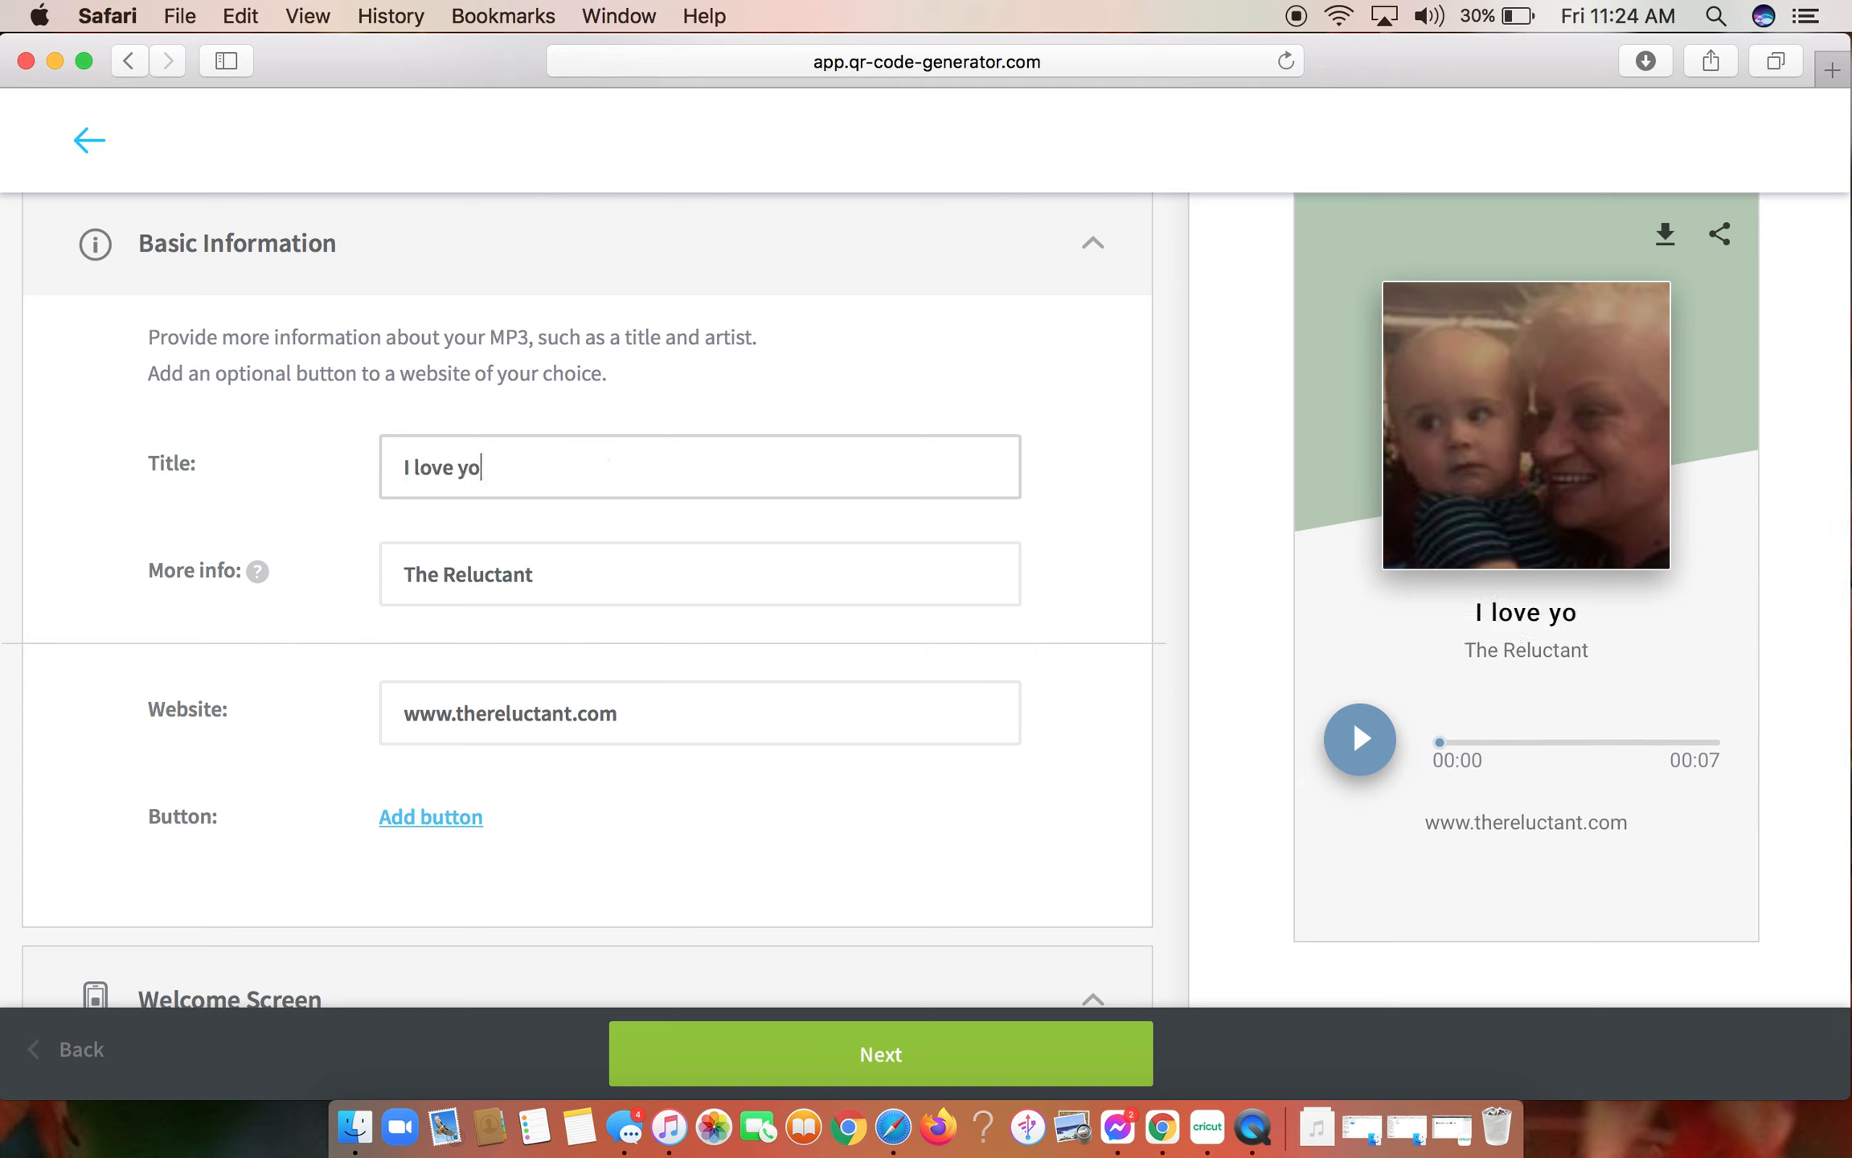
# - Replace the additional info line beneath the title with "until we meet again"
pyautogui.press('Tab')
pyautogui.press('BackSpace')
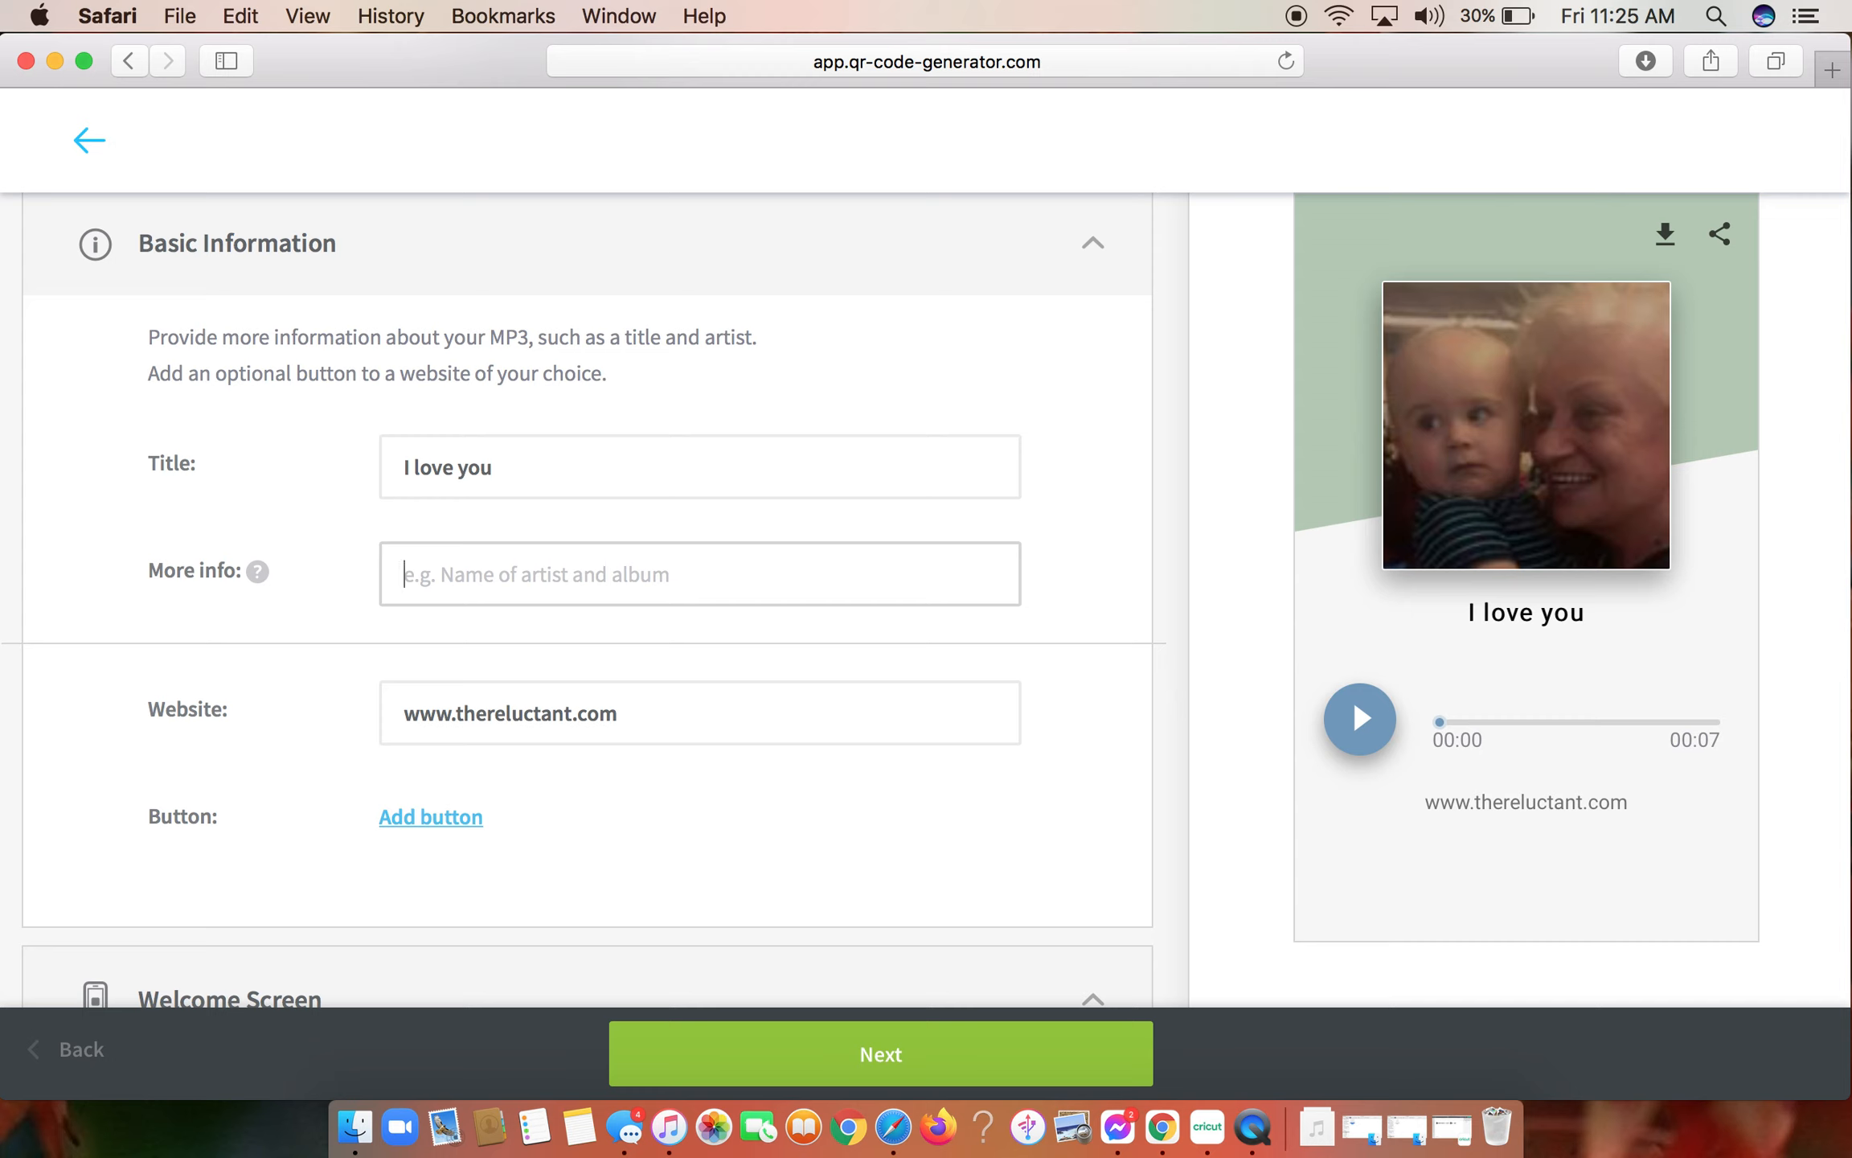
pyautogui.write('until w')
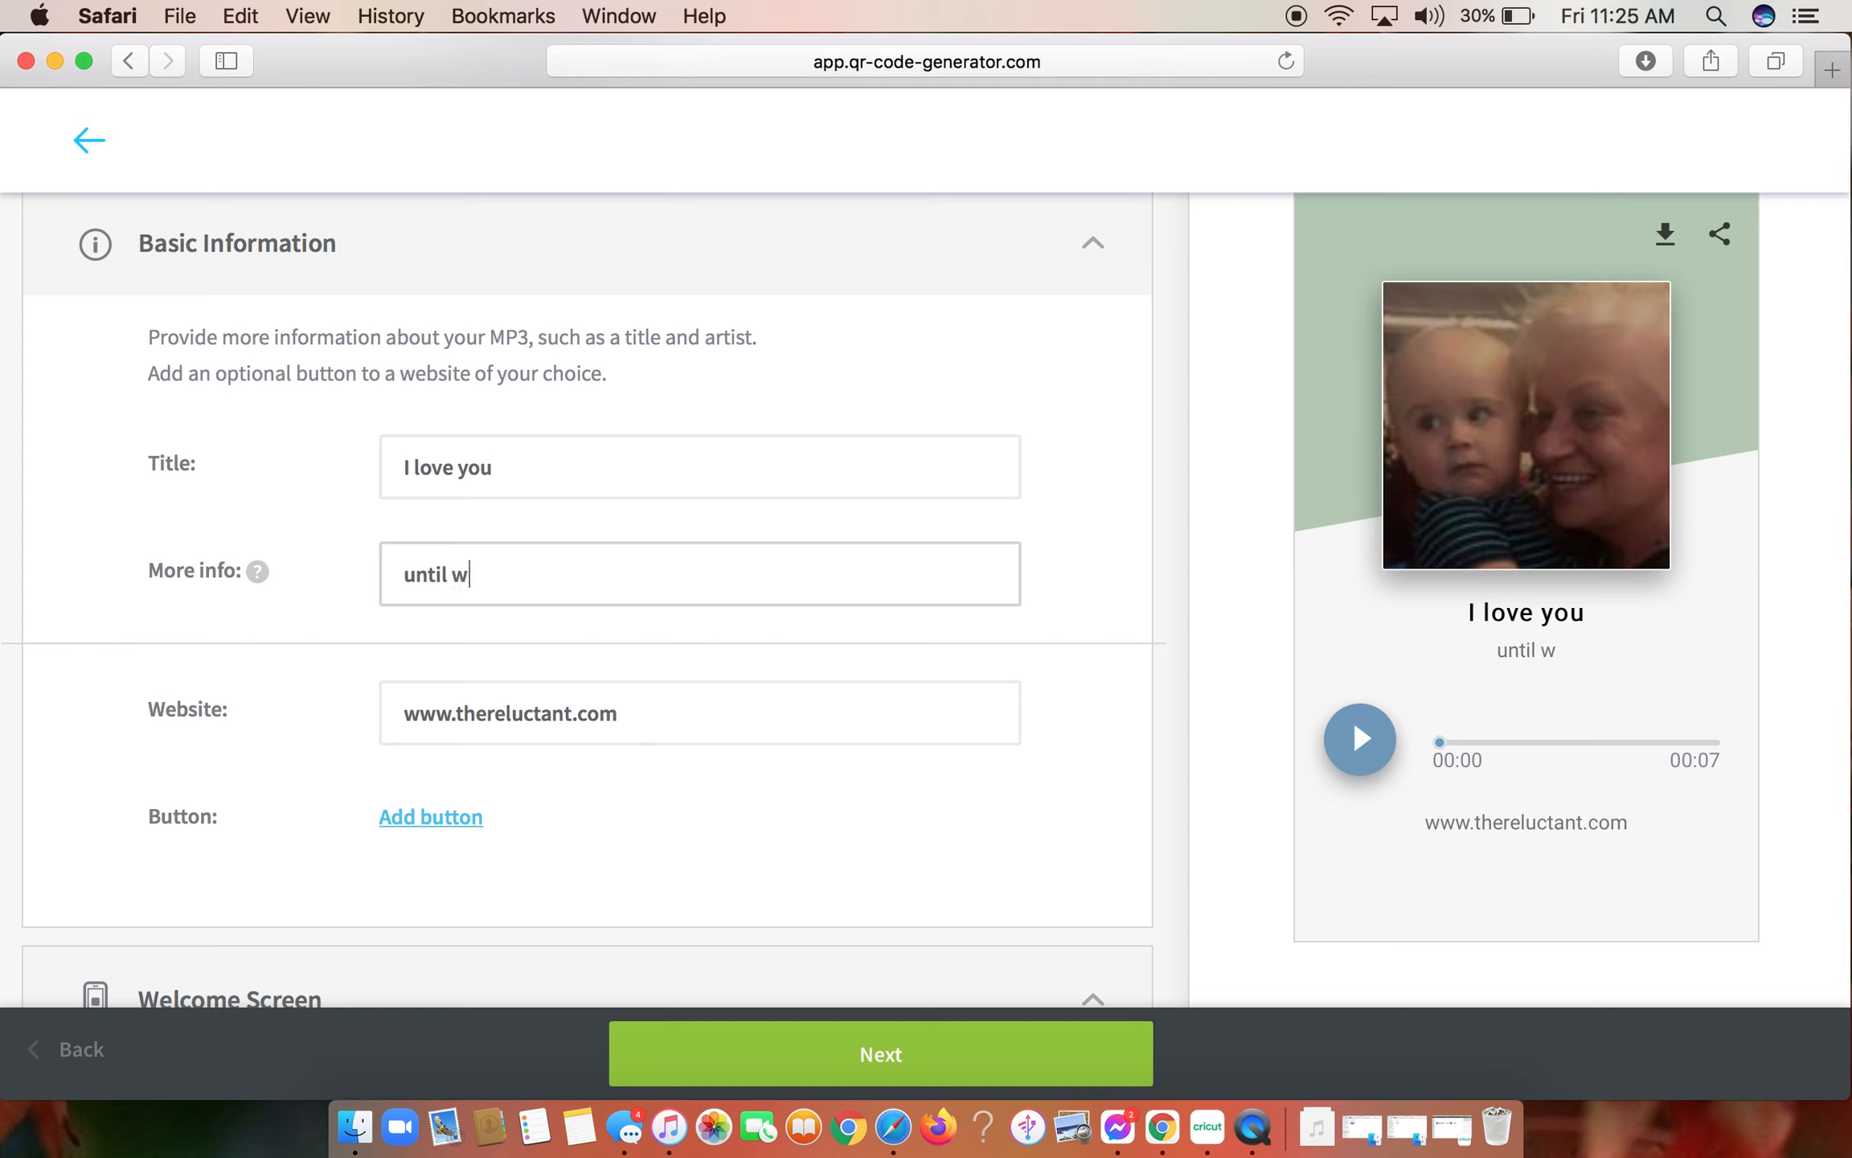
pyautogui.write('e meet again')
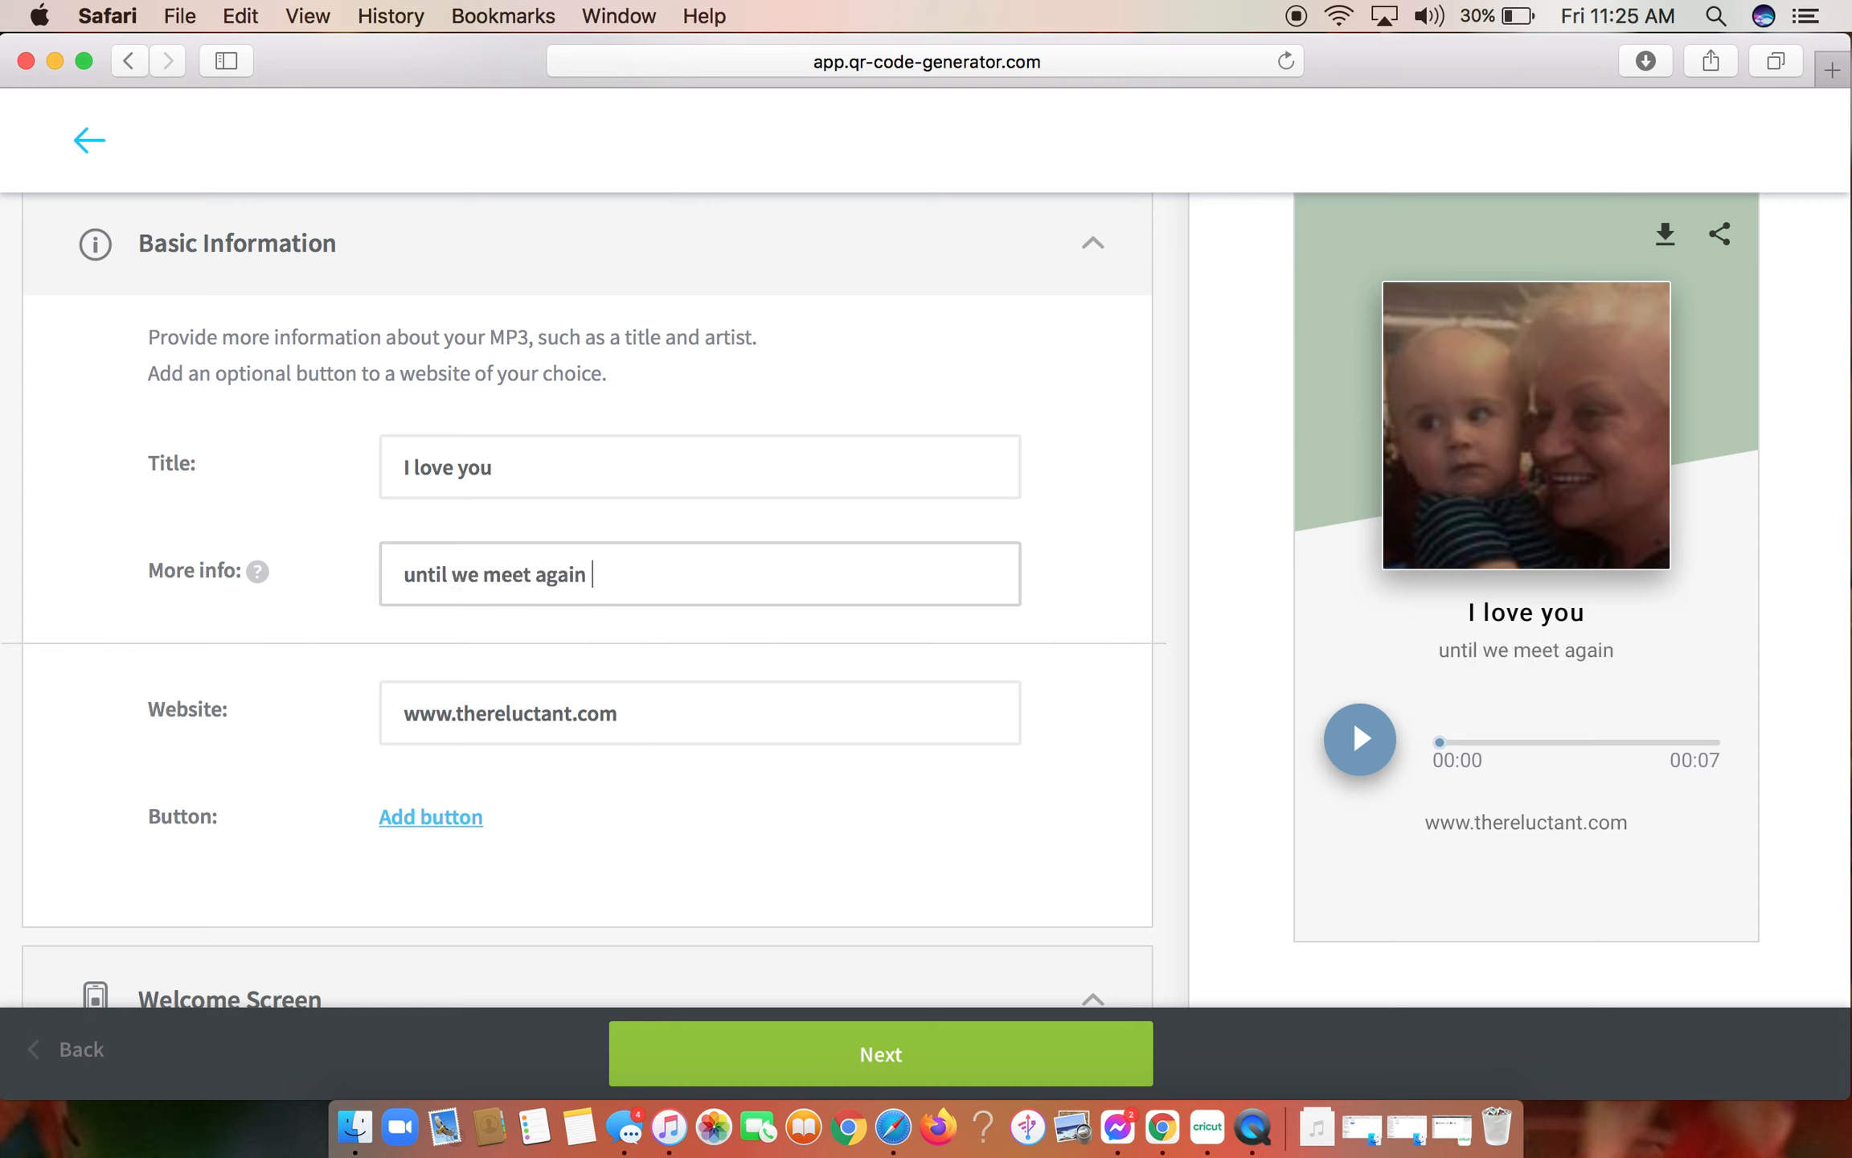
# - Clear the sample website address from the page's basic information
pyautogui.moveTo(635, 708); pyautogui.dragTo(319, 687)
pyautogui.press('BackSpace')
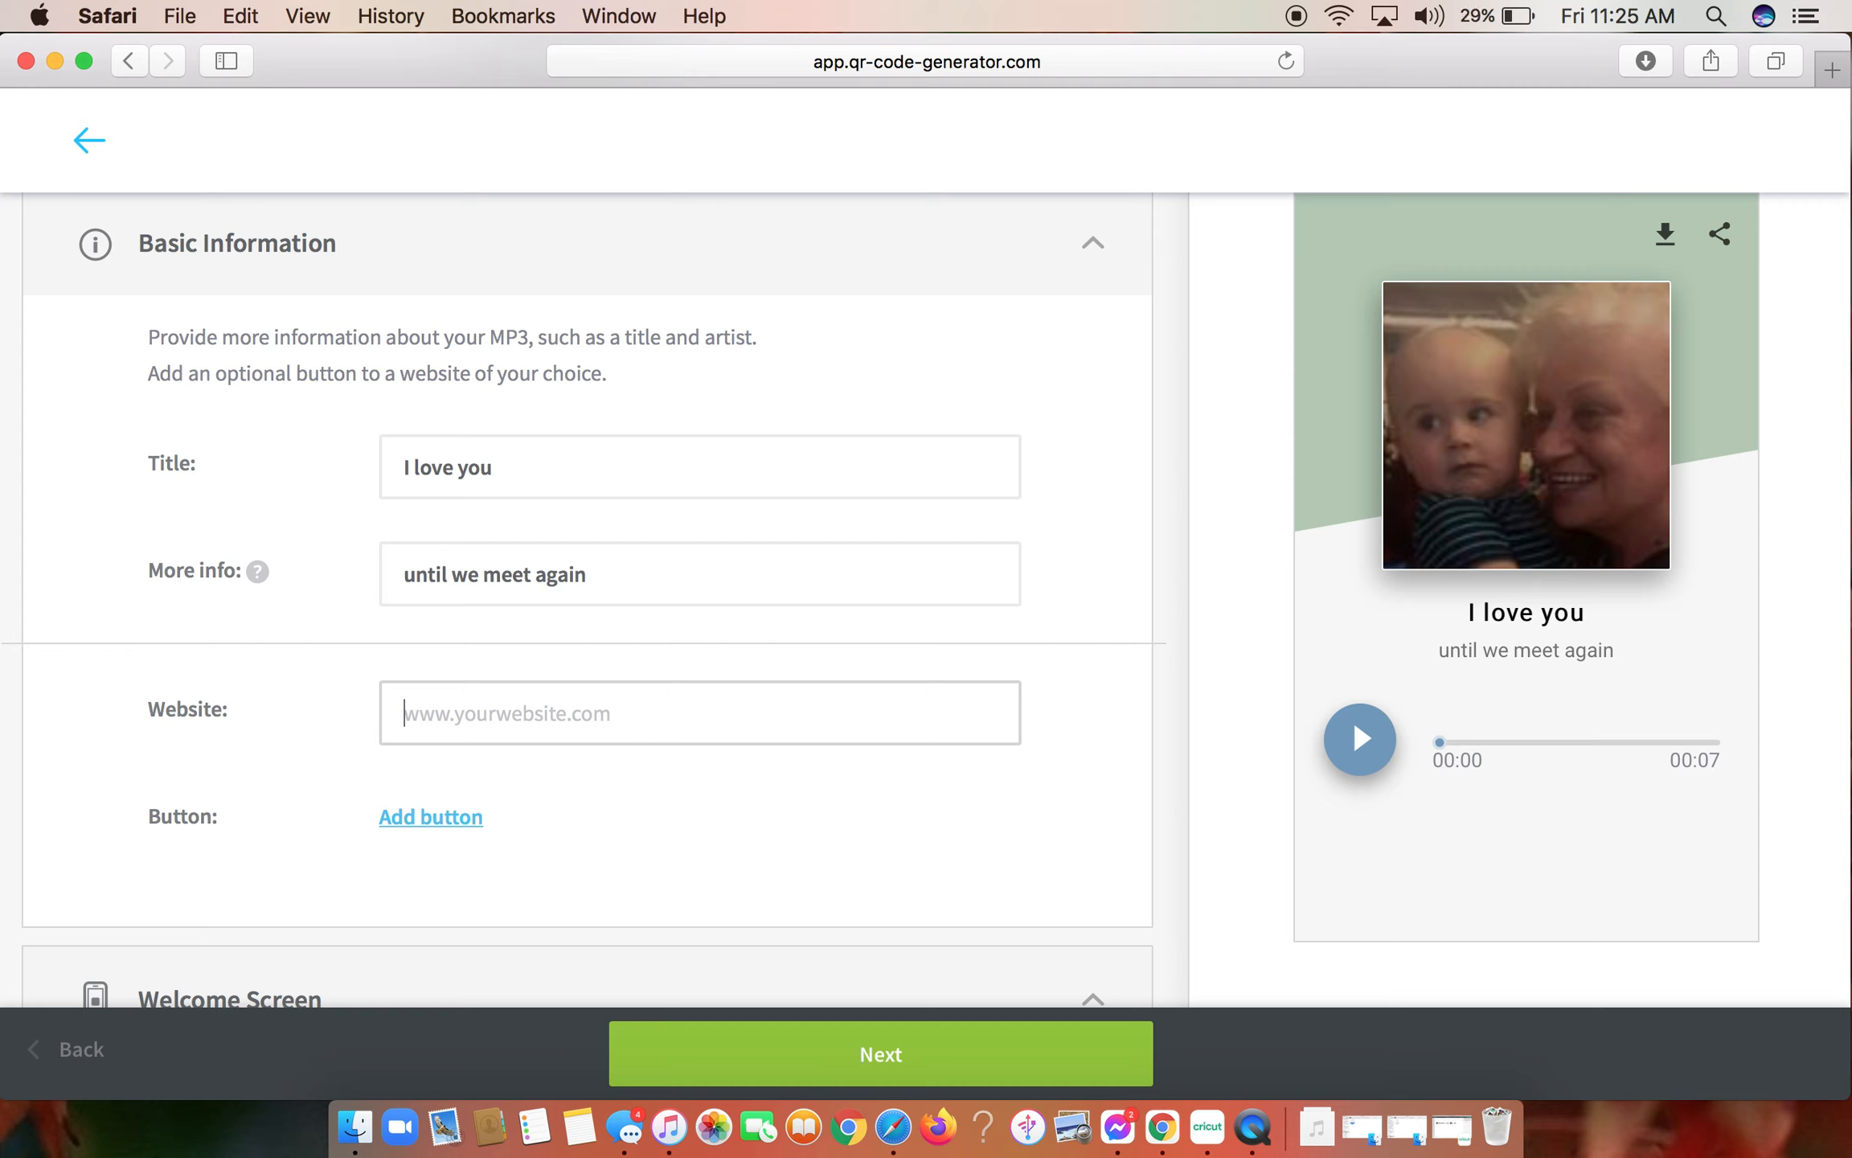
pyautogui.click(415, 718)
# - Look over the Welcome Screen settings and continue to the QR code's design options
pyautogui.scroll(-2, 773, 785)
pyautogui.scroll(-3, 565, 721)
pyautogui.scroll(-2, 566, 721)
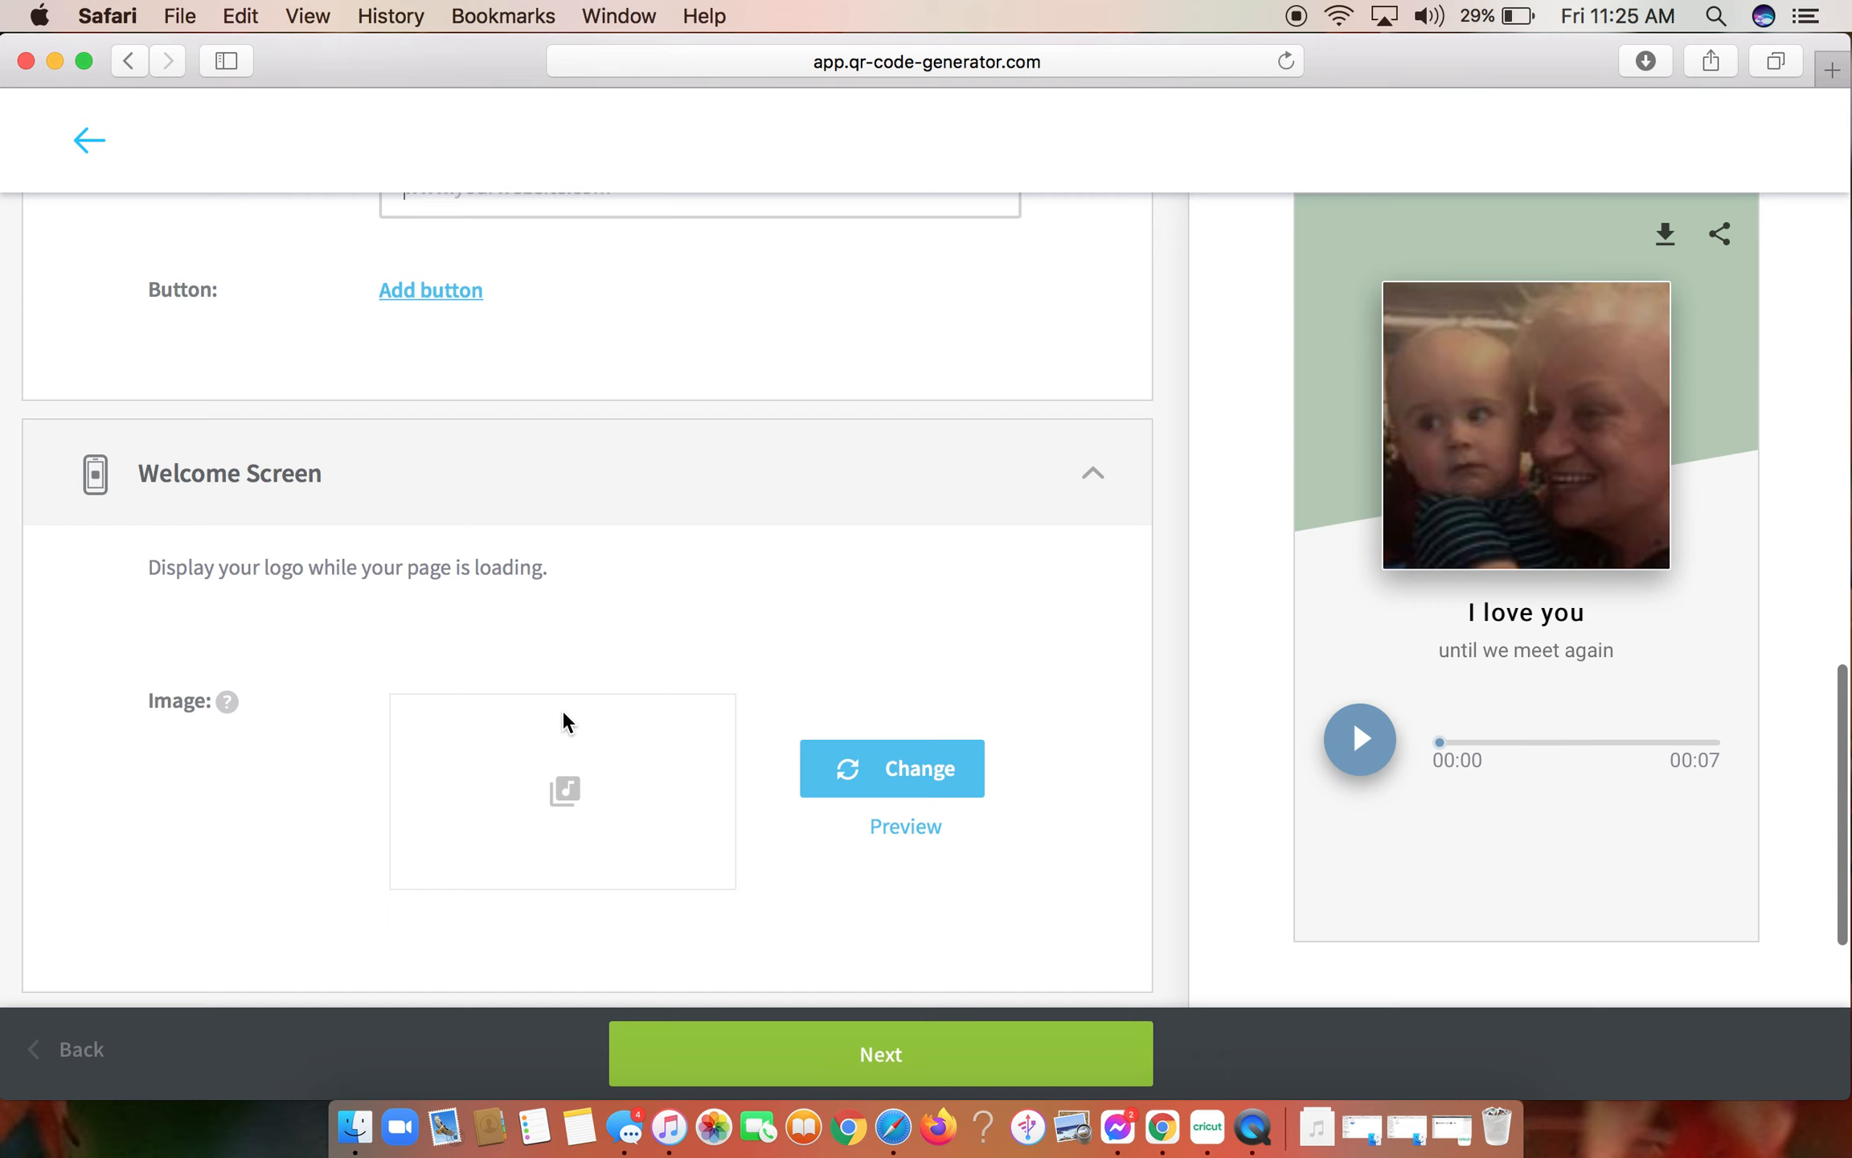
pyautogui.scroll(-2, 562, 721)
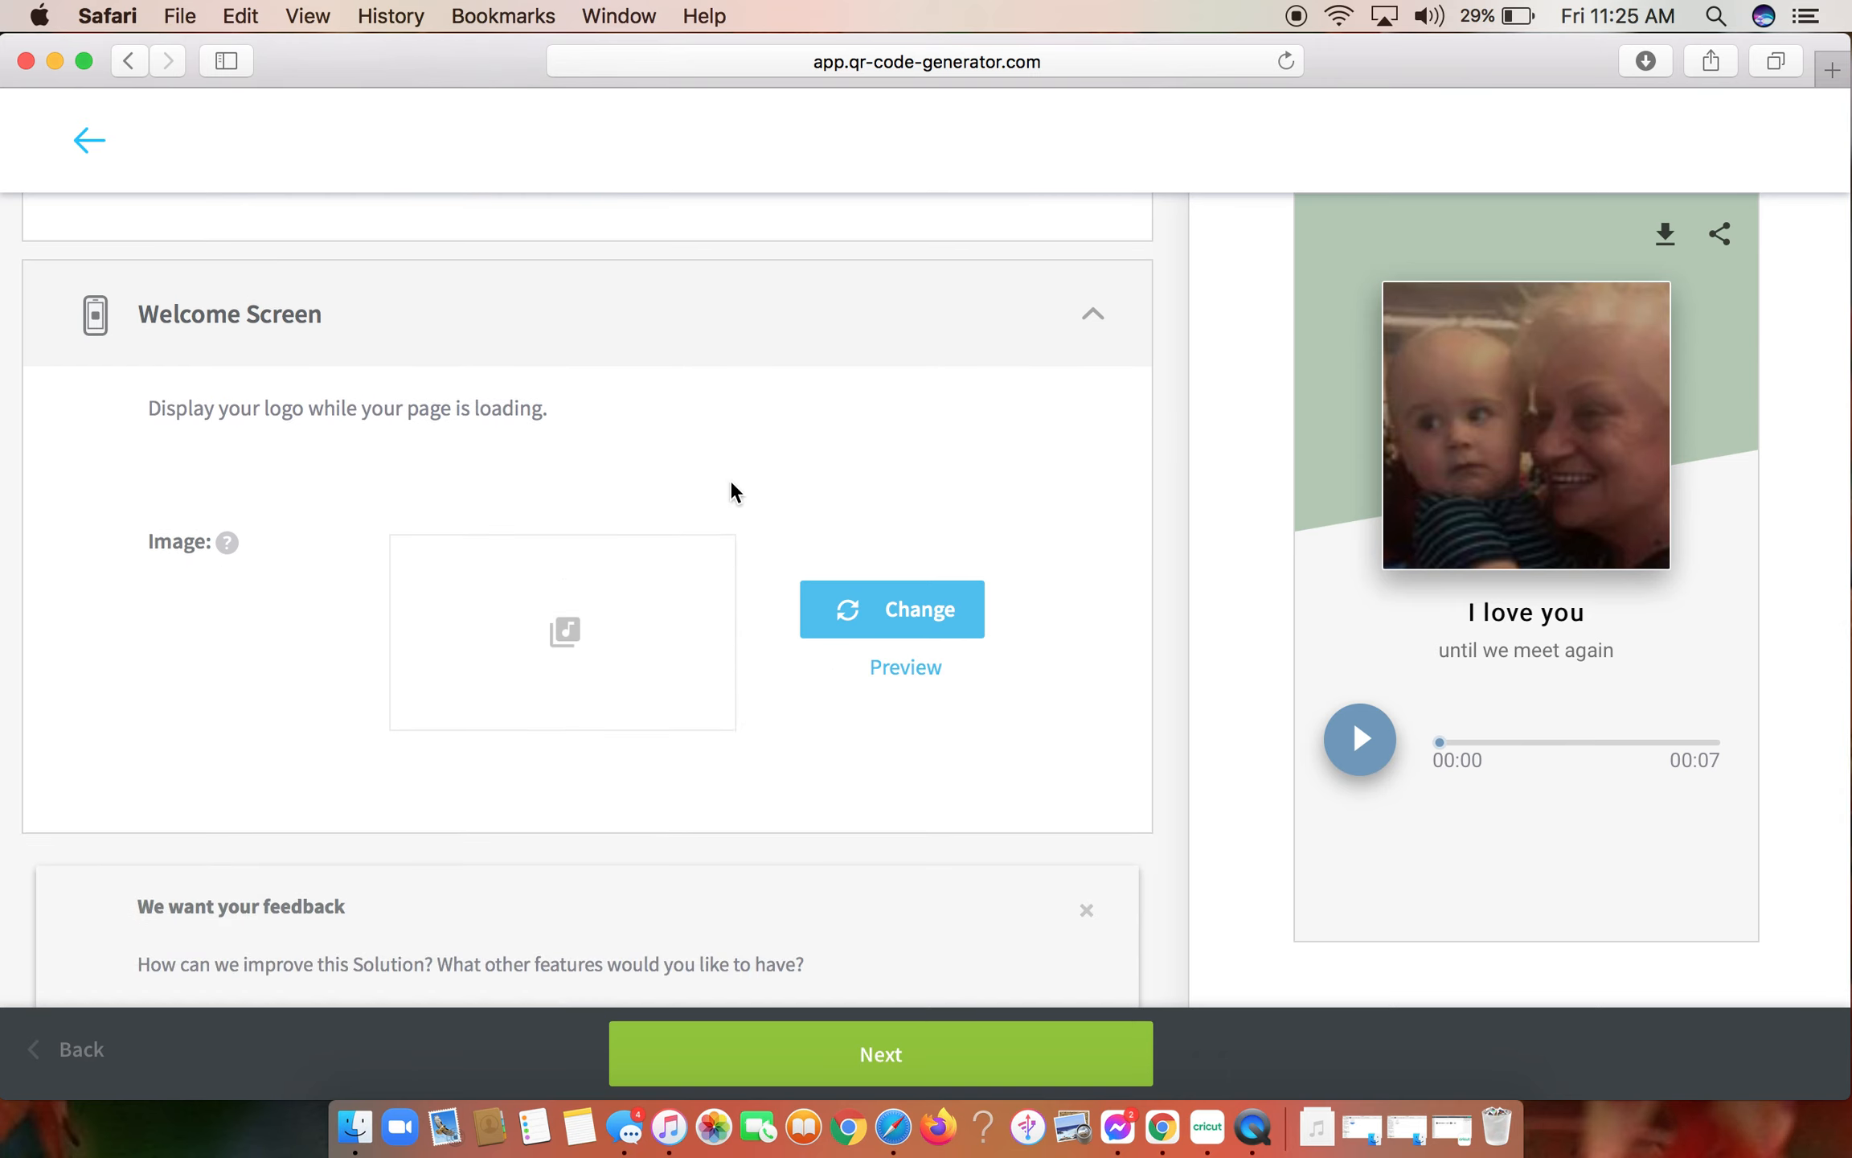
pyautogui.tripleClick(162, 392)
pyautogui.click(161, 391)
pyautogui.click(357, 341)
pyautogui.click(230, 406)
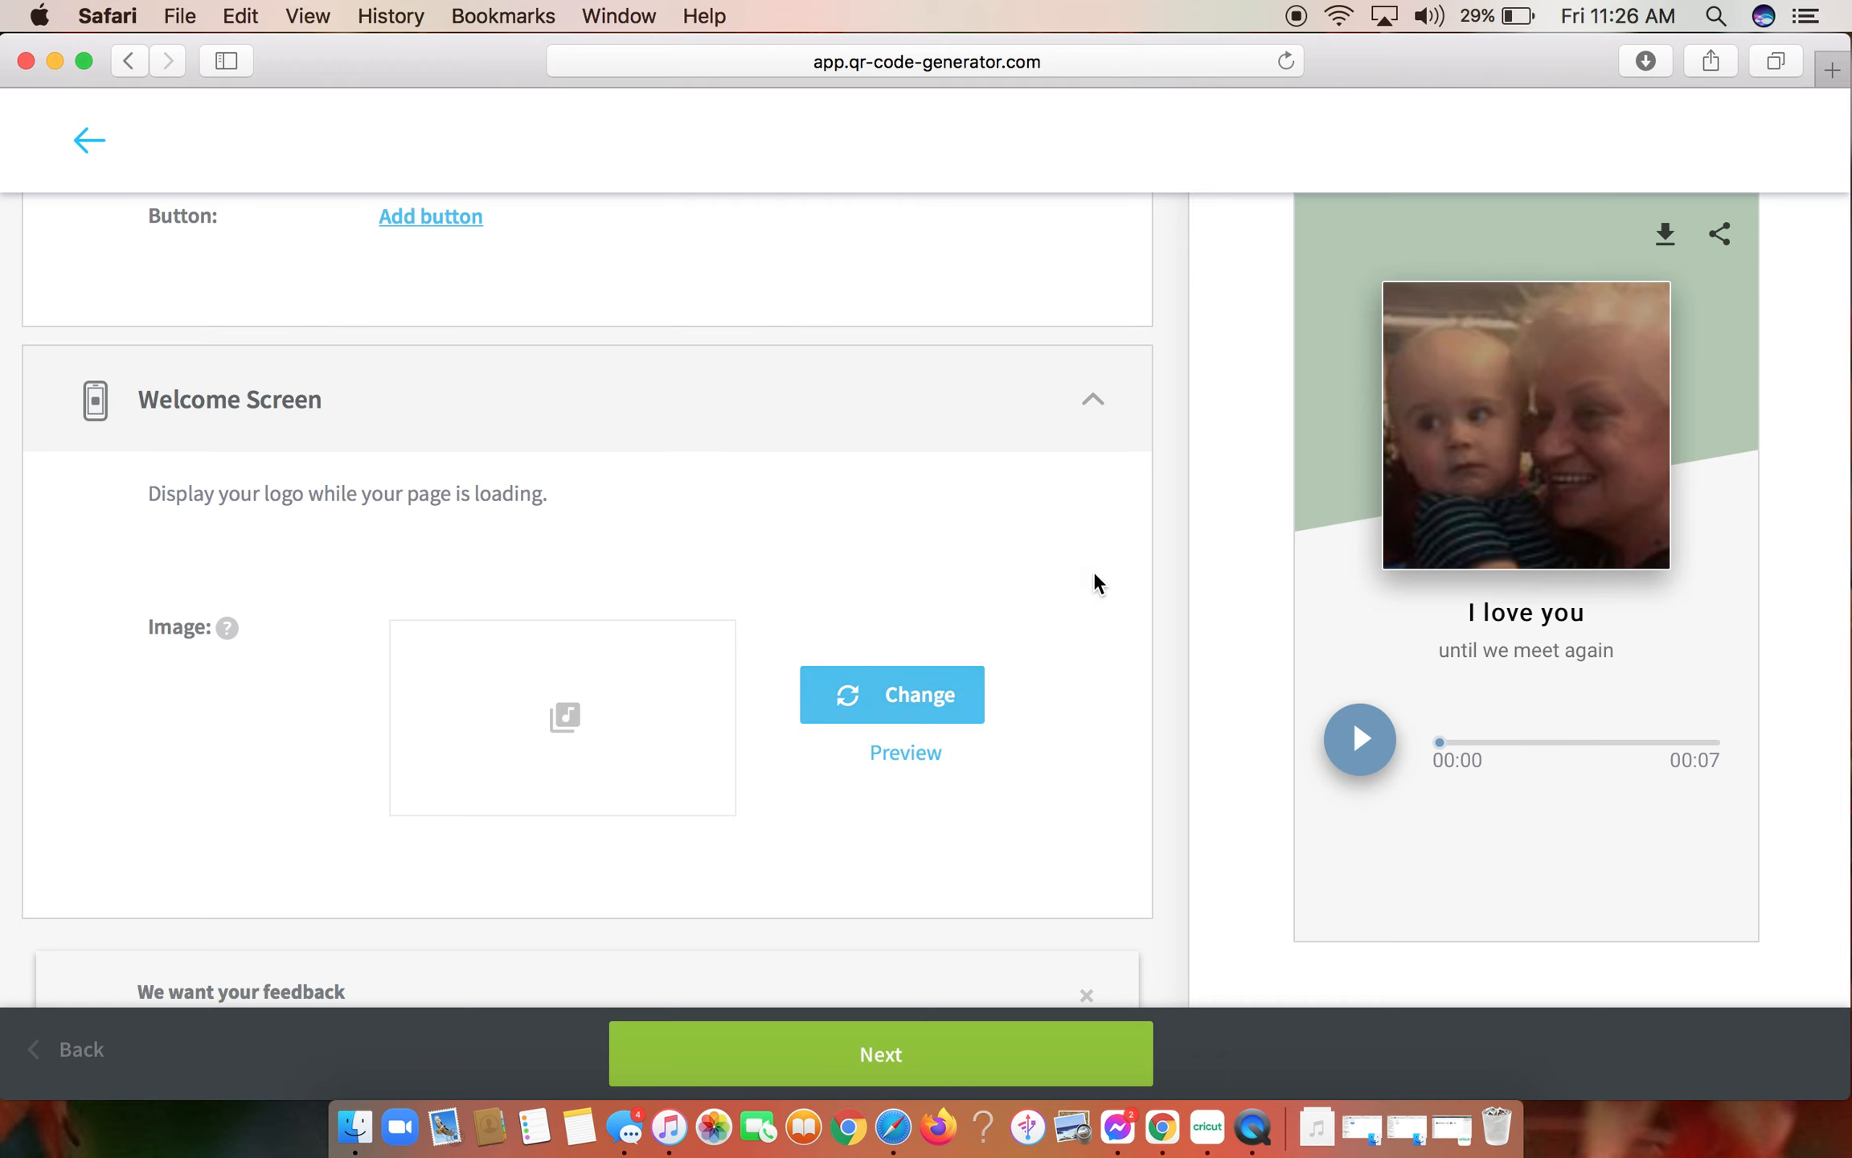
pyautogui.scroll(-5, 1095, 579)
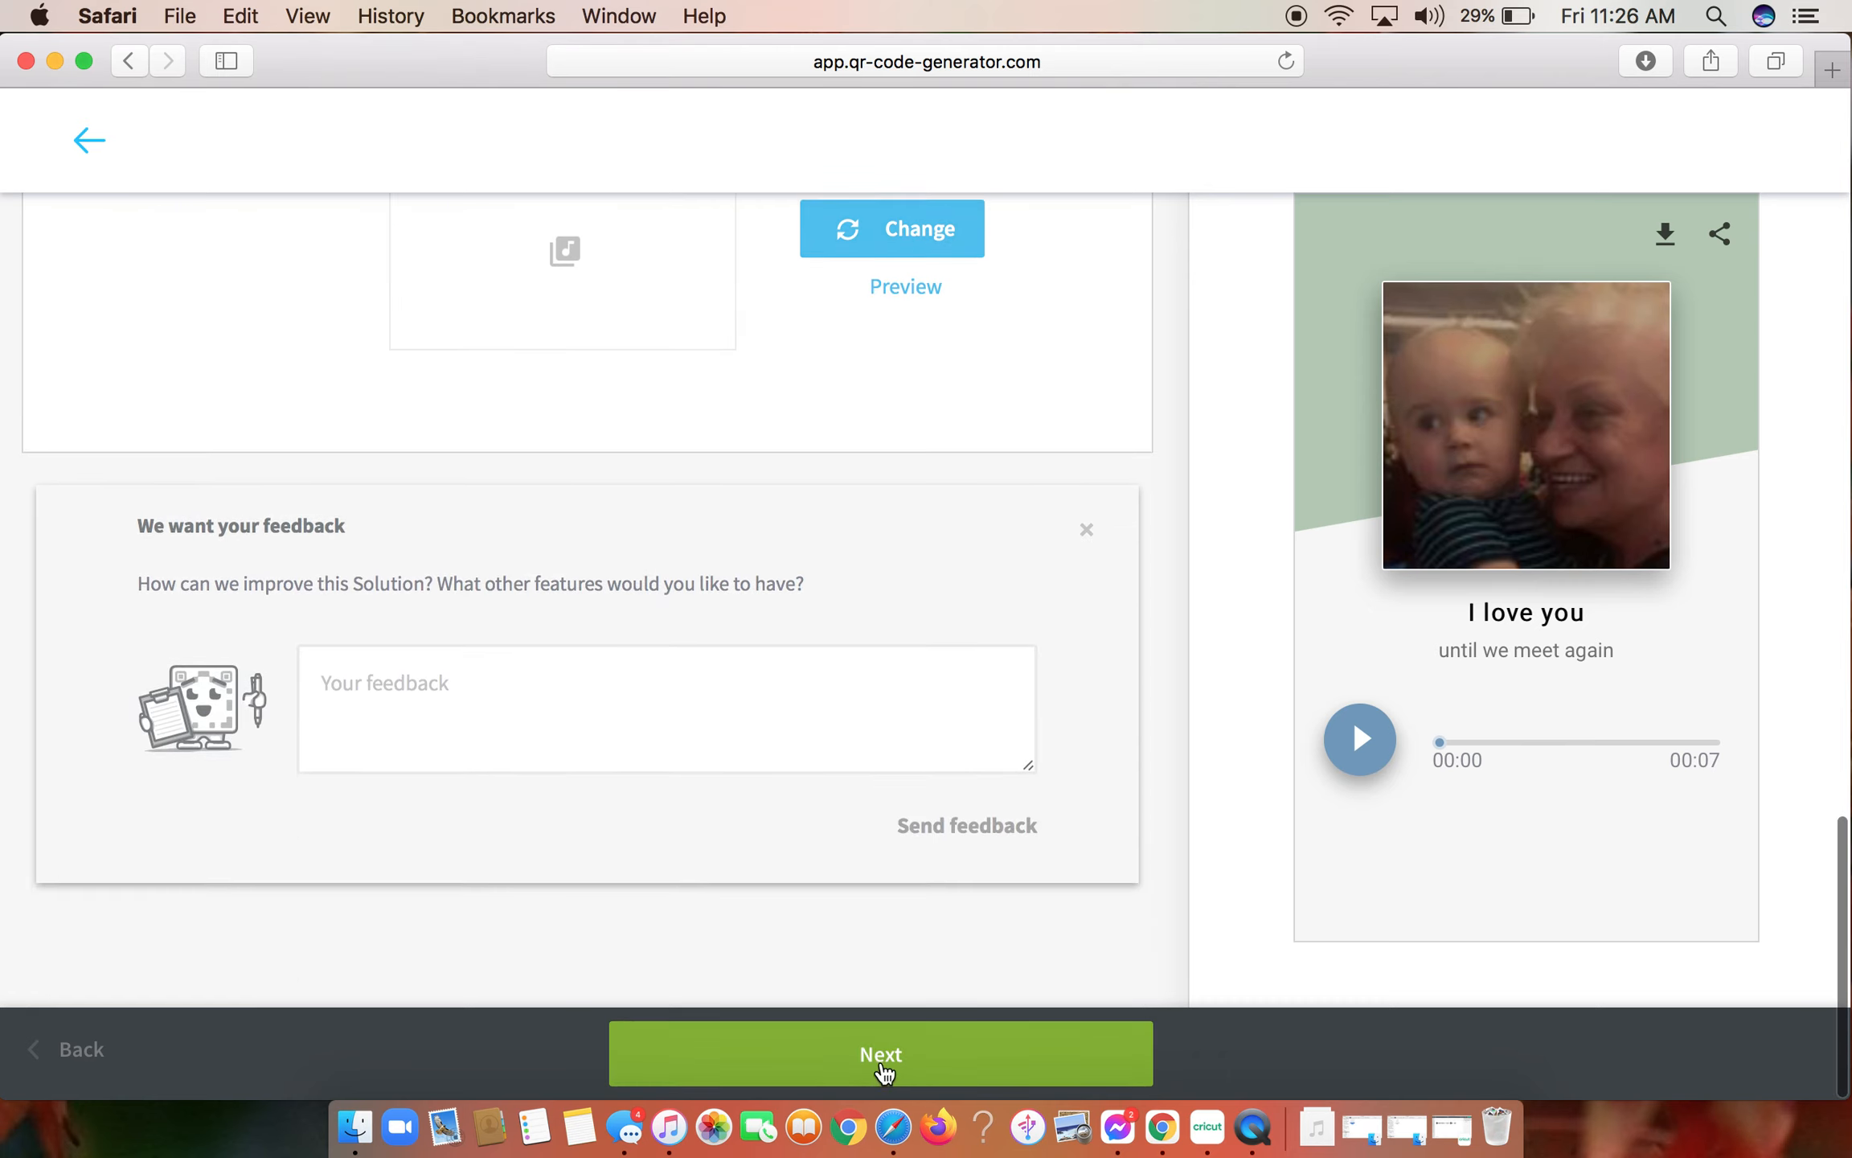
pyautogui.click(884, 1069)
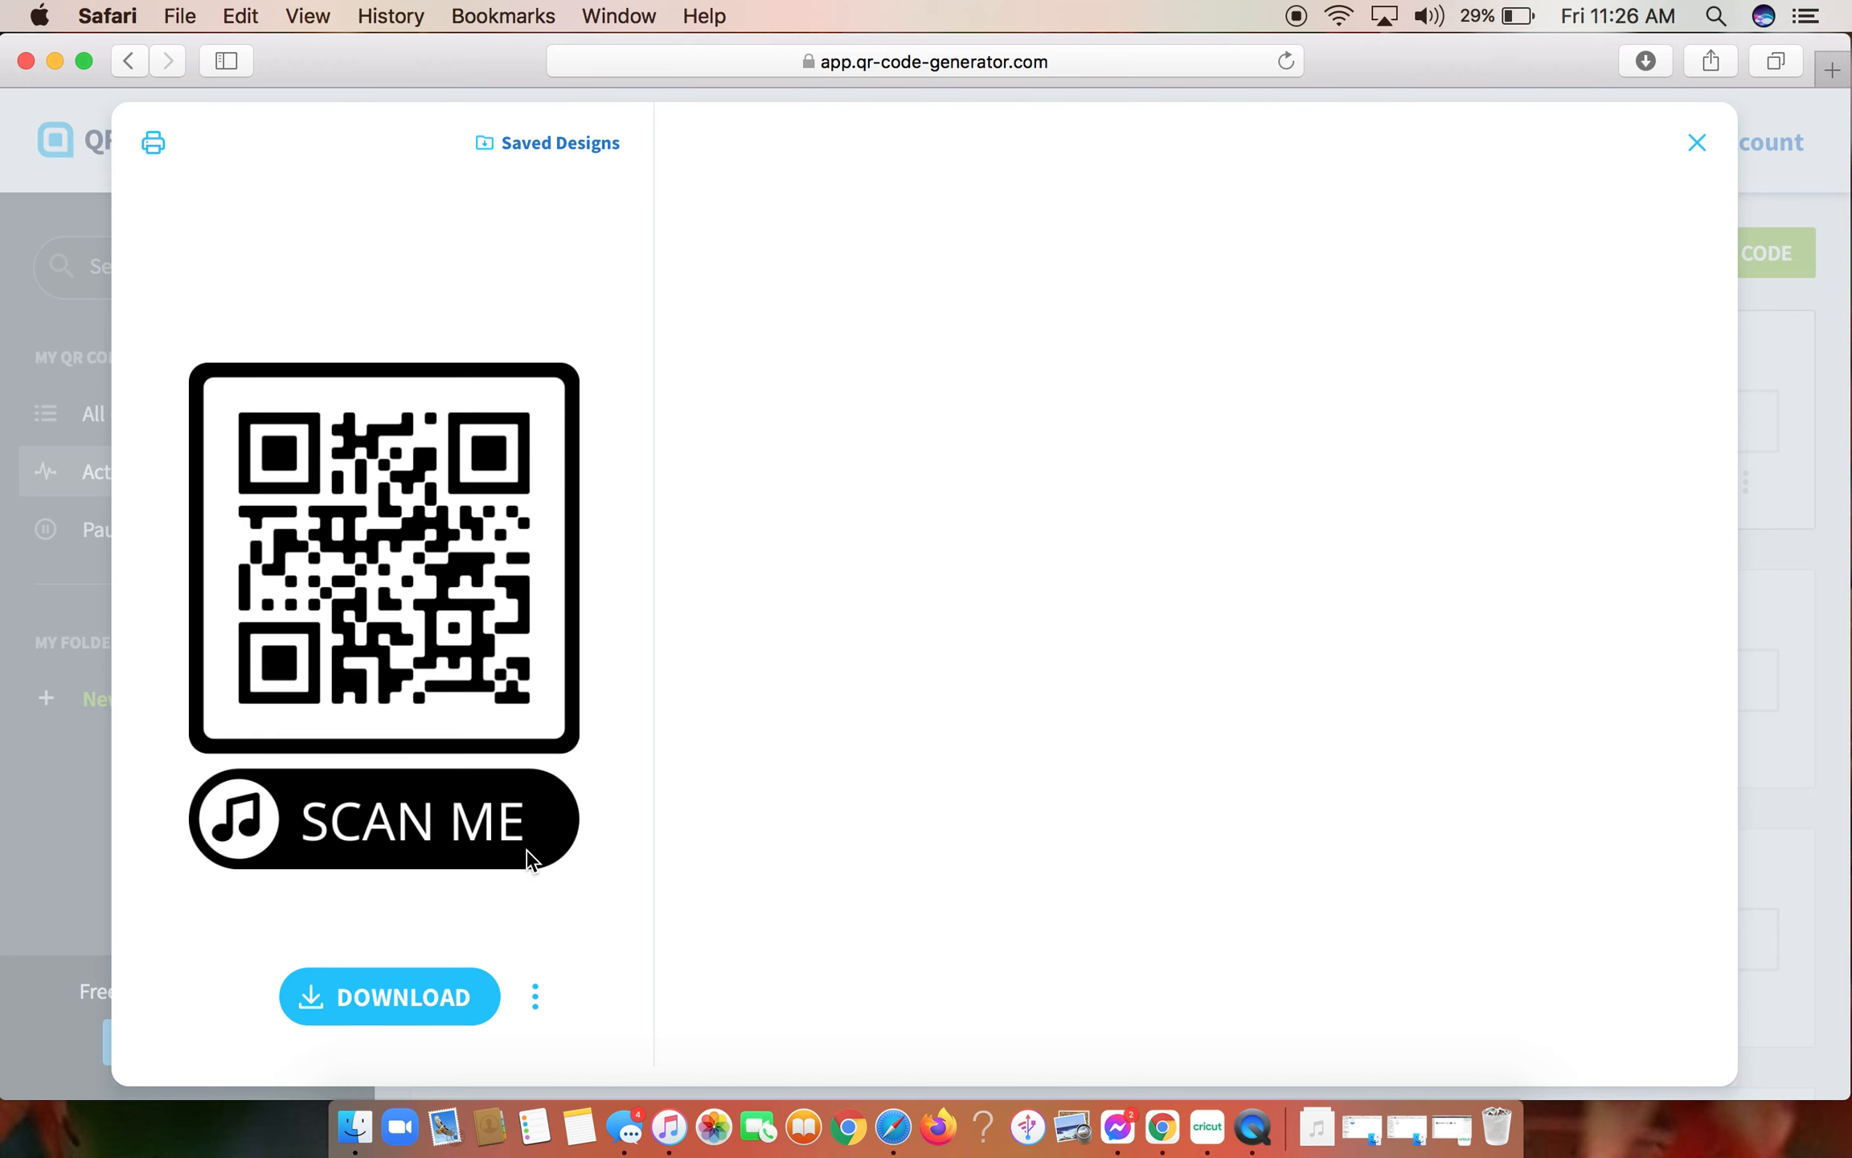
# - Try out the handwritten "Scan me" arrow frame and the outlined frame with plain SCAN ME text on the QR code
pyautogui.scroll(-2, 526, 857)
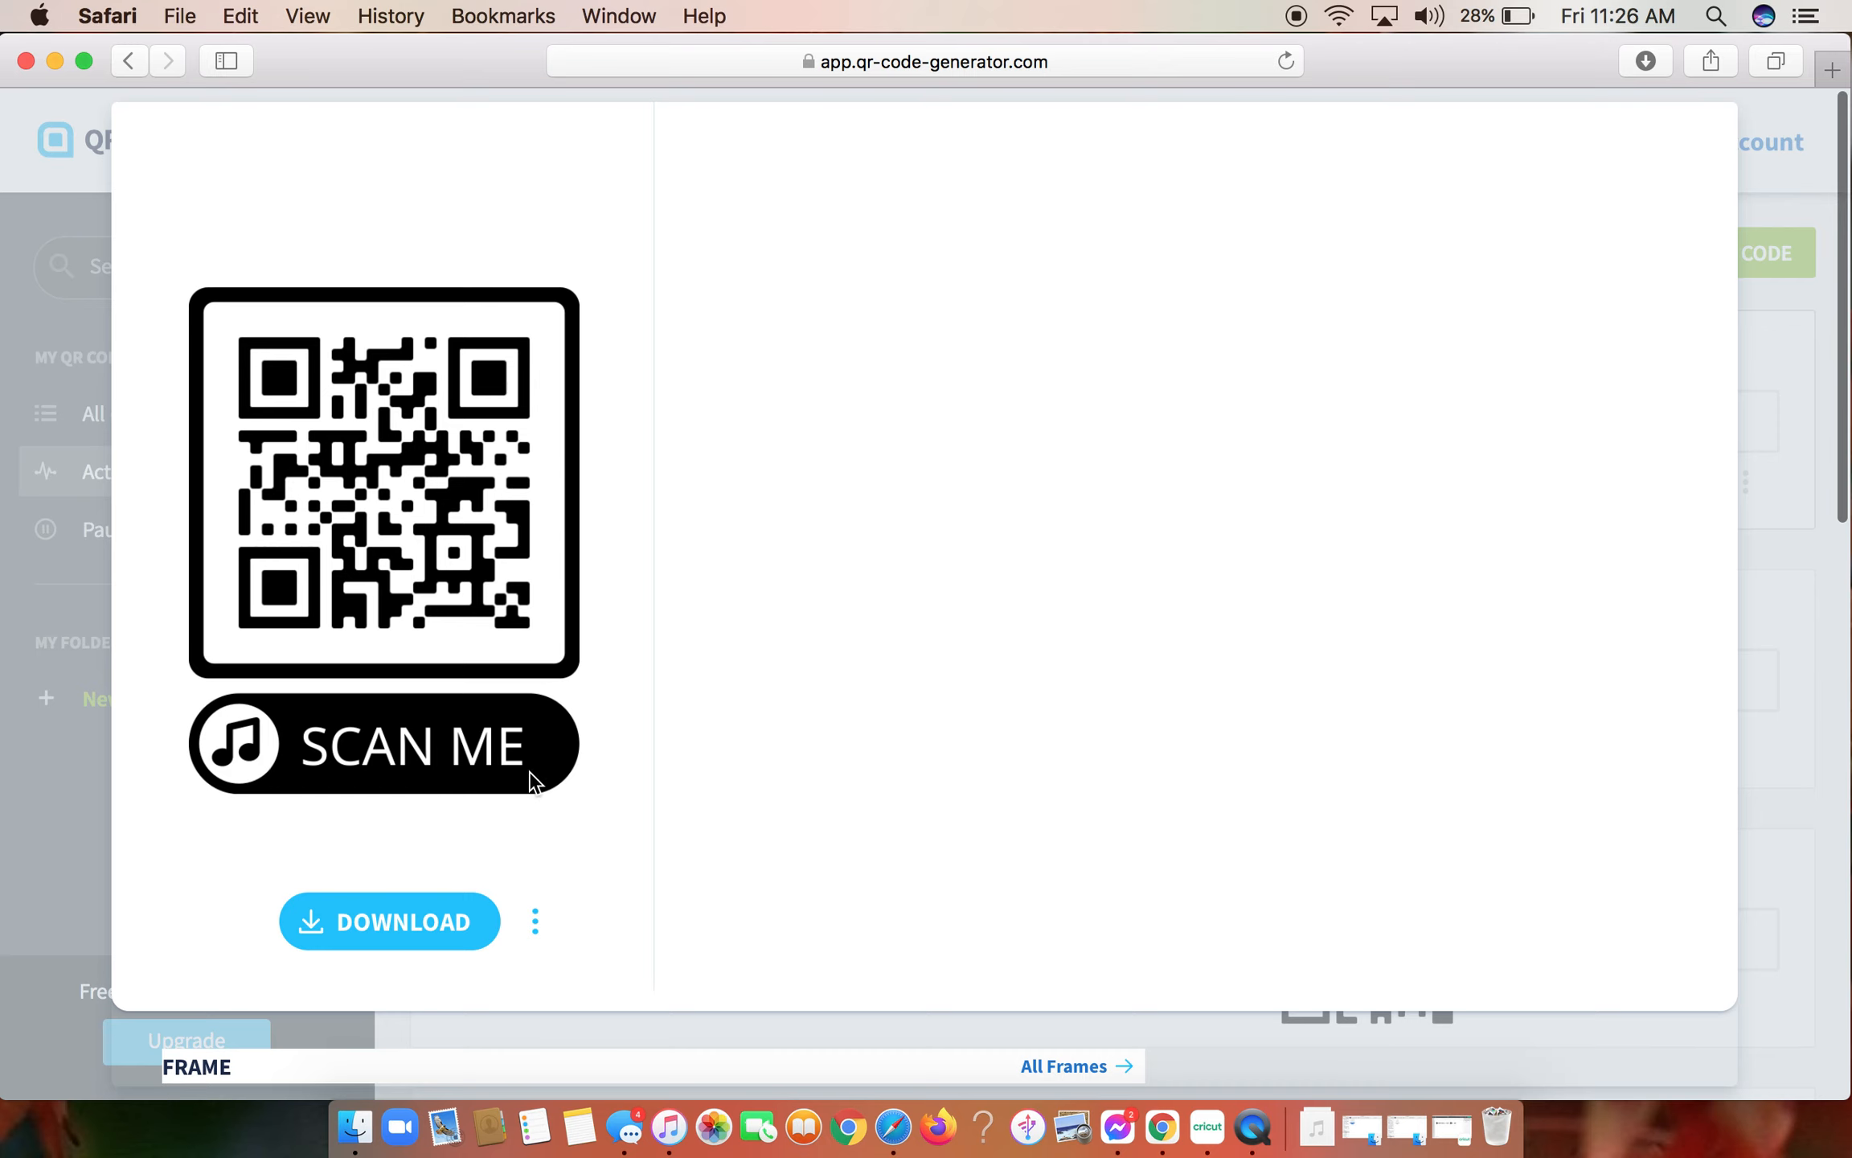
pyautogui.scroll(-5, 802, 705)
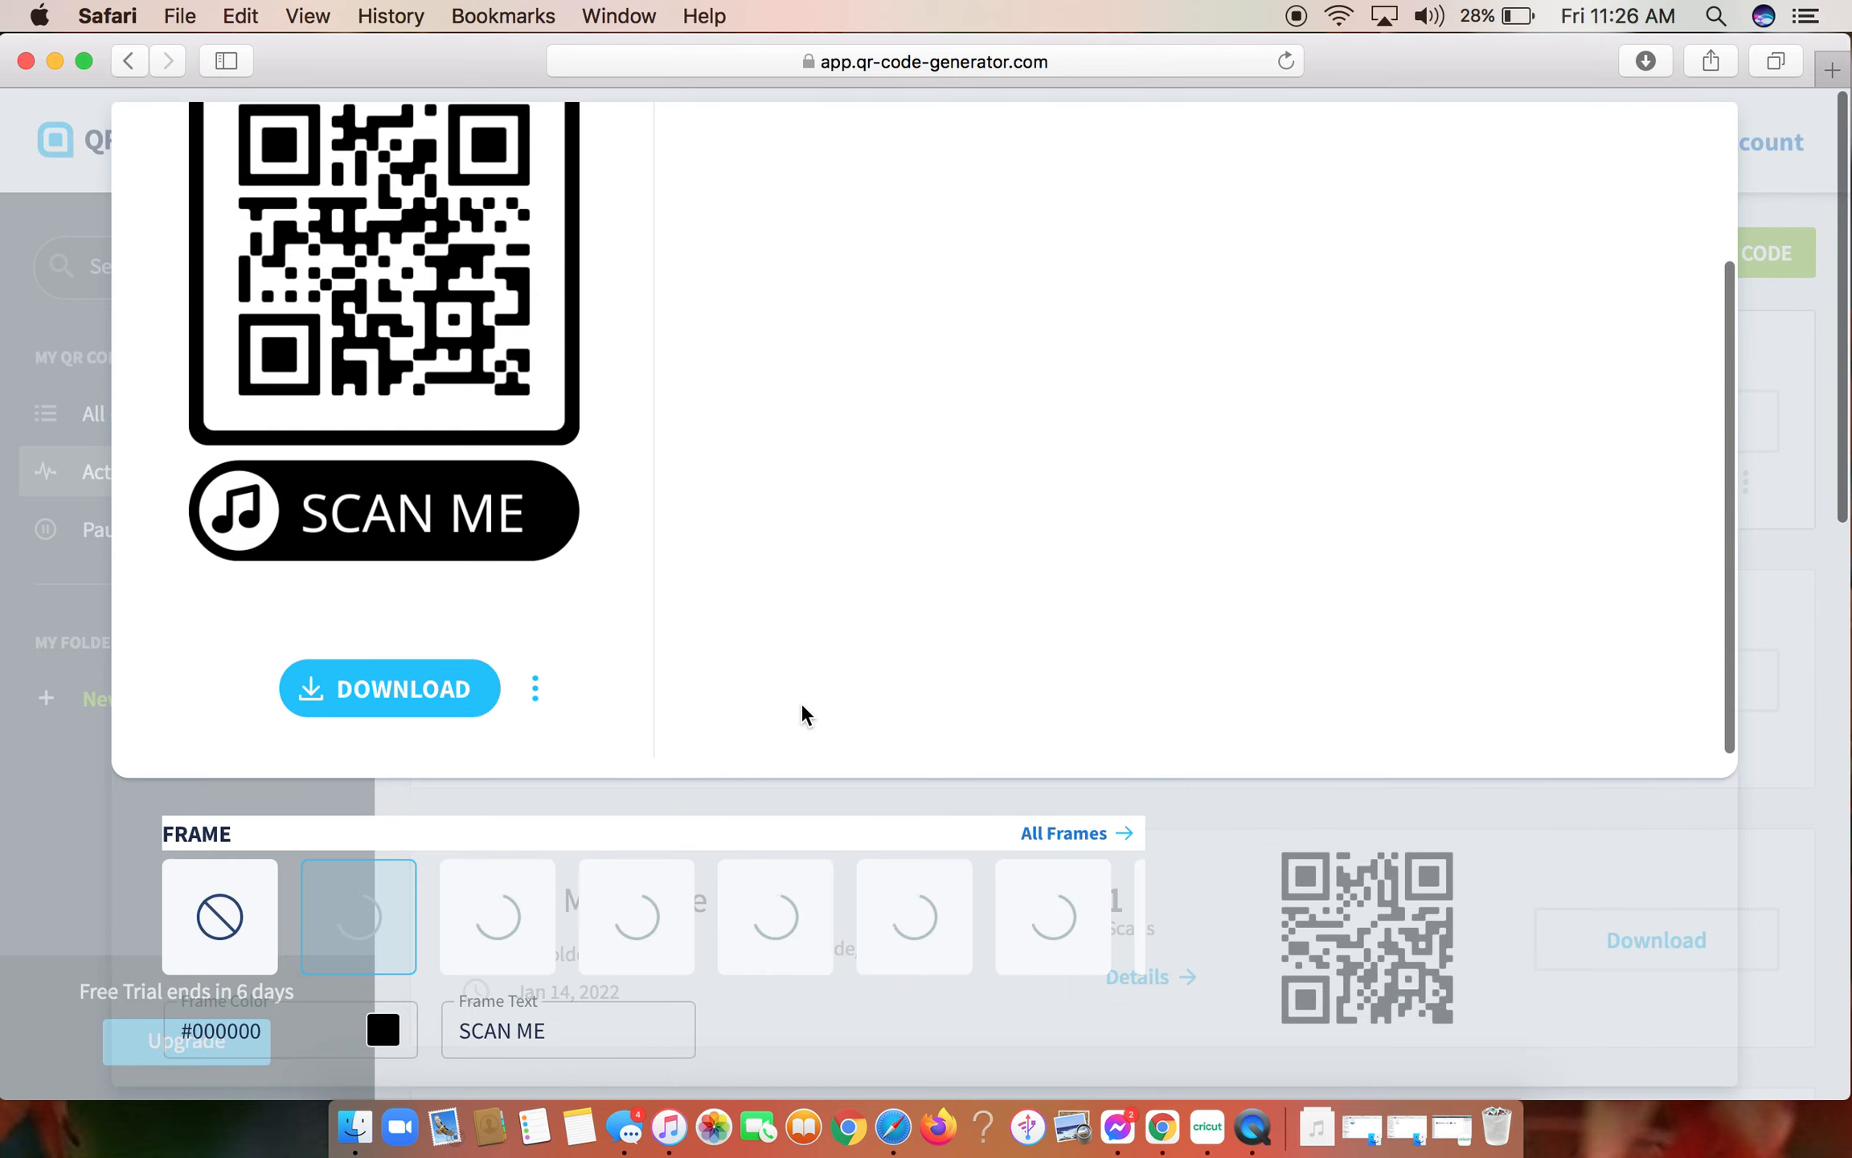
pyautogui.scroll(-1, 803, 705)
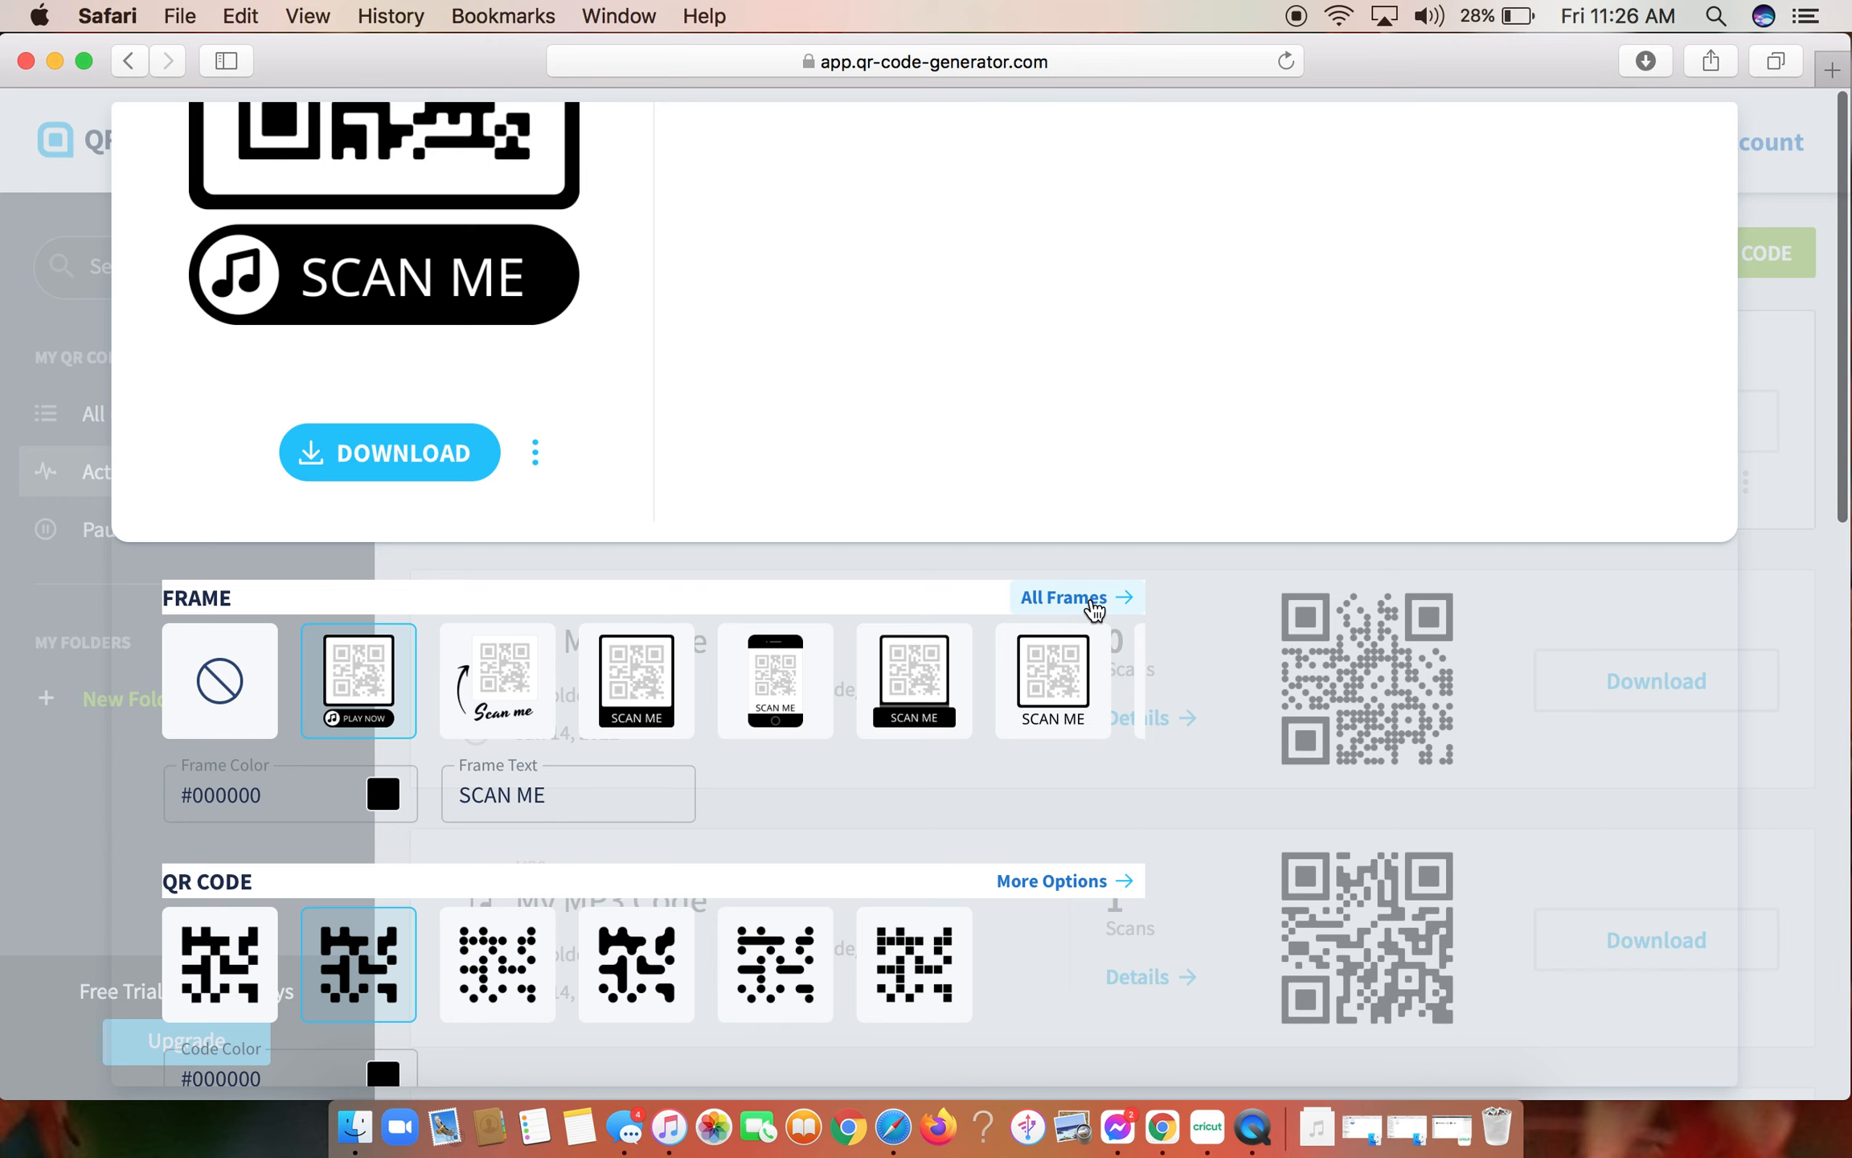
pyautogui.click(517, 699)
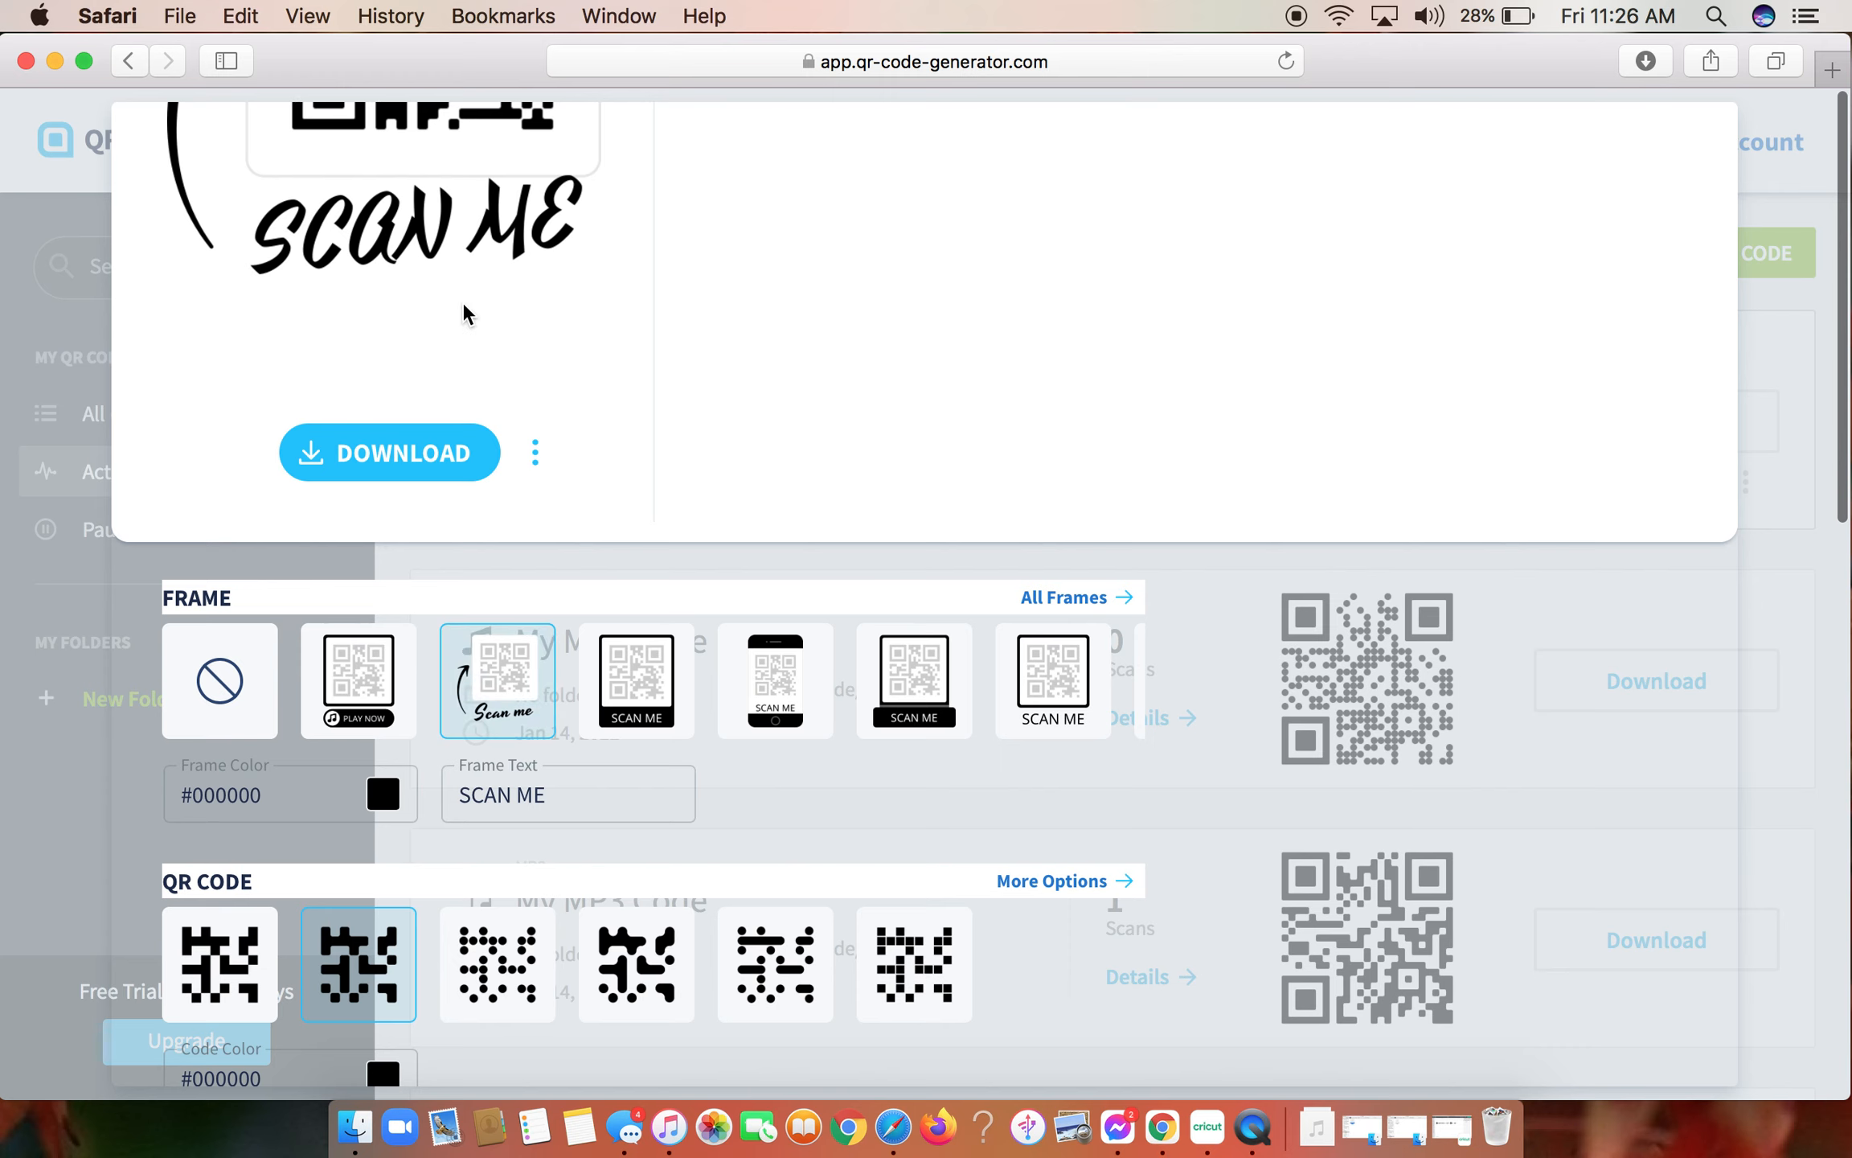
pyautogui.scroll(3, 464, 310)
pyautogui.scroll(1, 462, 309)
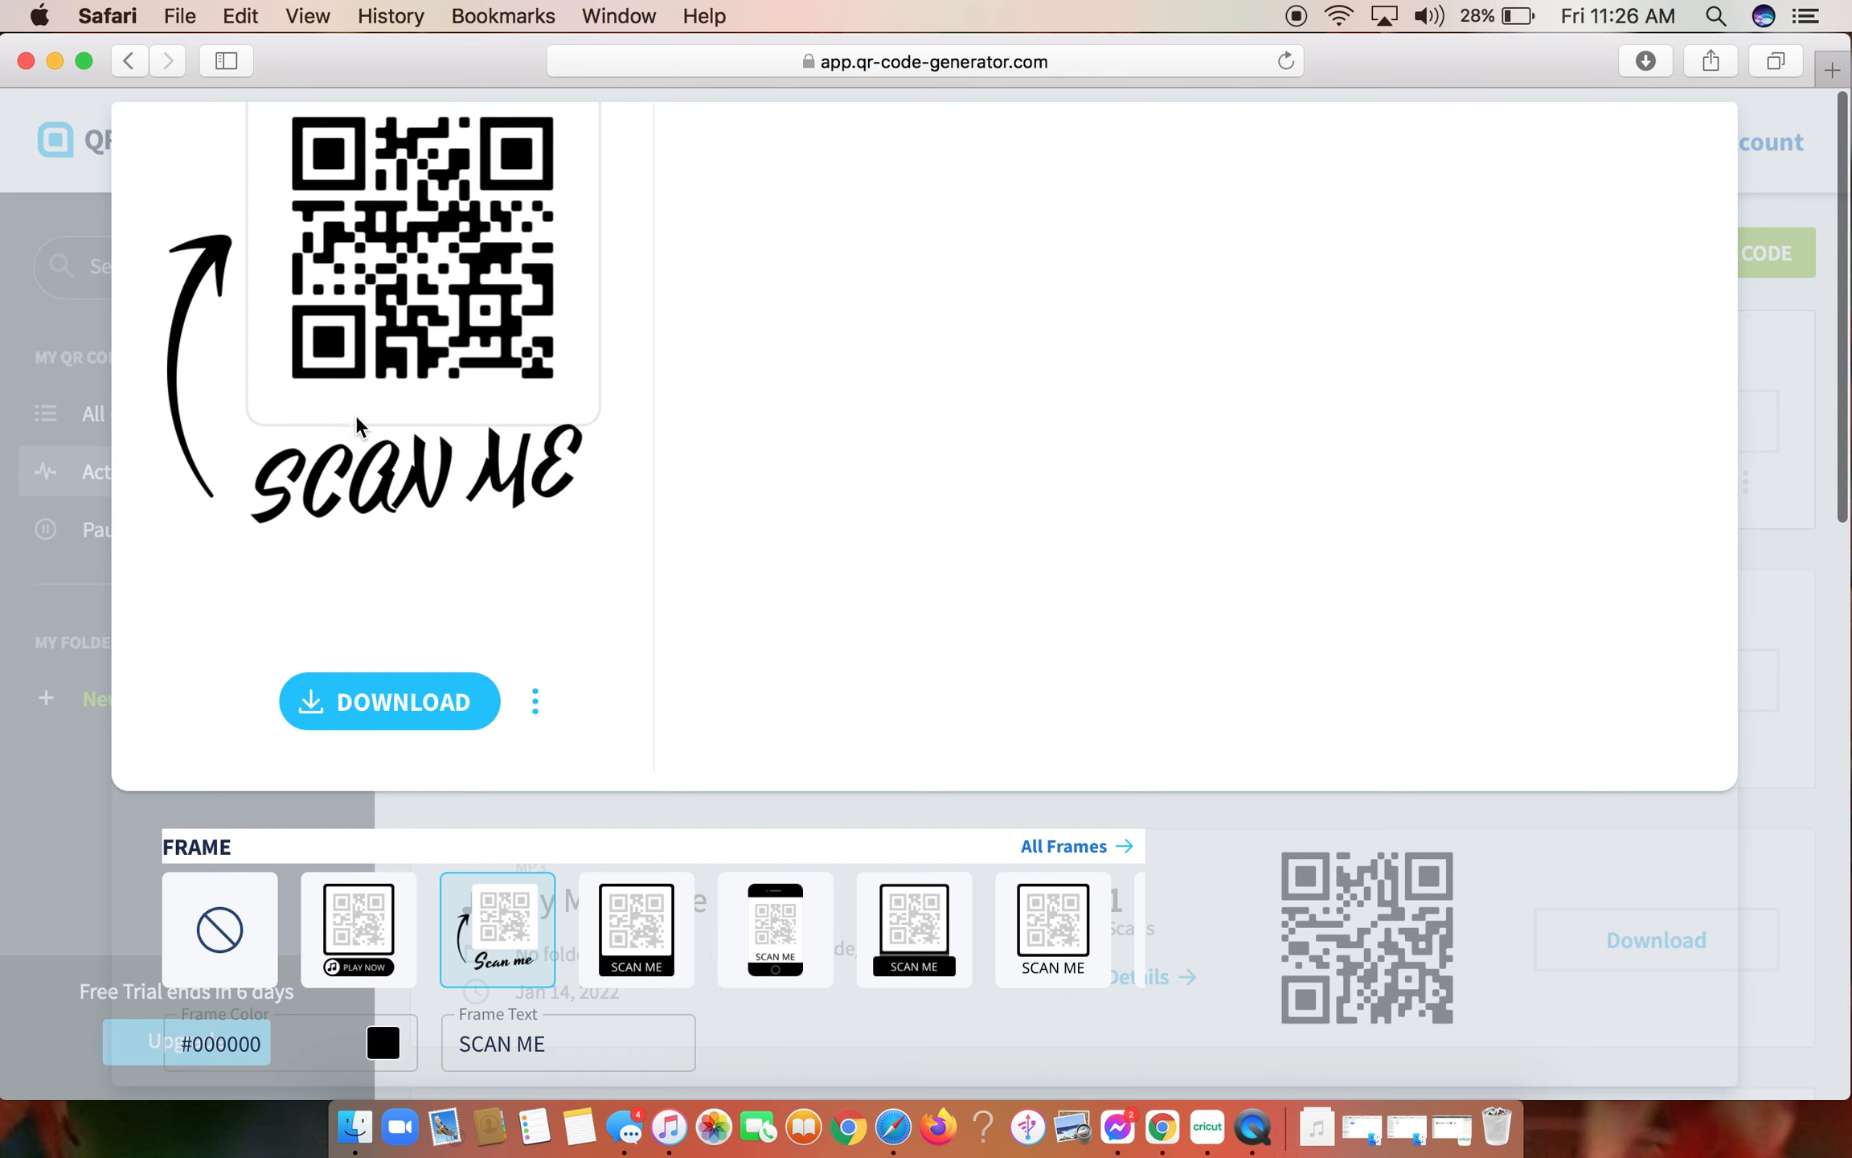
pyautogui.scroll(-3, 569, 462)
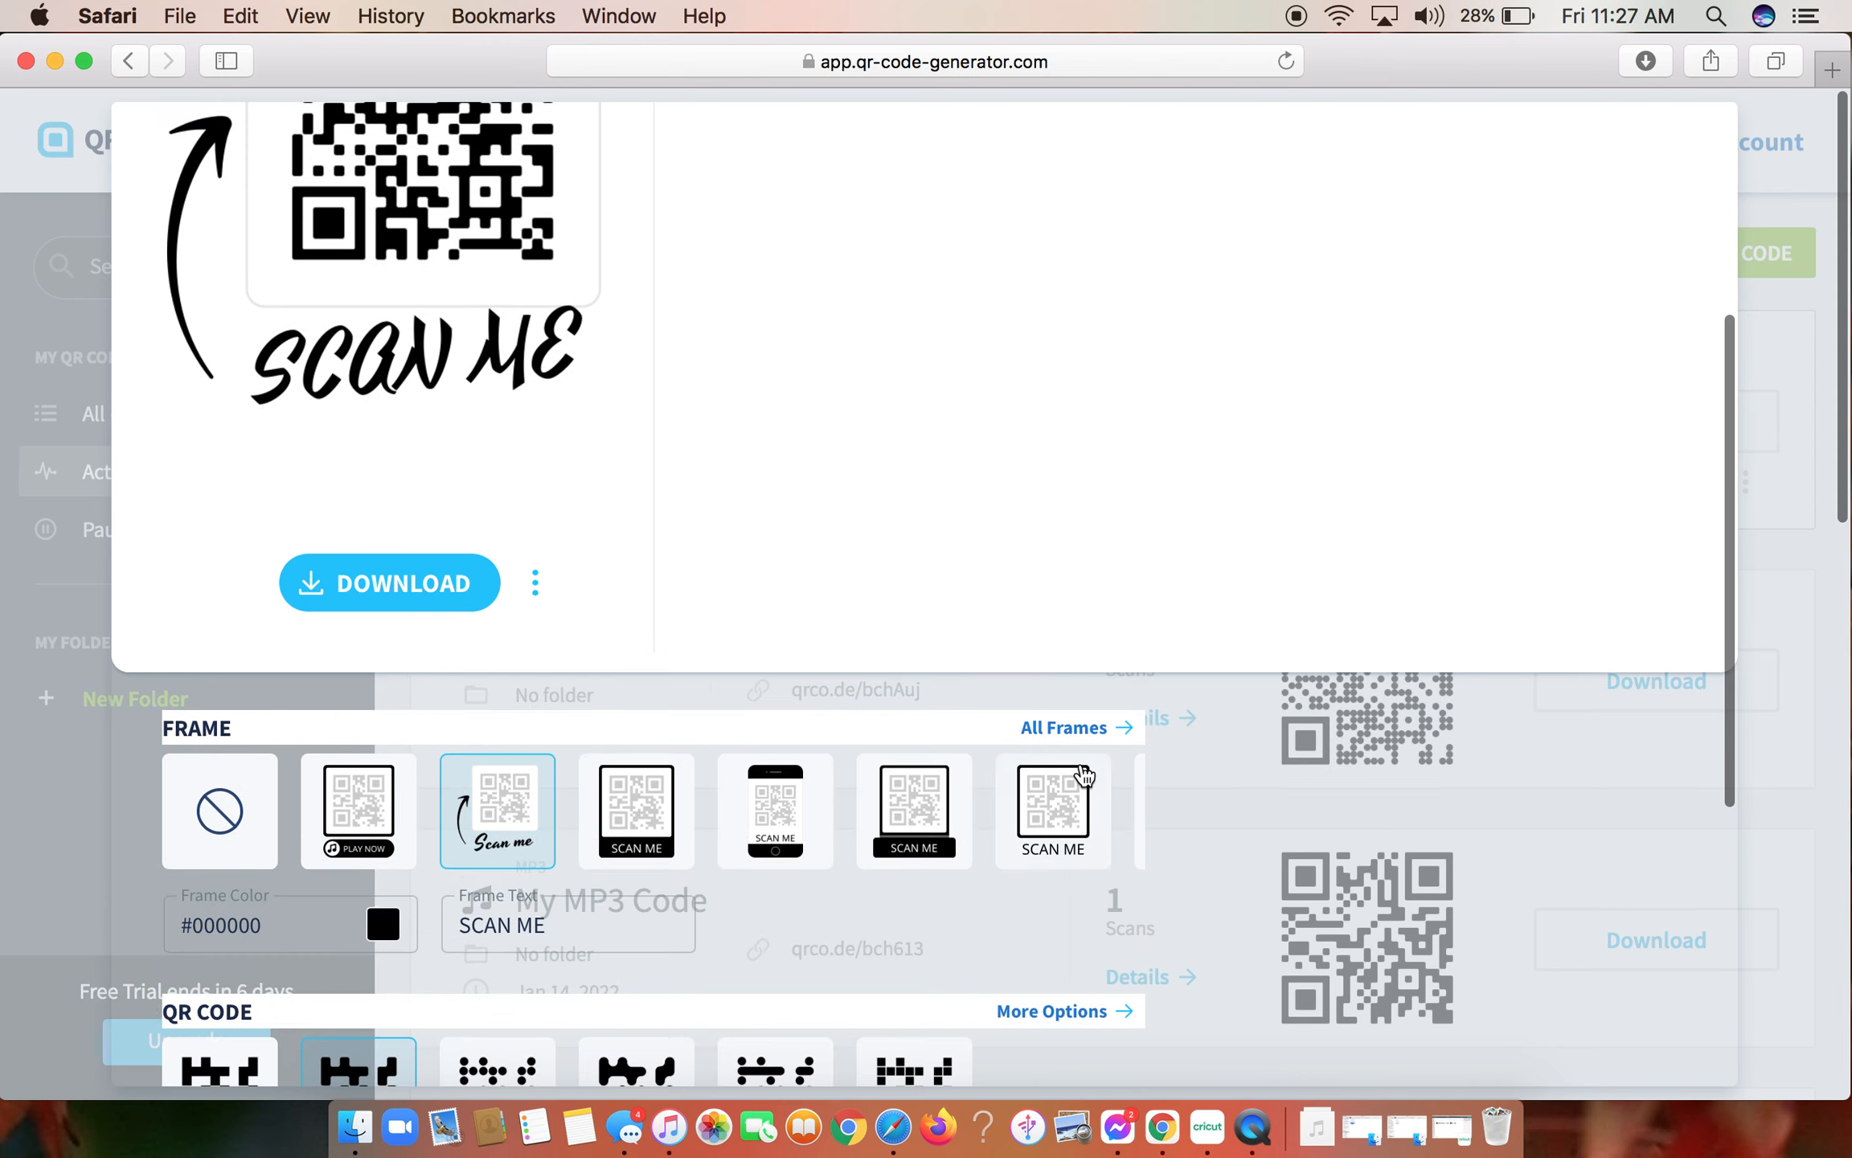
pyautogui.click(1065, 798)
pyautogui.scroll(-5, 1064, 791)
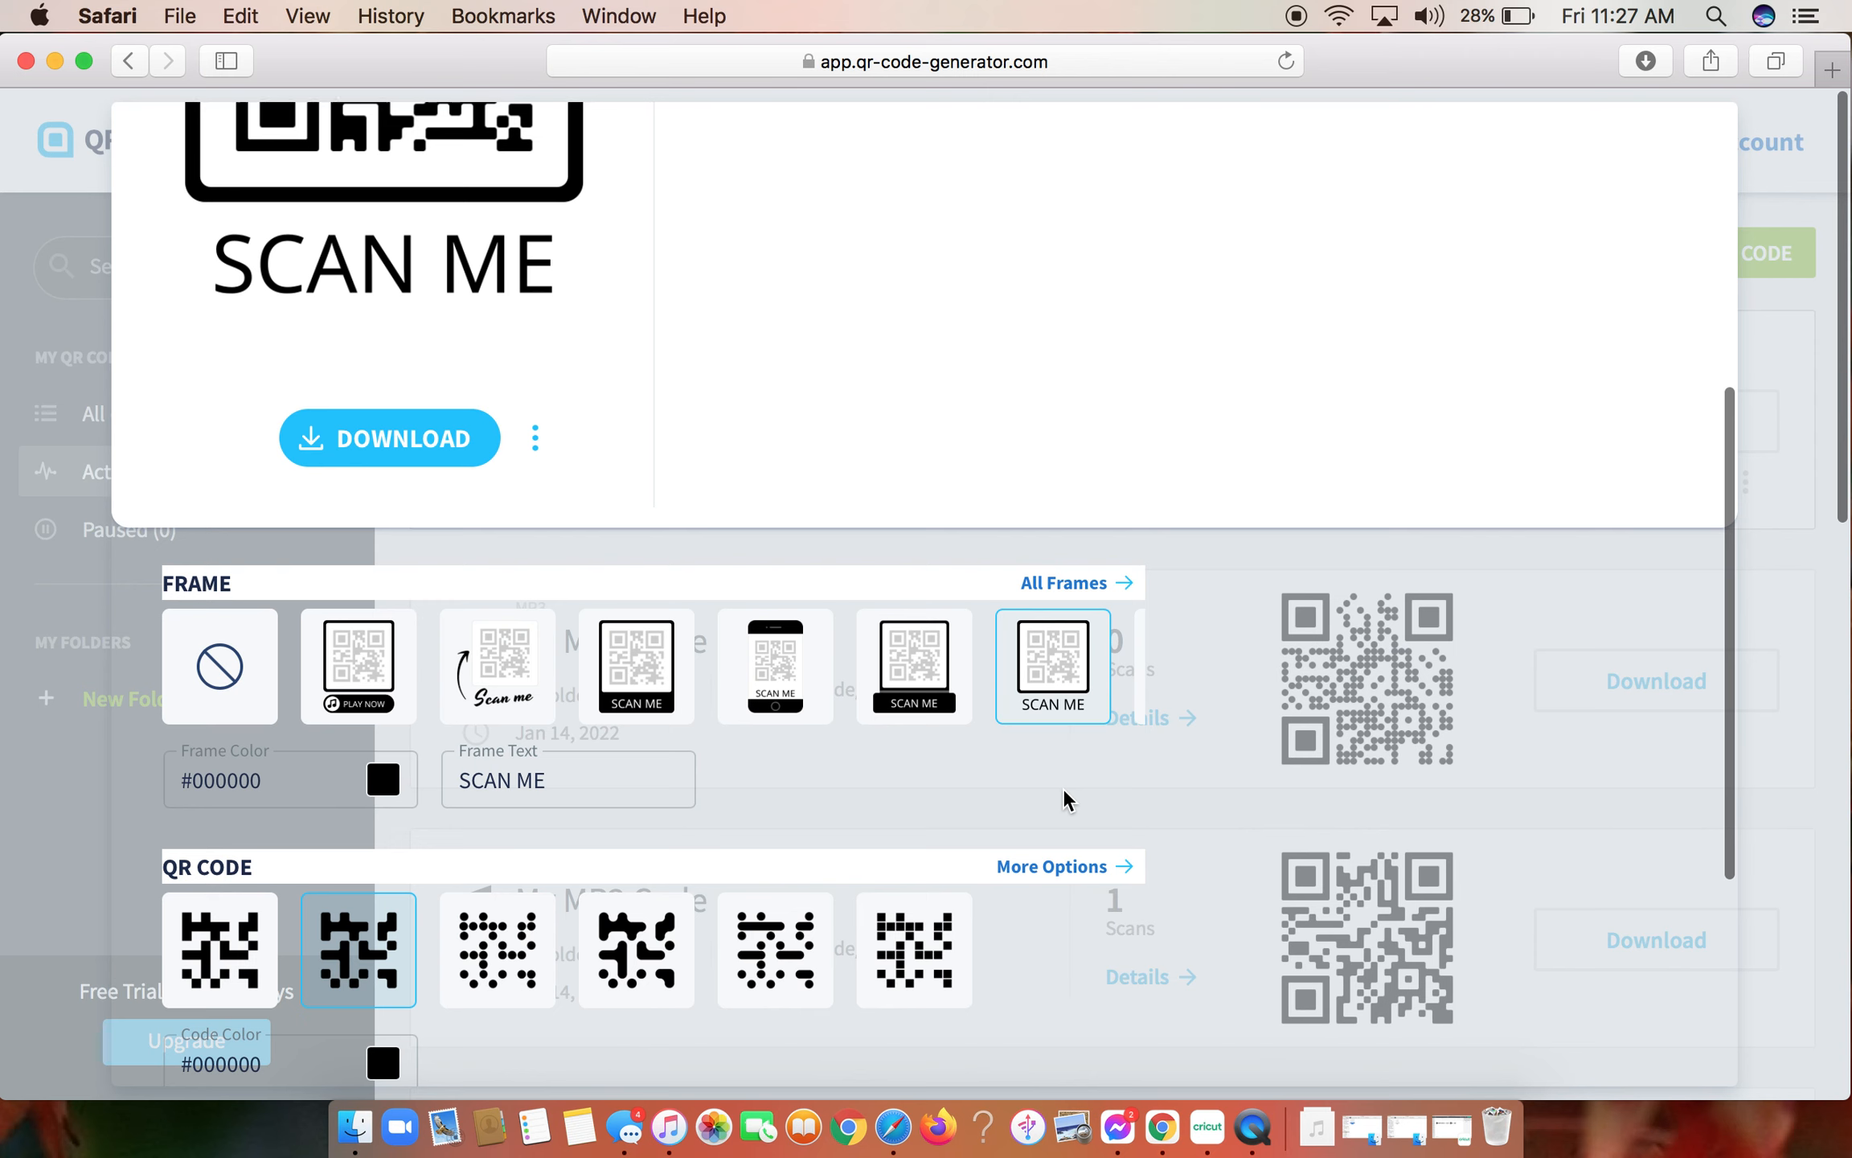
pyautogui.scroll(6, 1063, 790)
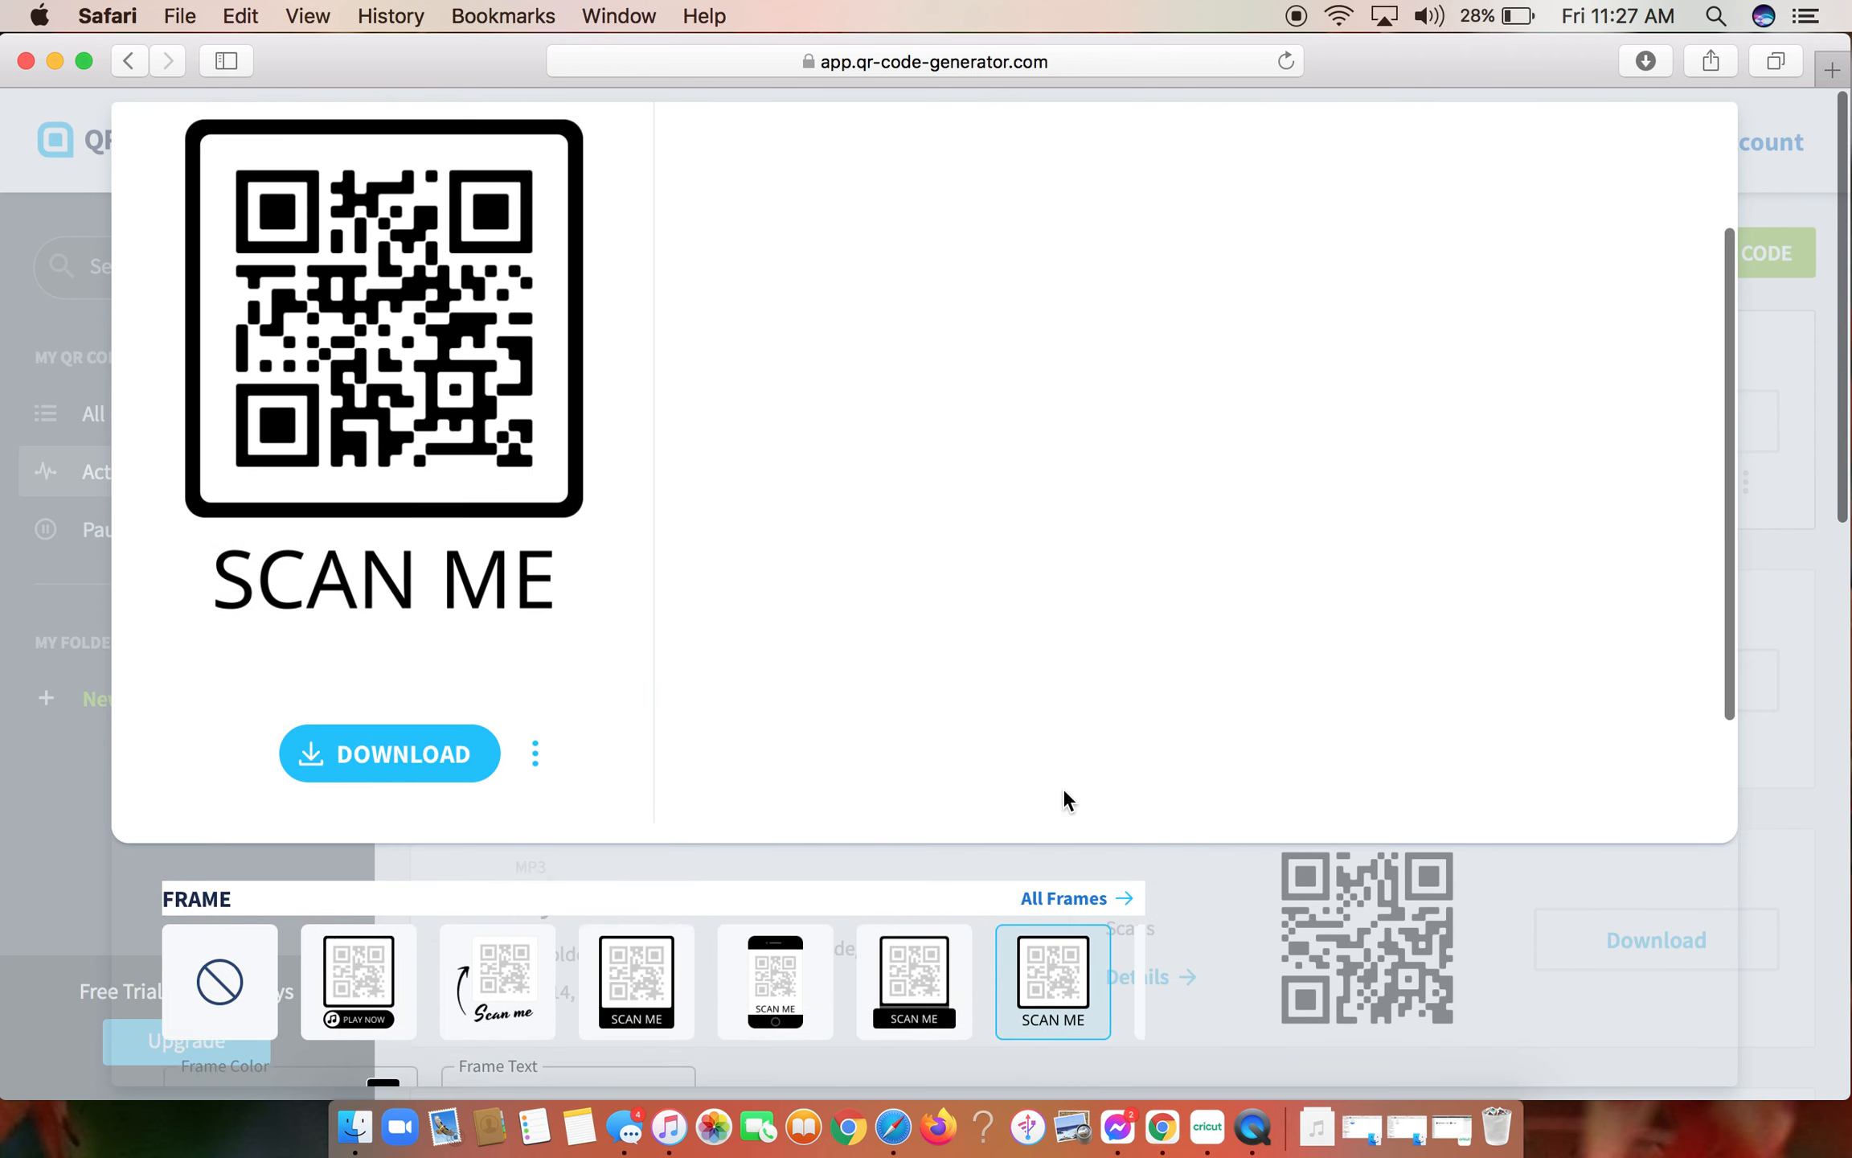
pyautogui.scroll(-5, 1063, 798)
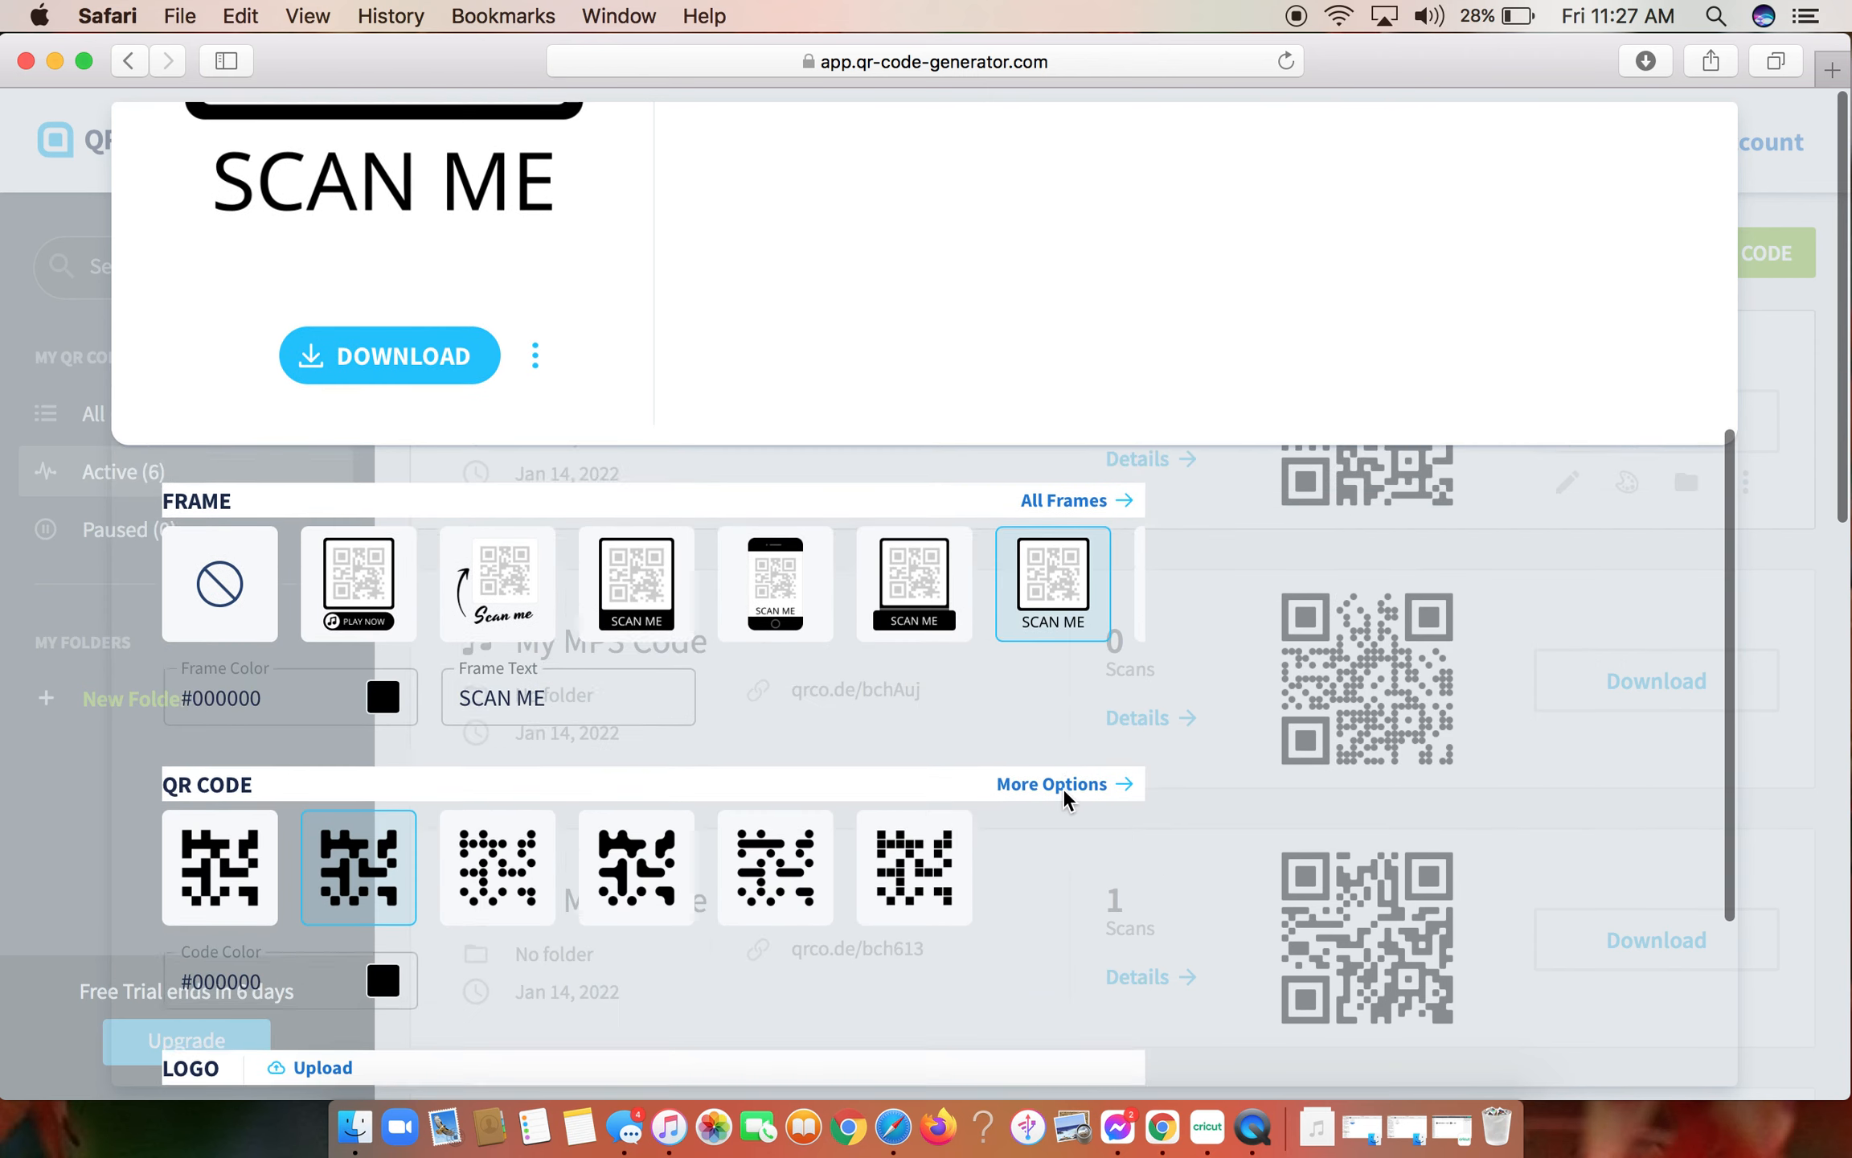
# - Remove the frame from the QR code by choosing the no-frame option
pyautogui.click(225, 572)
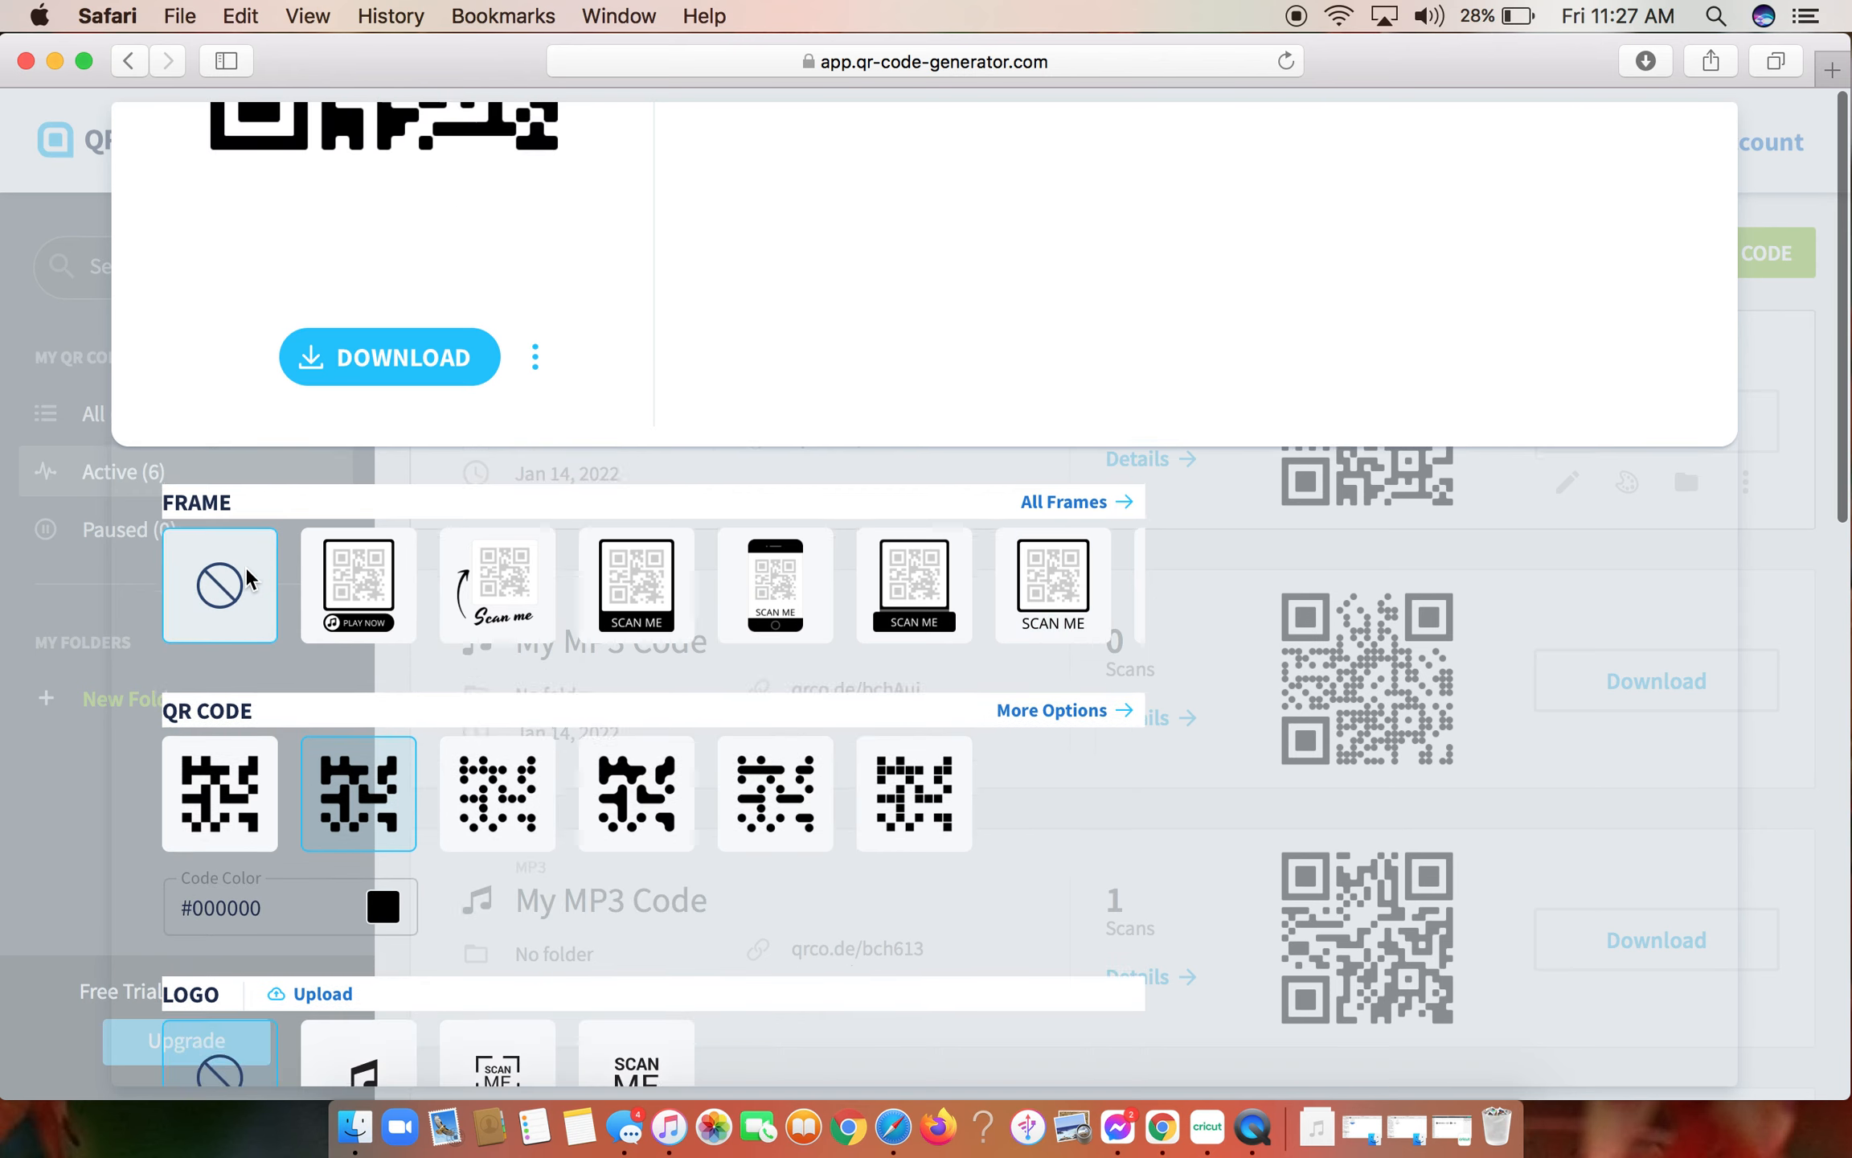
pyautogui.scroll(2, 245, 566)
pyautogui.scroll(-3, 244, 566)
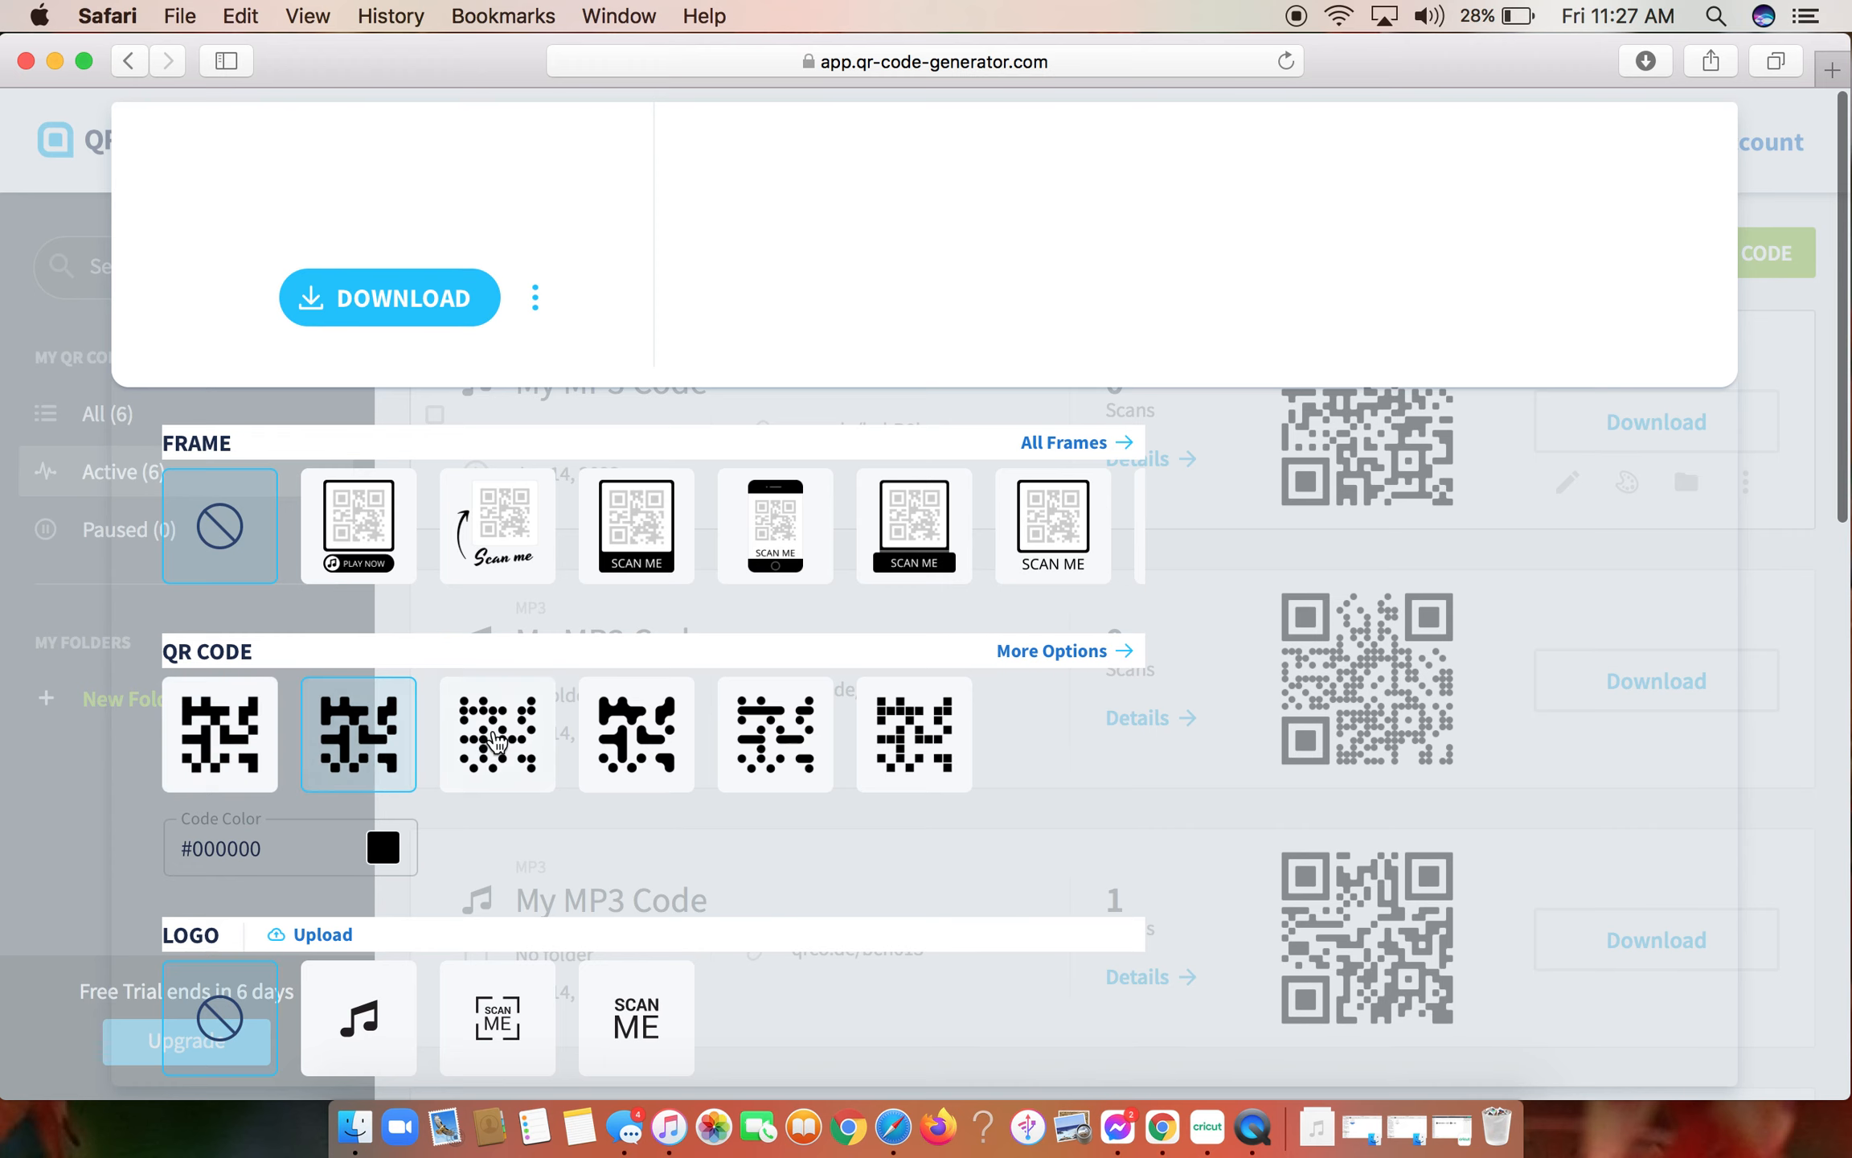
# - Try out the round-dot pattern and the separate small-squares pattern on the QR code
pyautogui.click(521, 735)
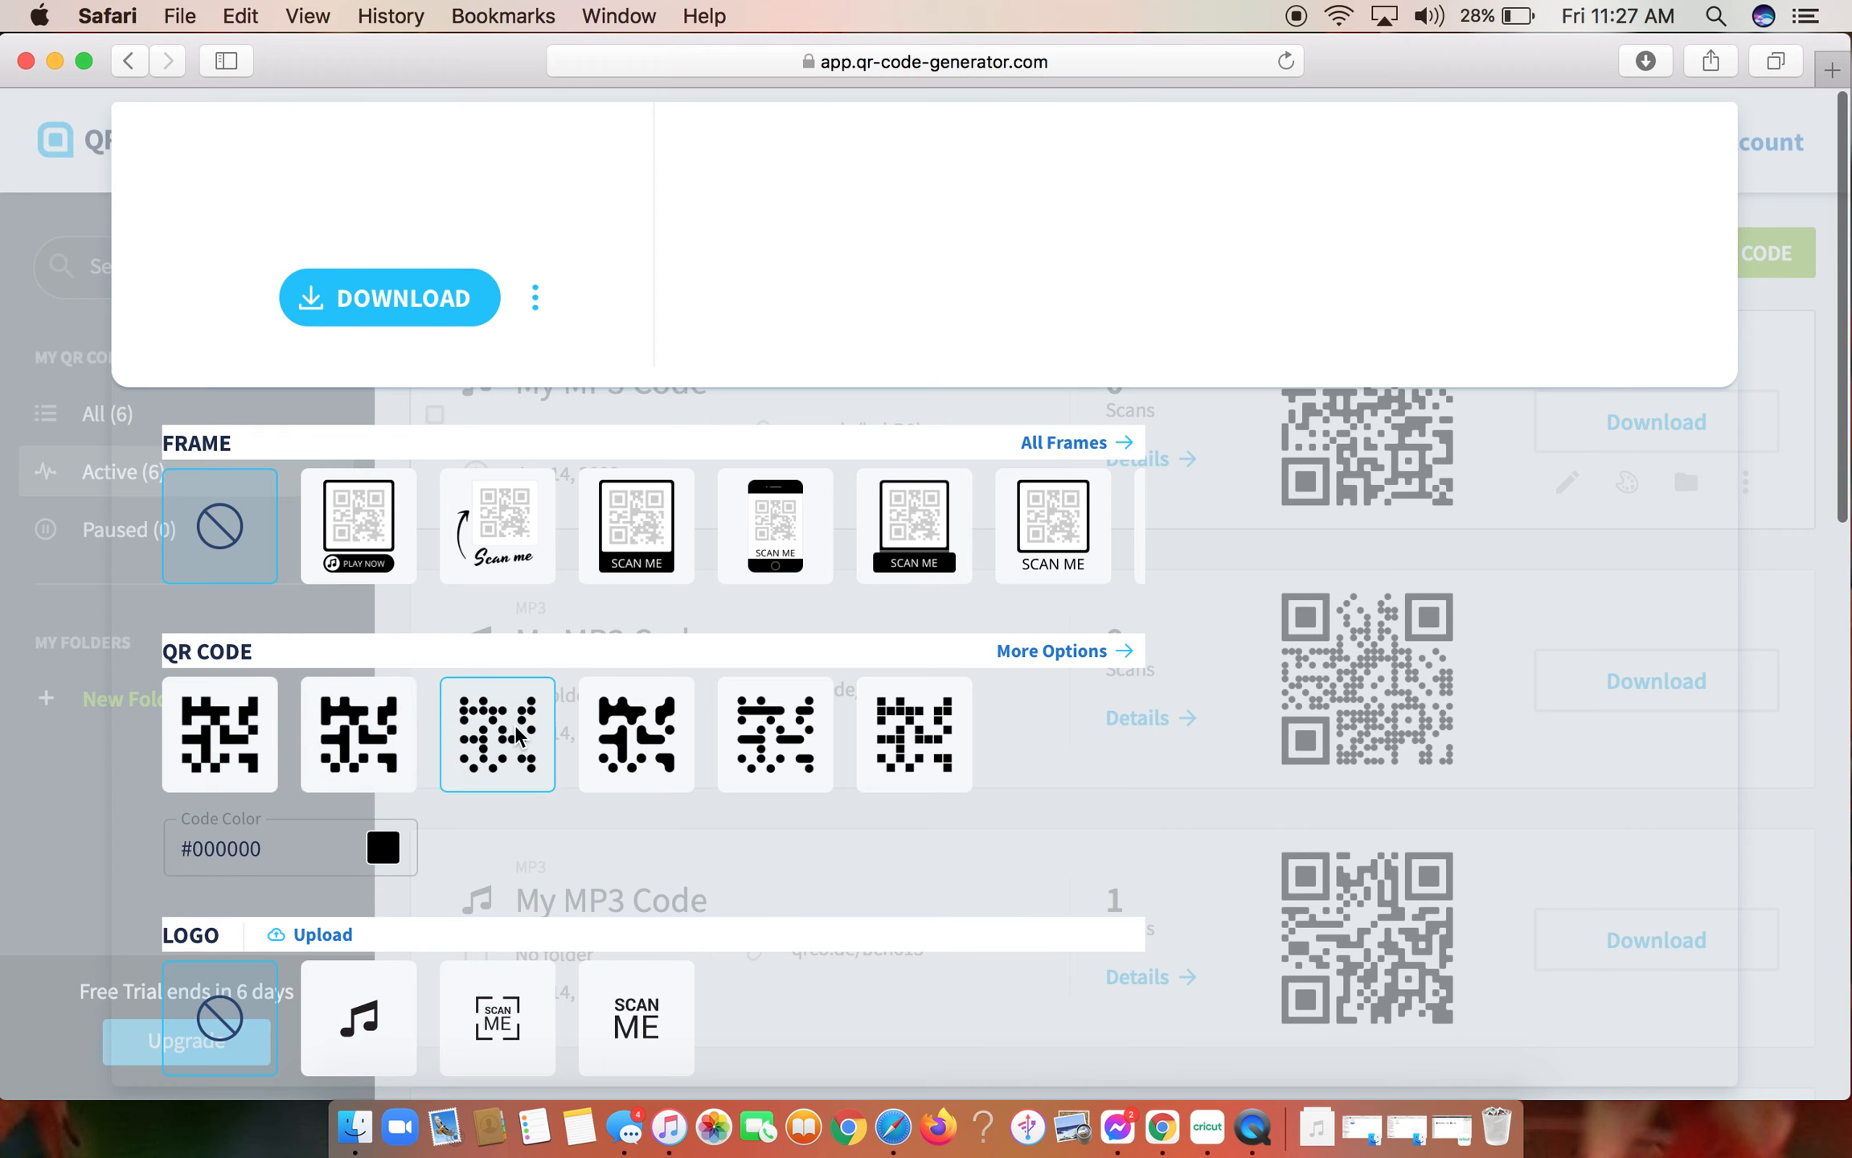
pyautogui.scroll(5, 516, 725)
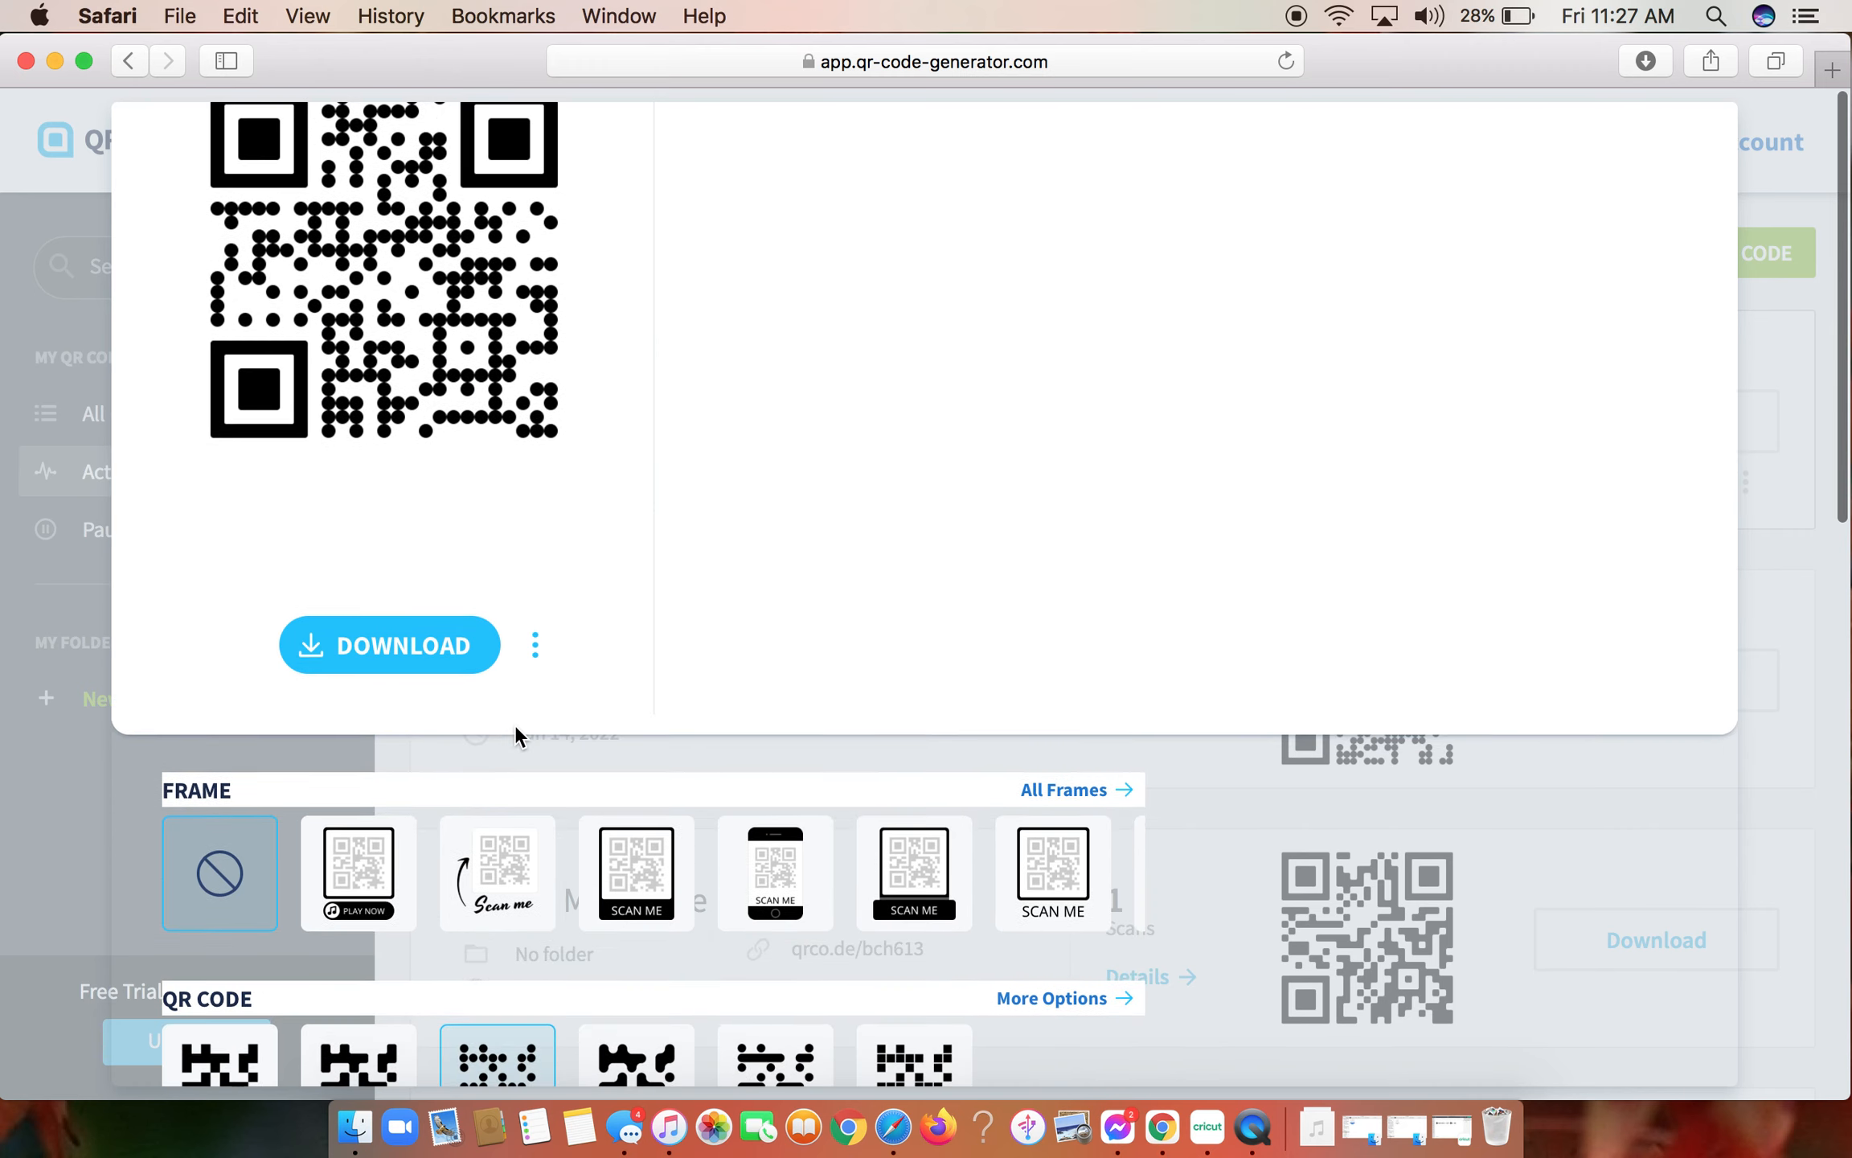
pyautogui.scroll(-5, 516, 726)
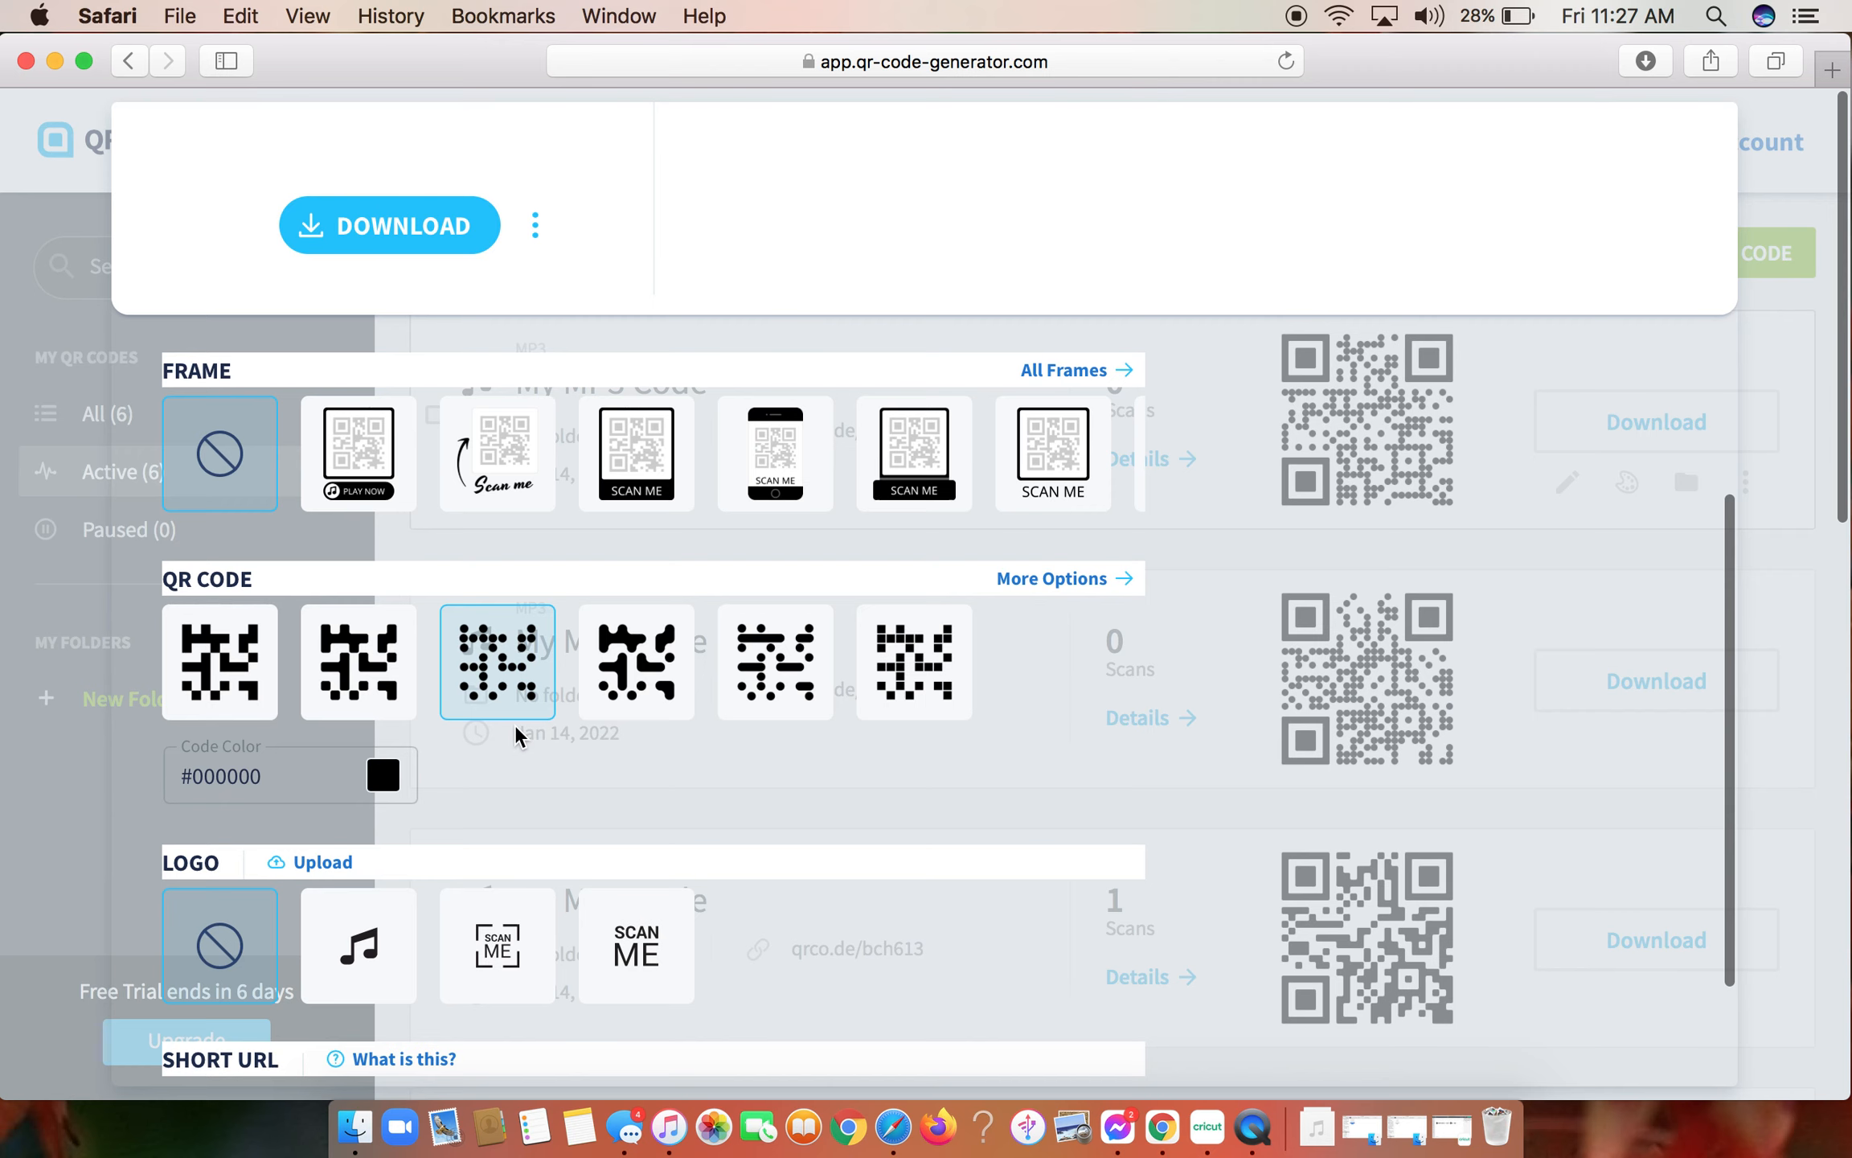
pyautogui.click(884, 701)
pyautogui.scroll(4, 884, 703)
pyautogui.scroll(3, 881, 701)
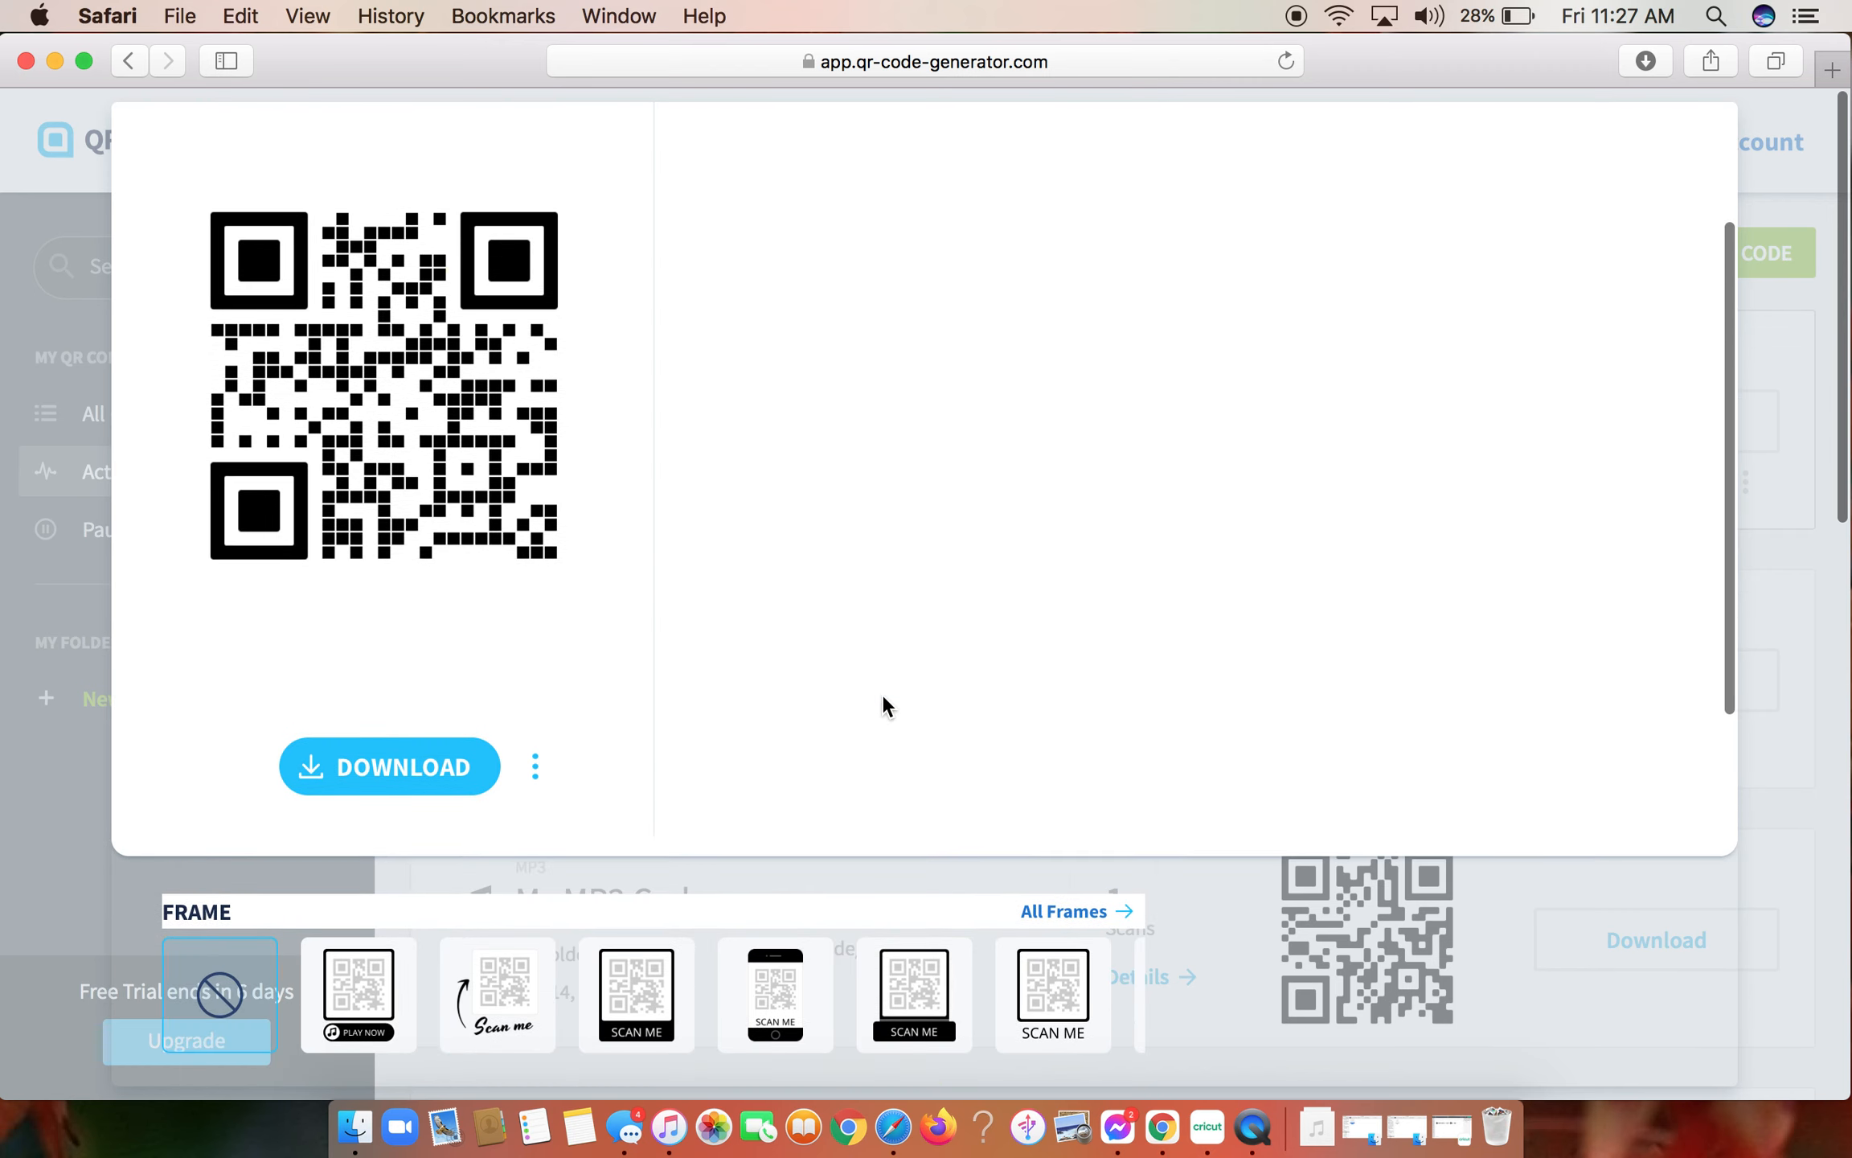
pyautogui.scroll(-4, 712, 591)
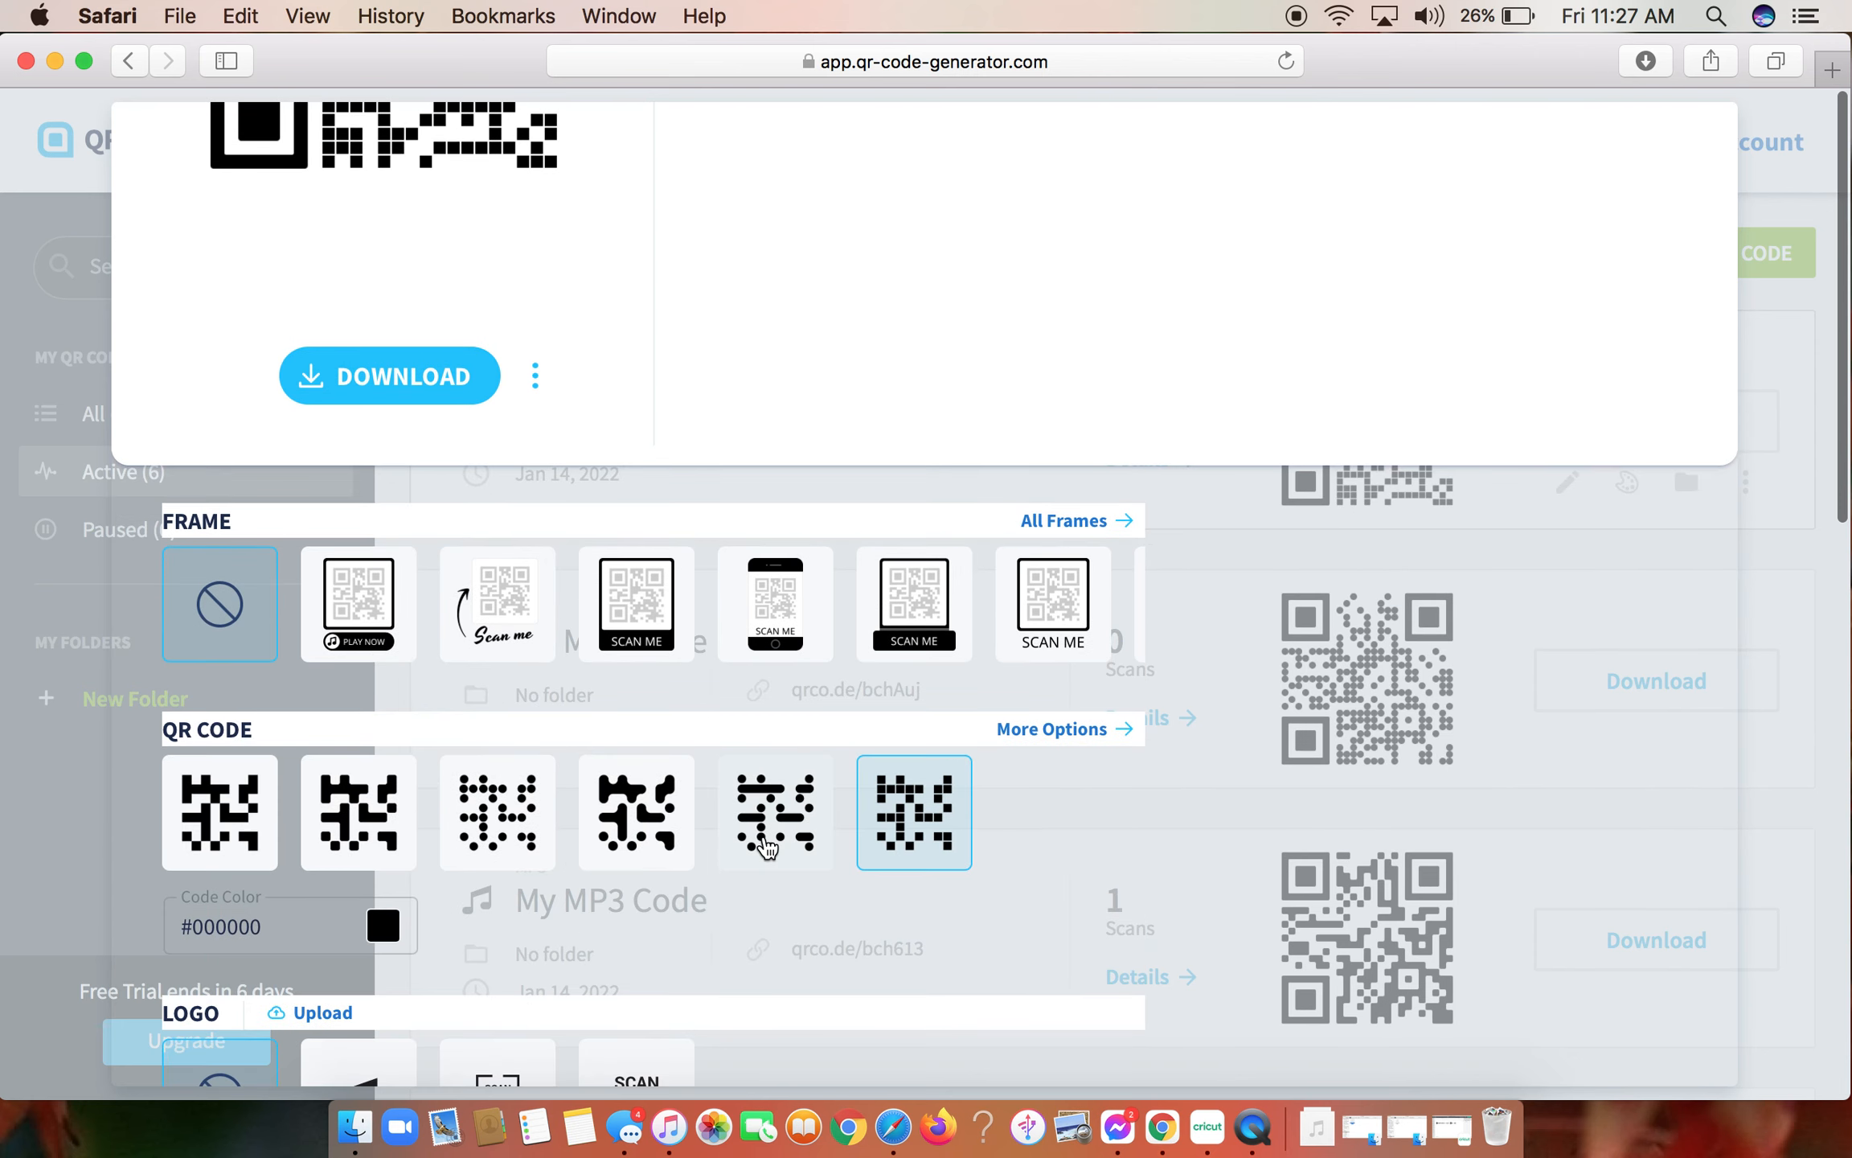
# - Apply the fourth QR code pattern, with thick, smoothly merged rounded shapes, and check it in the preview
pyautogui.click(653, 844)
pyautogui.scroll(5, 653, 844)
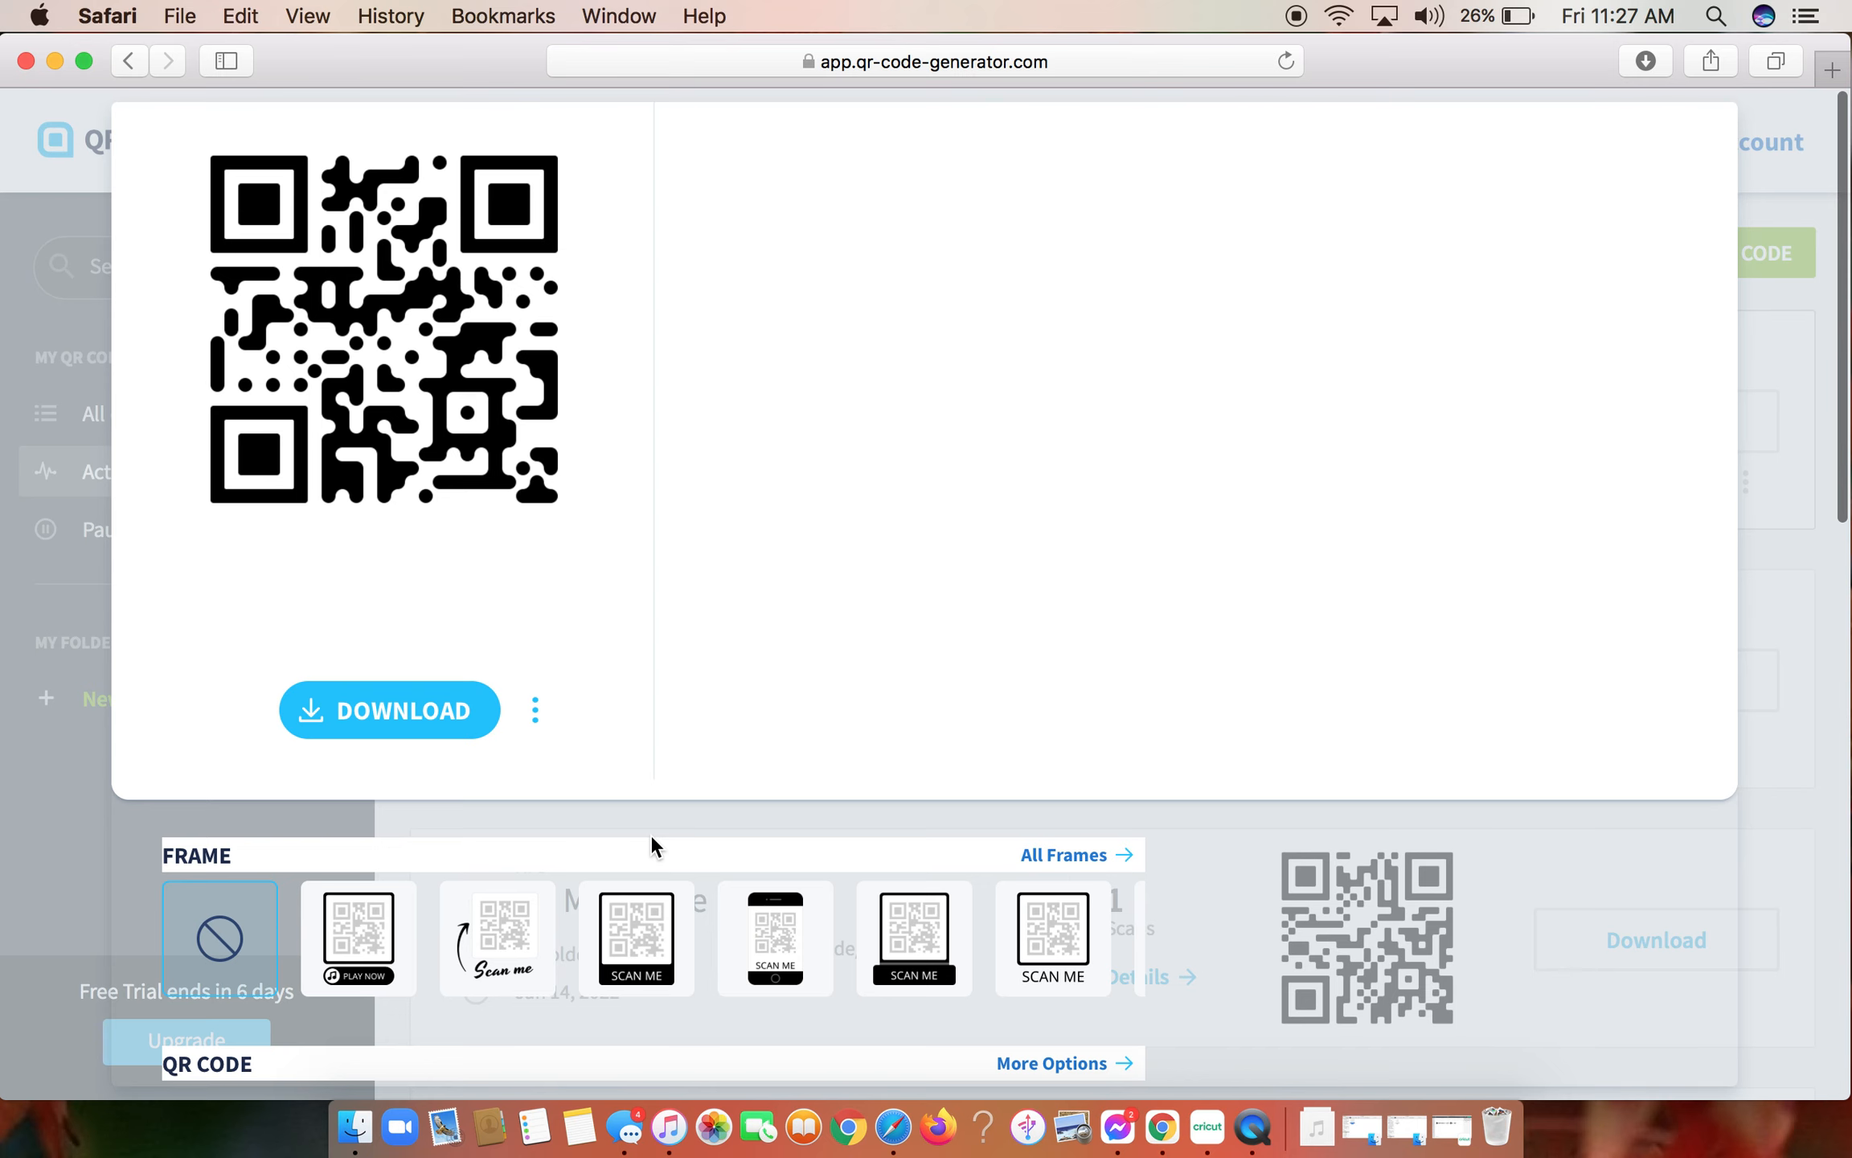
pyautogui.scroll(-5, 651, 840)
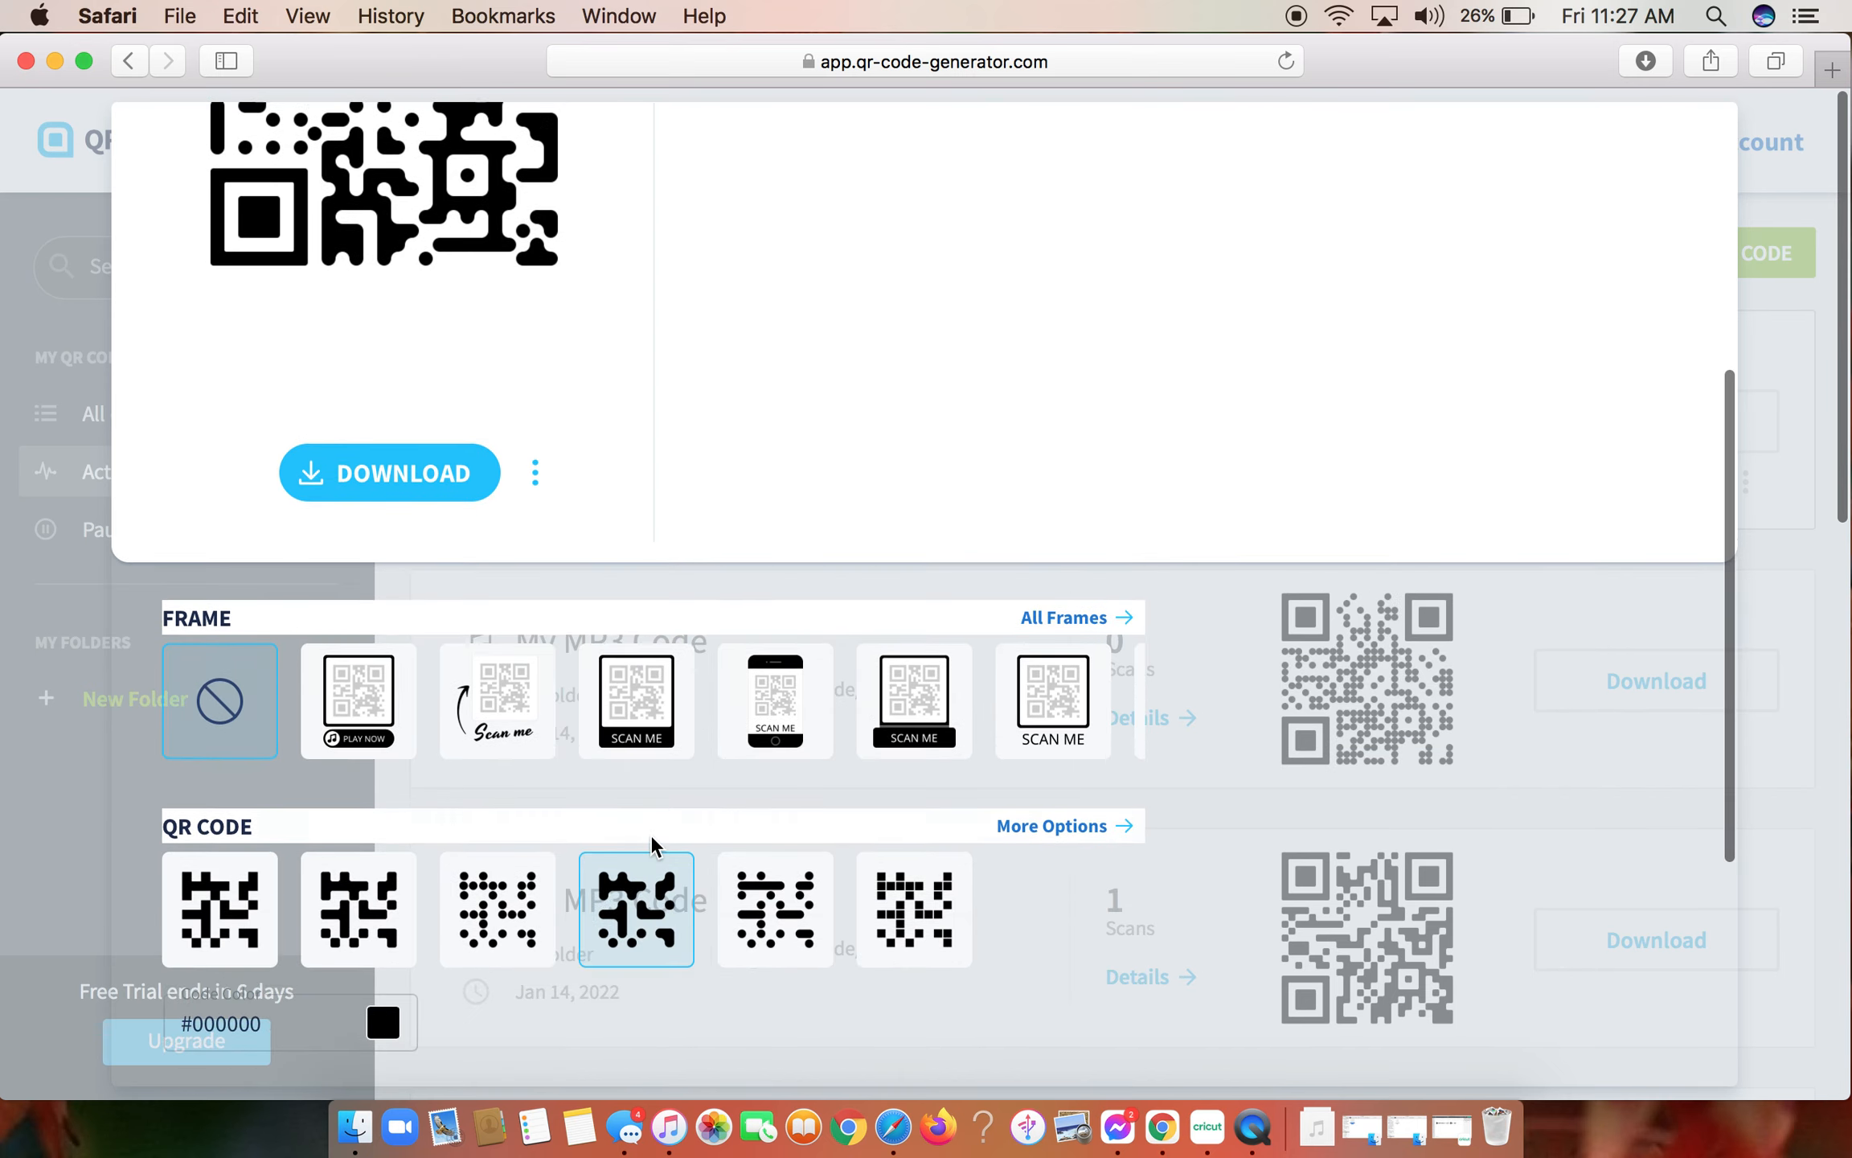
# - Download the finished QR code as a PNG image and close its preview window
pyautogui.scroll(5, 650, 834)
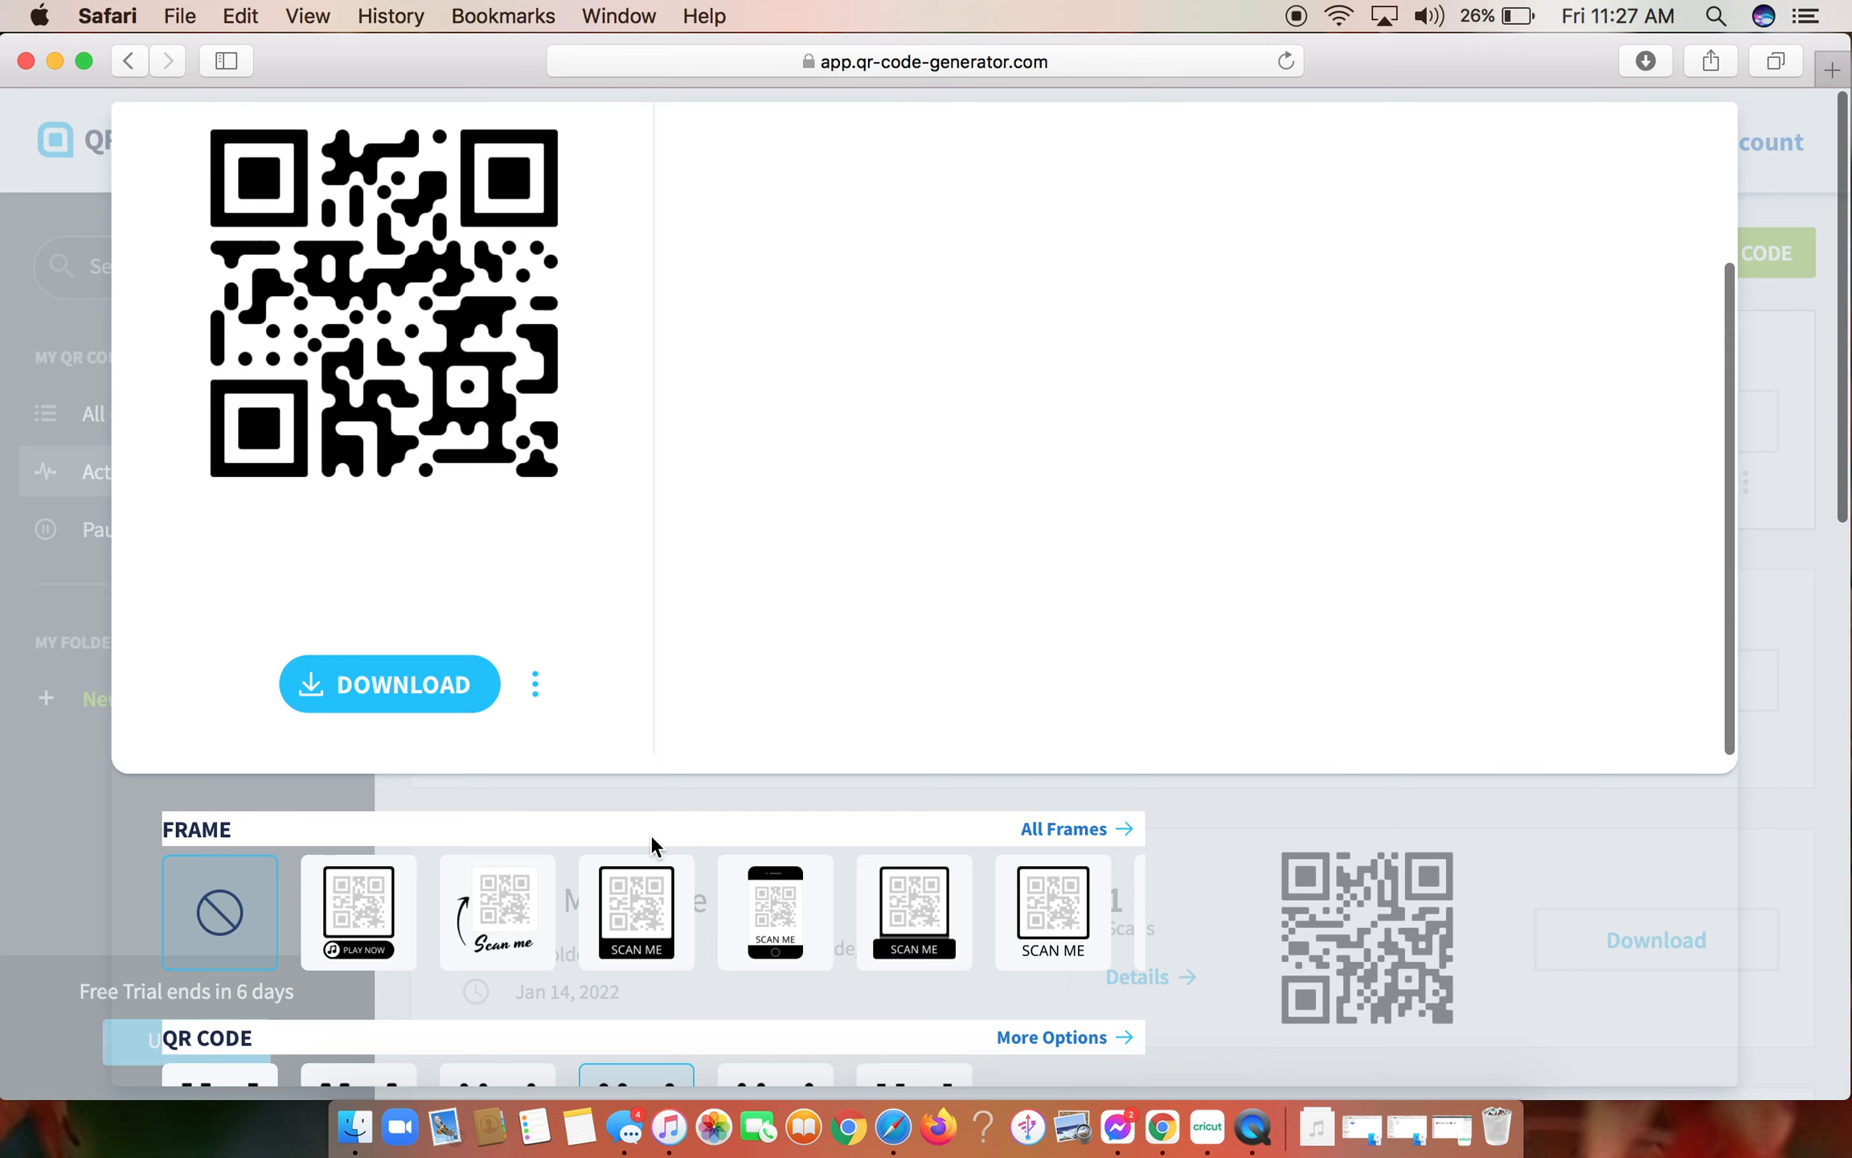
pyautogui.click(426, 685)
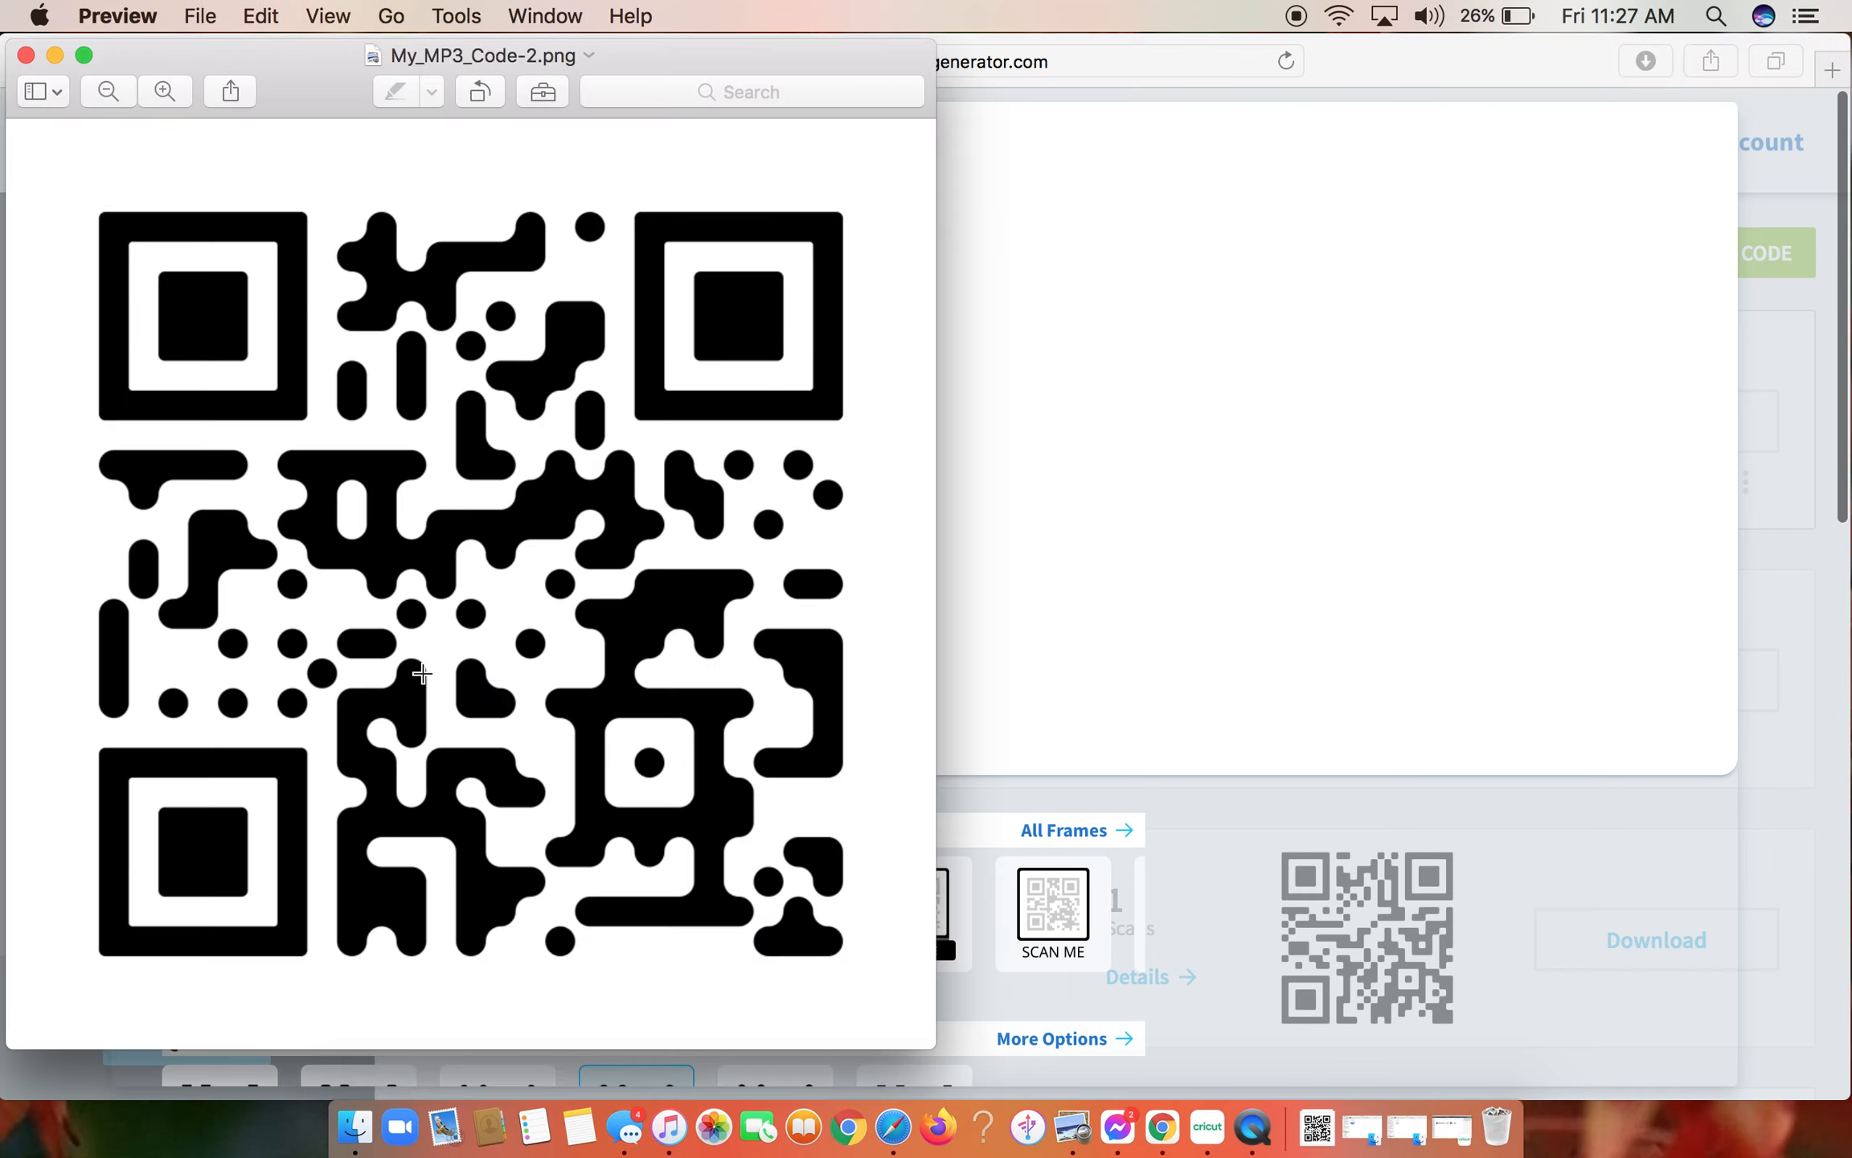
pyautogui.click(27, 55)
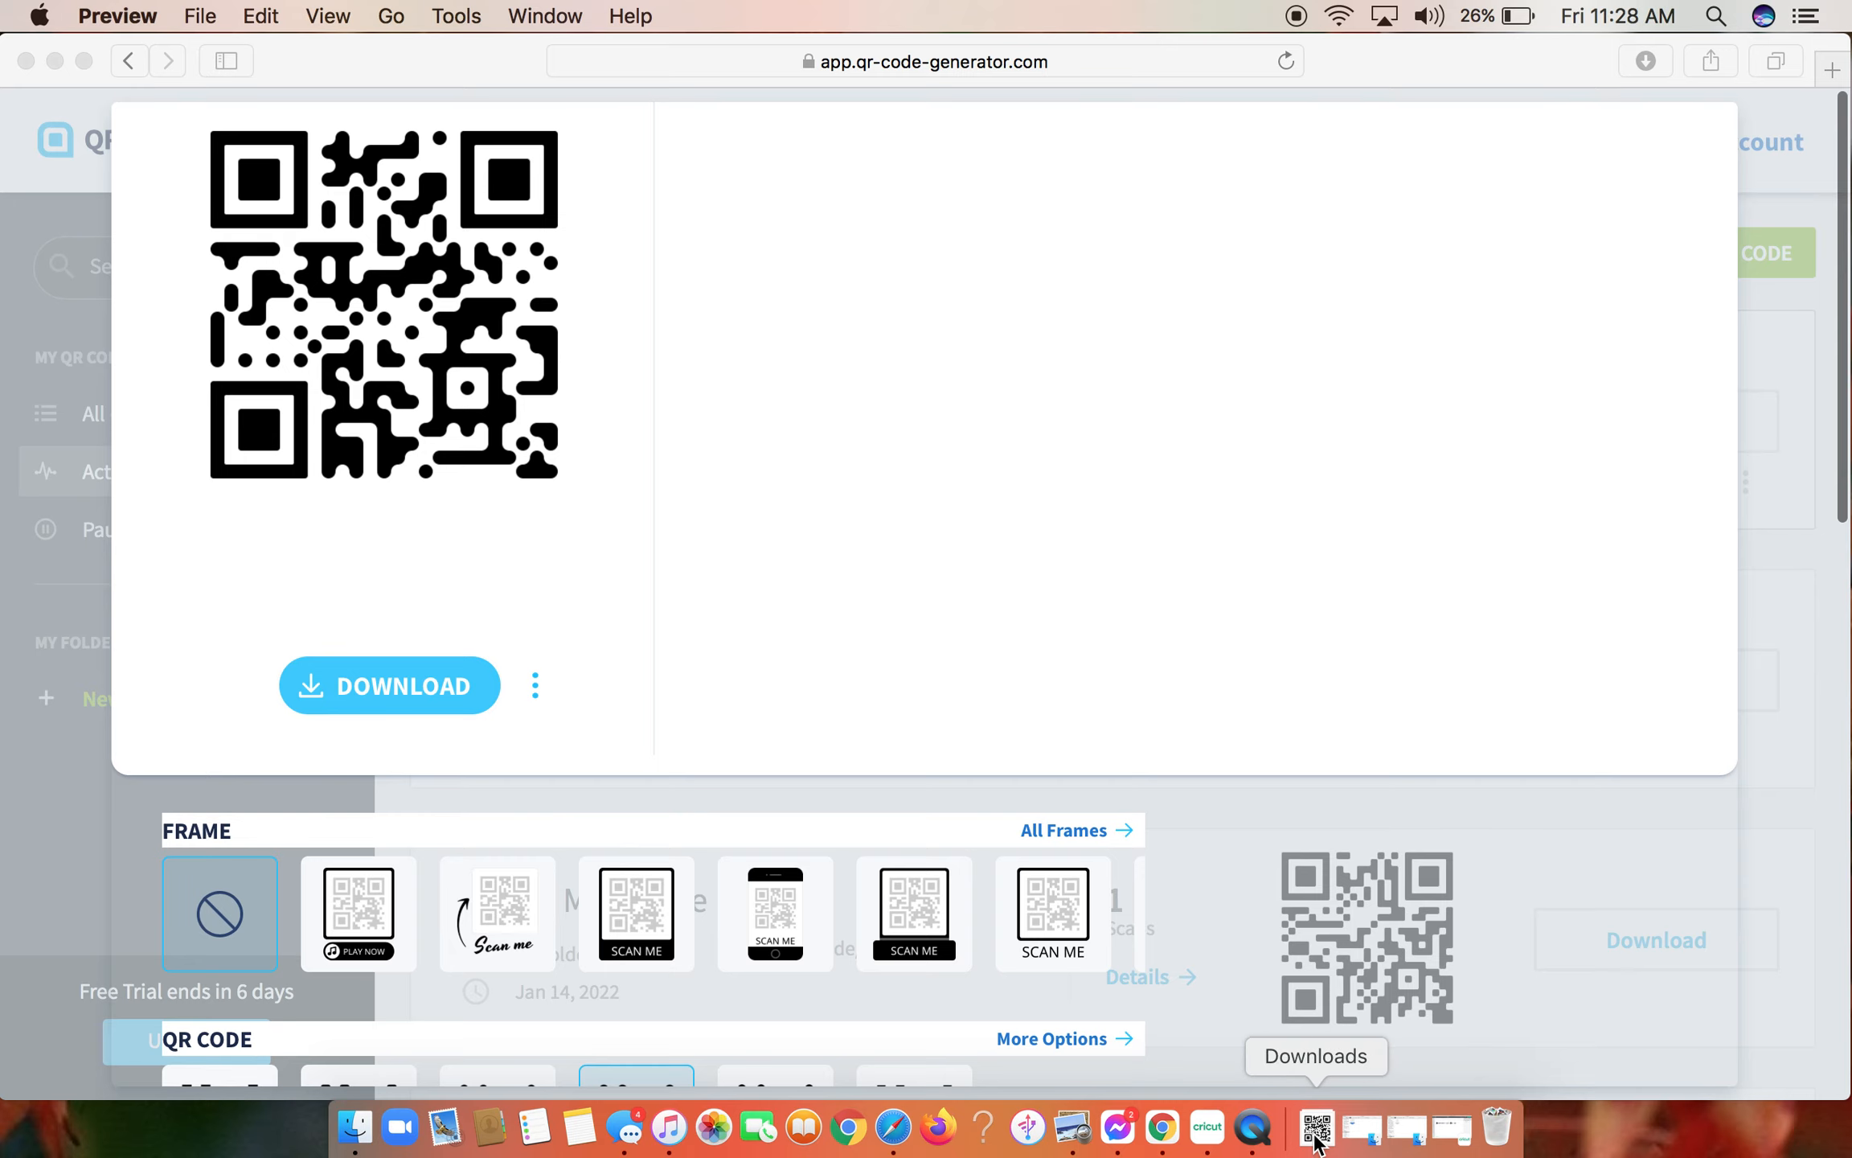
# - Switch to Cricut Design Space and start an image upload with My_MP3_Code-2.png from the Downloads folder
pyautogui.click(1208, 1130)
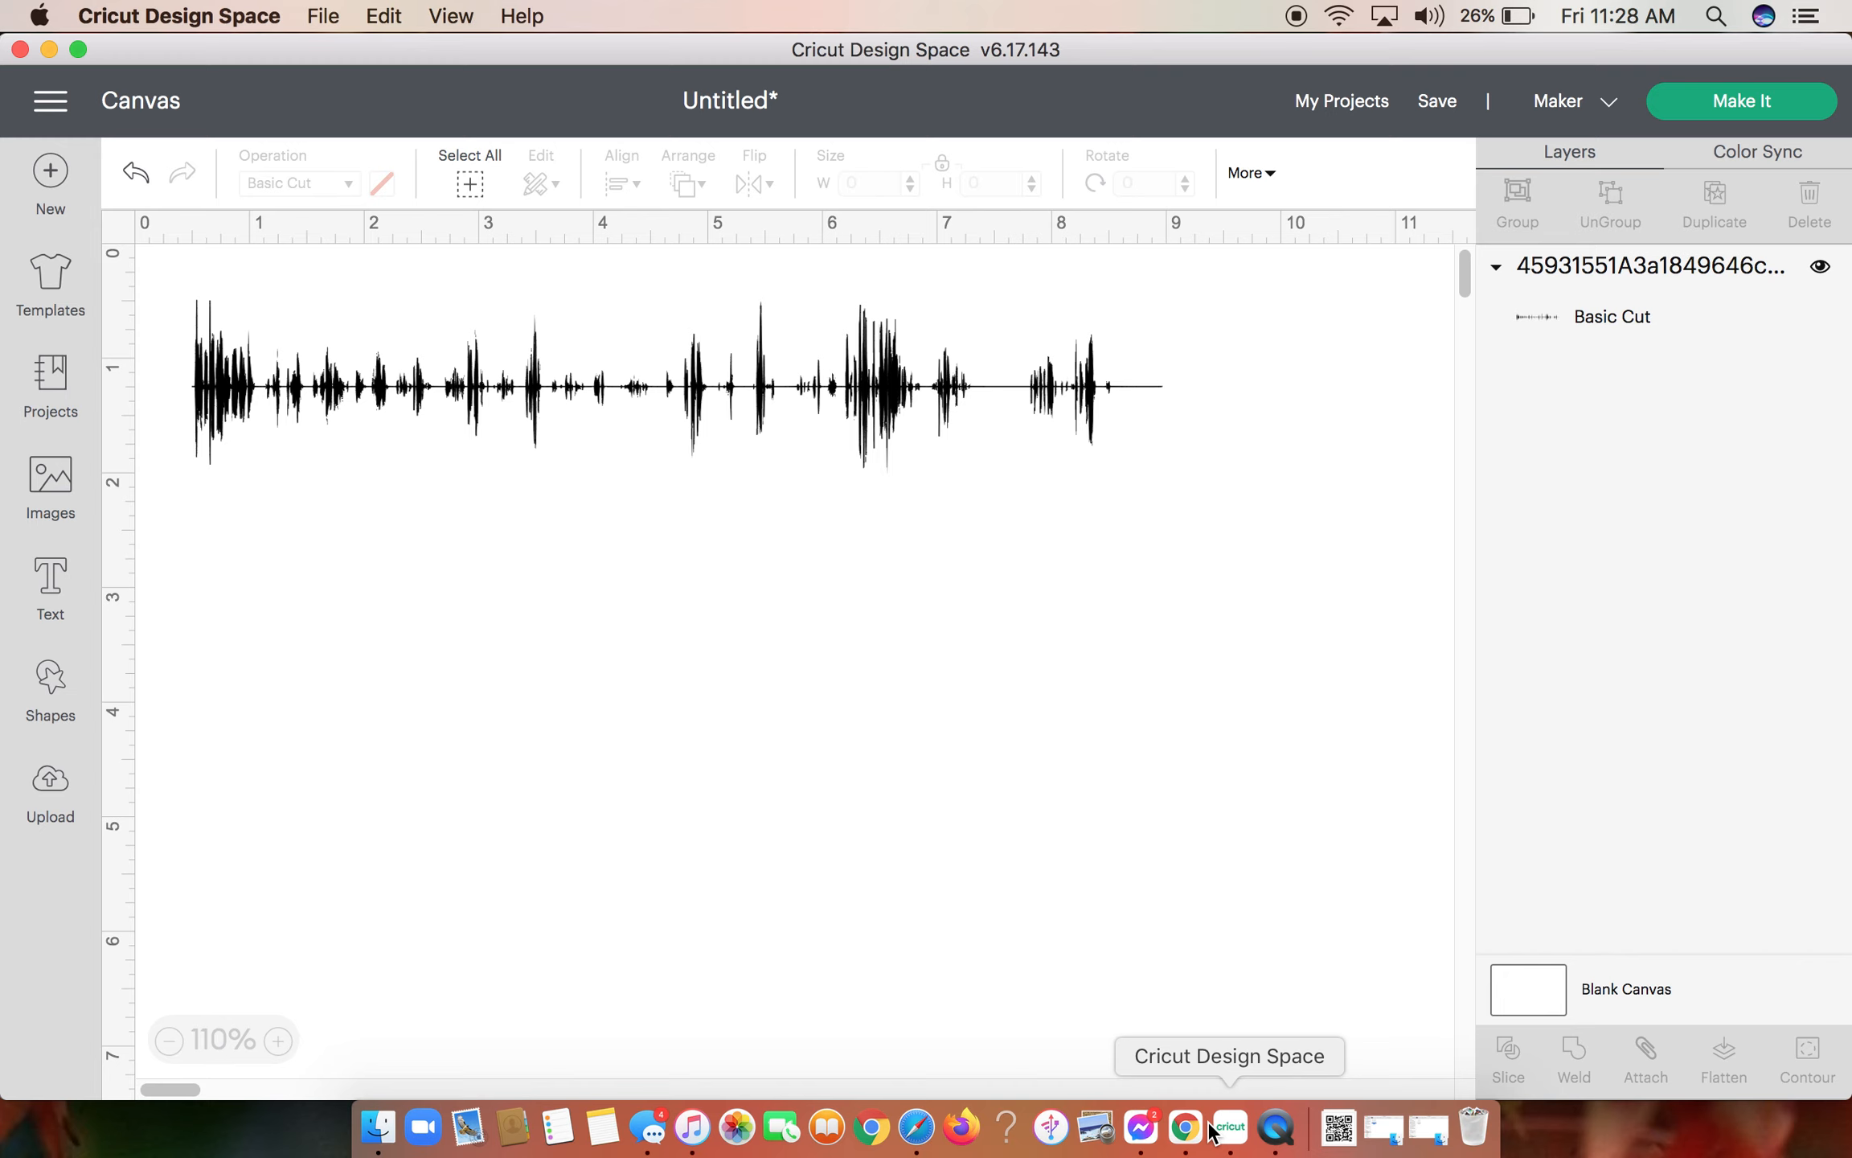
pyautogui.click(38, 788)
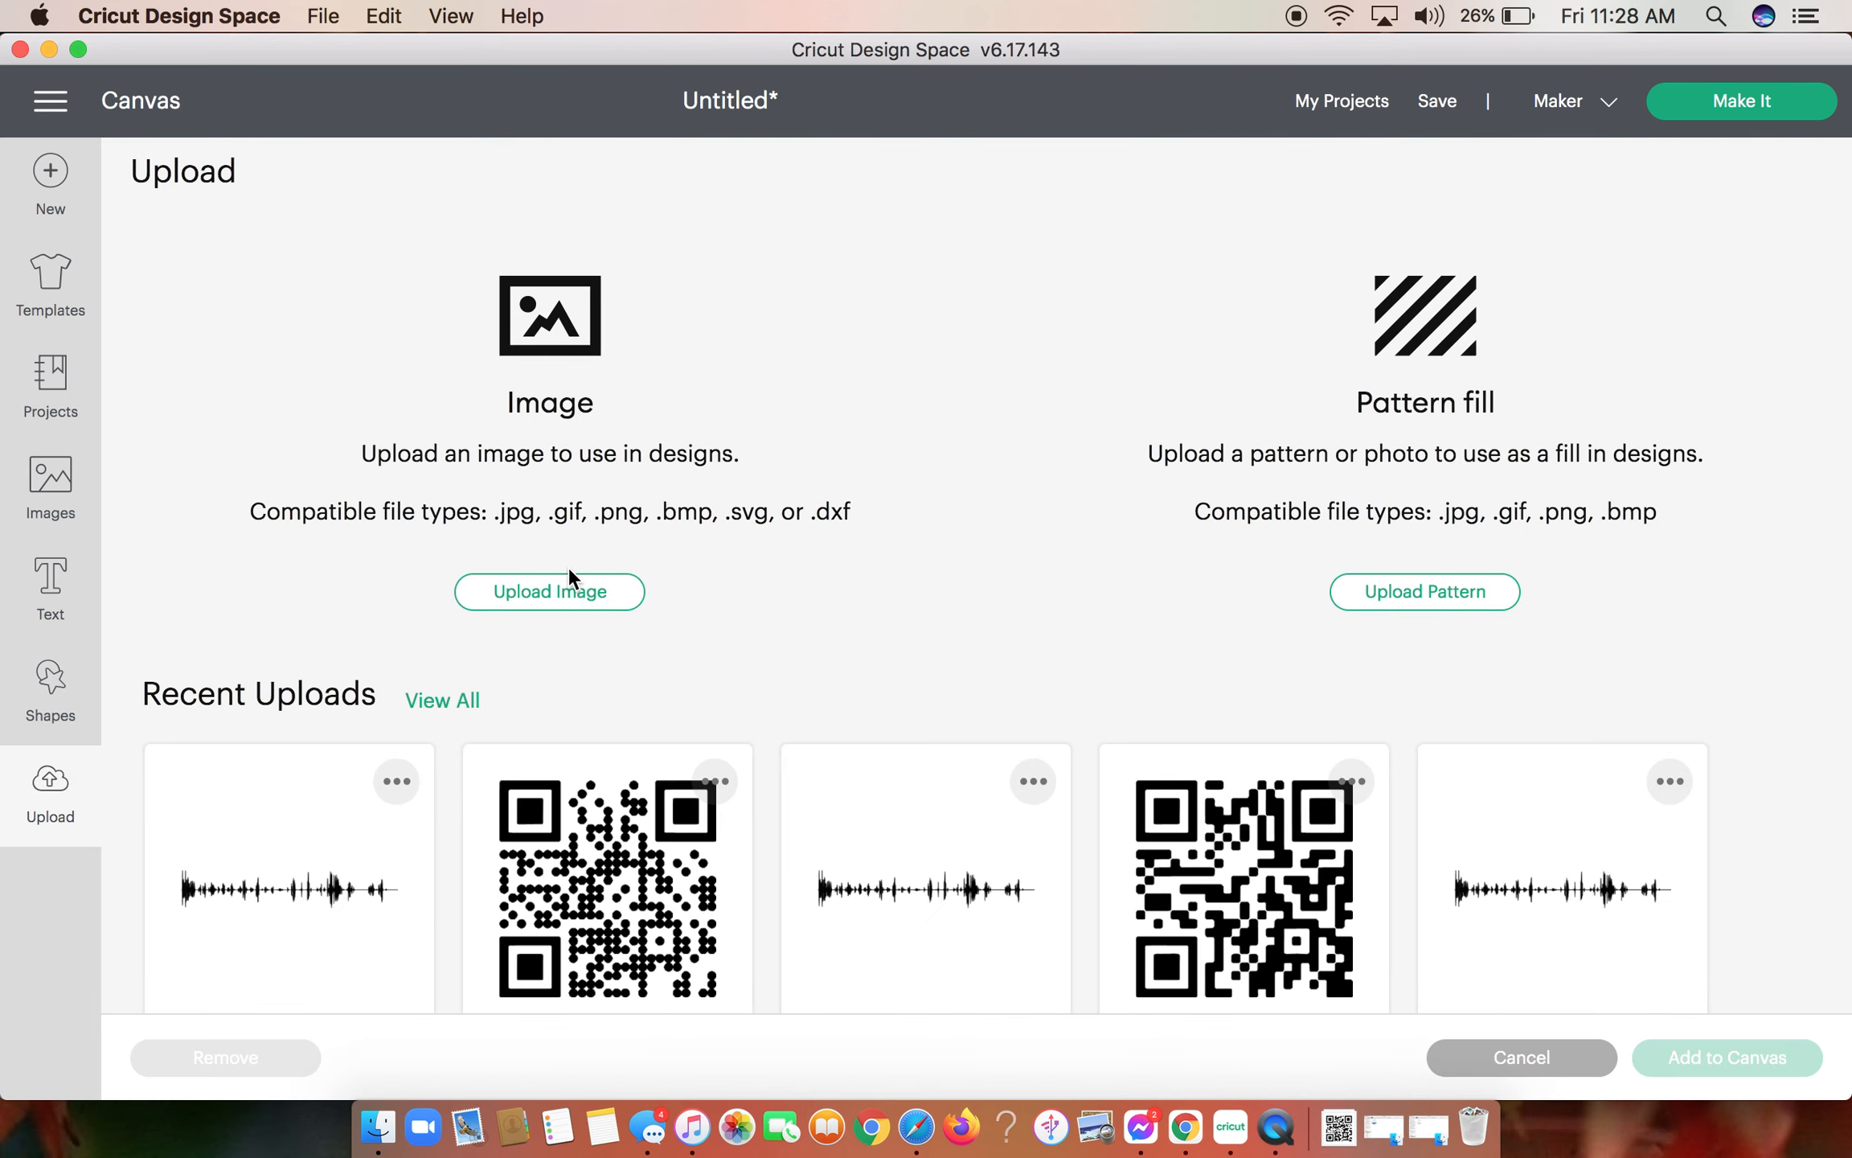
pyautogui.click(565, 593)
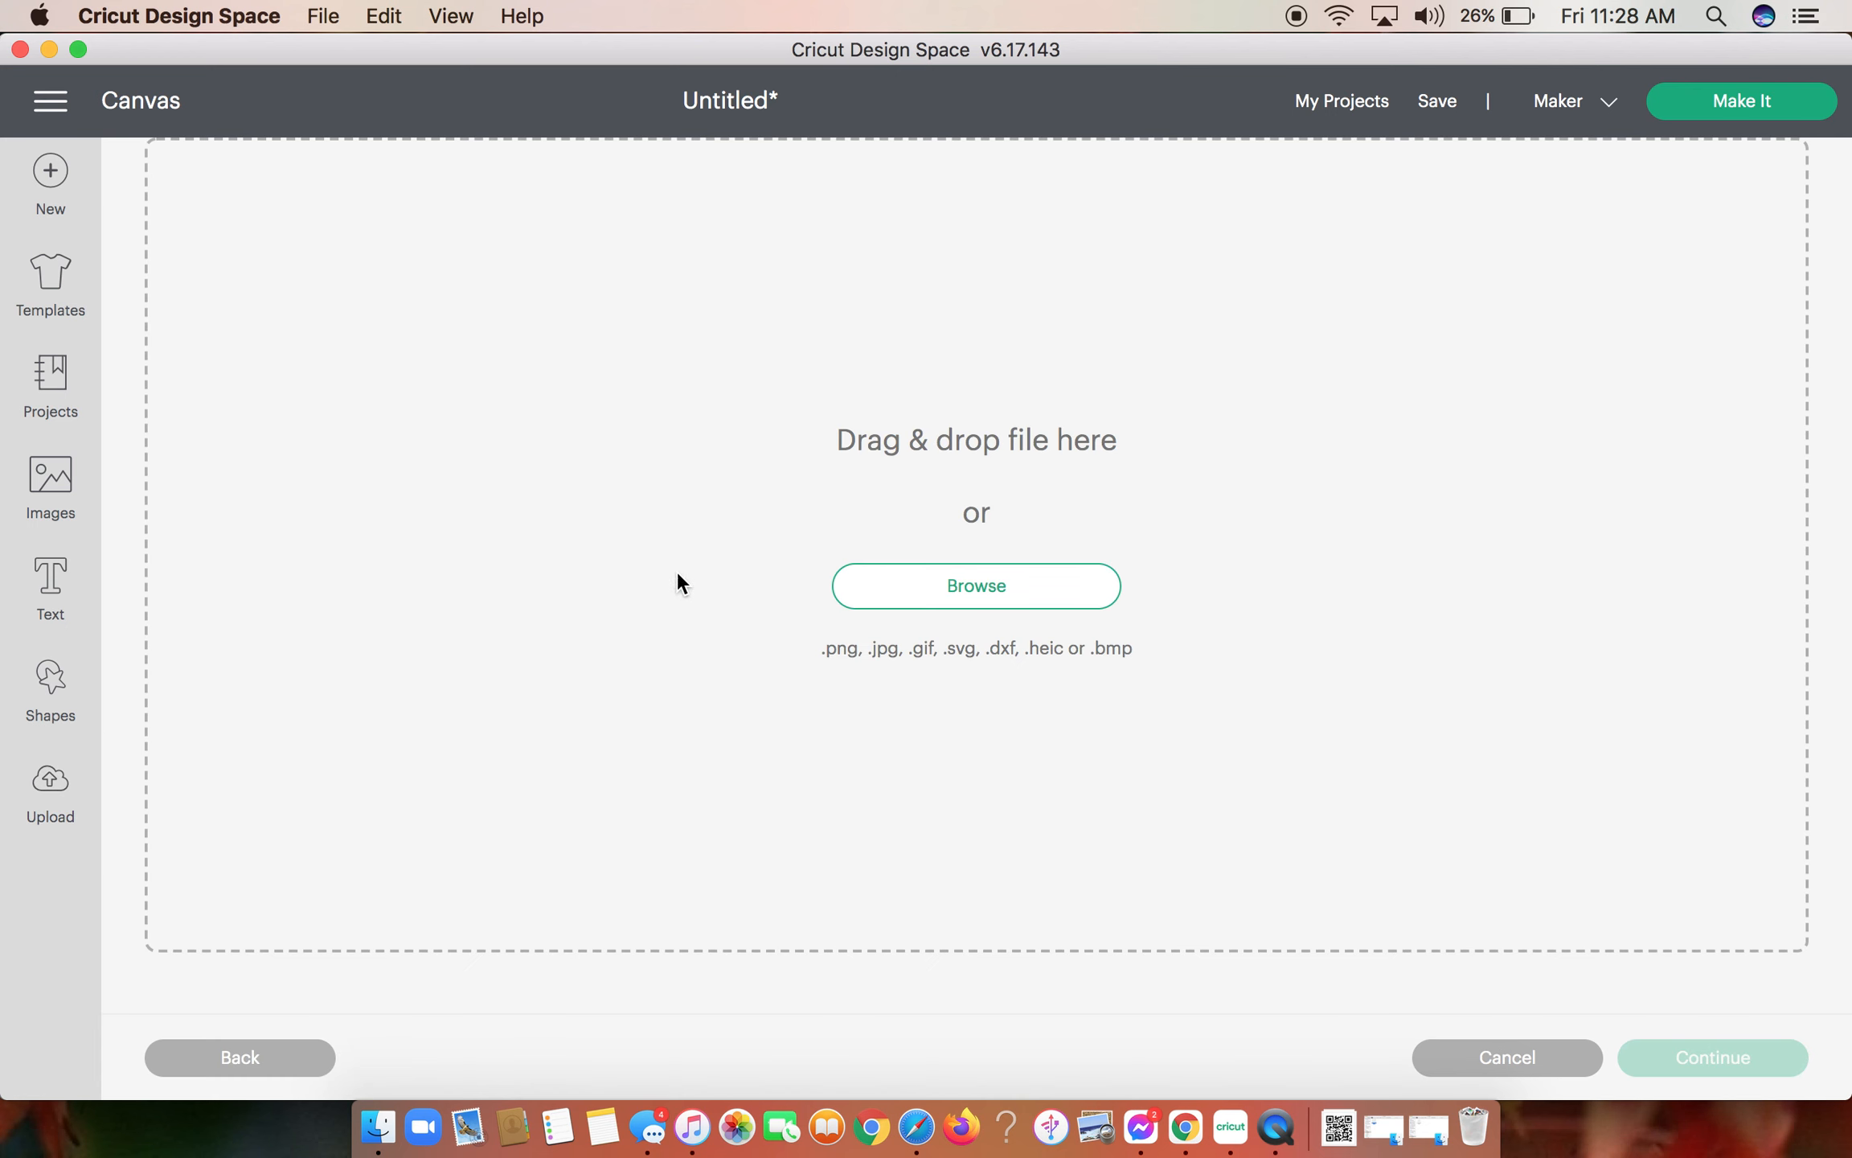
pyautogui.click(892, 598)
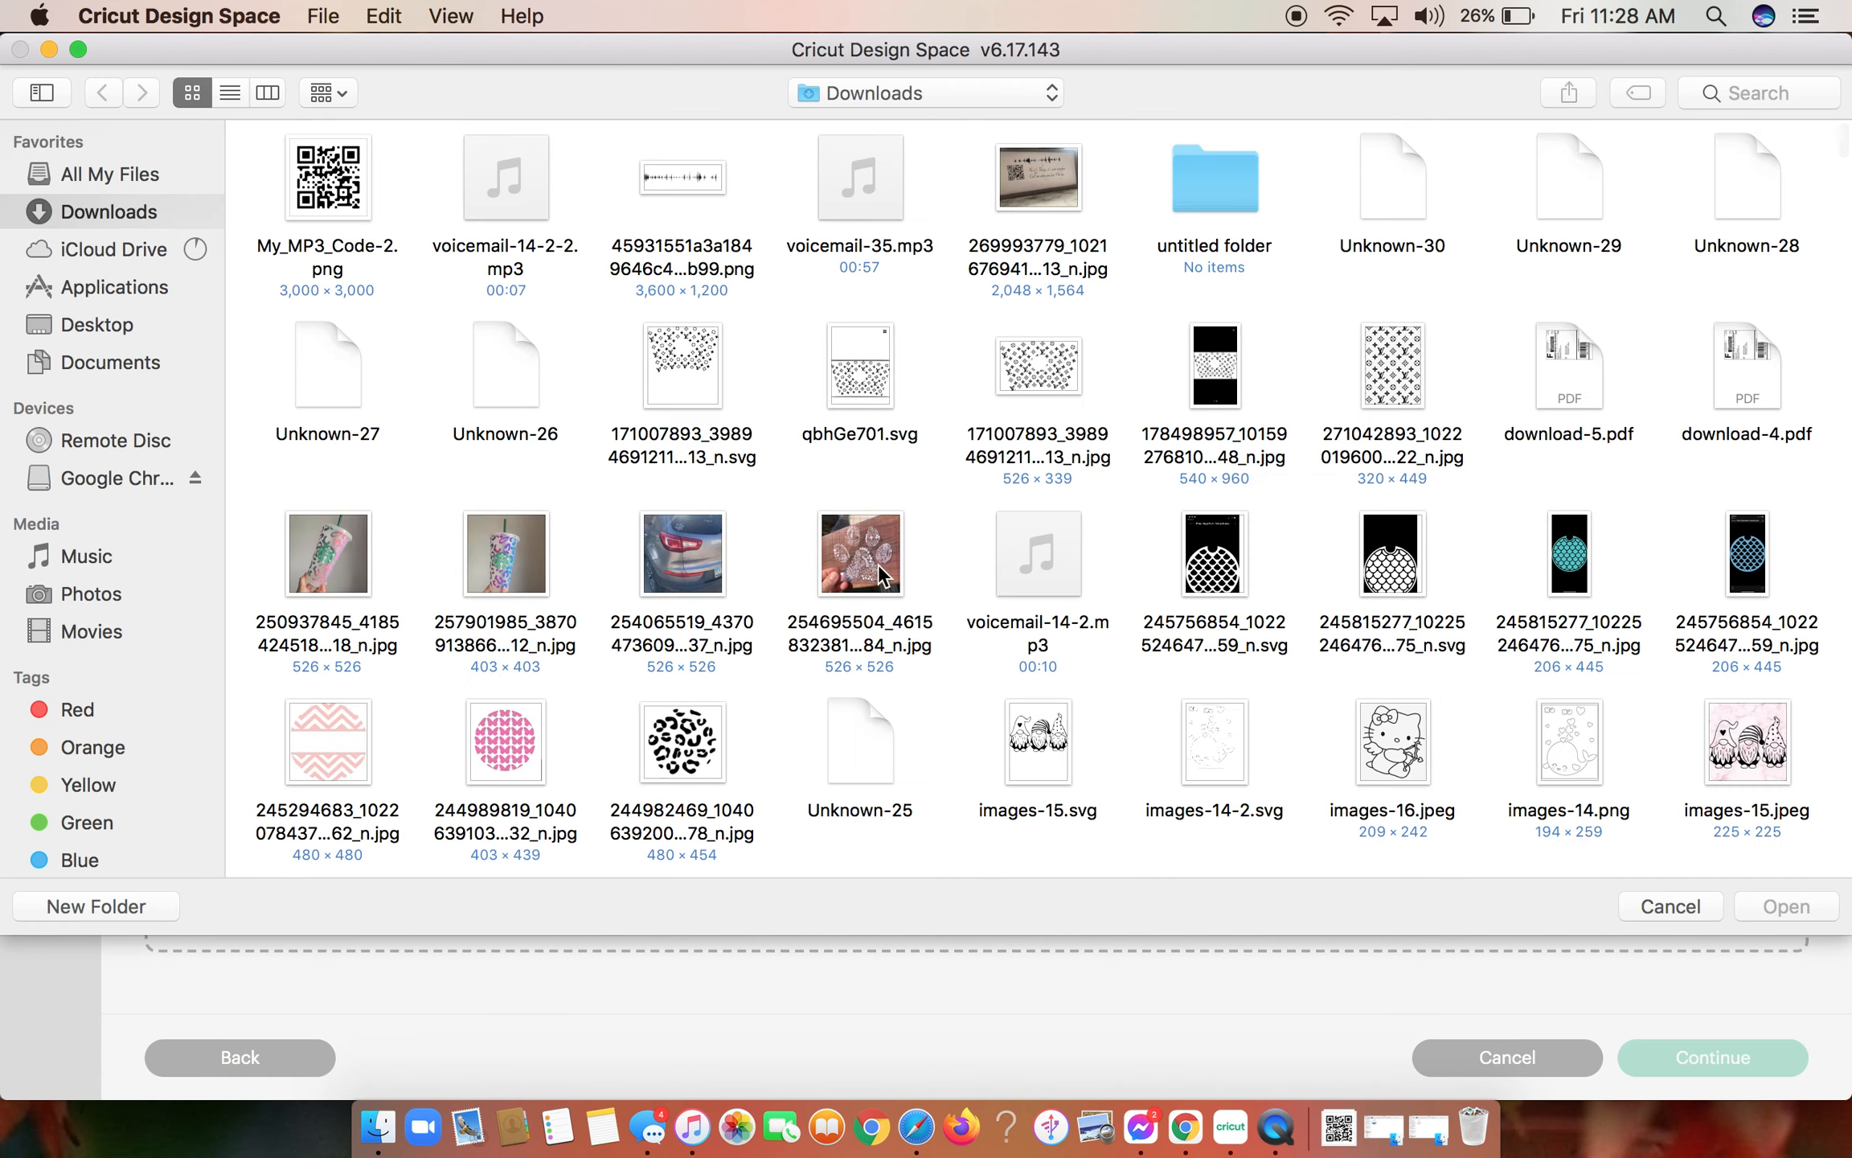
pyautogui.doubleClick(320, 201)
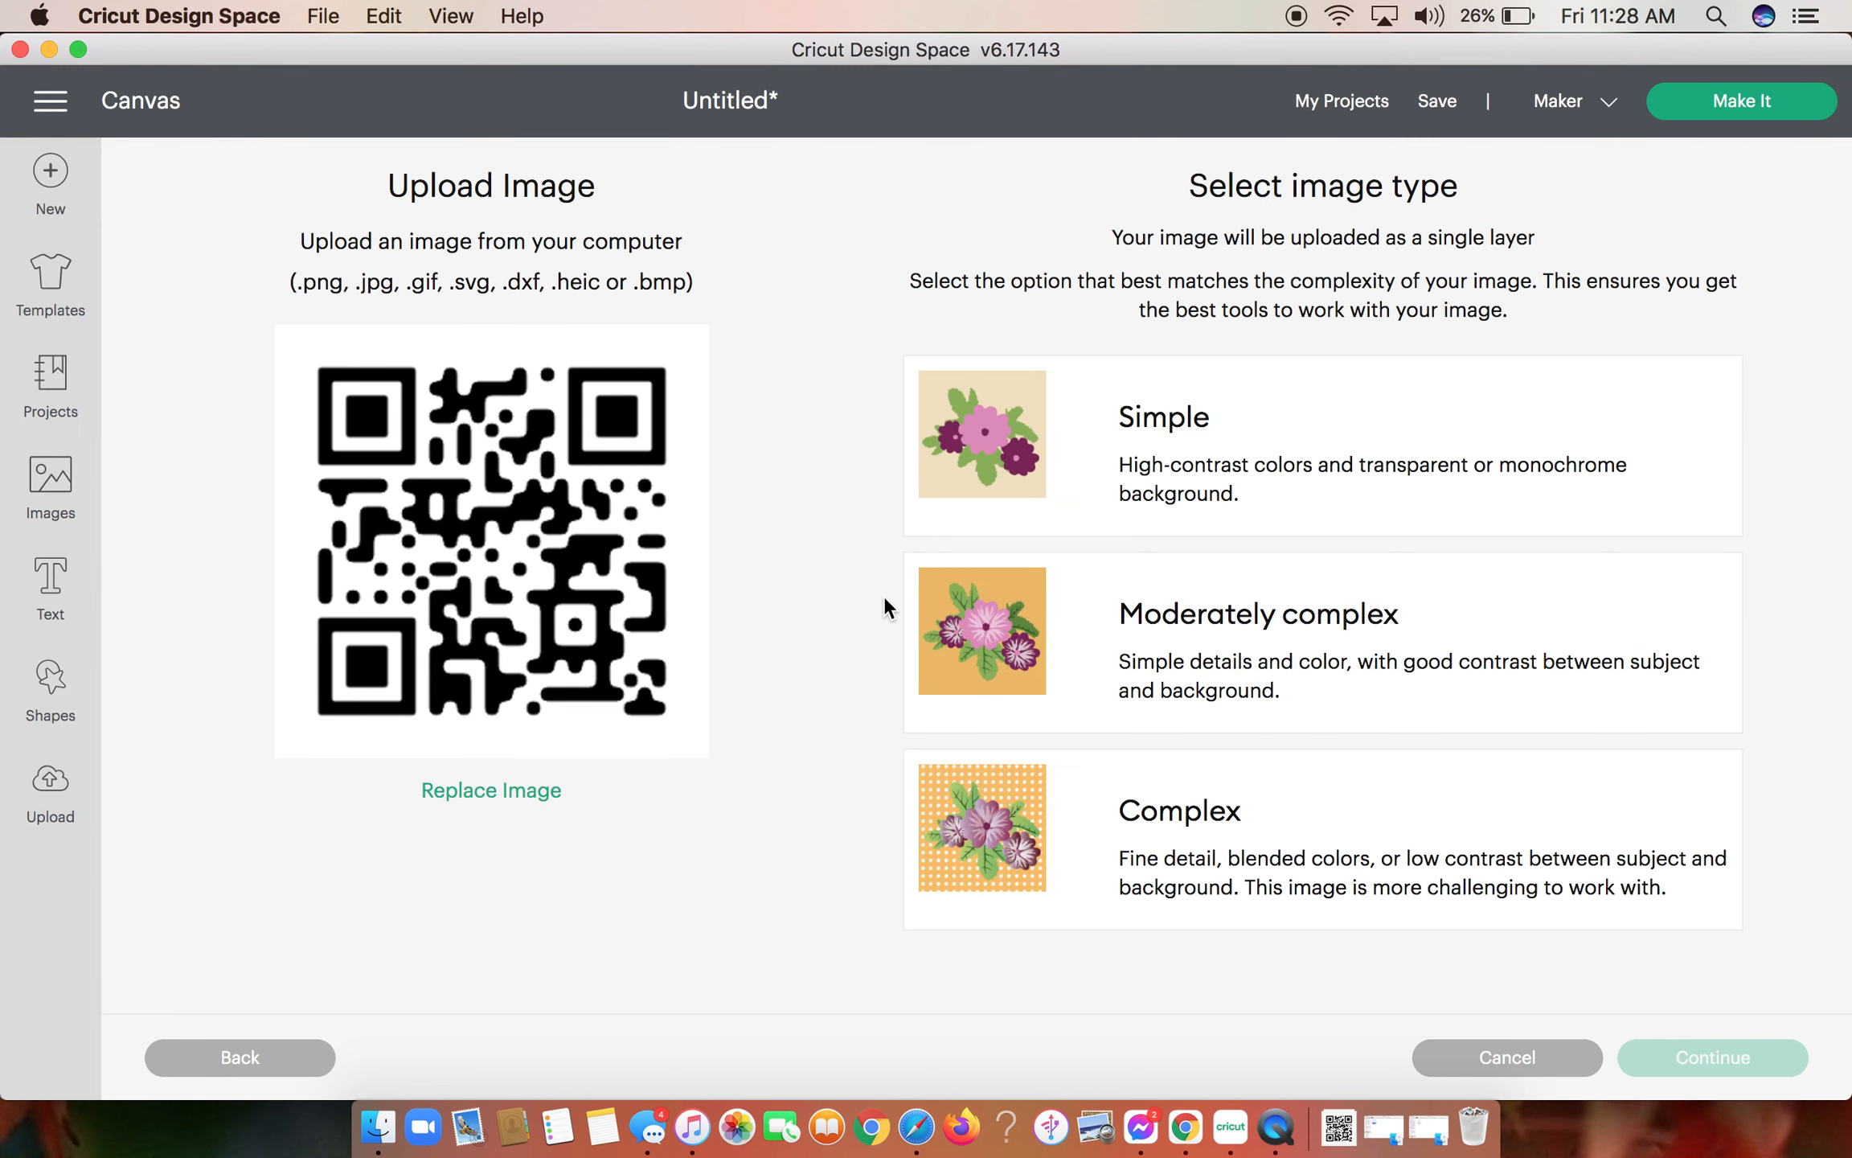
# - Set the QR code's image type to Complex, remove its background automatically, and apply the result
pyautogui.click(1076, 804)
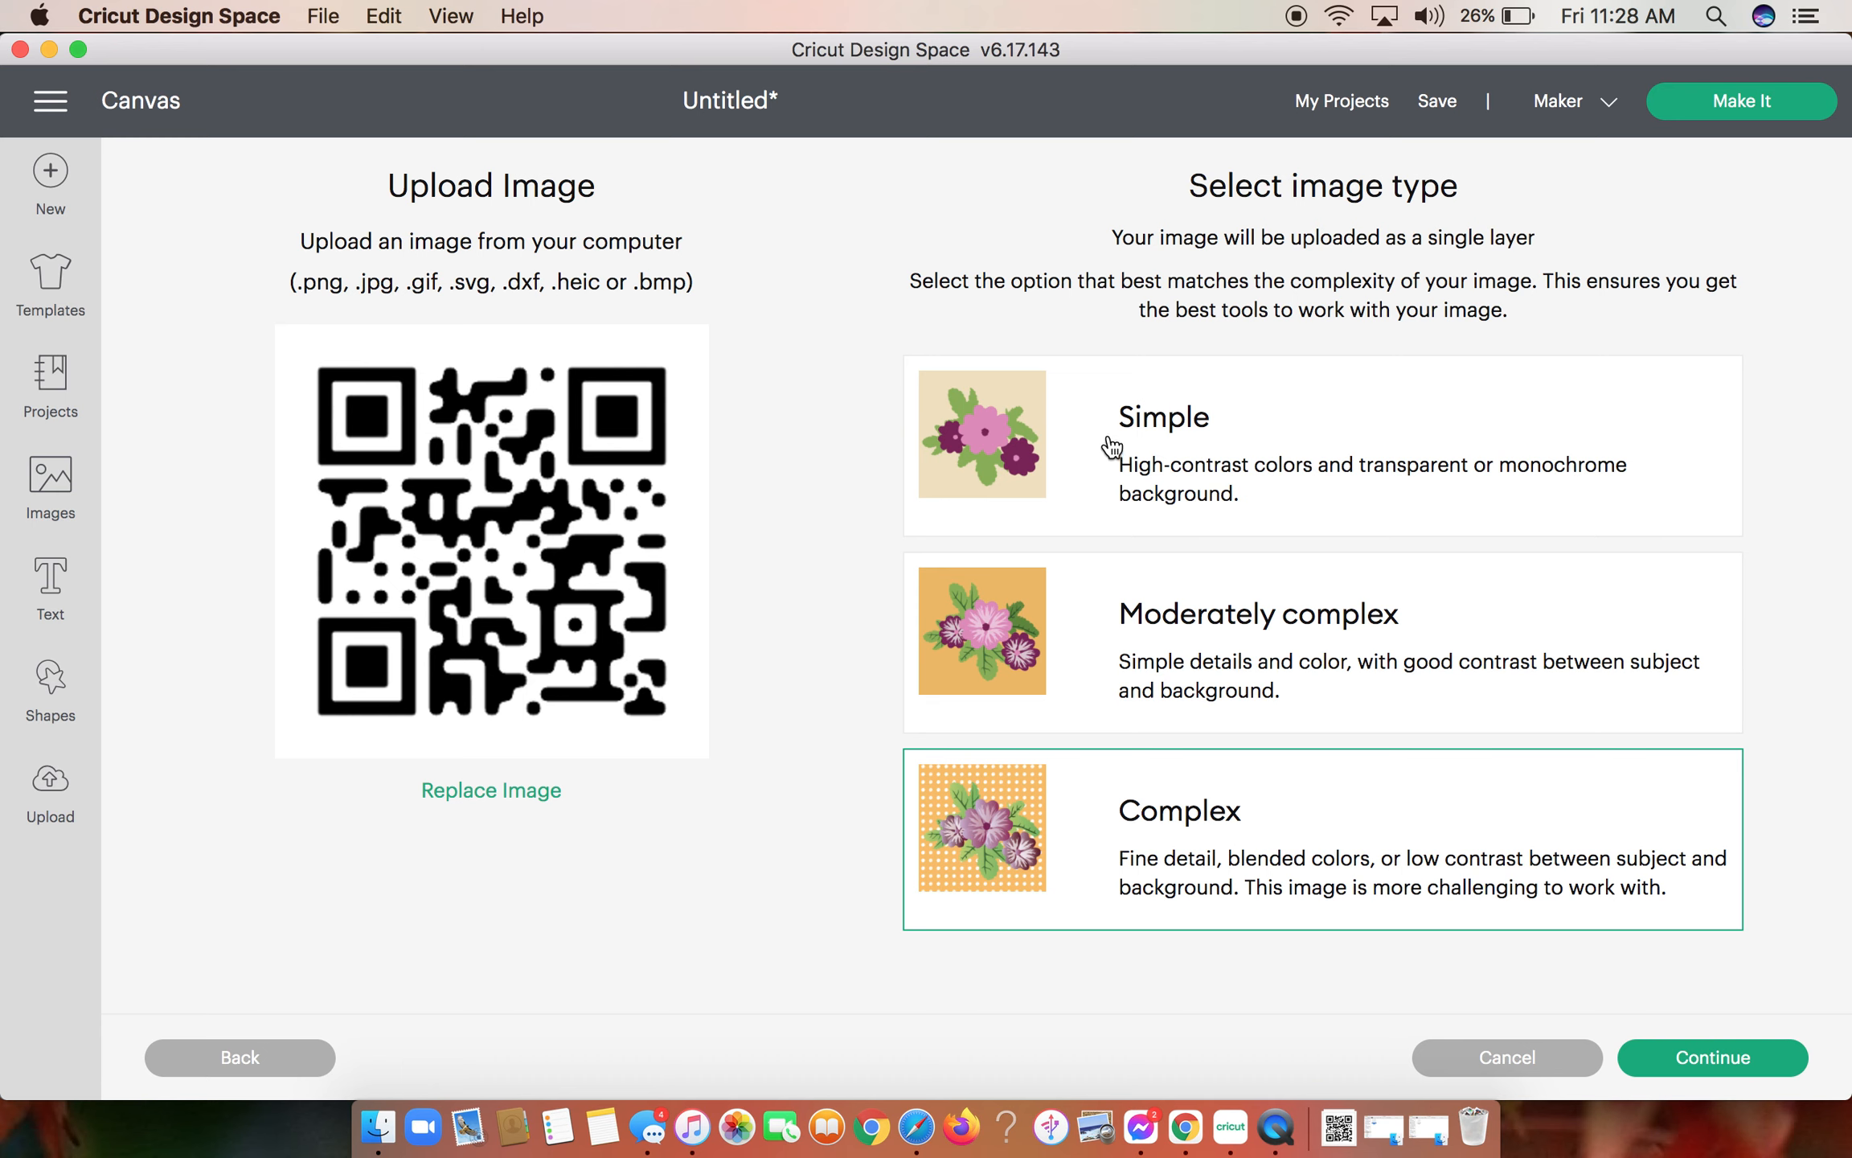
pyautogui.click(1685, 1061)
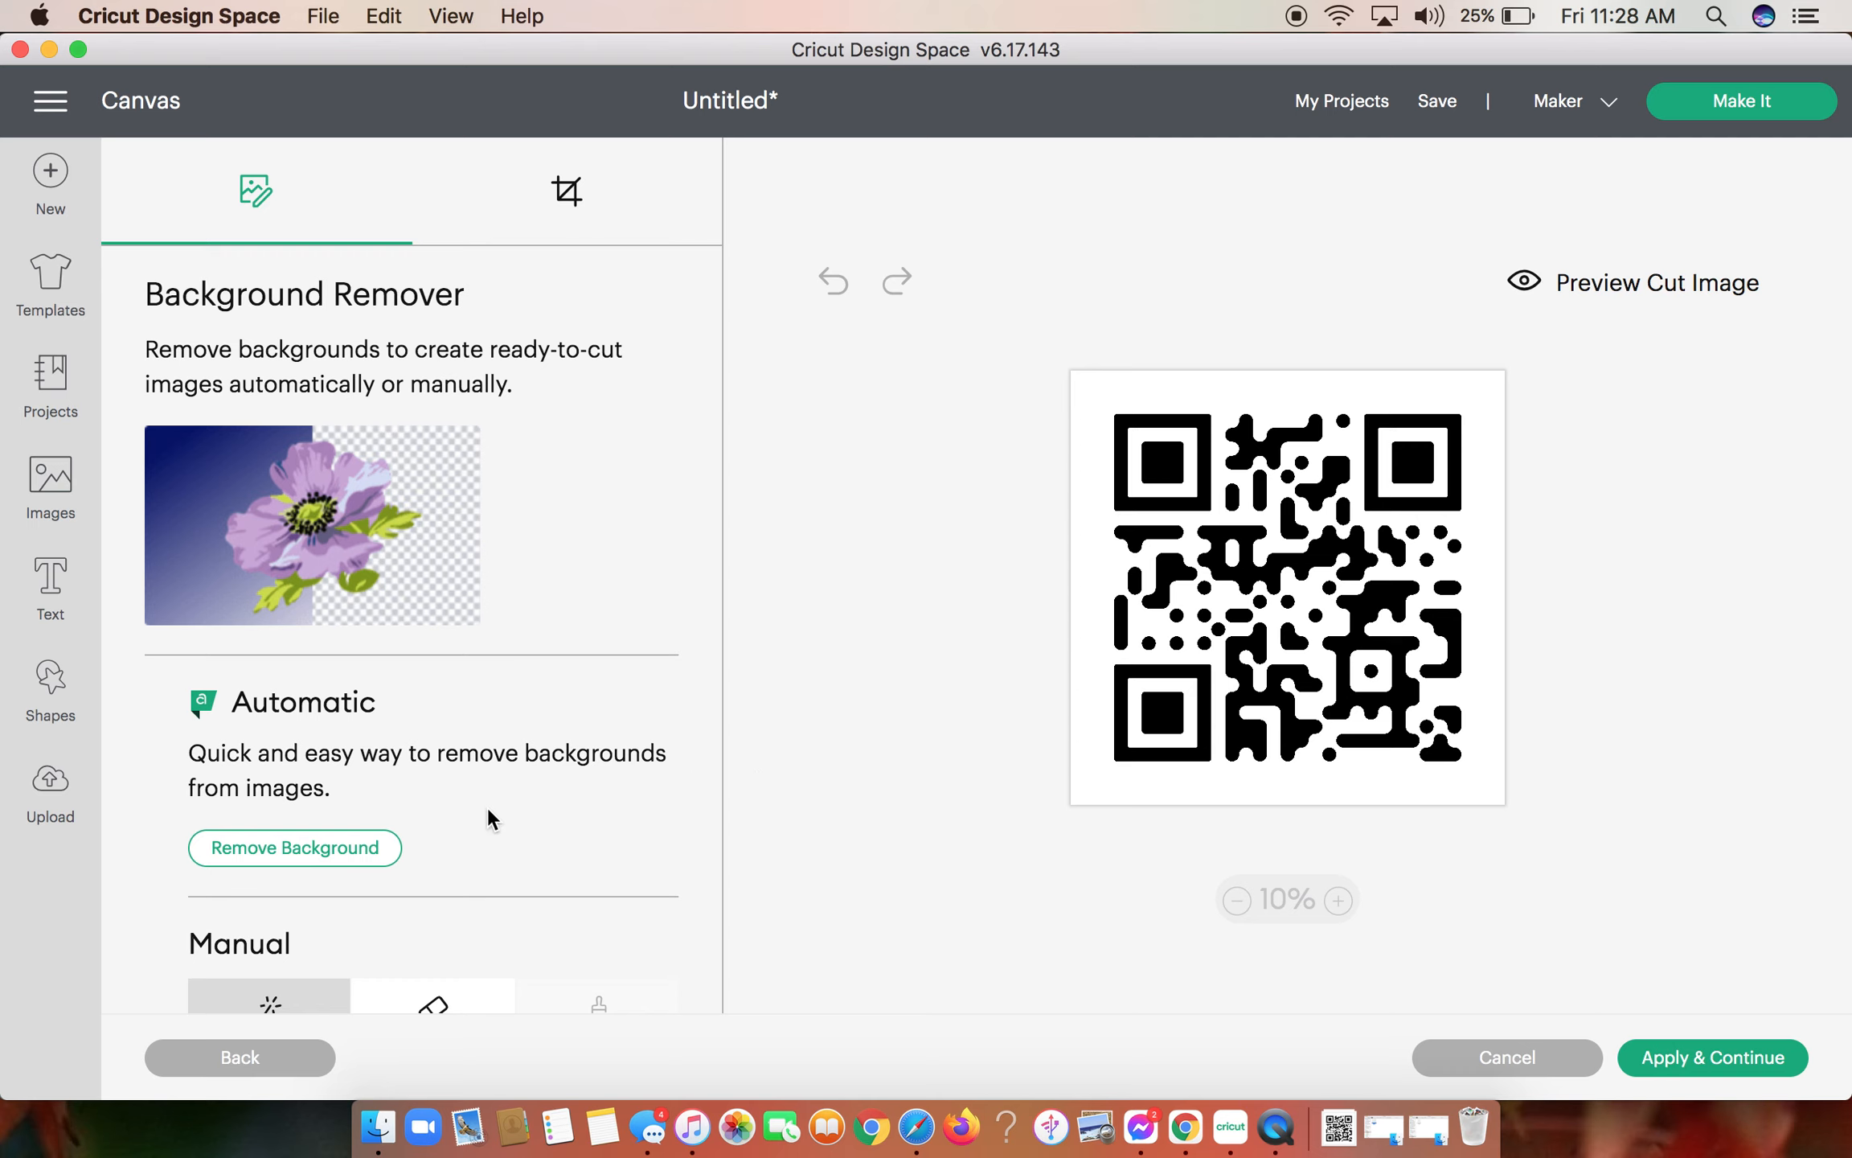
pyautogui.click(358, 850)
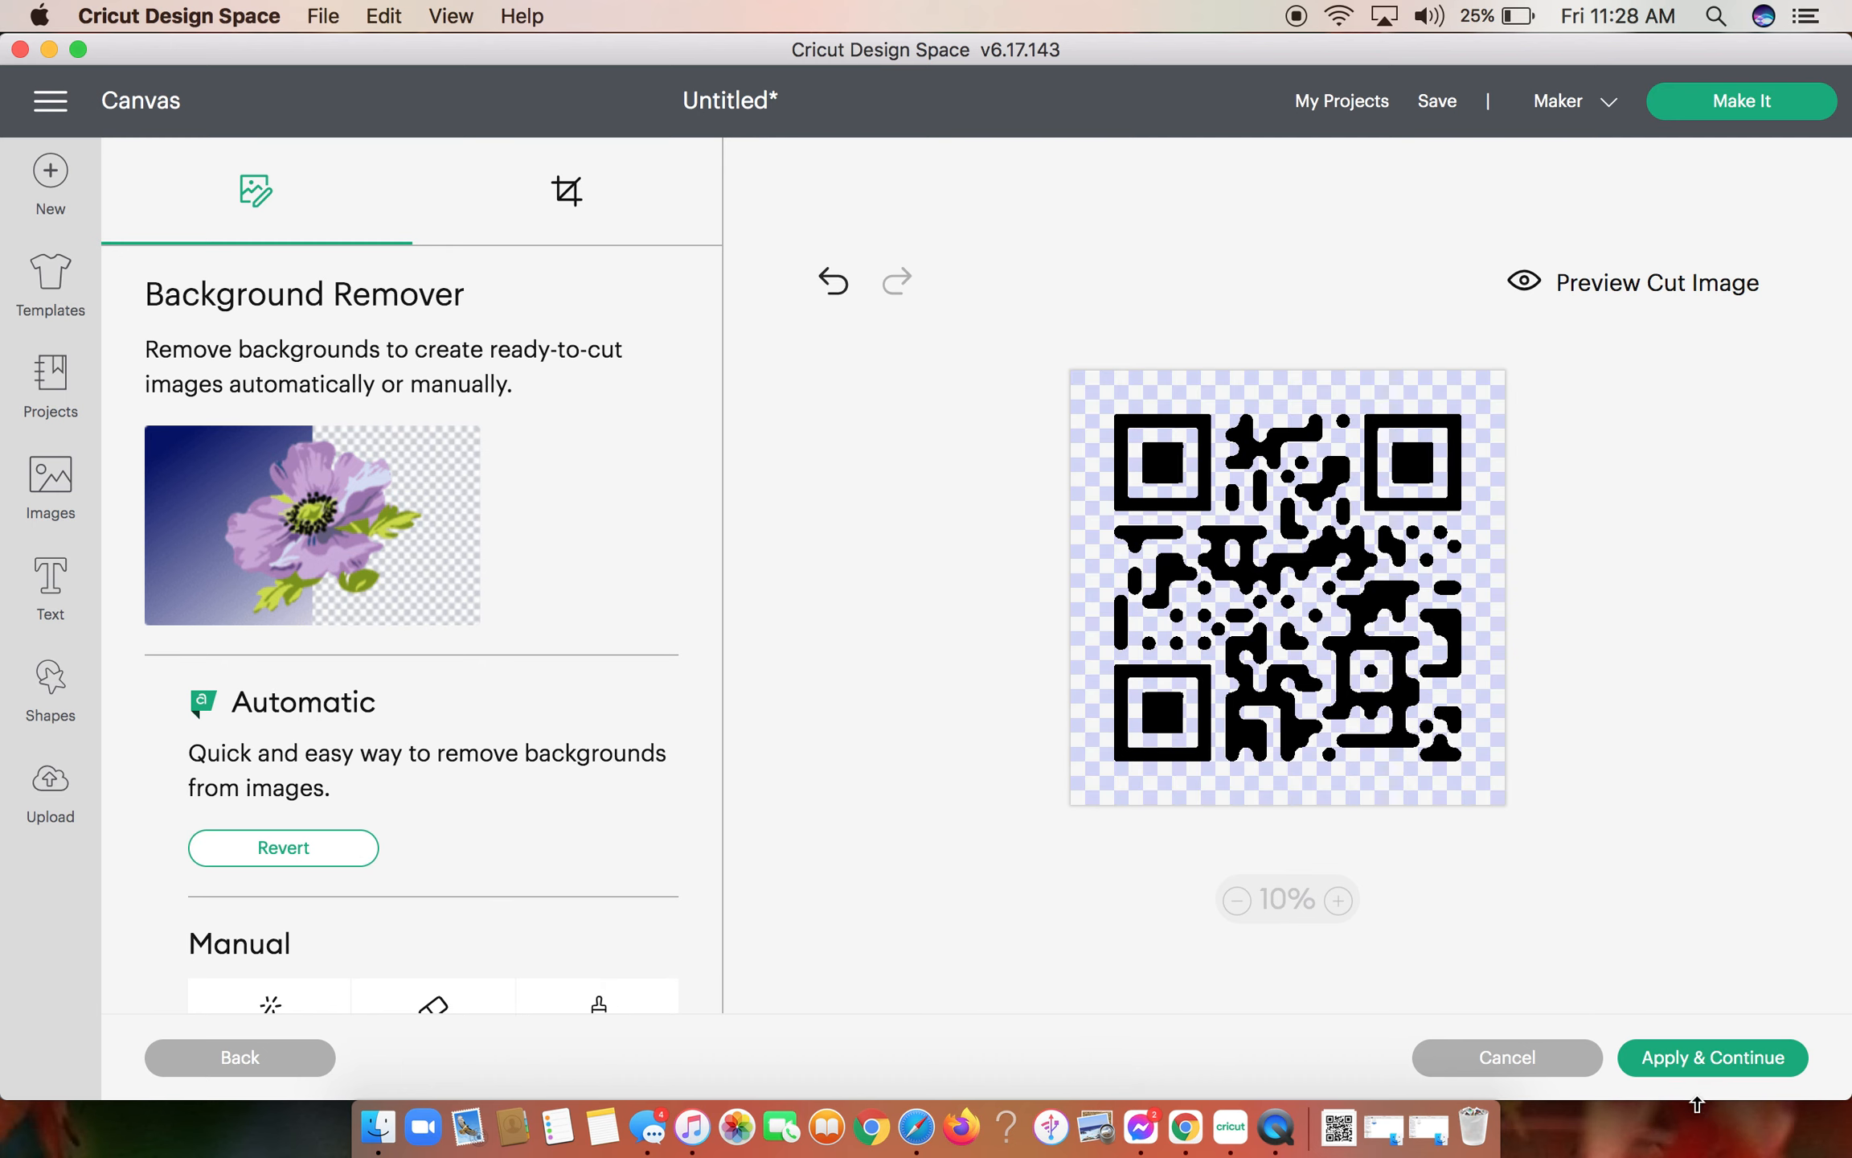
pyautogui.click(1696, 1070)
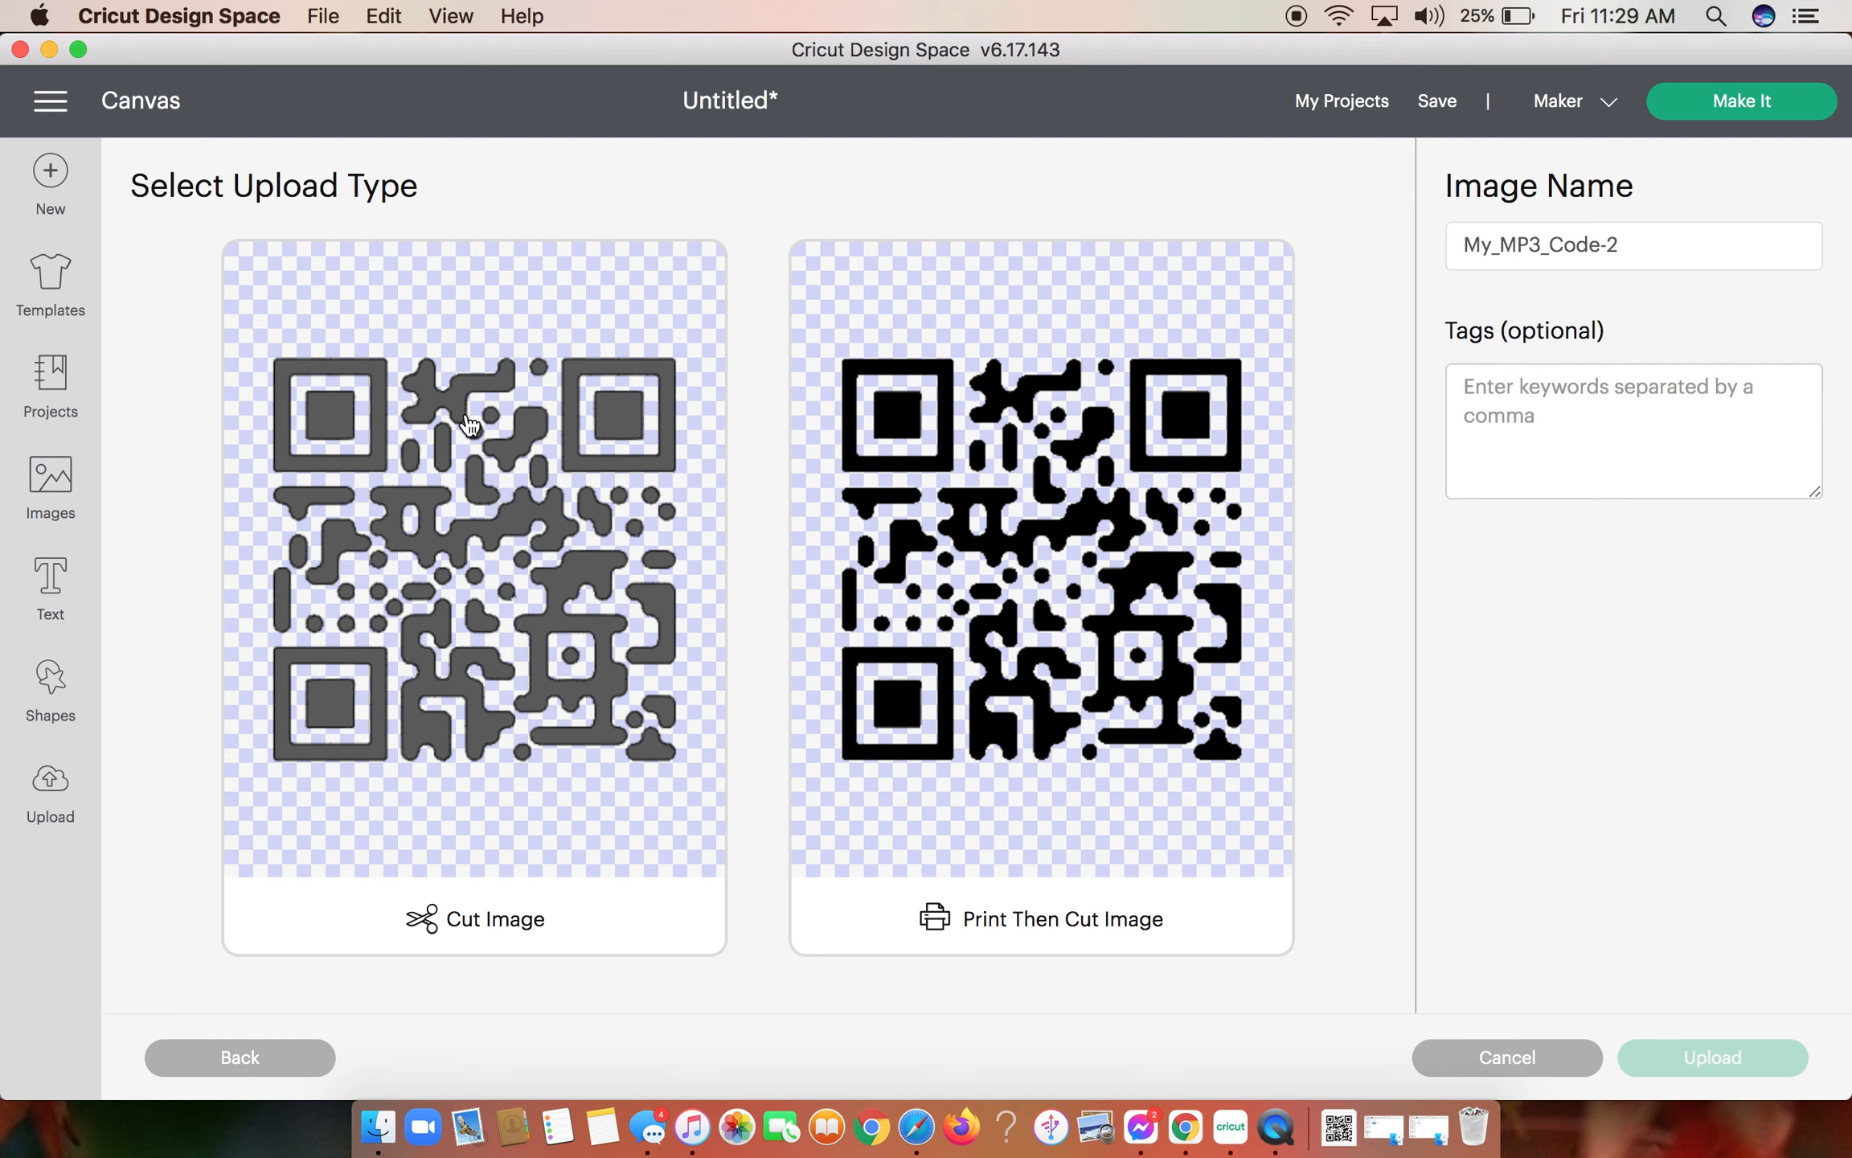
# - Upload the QR code as a Cut Image and add it from the recent uploads to the canvas
pyautogui.click(470, 425)
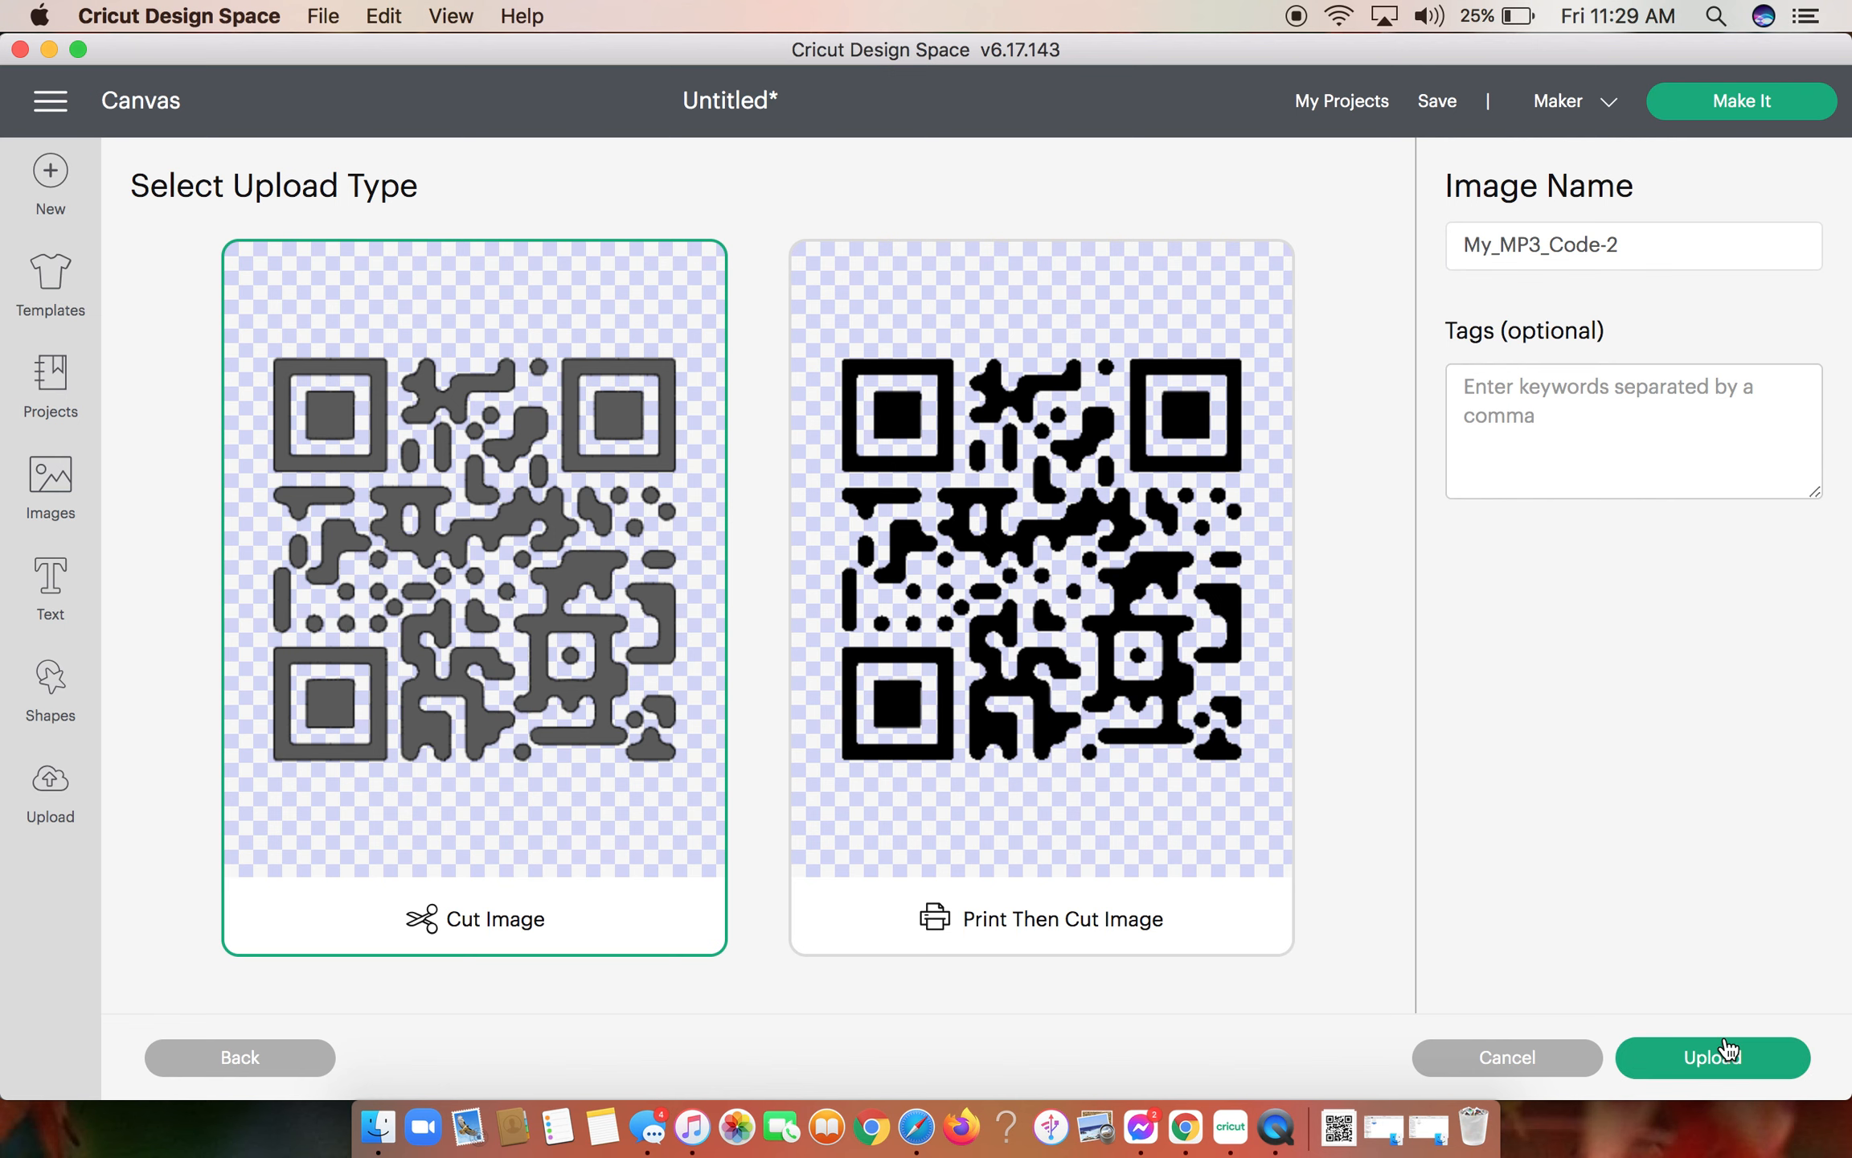
pyautogui.click(1727, 1052)
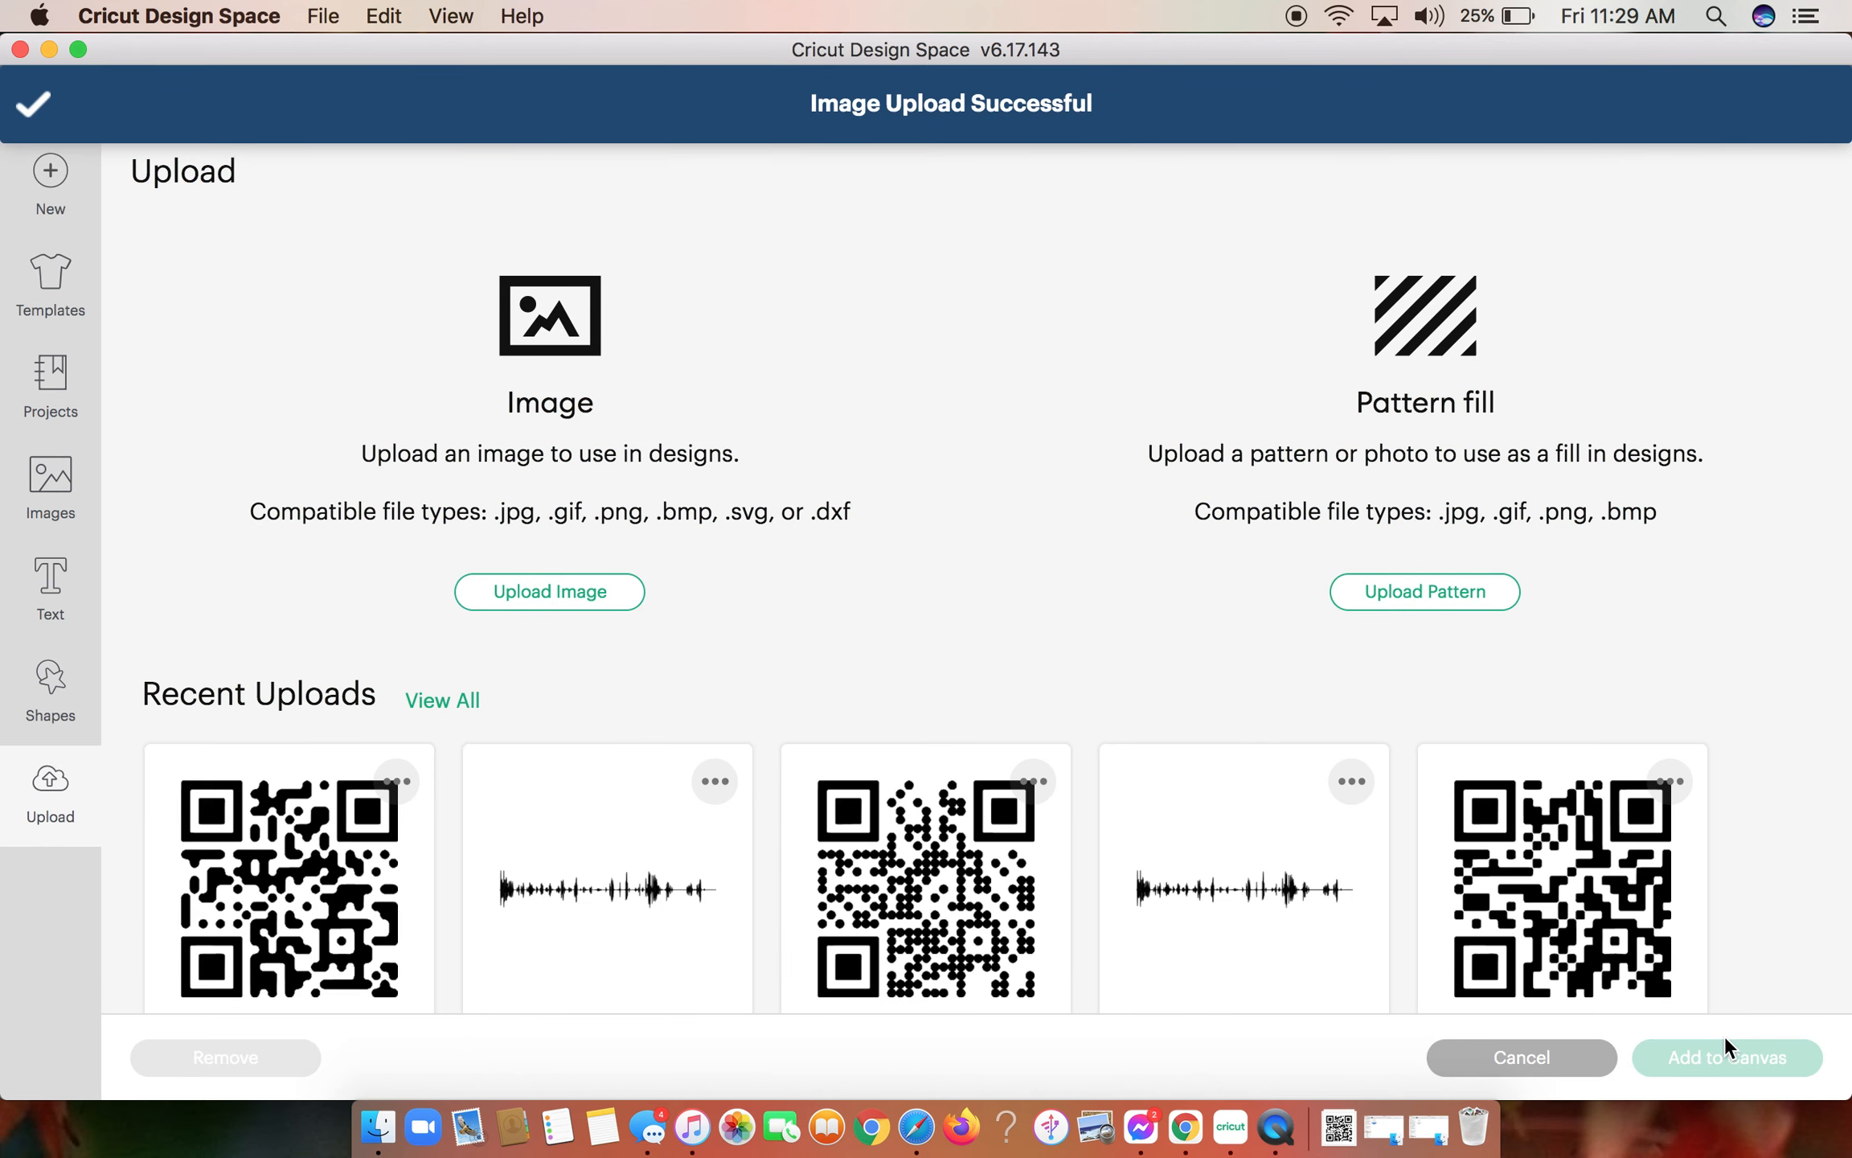
pyautogui.scroll(-3, 329, 752)
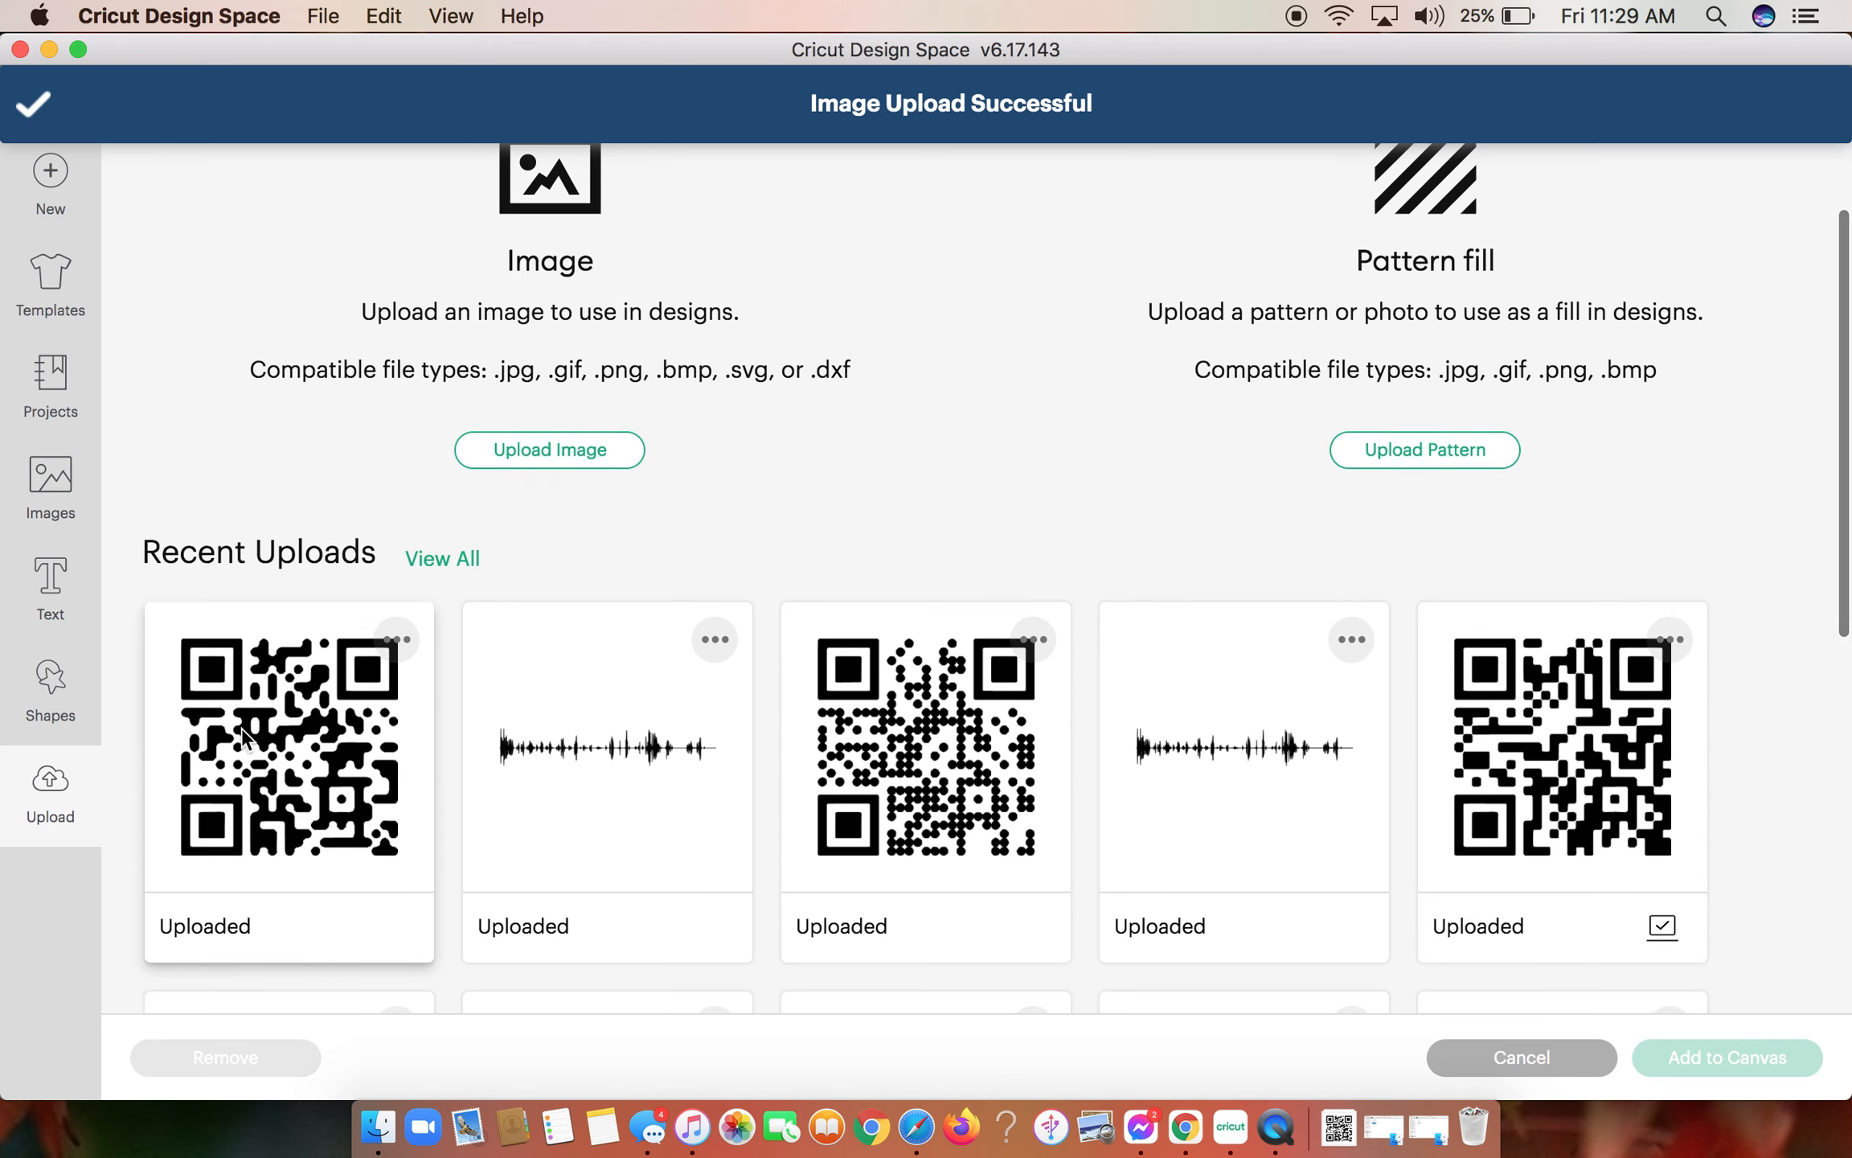
pyautogui.click(318, 723)
pyautogui.click(1685, 1045)
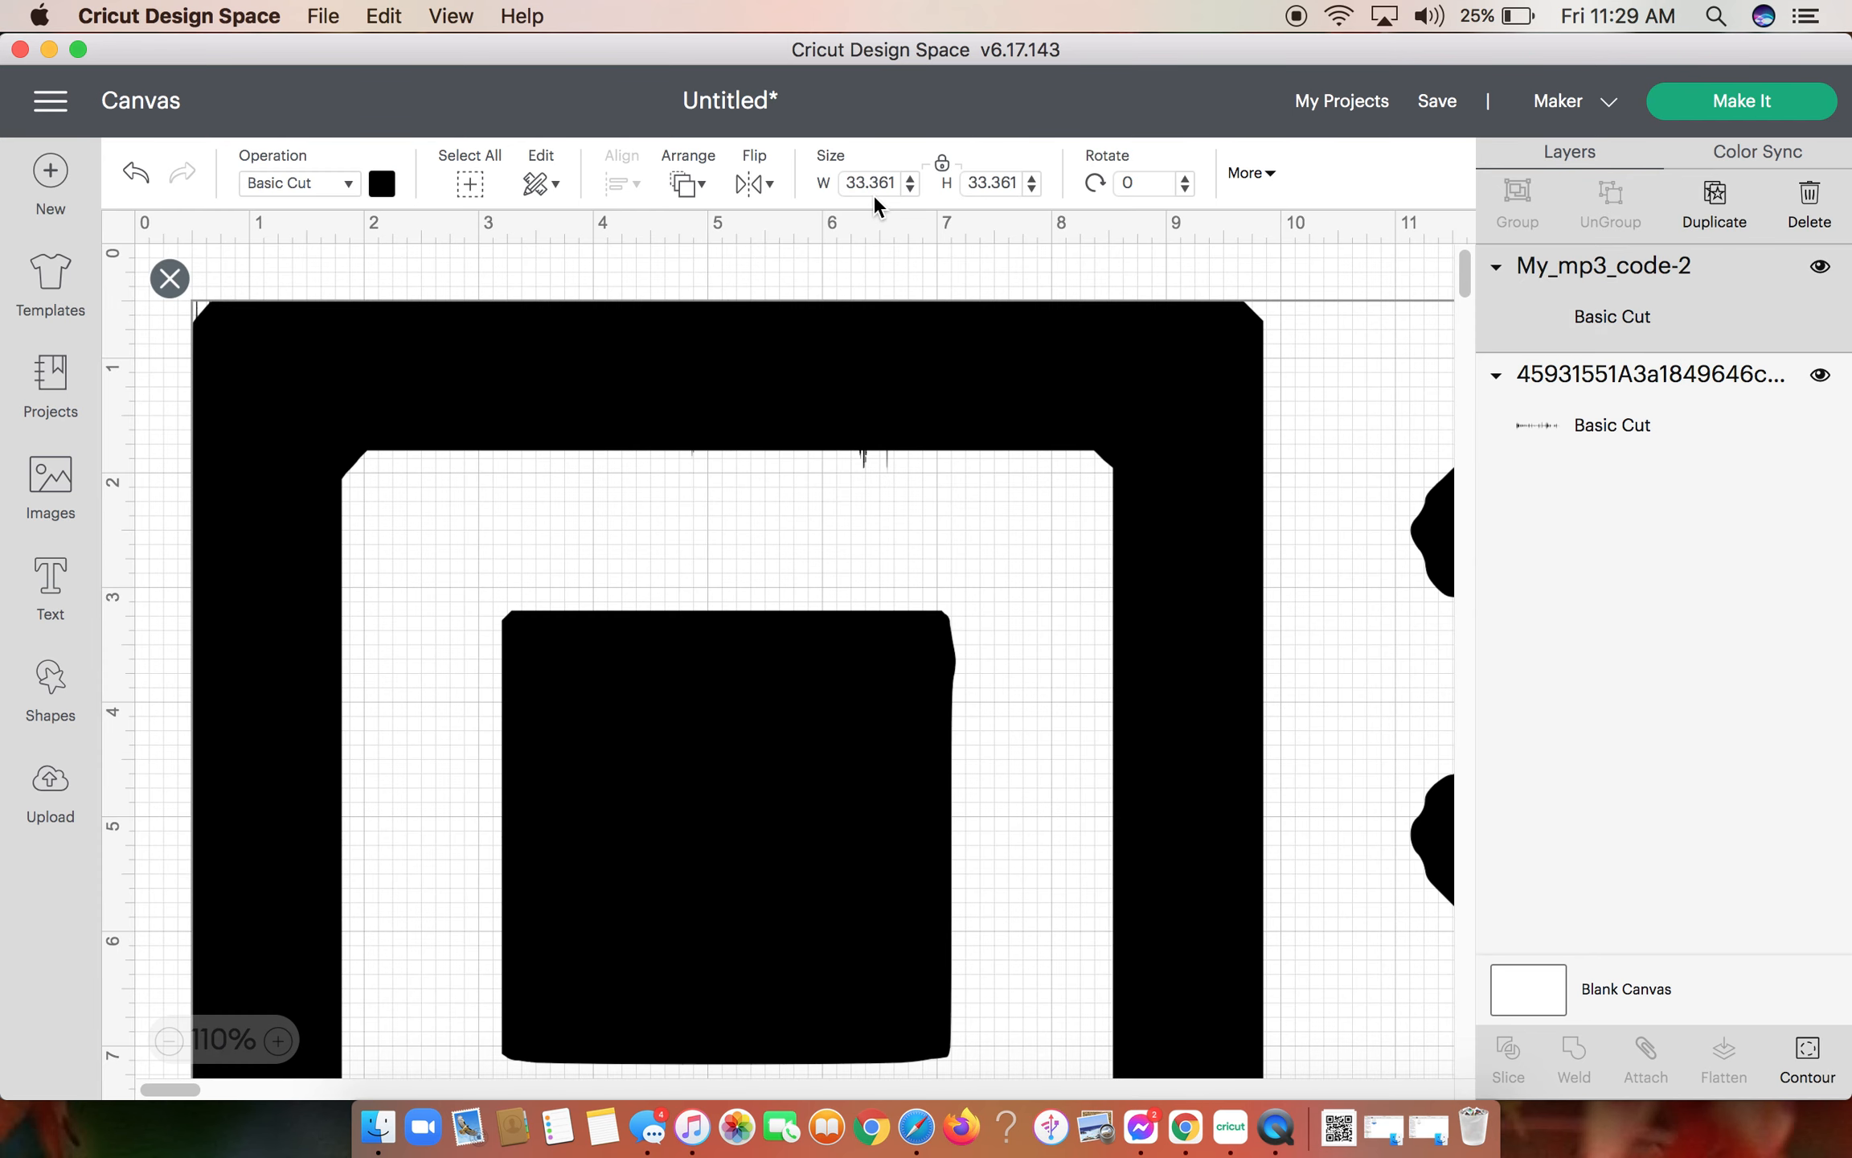
# - Try widths of 14 and 7 inches for the QR code on the canvas
pyautogui.click(872, 184)
pyautogui.write('1')
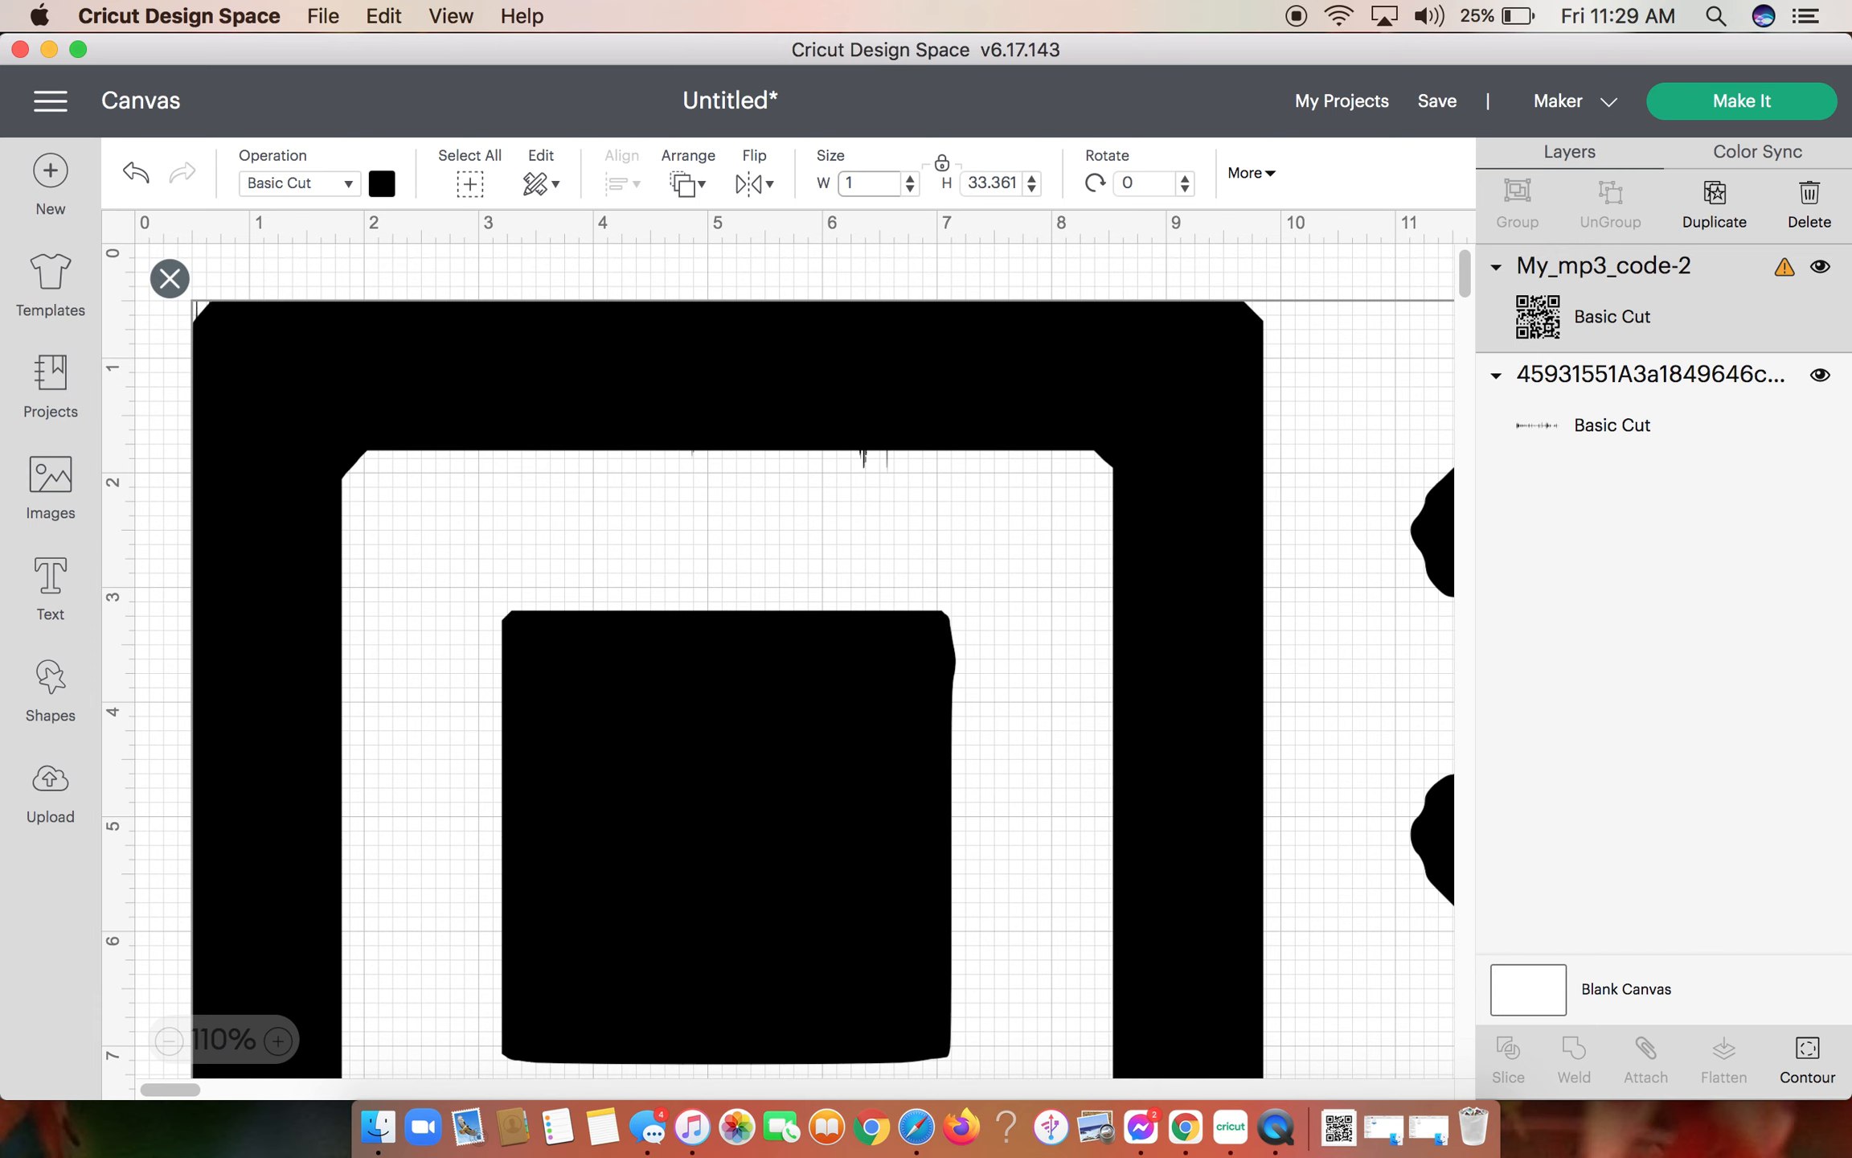
pyautogui.write('4')
pyautogui.press('Return')
pyautogui.moveTo(875, 187); pyautogui.dragTo(828, 185)
pyautogui.press('BackSpace')
pyautogui.write('7')
pyautogui.press('Return')
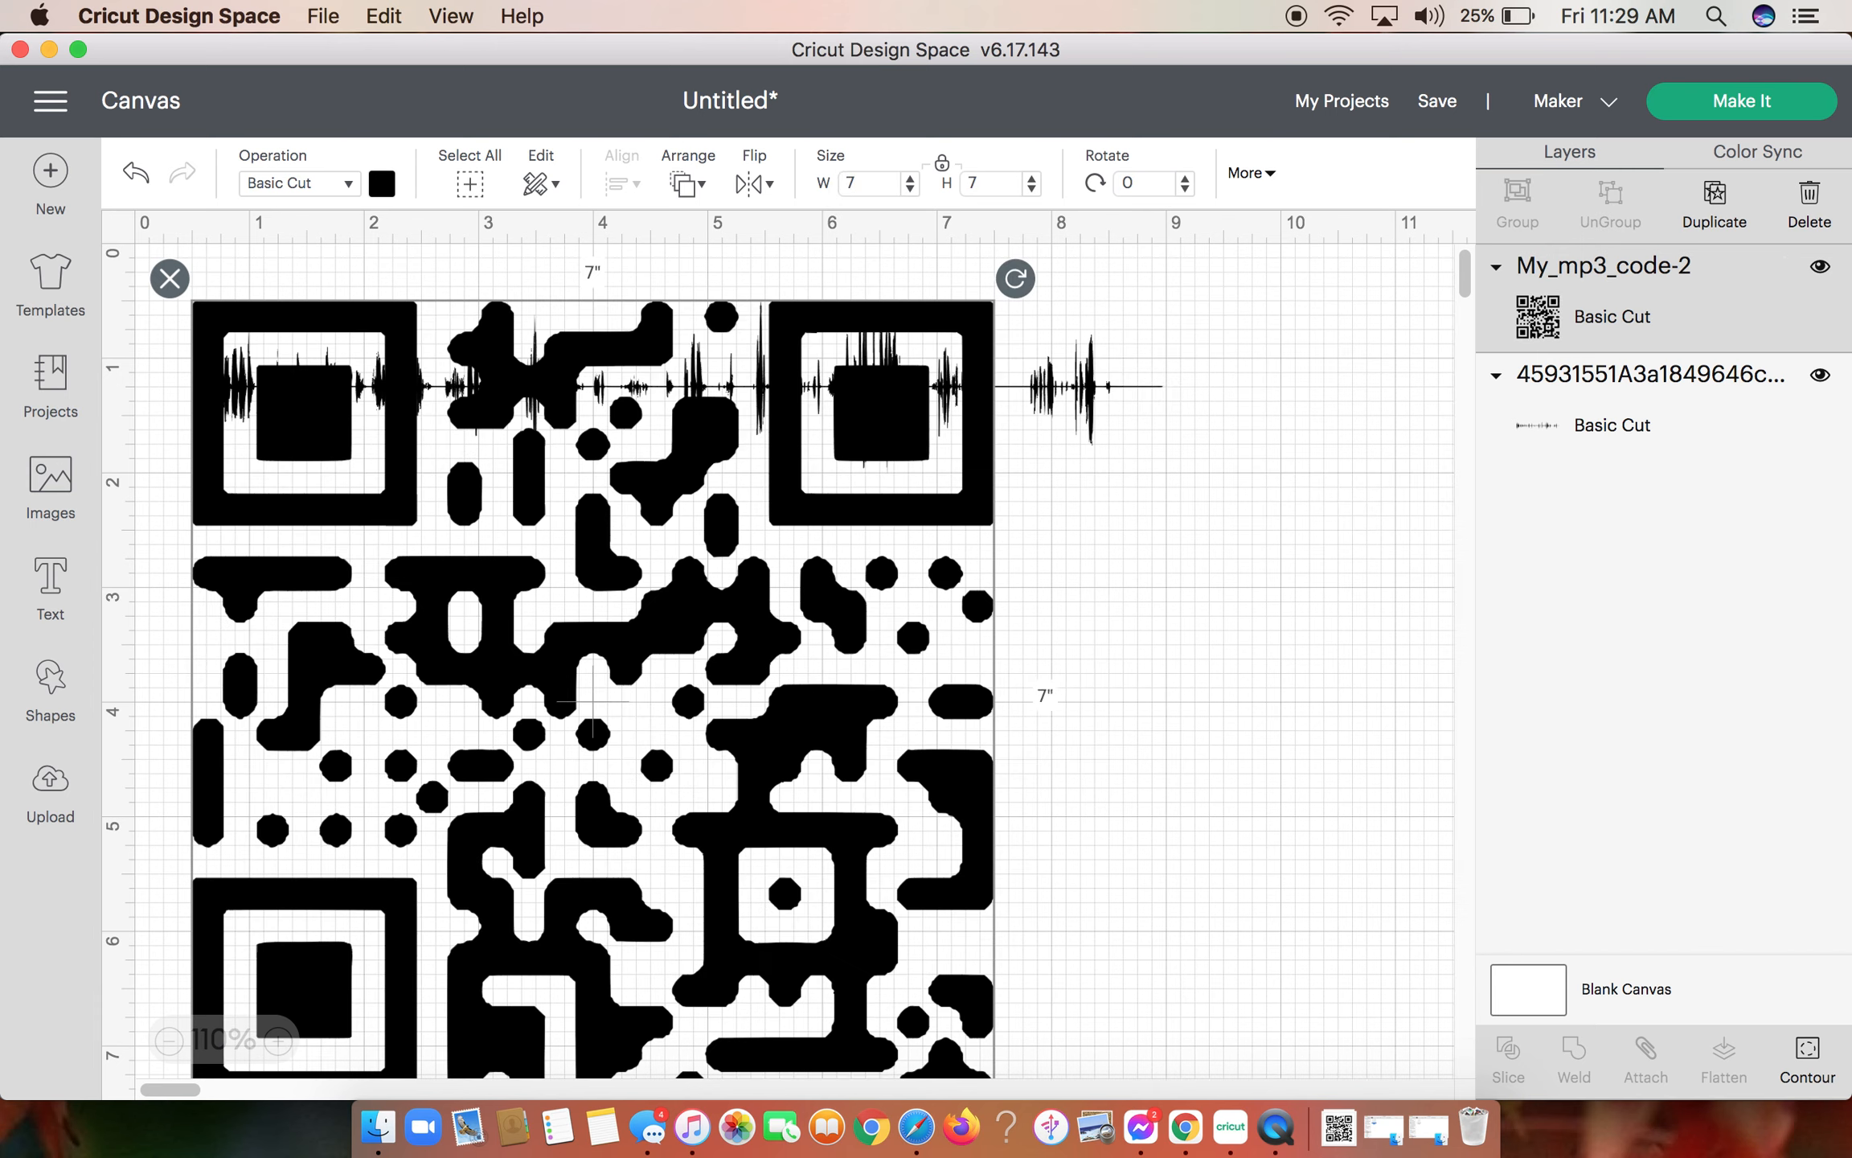
# - Set the QR code's height to 3 inches with proportions locked and move it below the middle of the soundwave
pyautogui.click(1009, 181)
pyautogui.press('BackSpace')
pyautogui.write('3')
pyautogui.press('Return')
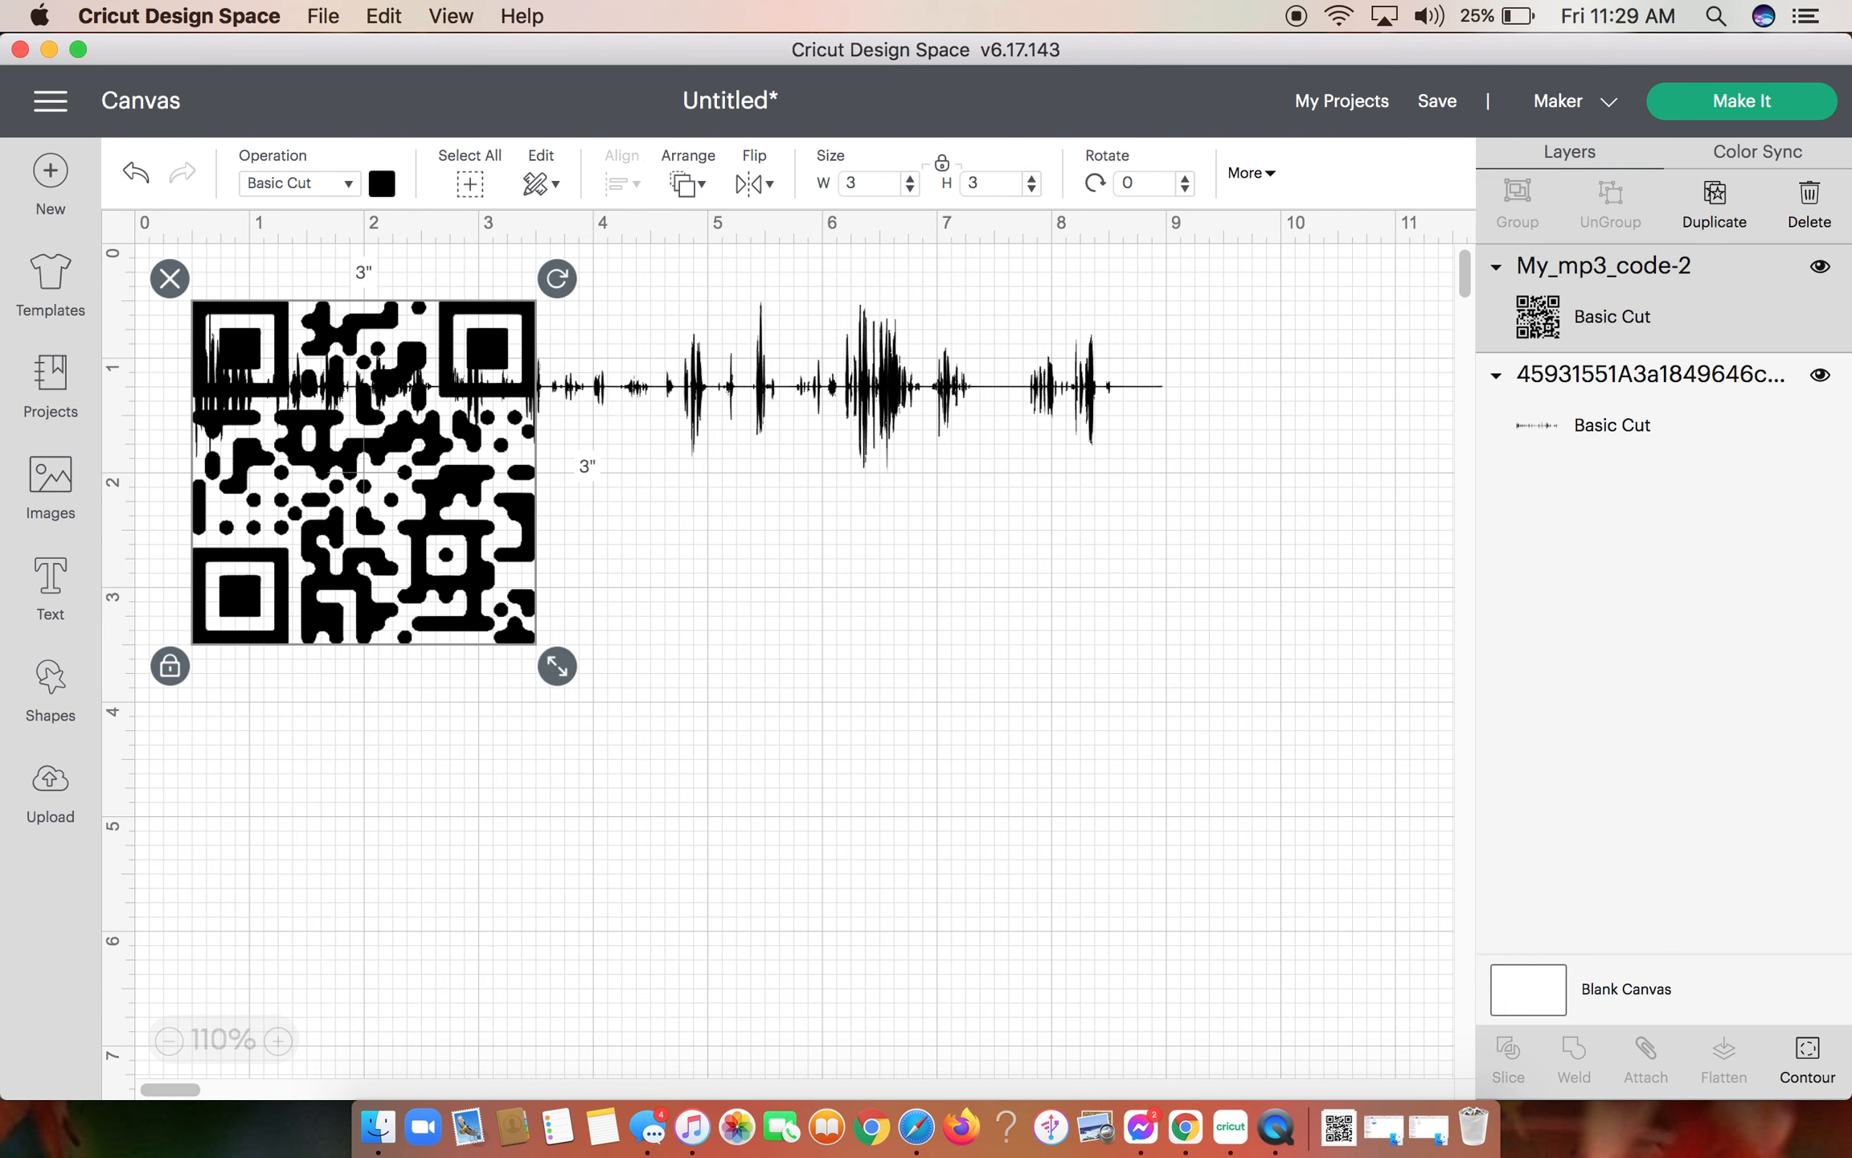
pyautogui.moveTo(387, 562); pyautogui.dragTo(669, 750)
pyautogui.click(106, 228)
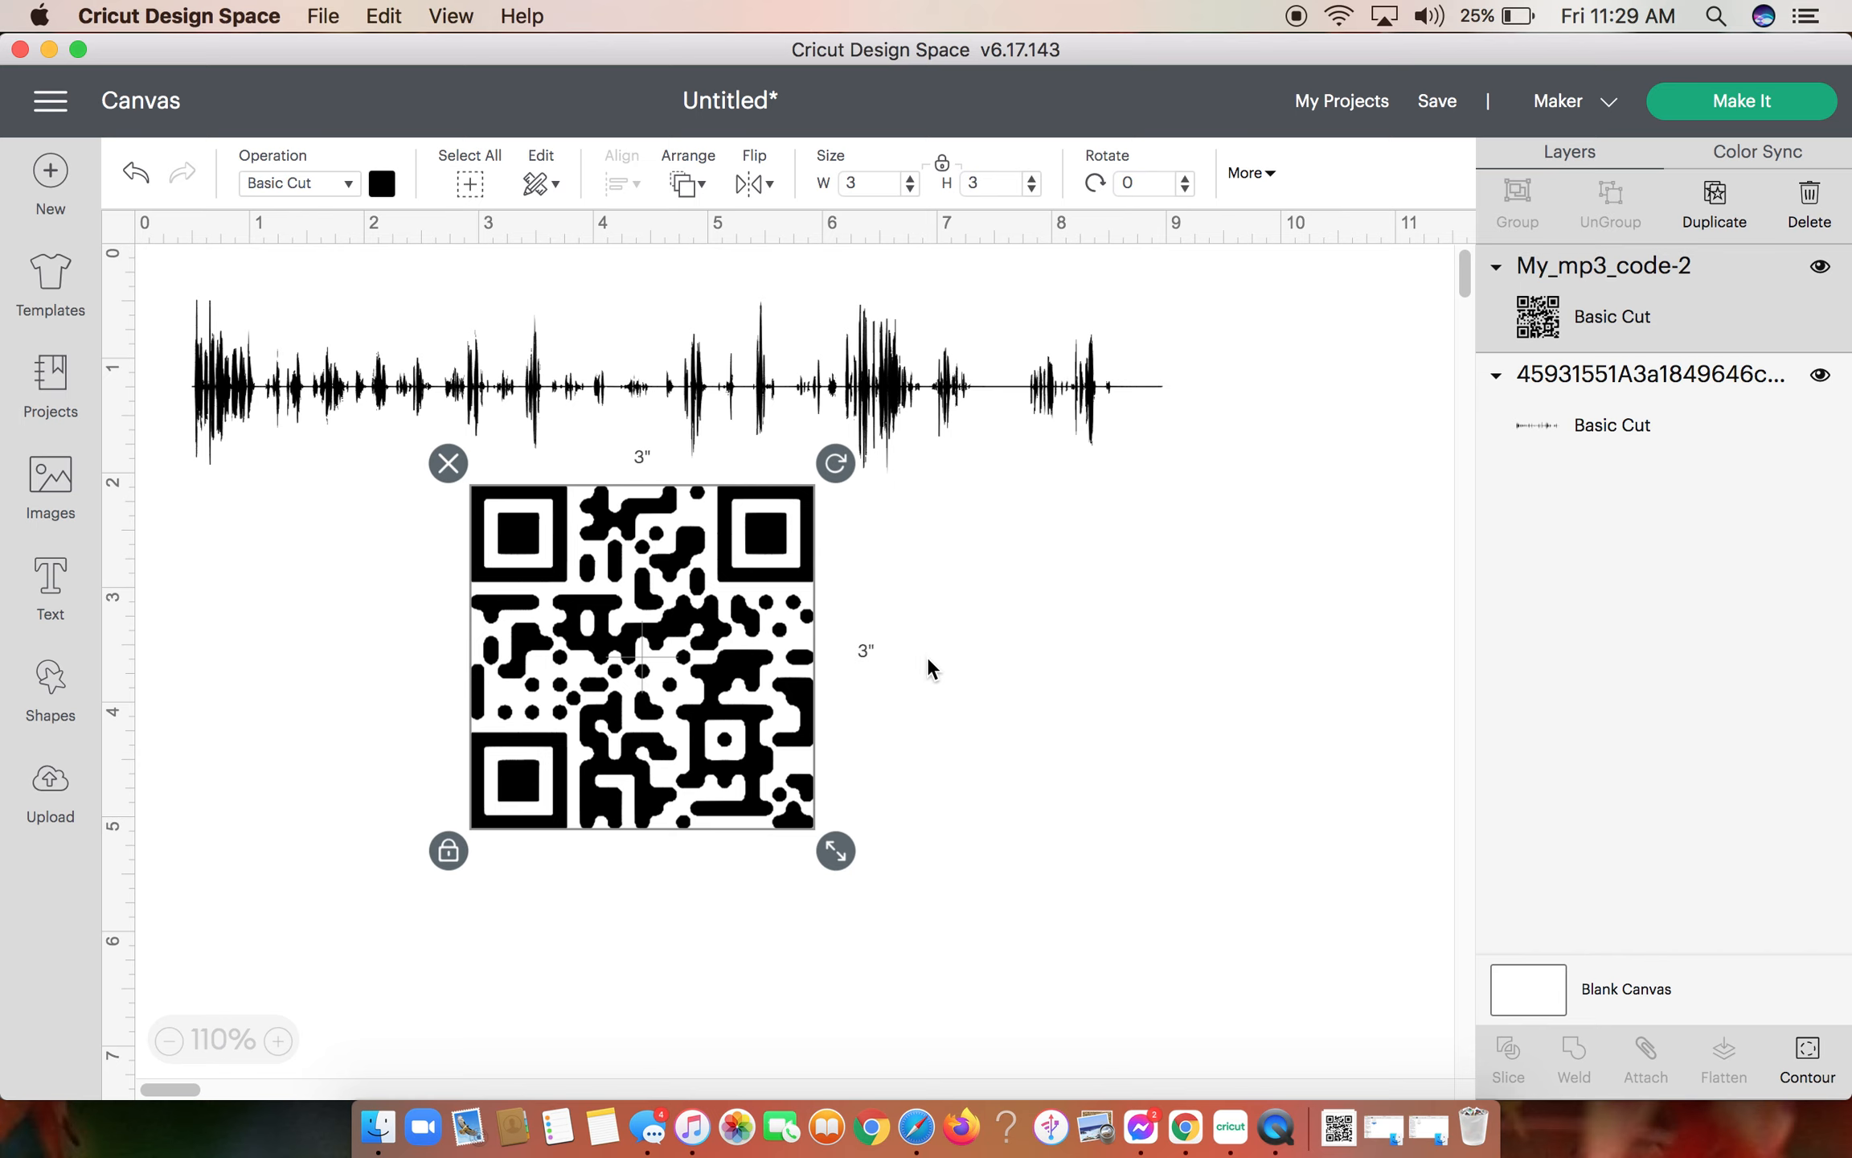
pyautogui.rightClick(1283, 1135)
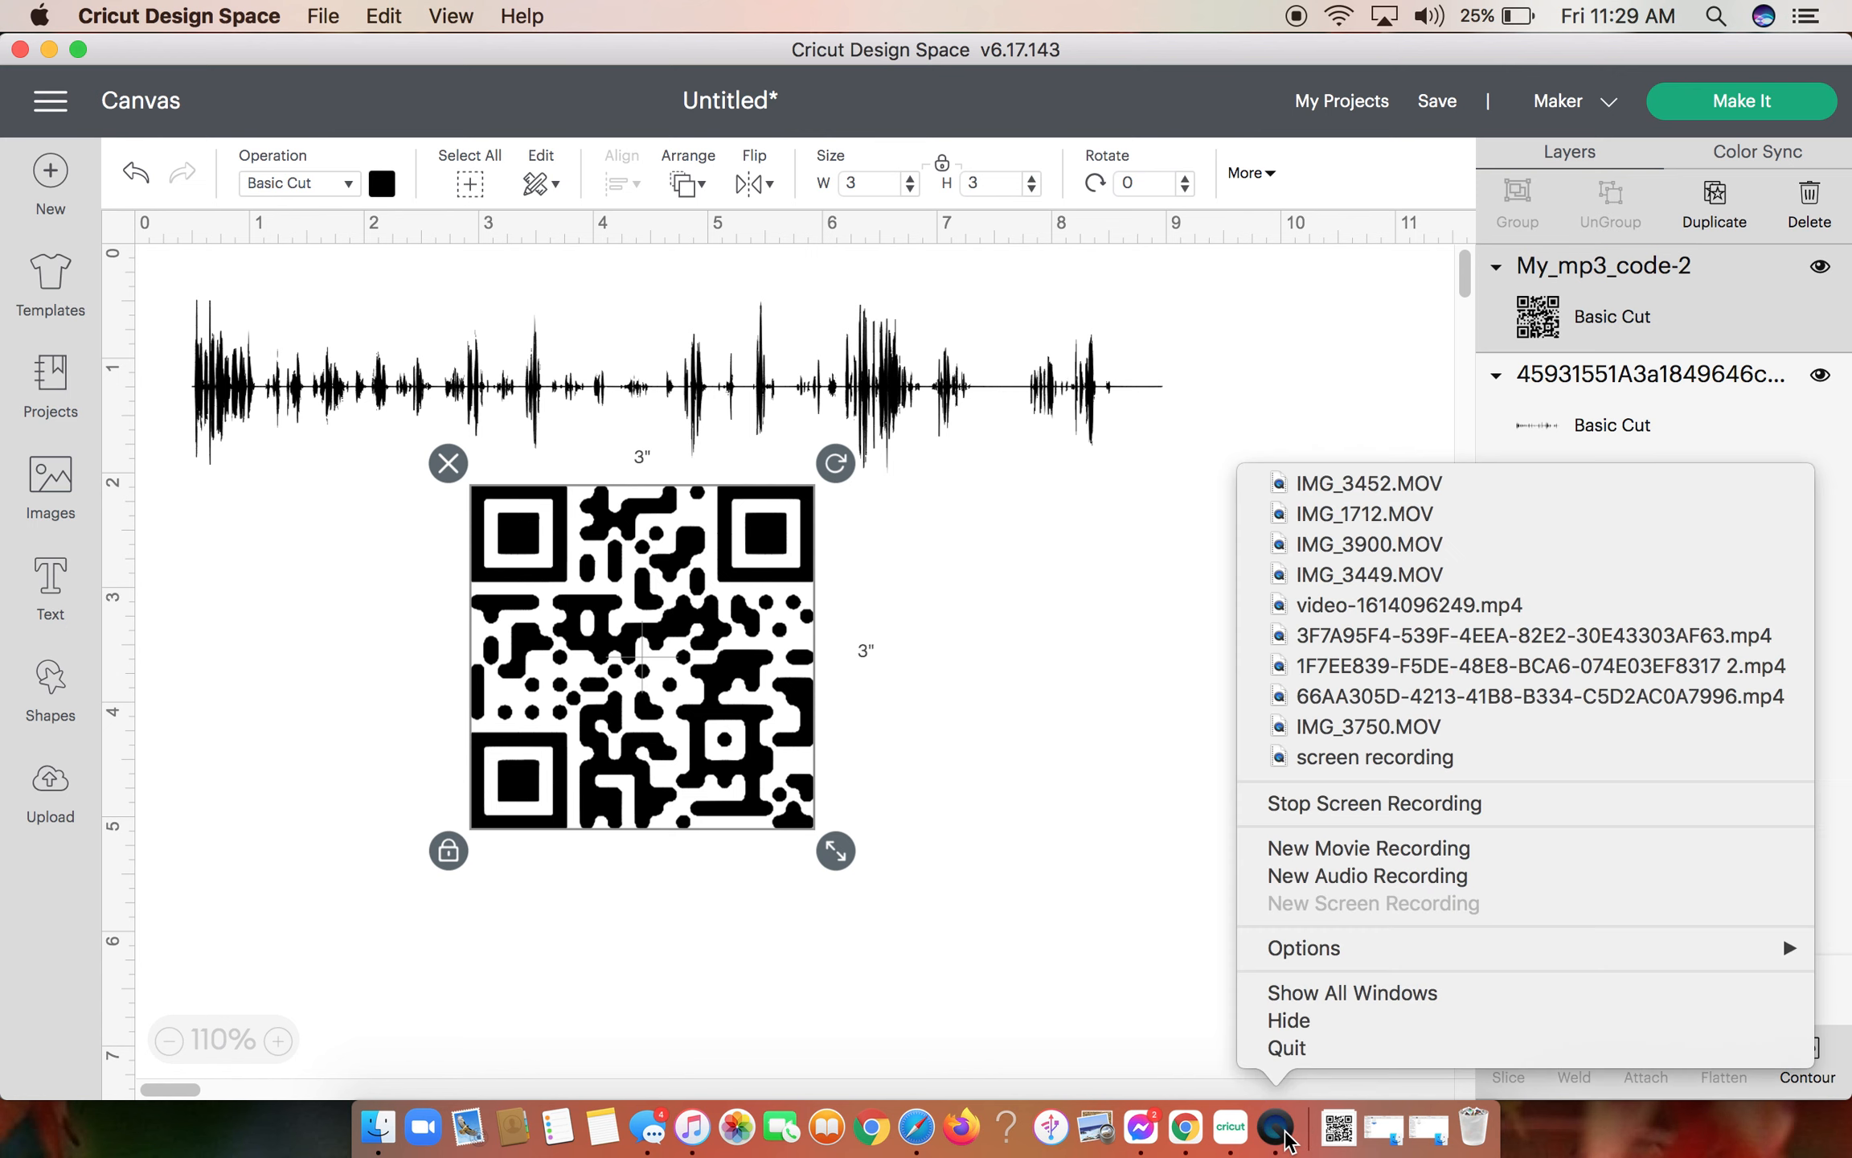